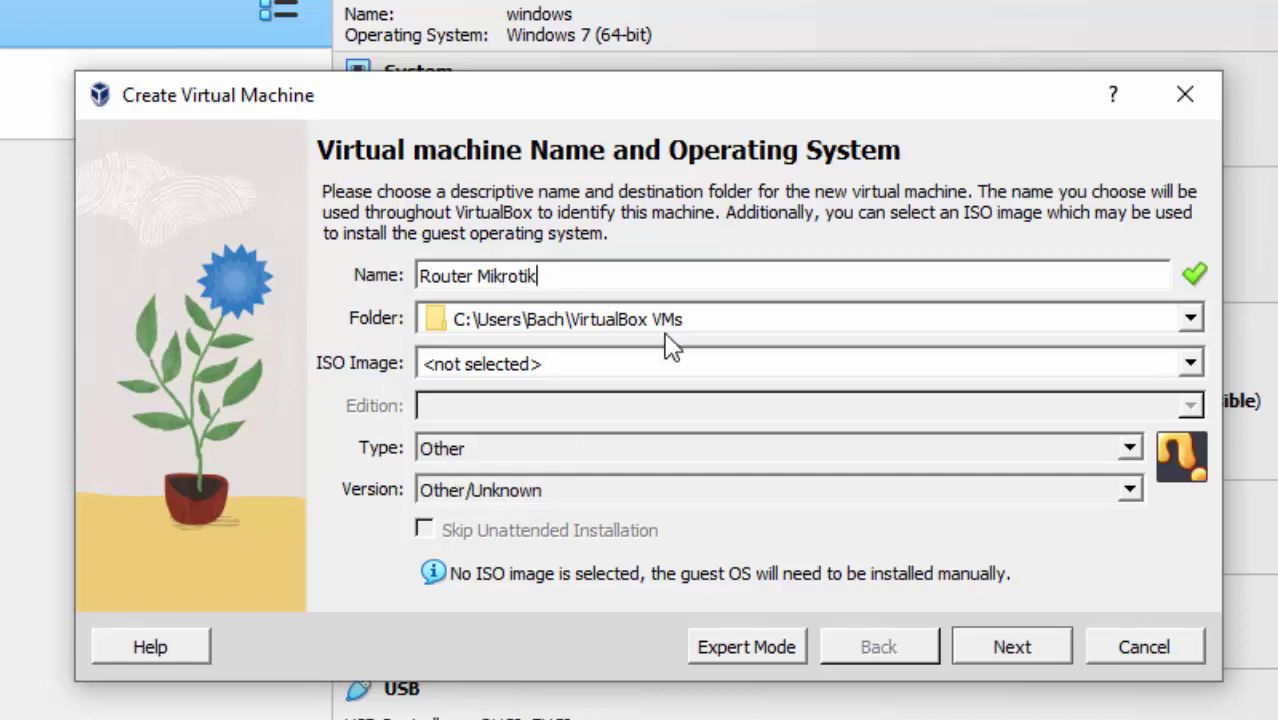
Attach the mikrotik-6.49.7 ISO image to the new Router Mikrotik VM.
click(1191, 364)
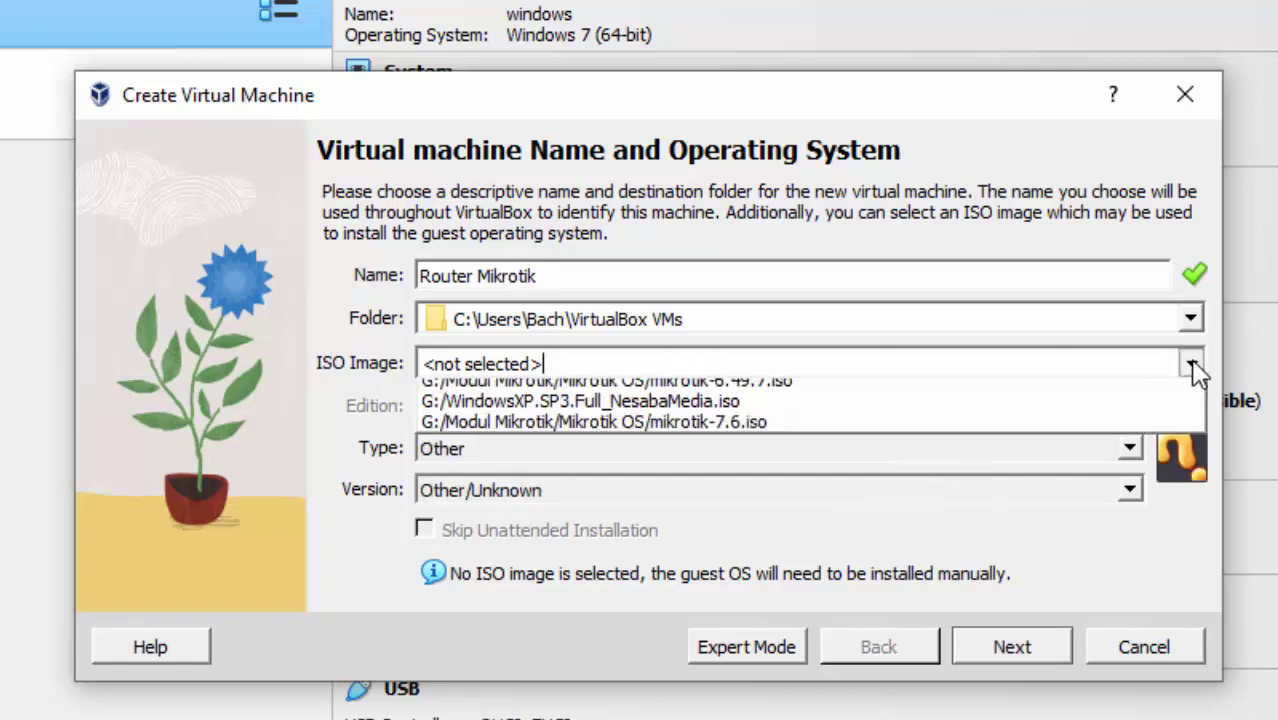
click(1084, 418)
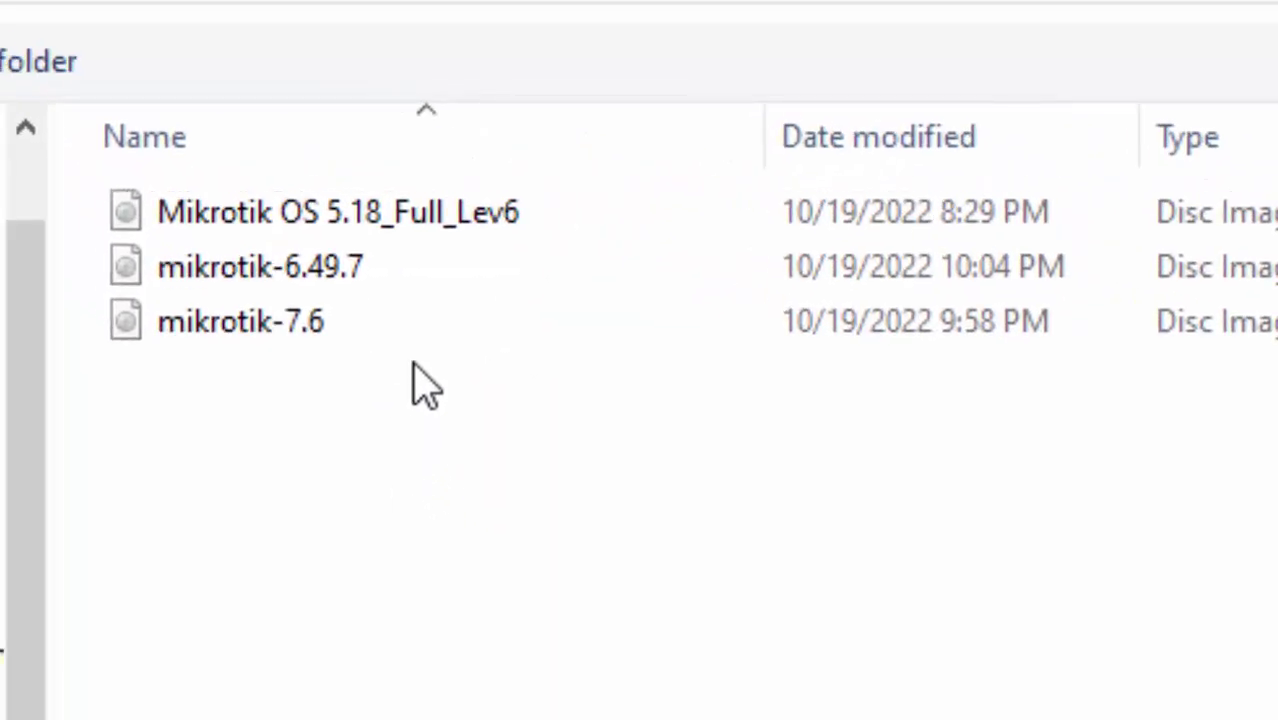
click(592, 270)
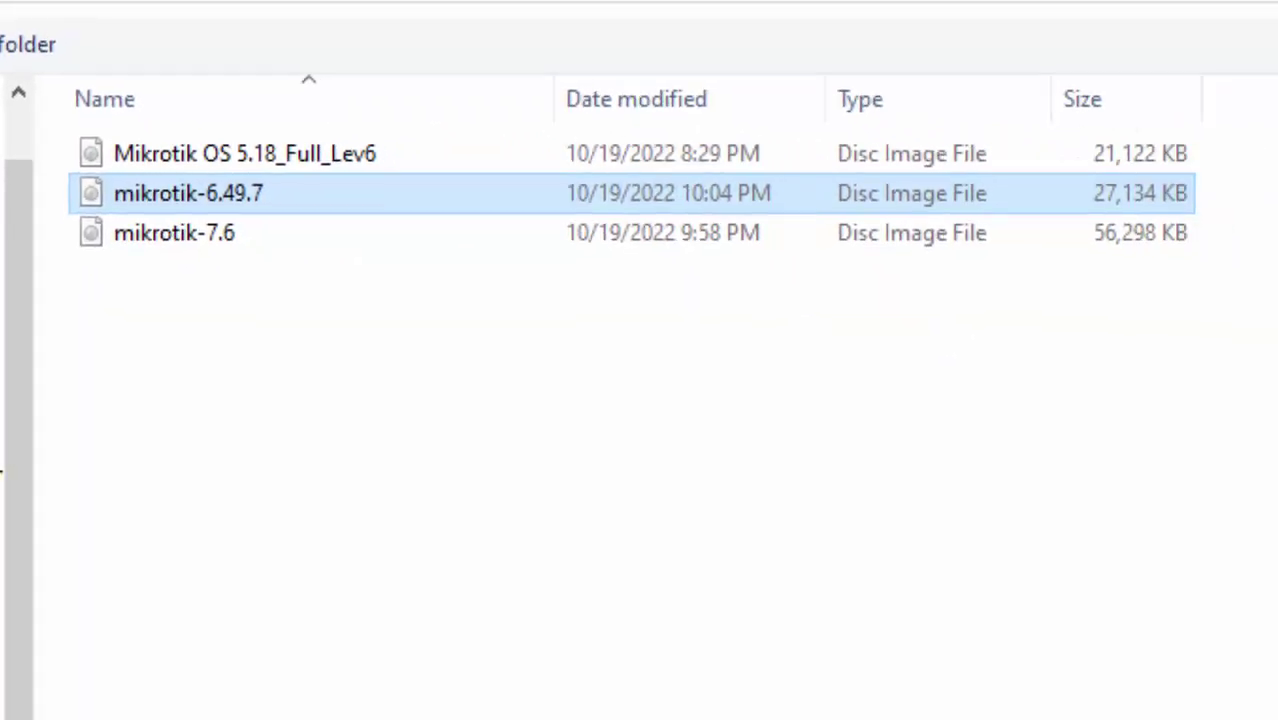
click(1119, 671)
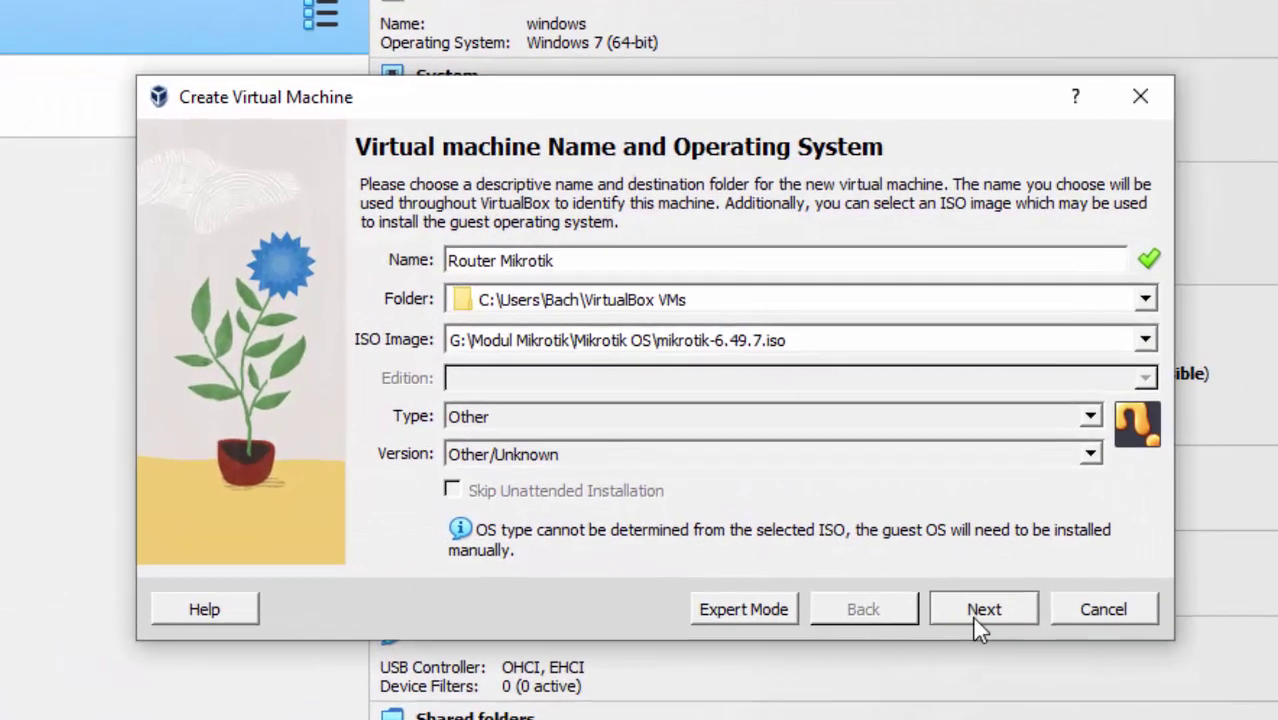
Give the VM 256 MB base memory and a 1.02 GB virtual disk, then create it.
click(981, 605)
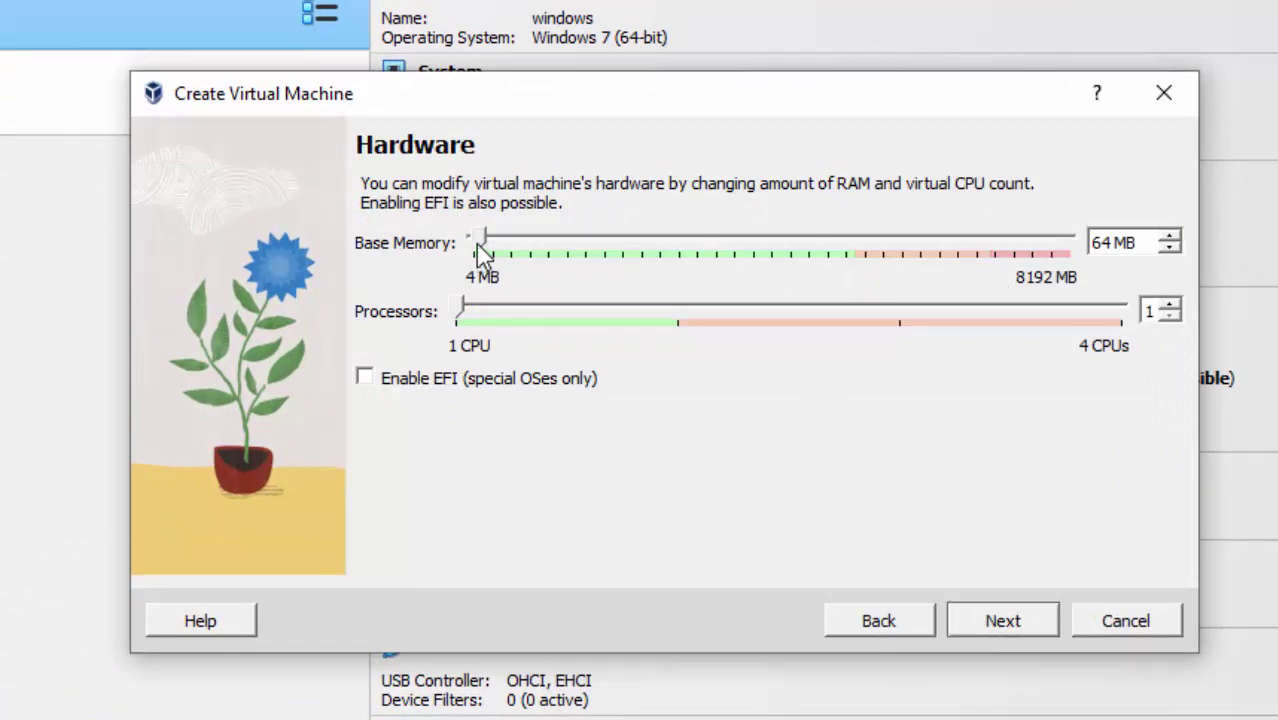
drag(483, 242, 491, 241)
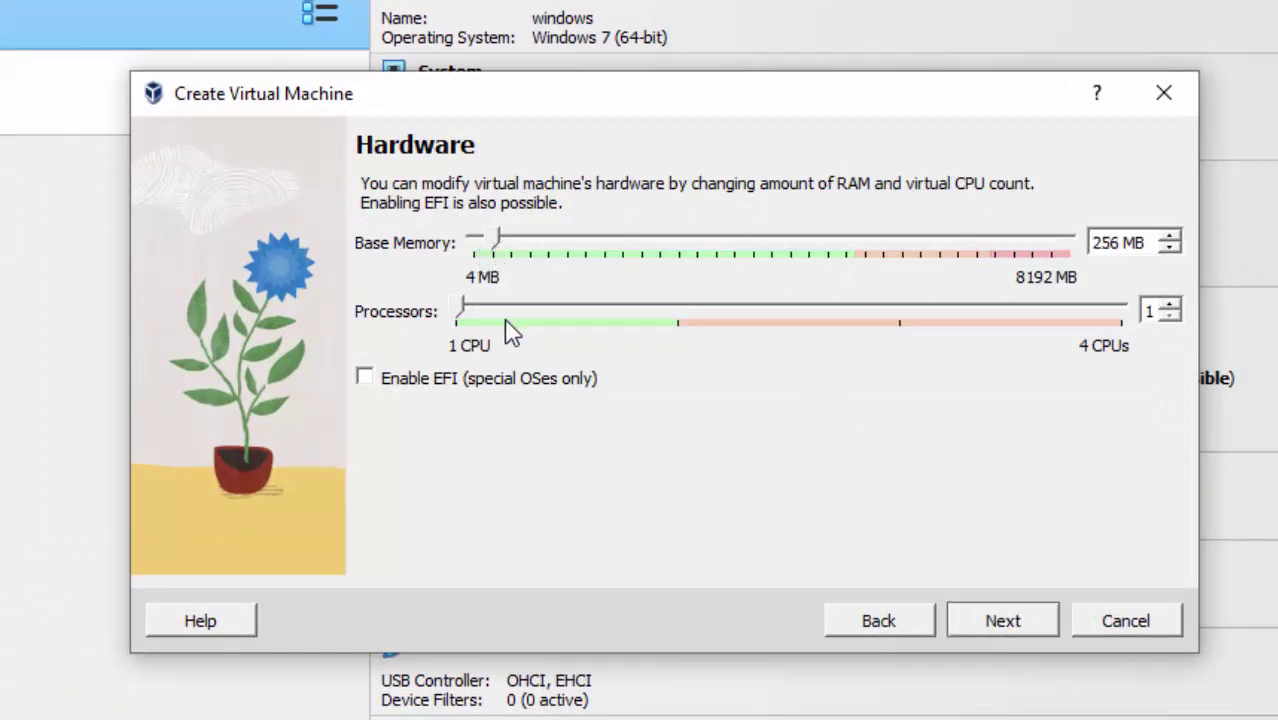
click(1005, 622)
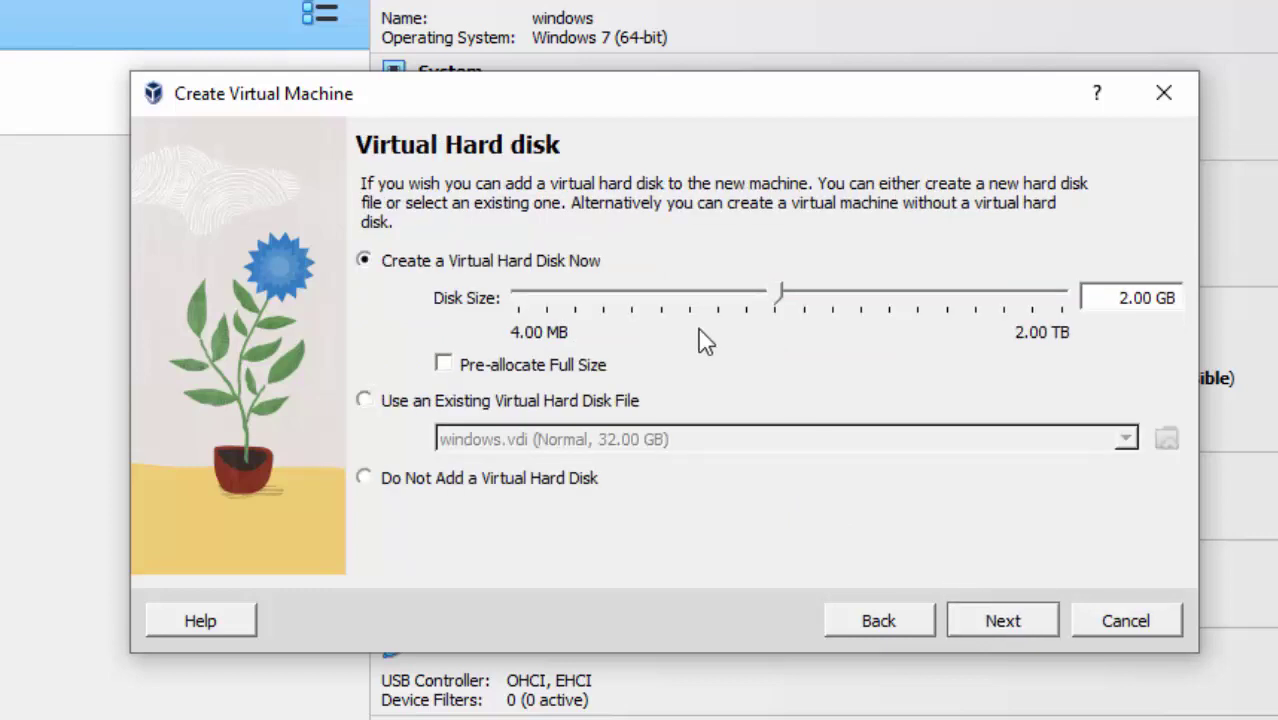
drag(781, 300, 754, 302)
click(995, 635)
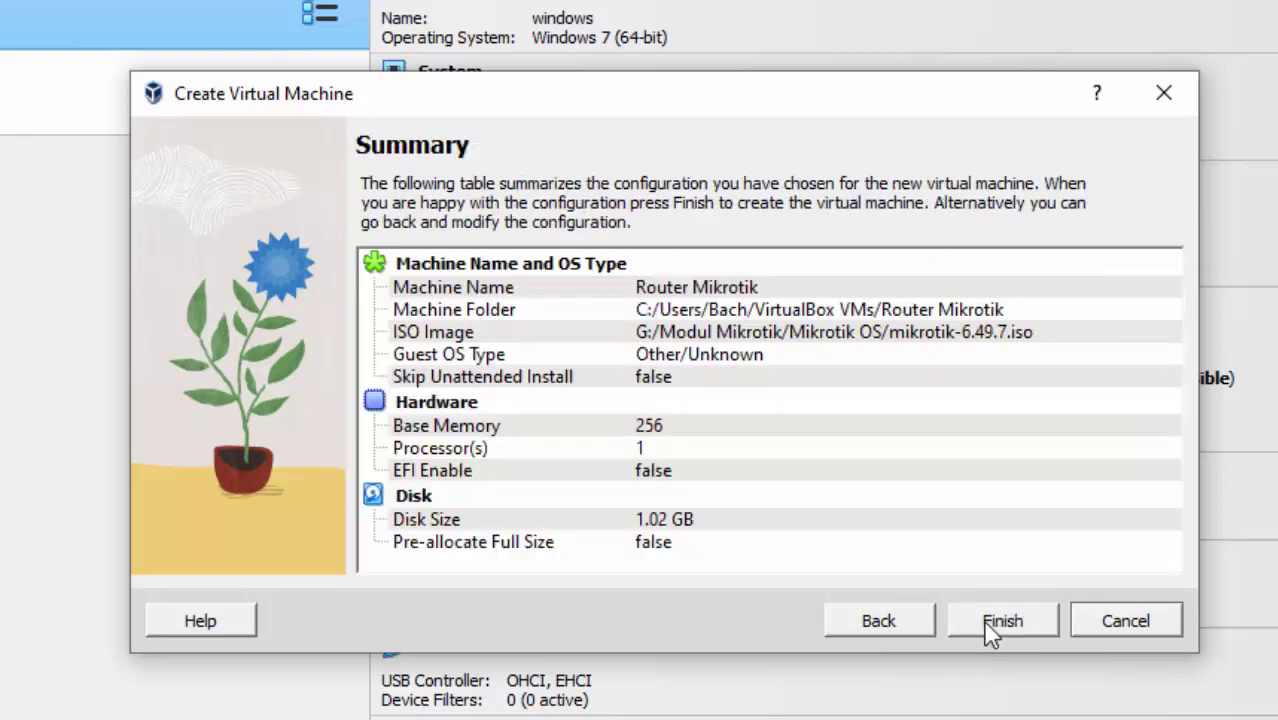
click(1003, 622)
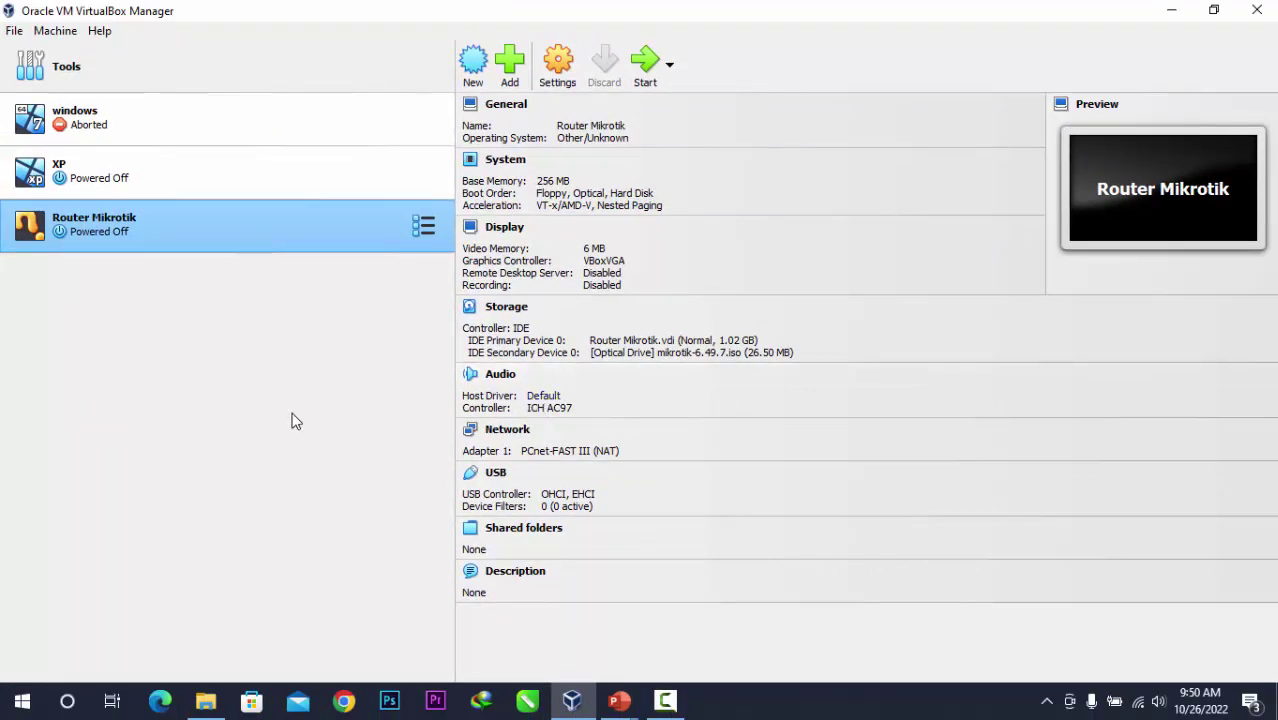
Start Router Mikrotik, dismiss the notification pane, and move the console window left.
click(646, 66)
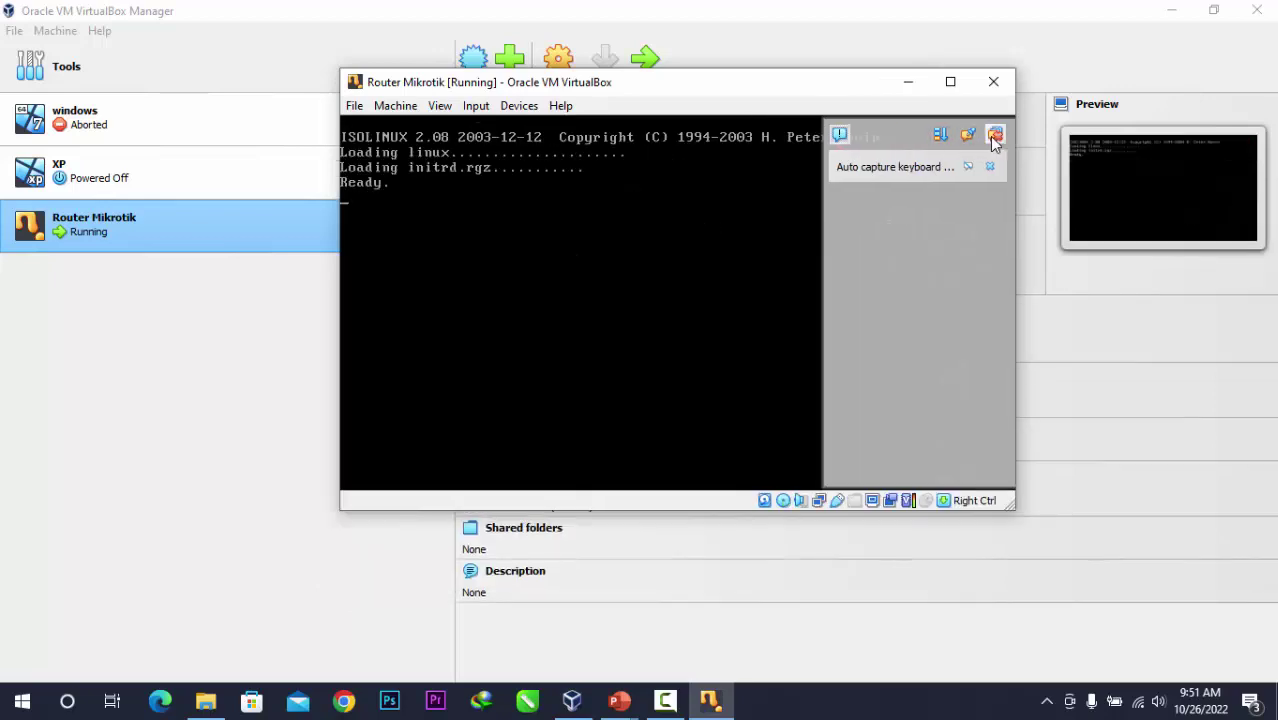
click(995, 135)
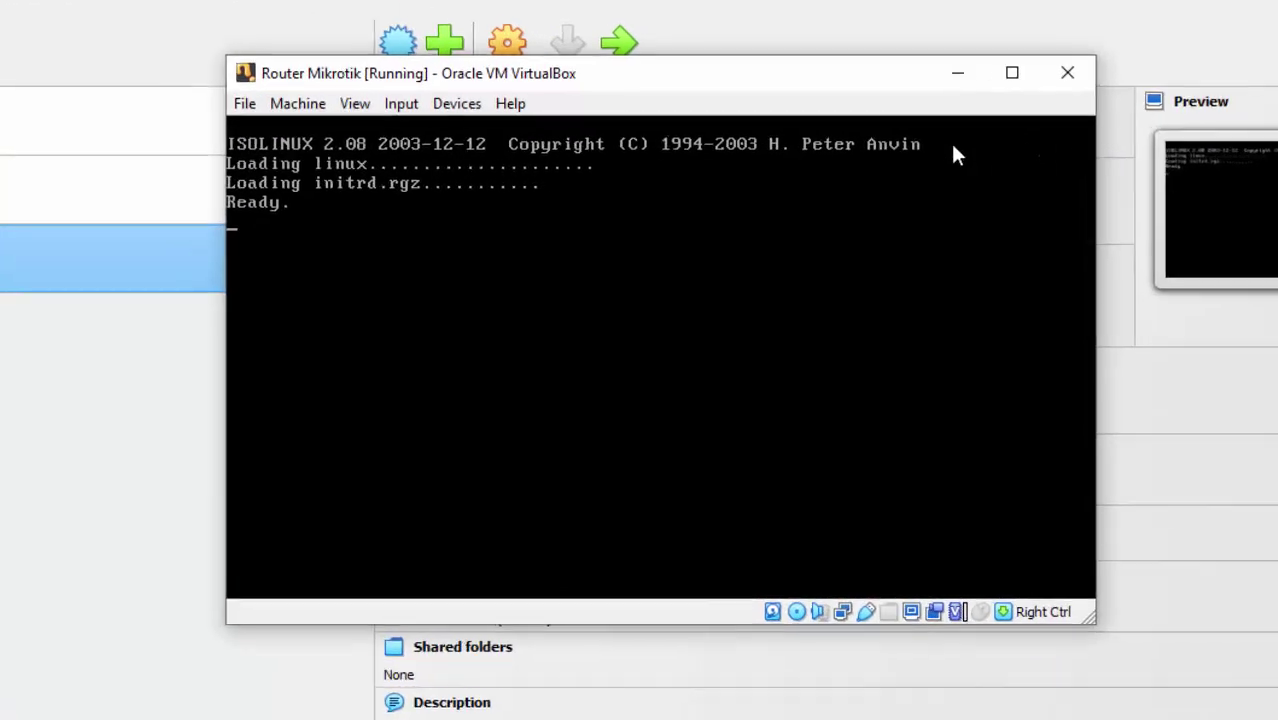
drag(797, 81, 759, 81)
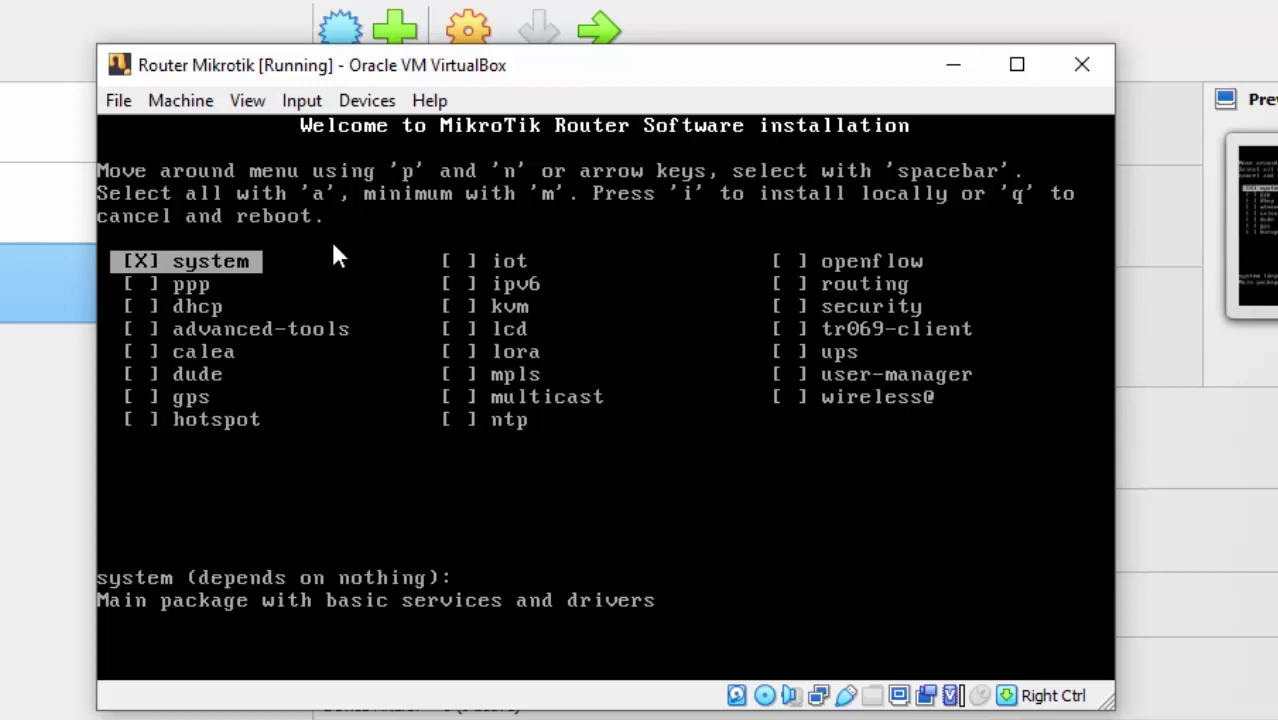
Select all MikroTik packages and install them, declining the old configuration and confirming with y.
key(a)
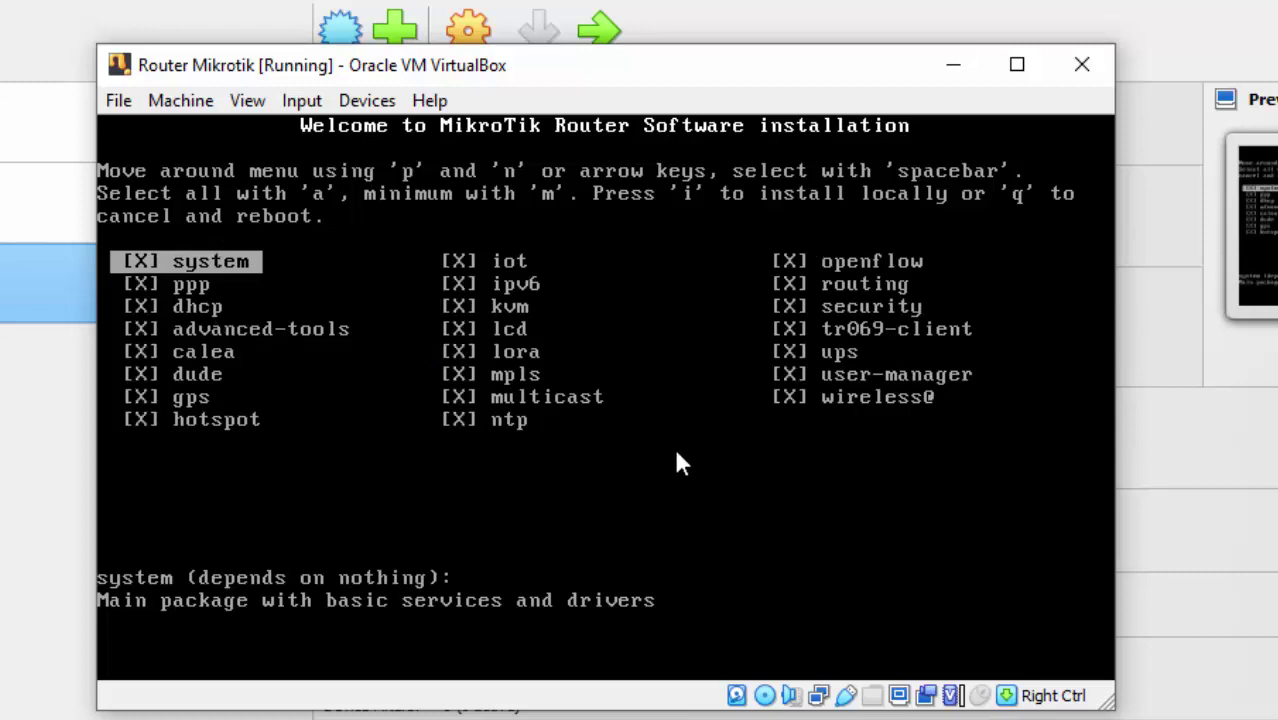
key(i)
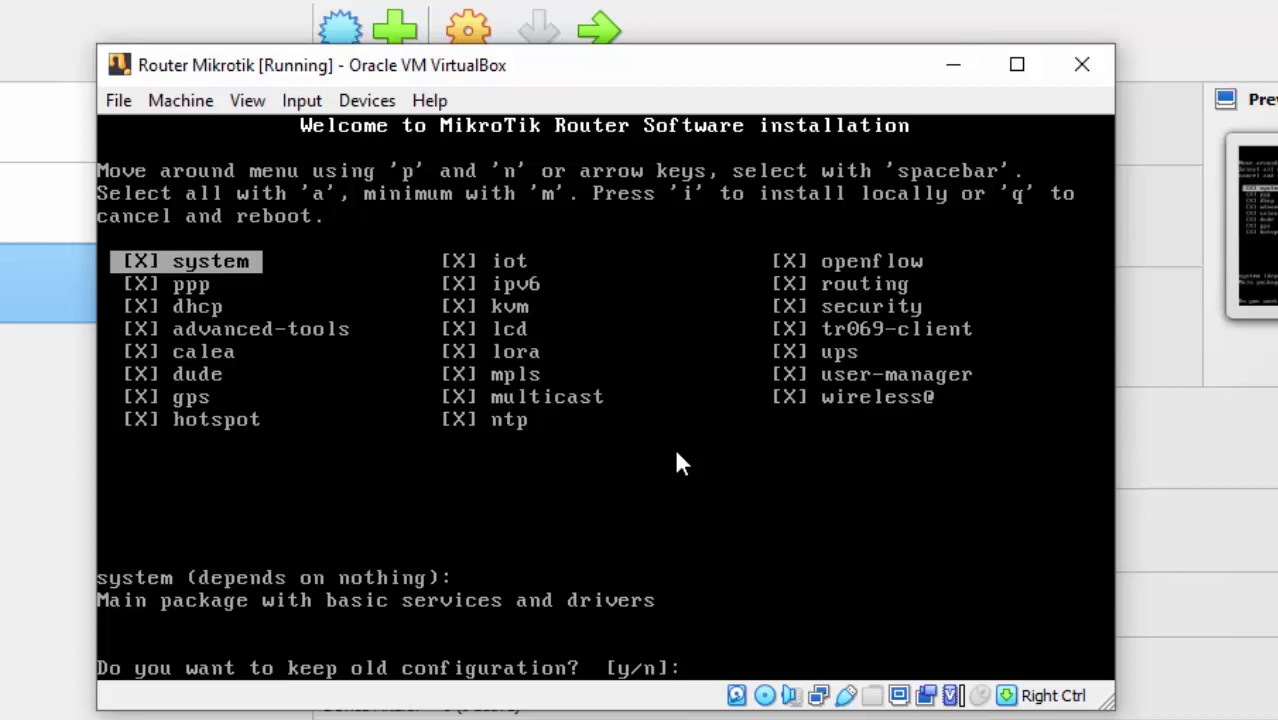
text(n]:)
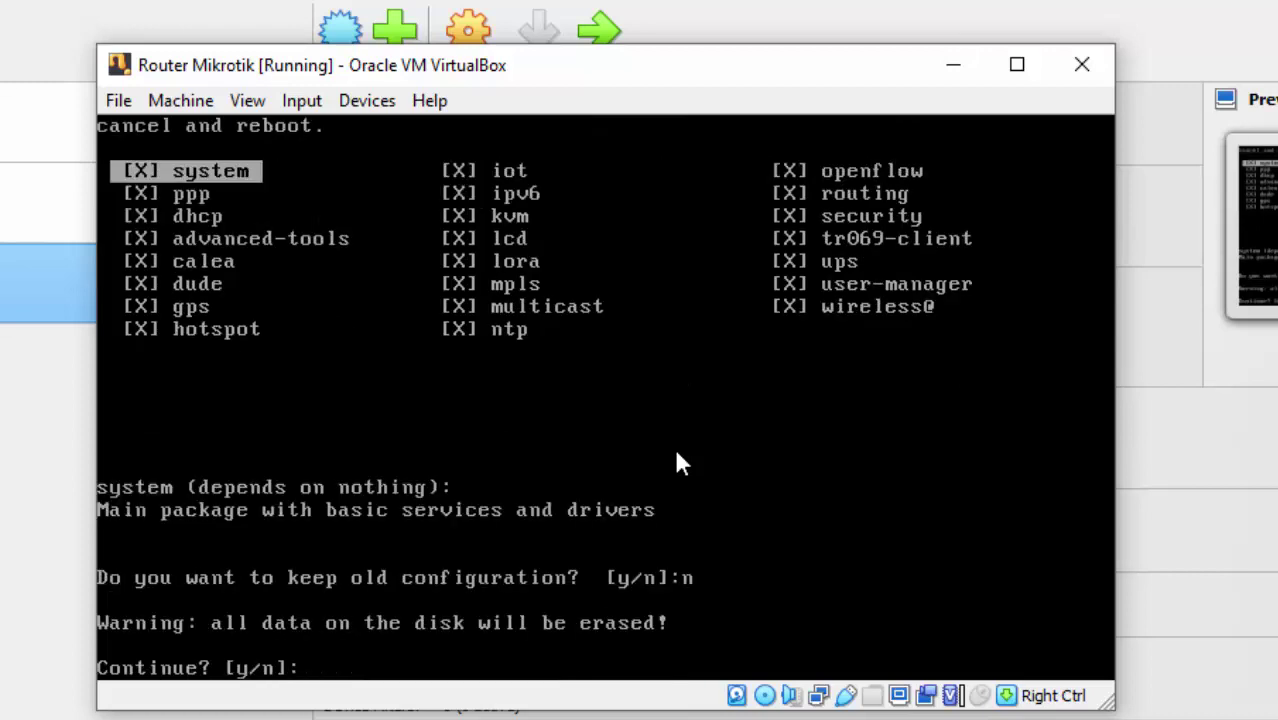
text(y)
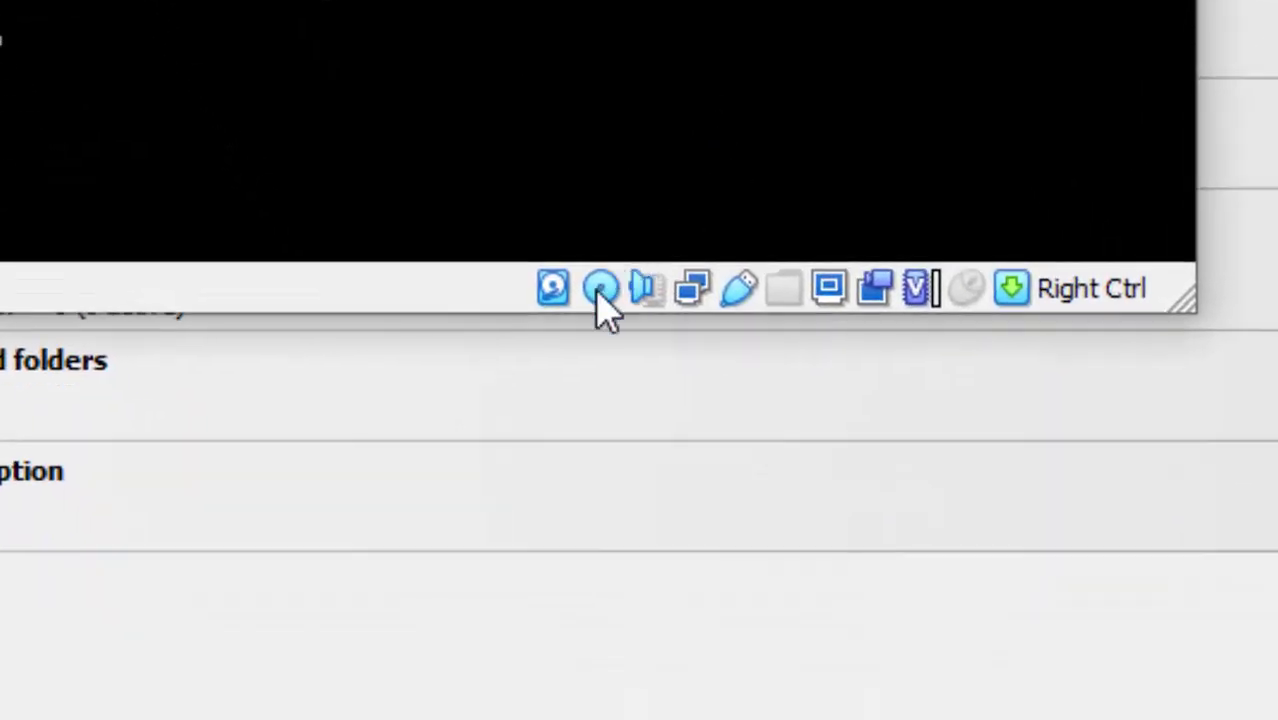
Force-unmount the MikroTik ISO from the optical drive and reboot the router.
click(601, 290)
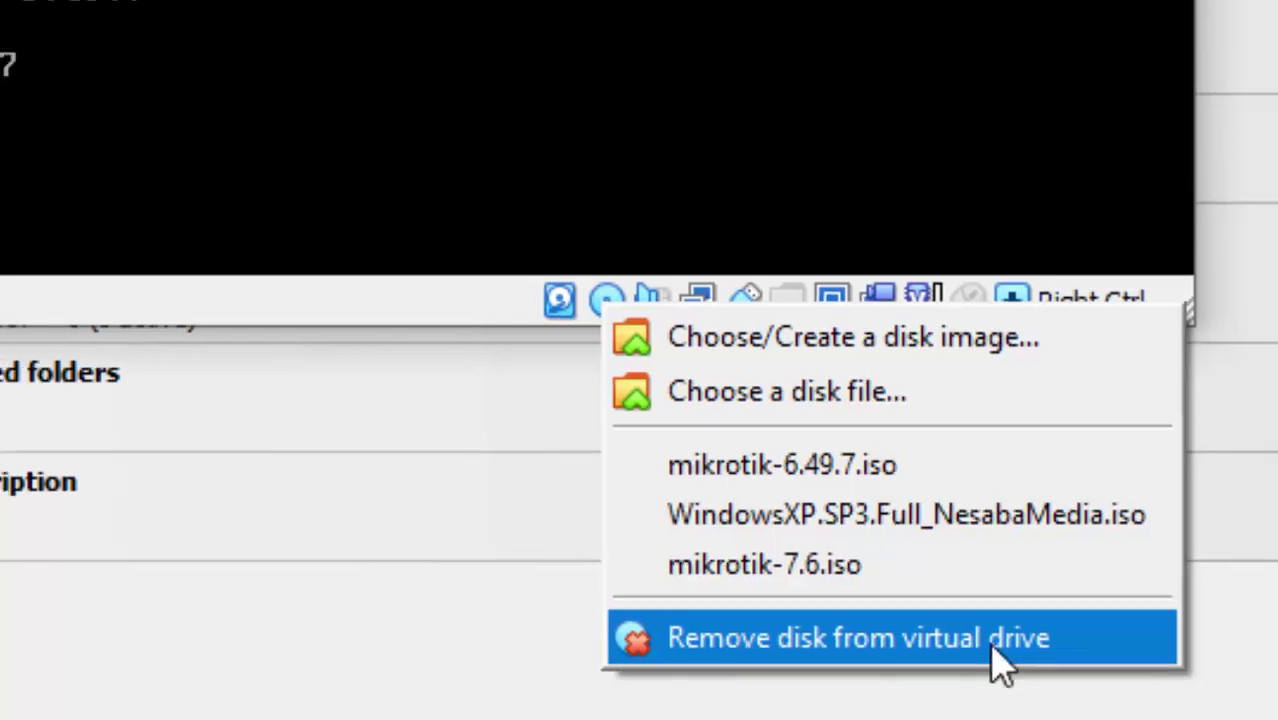
click(995, 635)
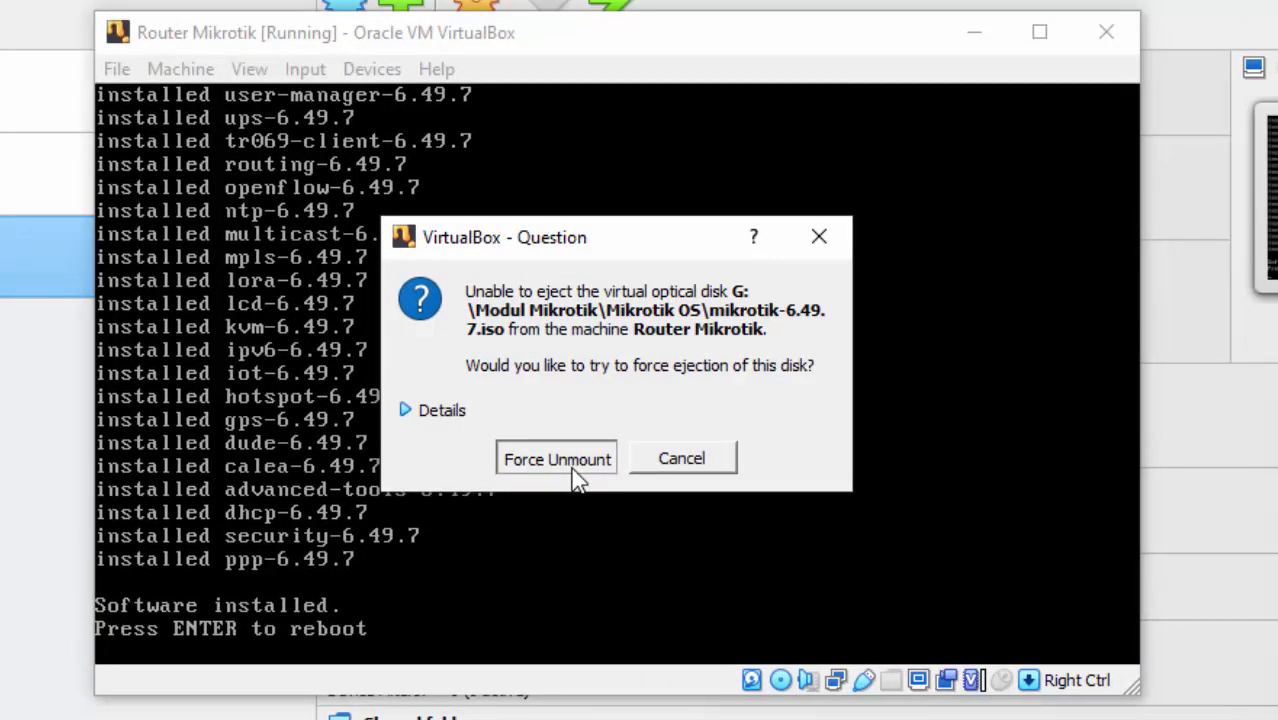
click(574, 467)
click(571, 466)
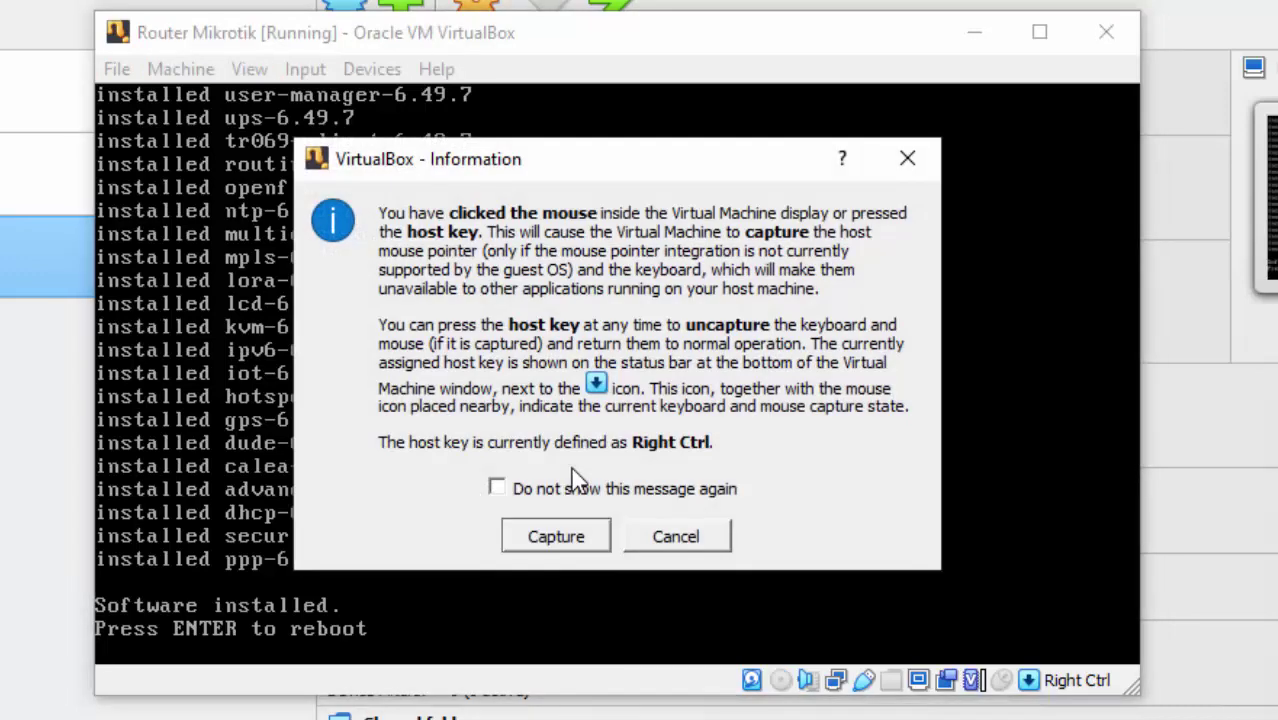
click(672, 548)
key(Return)
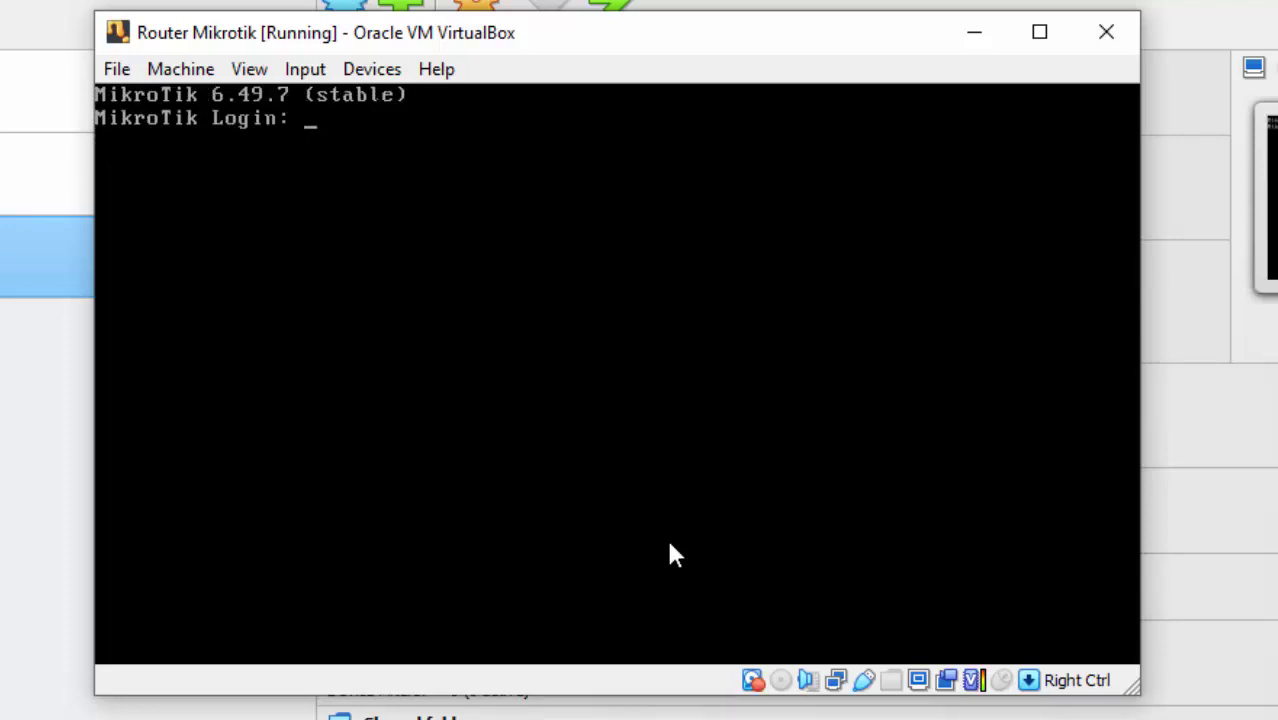
Log in as admin with a blank password and decline the license prompt.
text(admin)
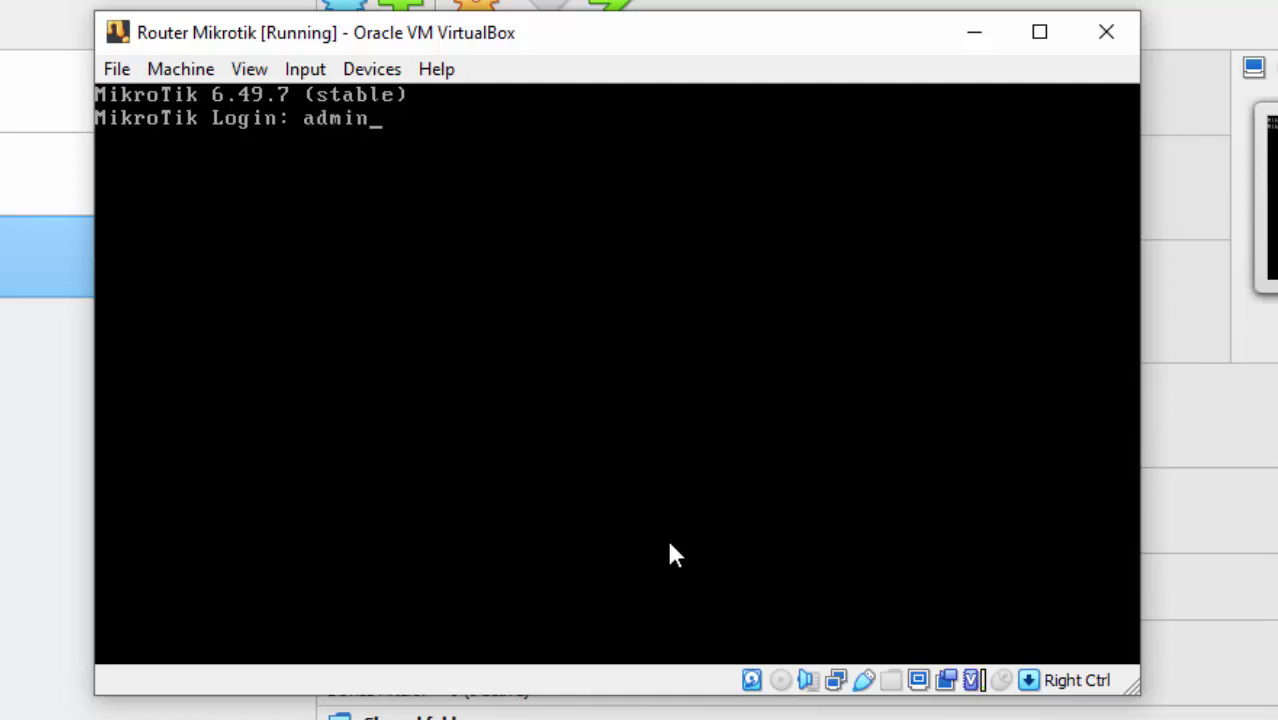
key(Return)
key(Return)
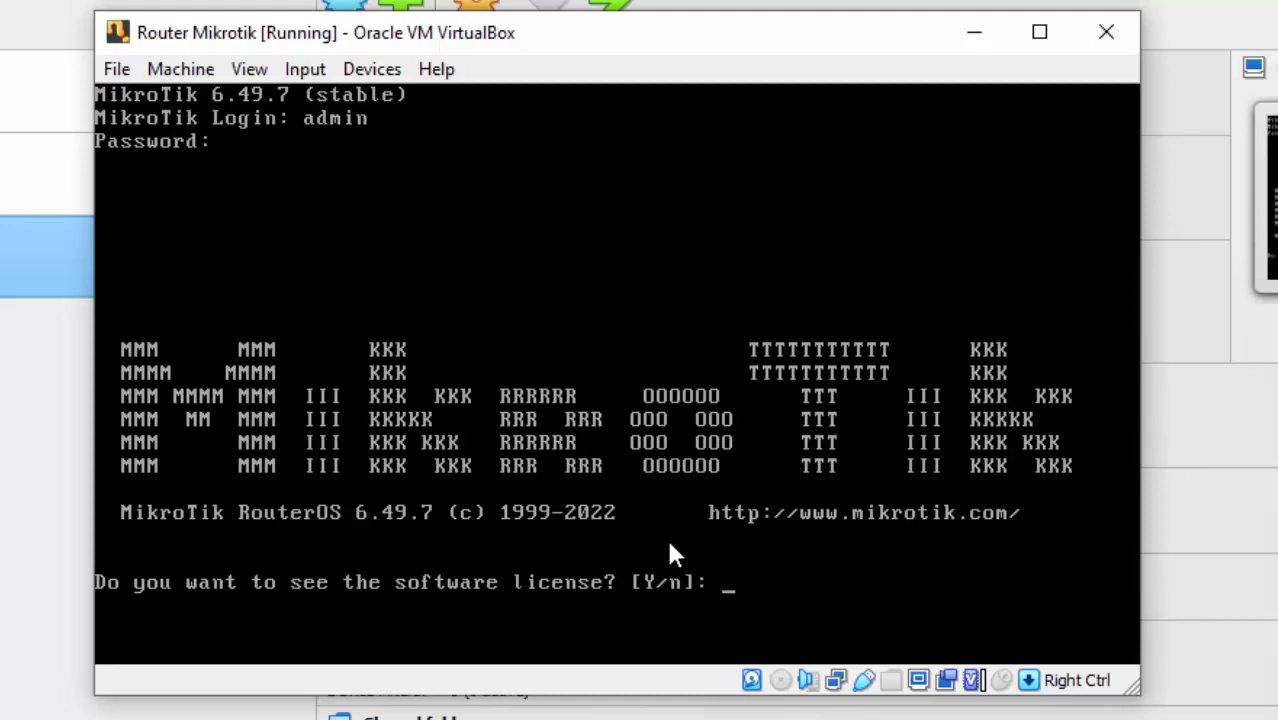
text(n)
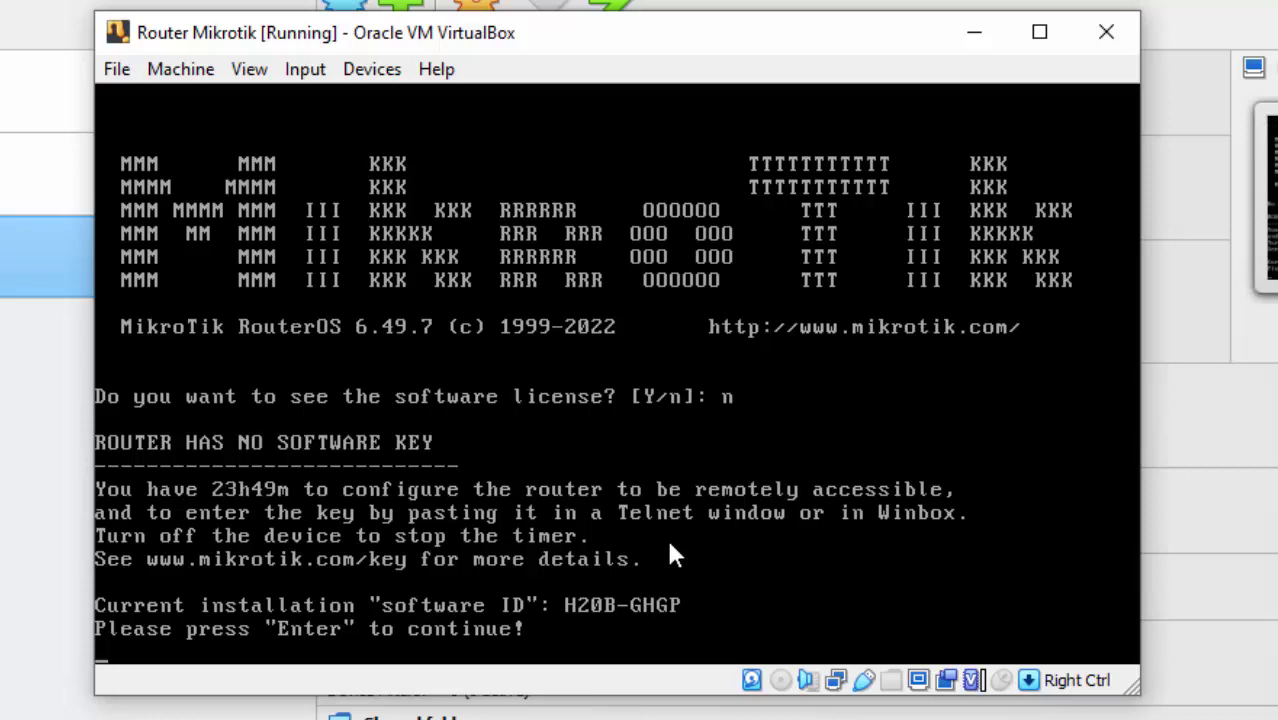
key(Return)
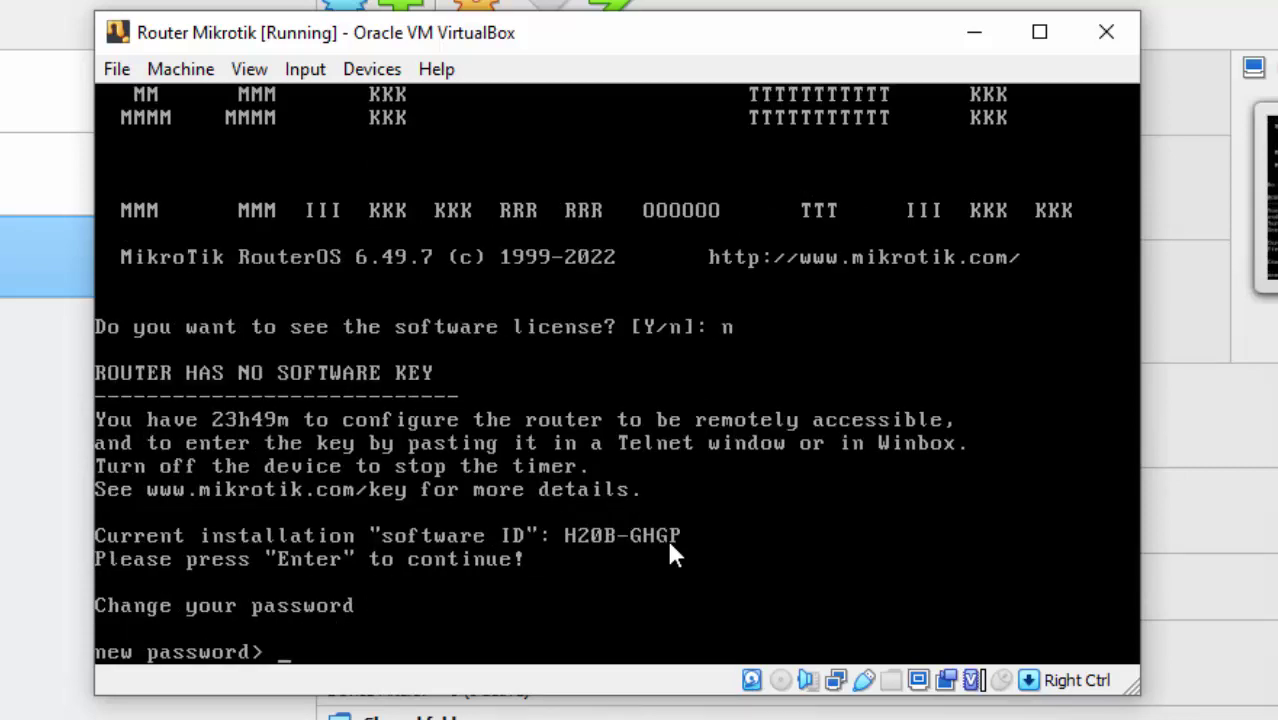
Set and confirm a new router admin password.
text(1234)
key(Return)
text(1234)
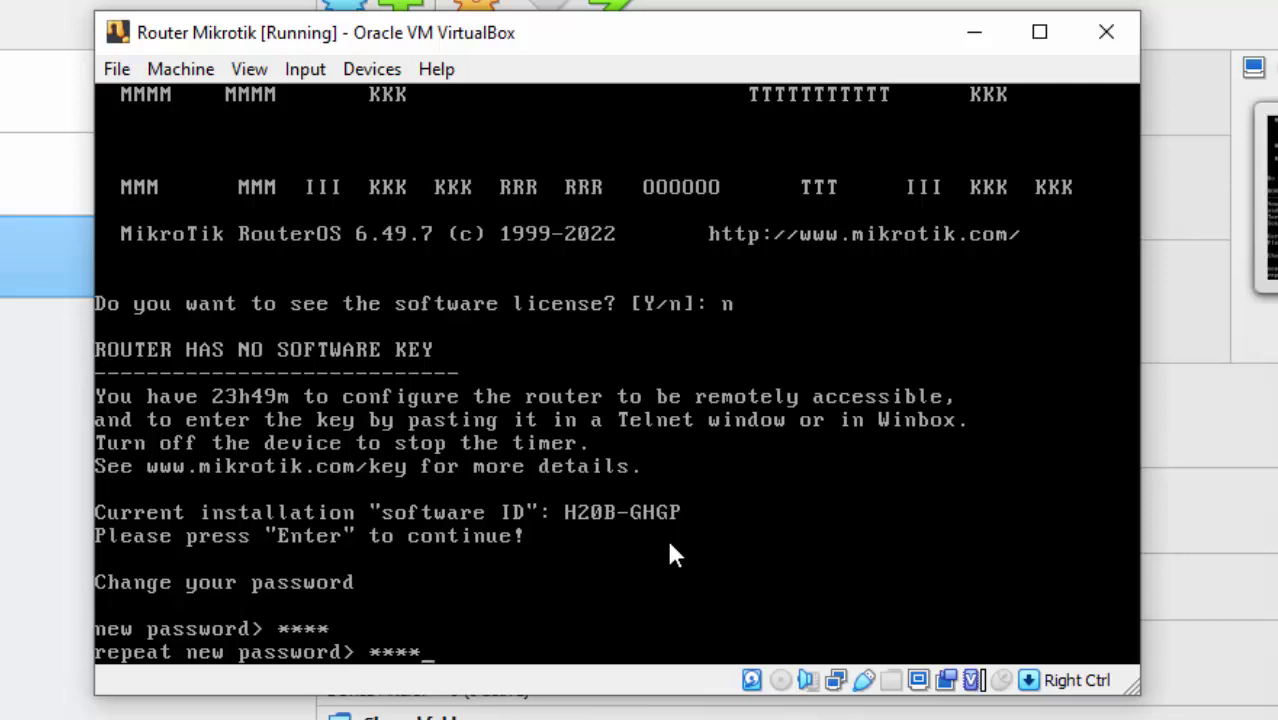
key(Return)
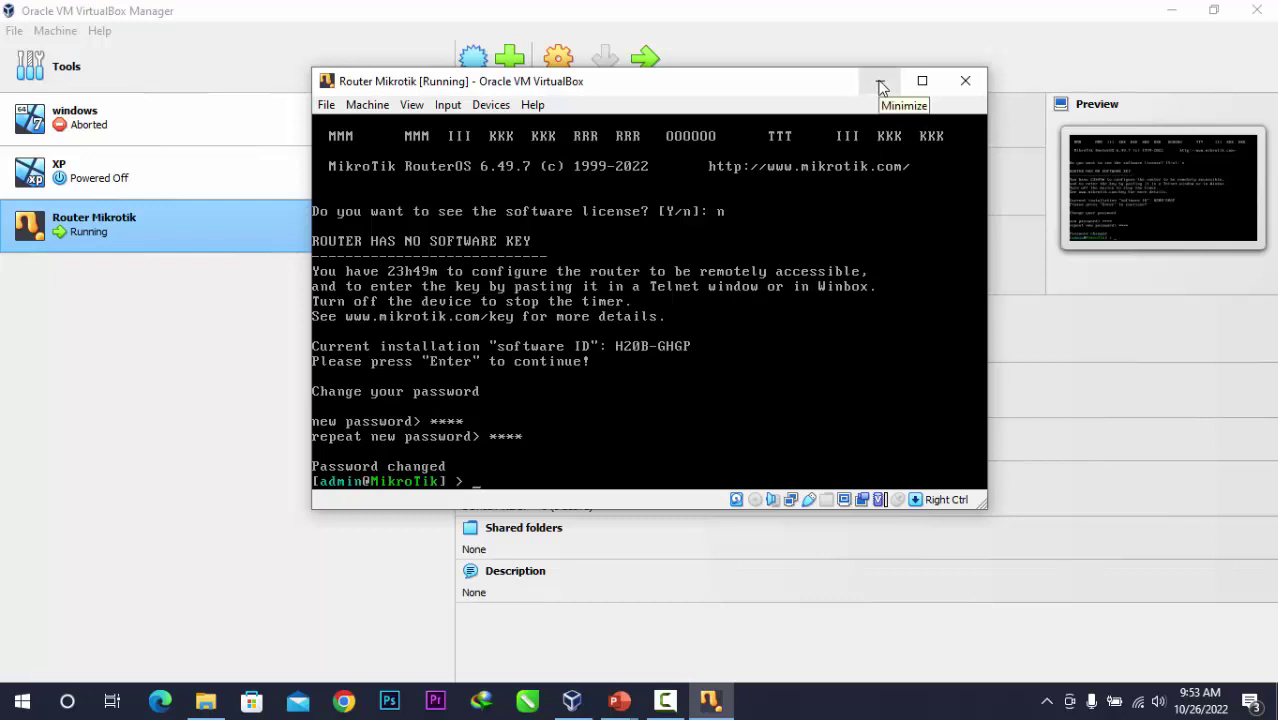
Minimize the router console and return to VirtualBox Manager.
click(880, 84)
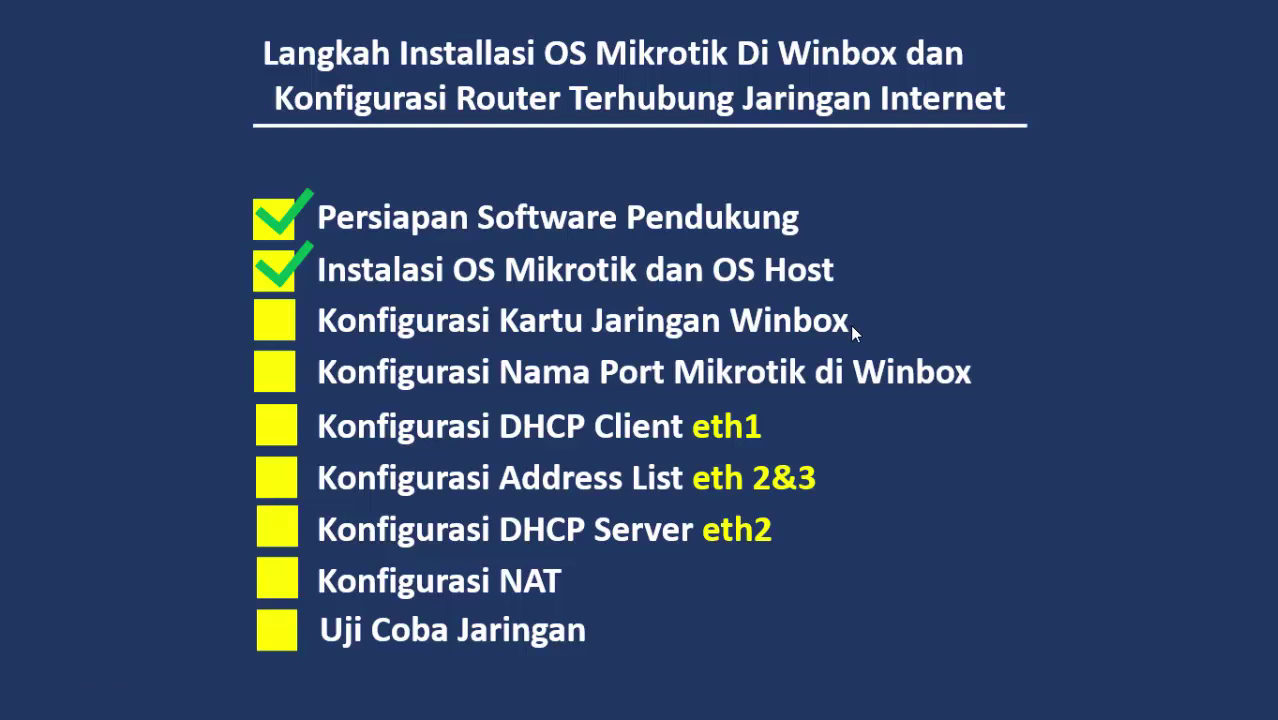
key(super)
click(571, 700)
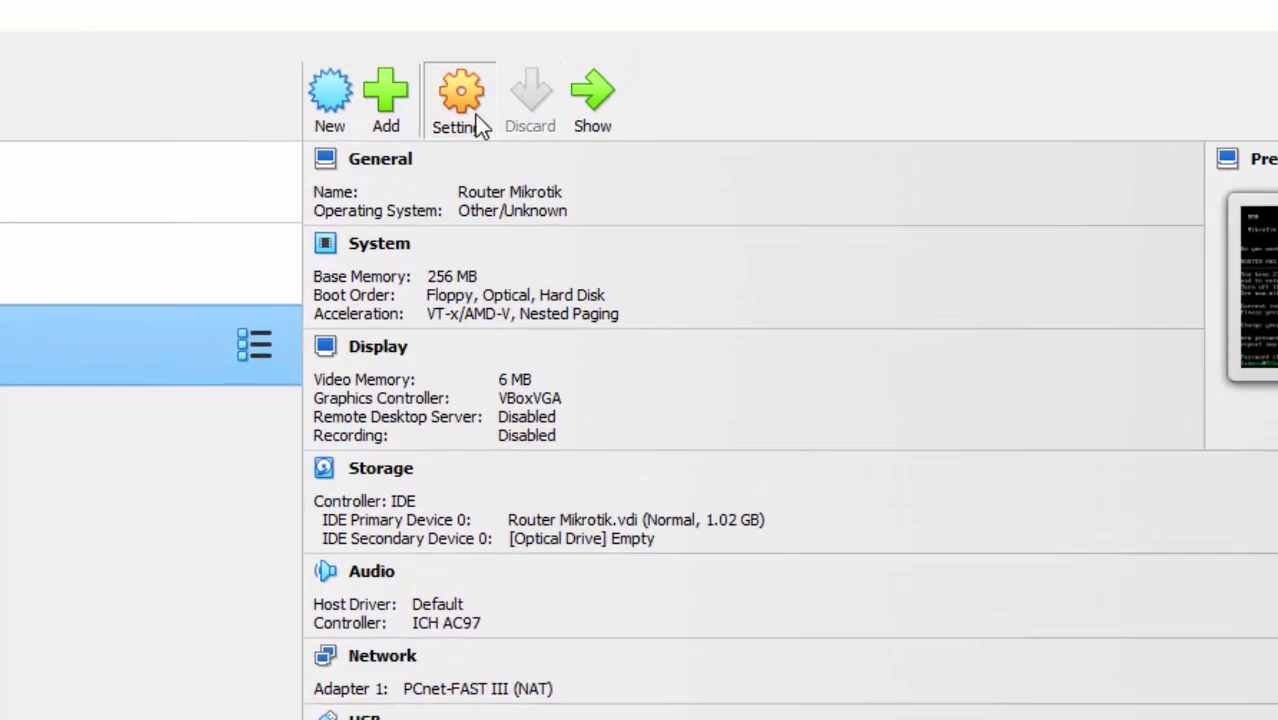
Check Router Mikrotik's network settings, then shut the running VM down via ACPI.
click(471, 116)
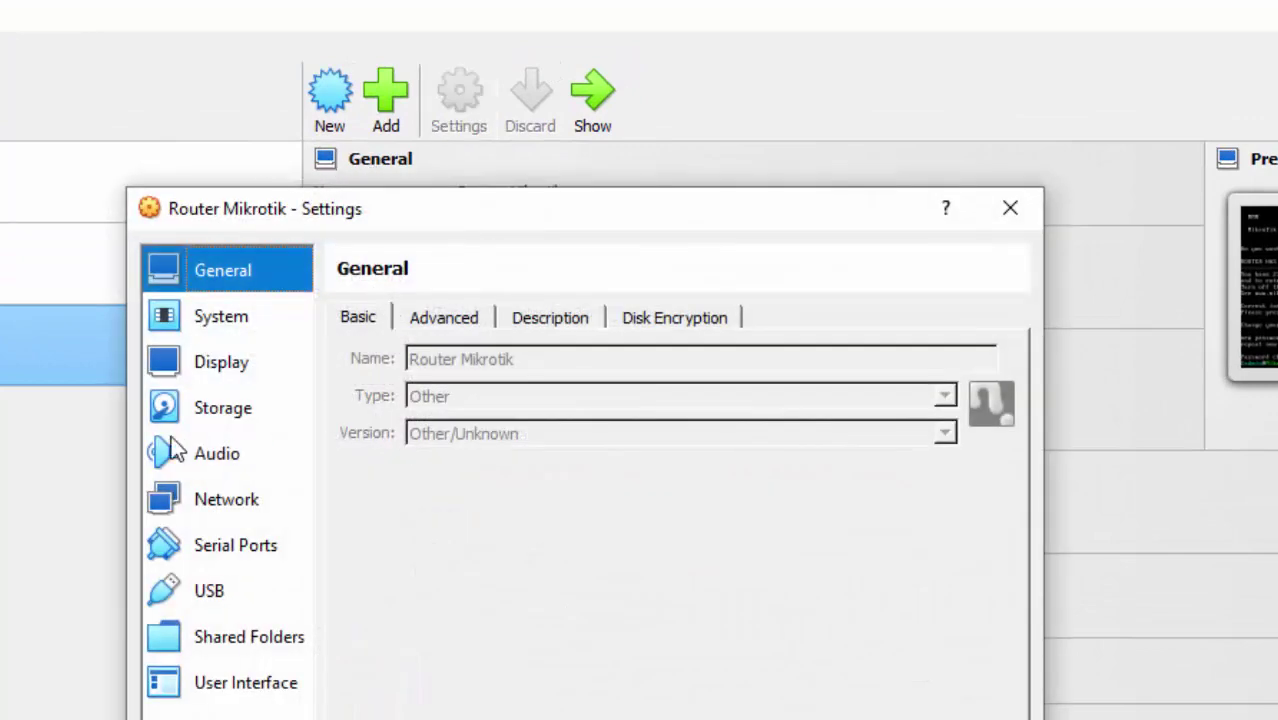
click(240, 505)
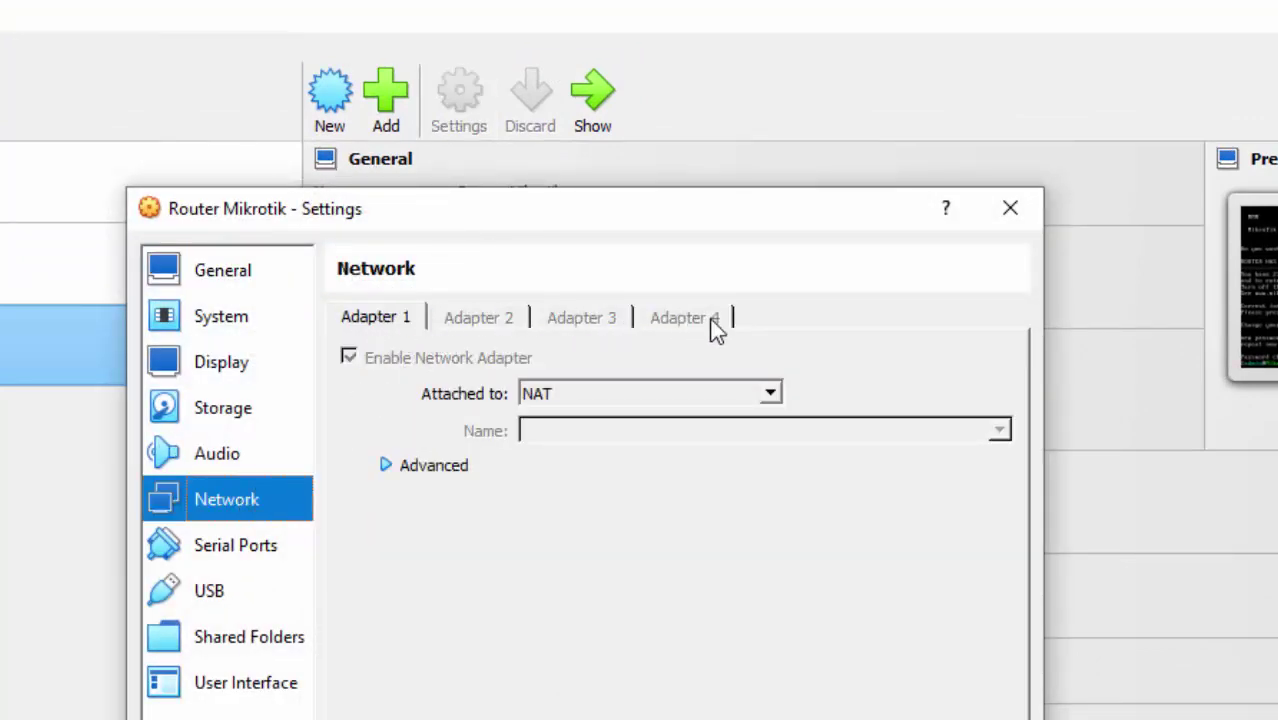
click(1019, 209)
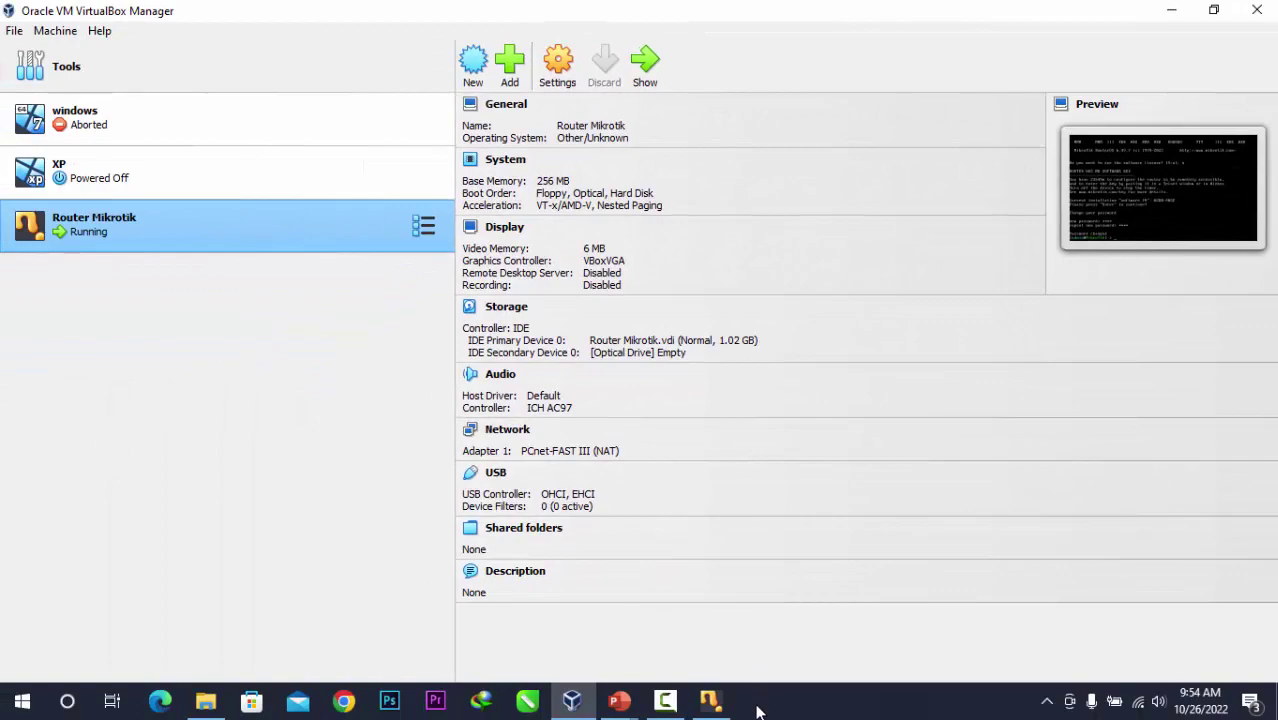
click(710, 703)
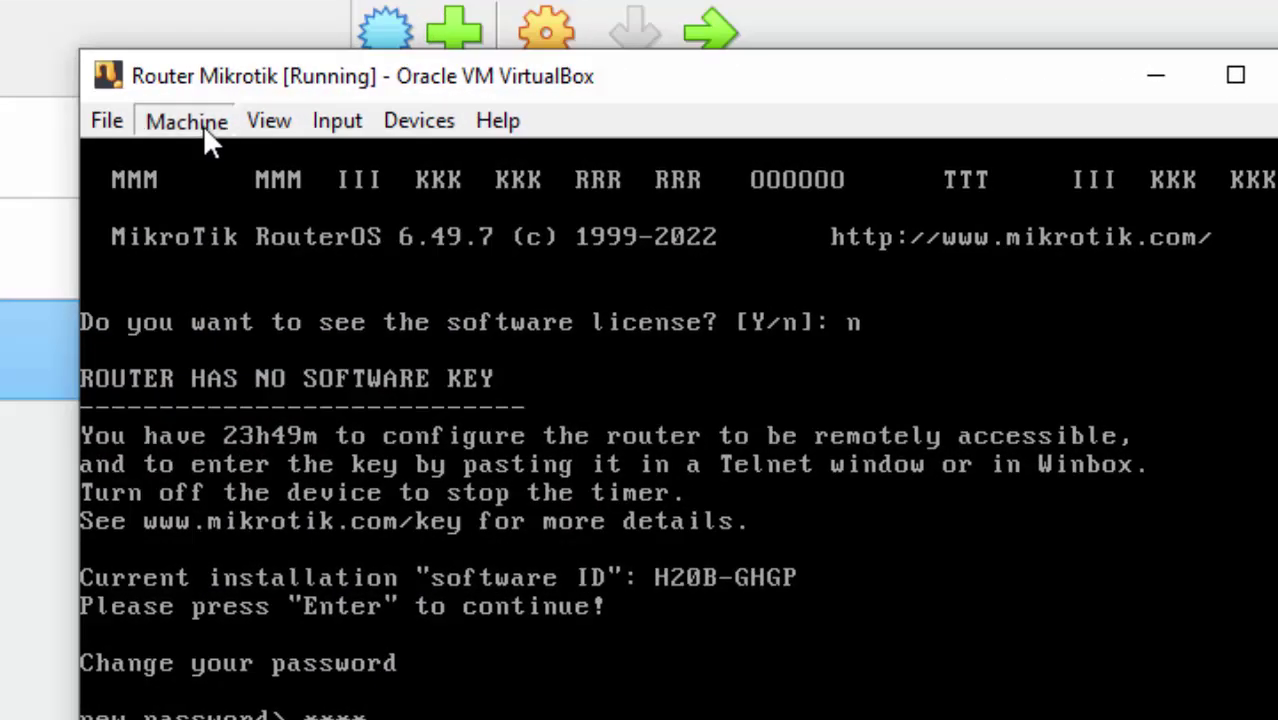
click(203, 125)
click(295, 484)
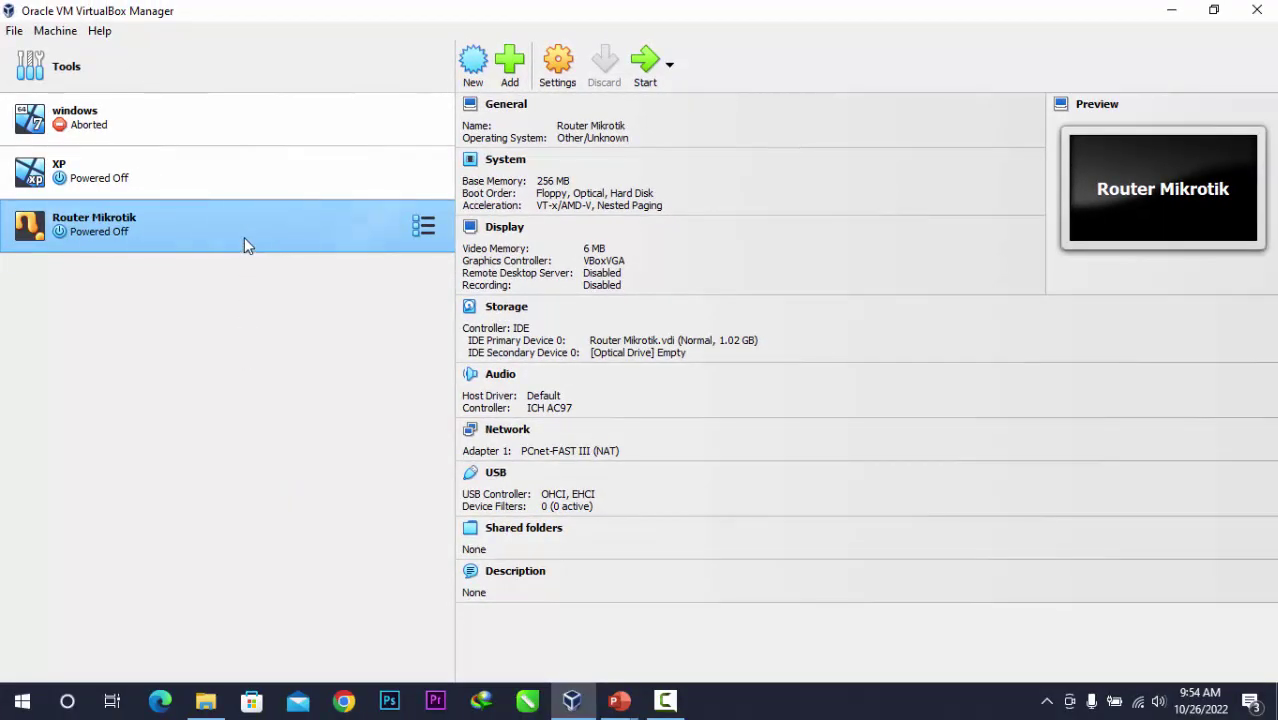
Review all four network adapters and attach Adapter 1 as a Bridged Adapter.
click(545, 70)
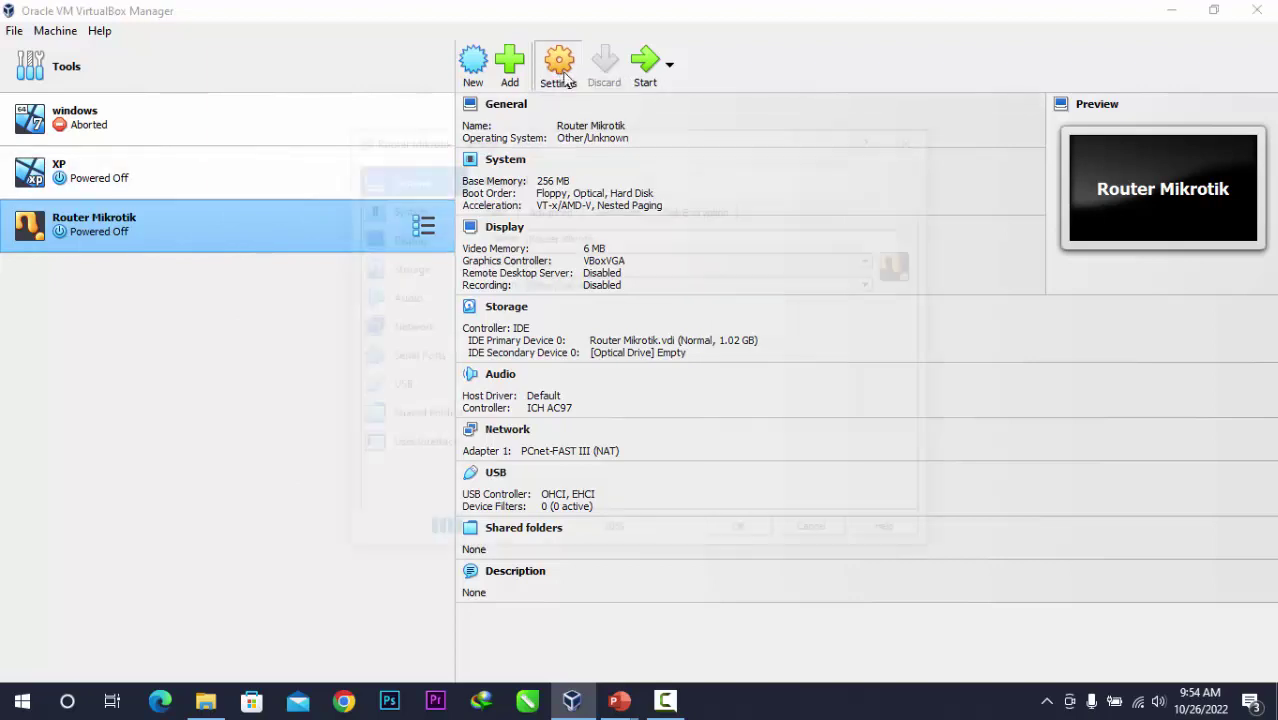
click(433, 330)
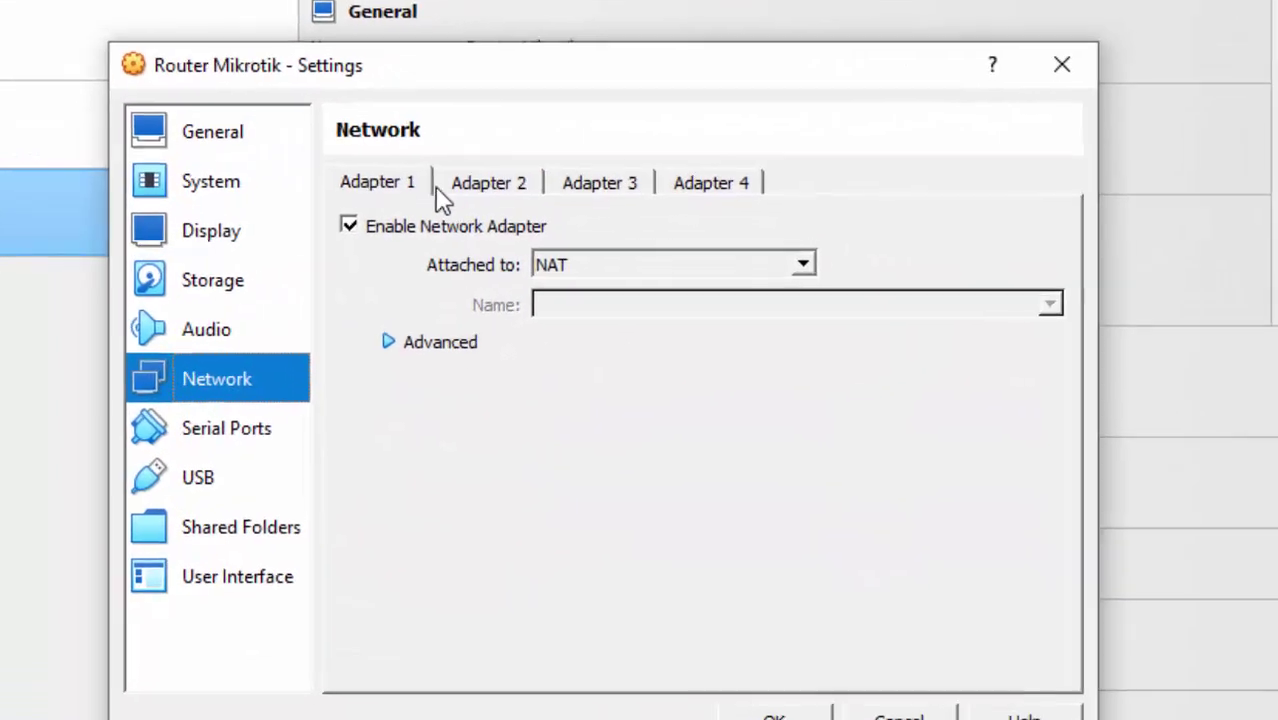
click(537, 197)
click(593, 185)
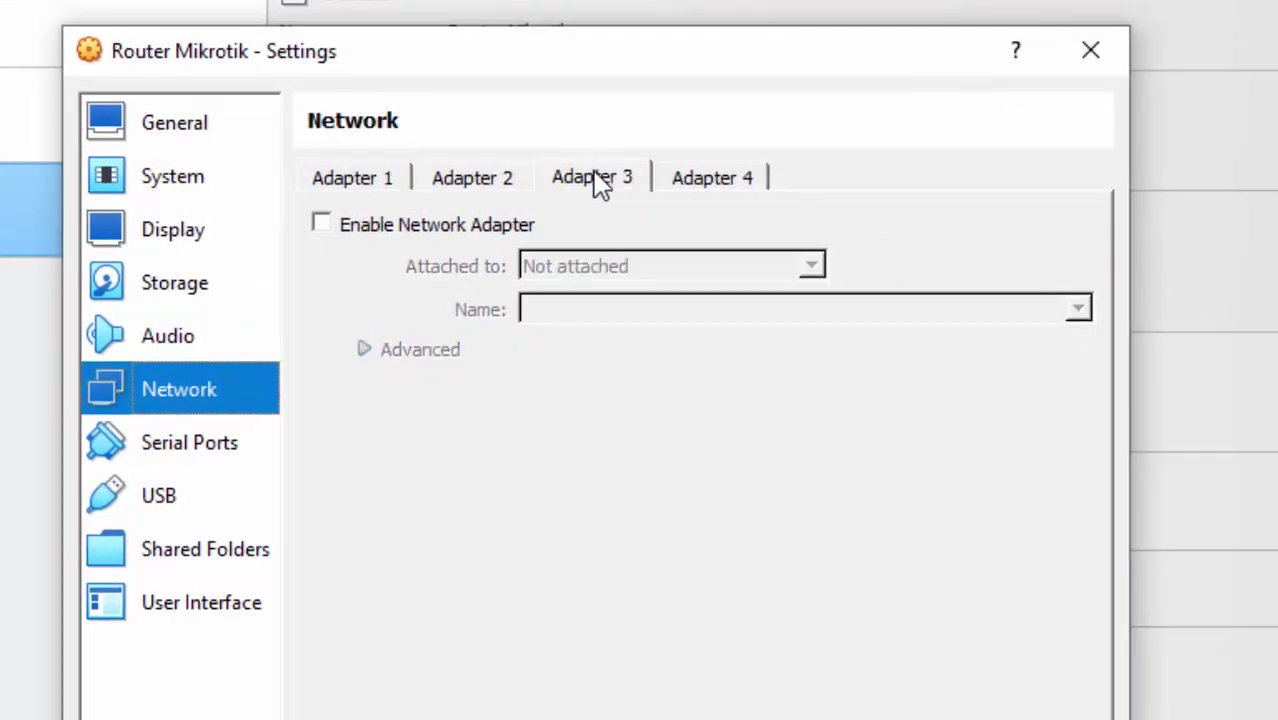
click(728, 183)
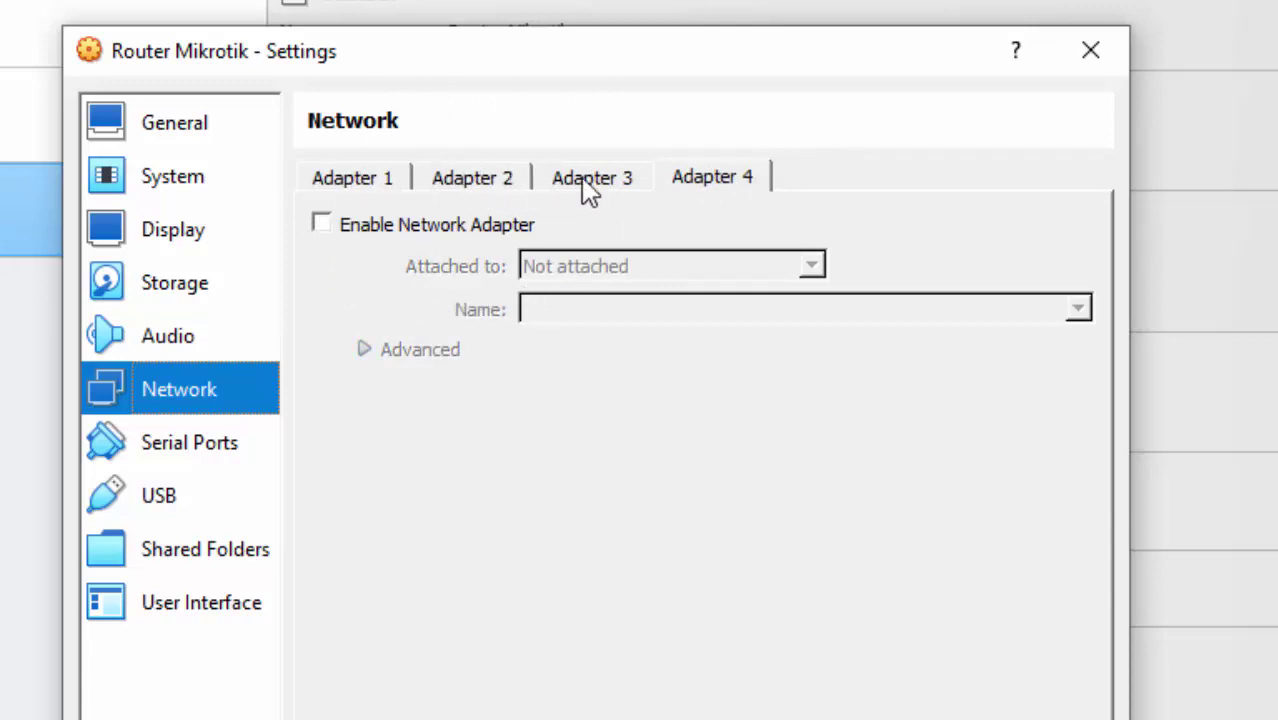
click(387, 182)
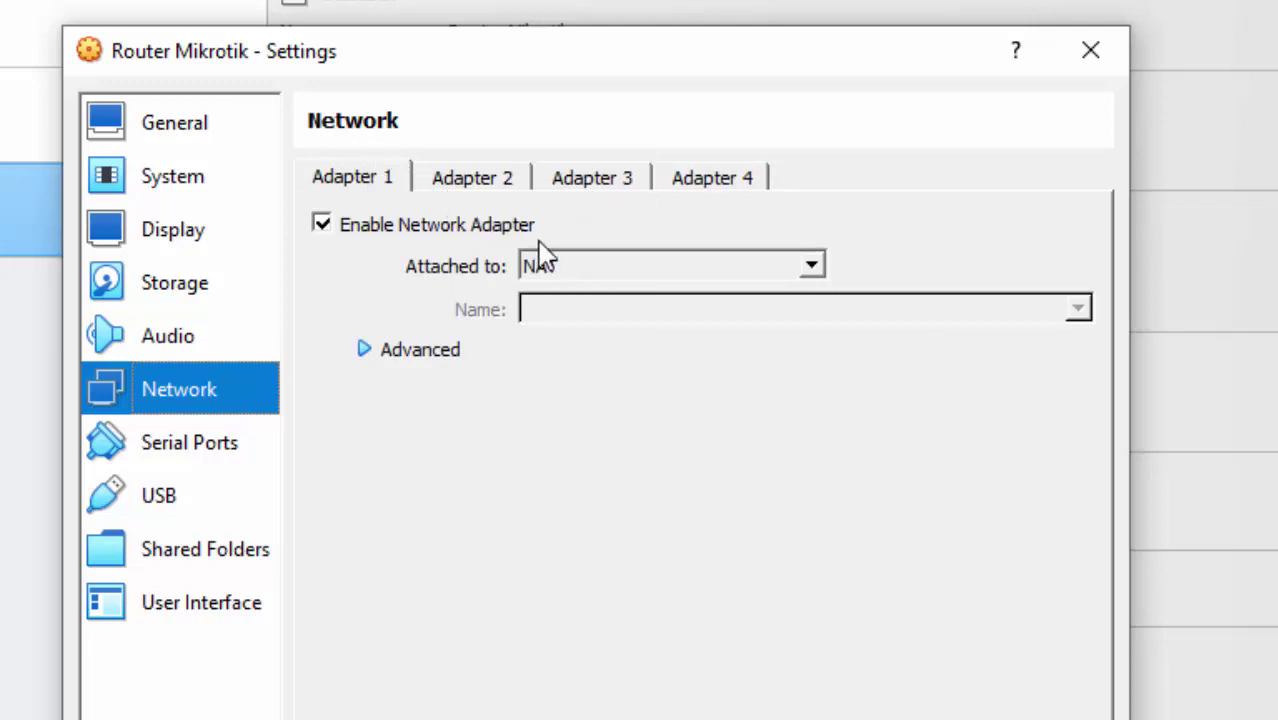
click(585, 271)
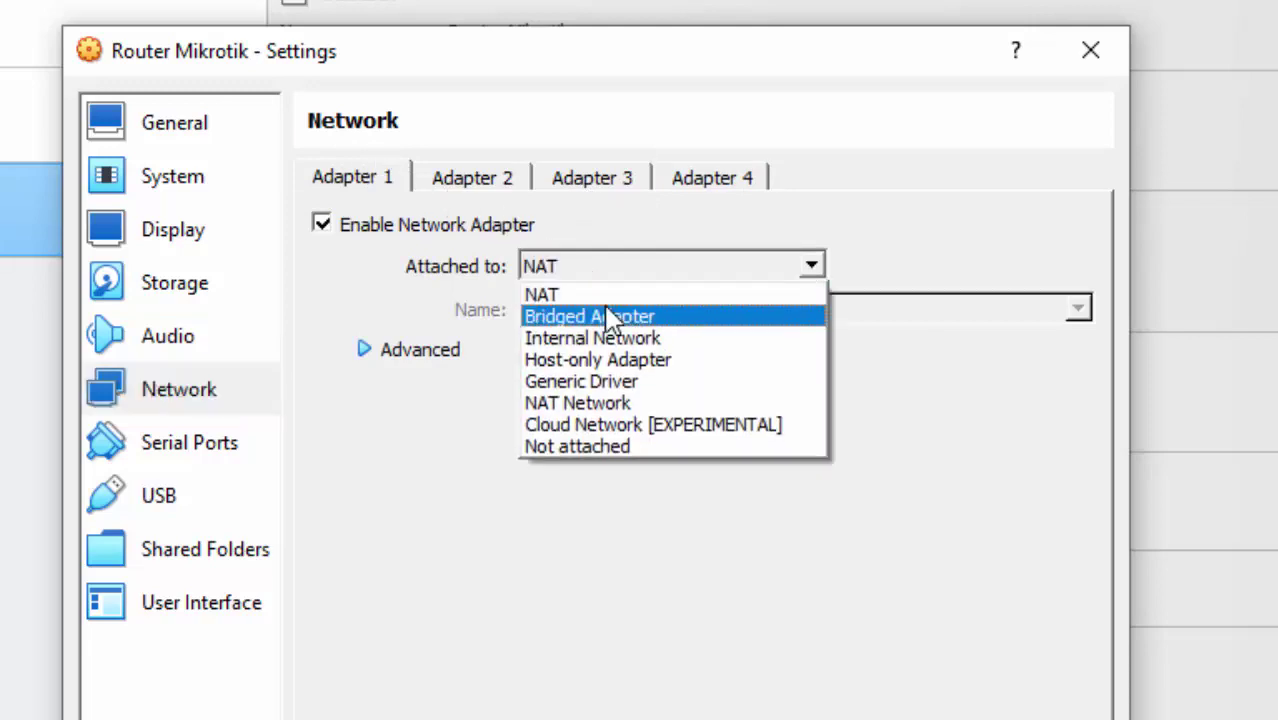
click(609, 318)
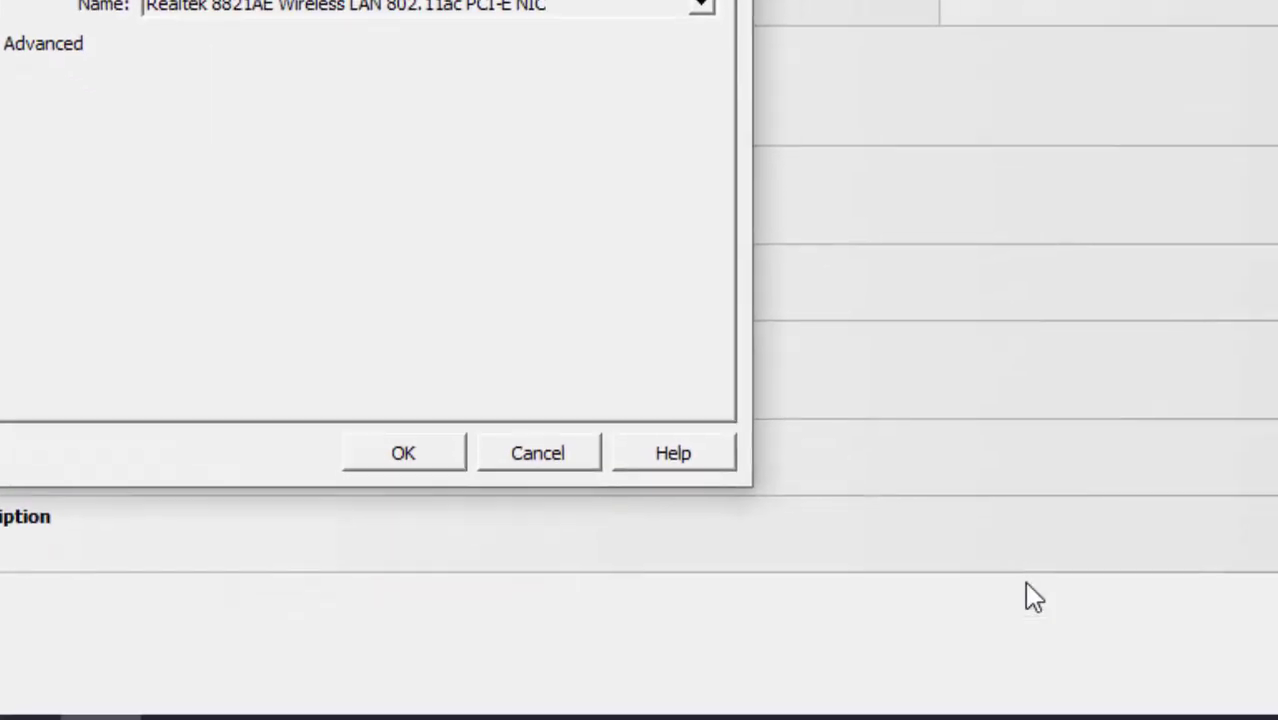
Open the host's Windows Network & Internet settings from the taskbar.
right_click(1063, 698)
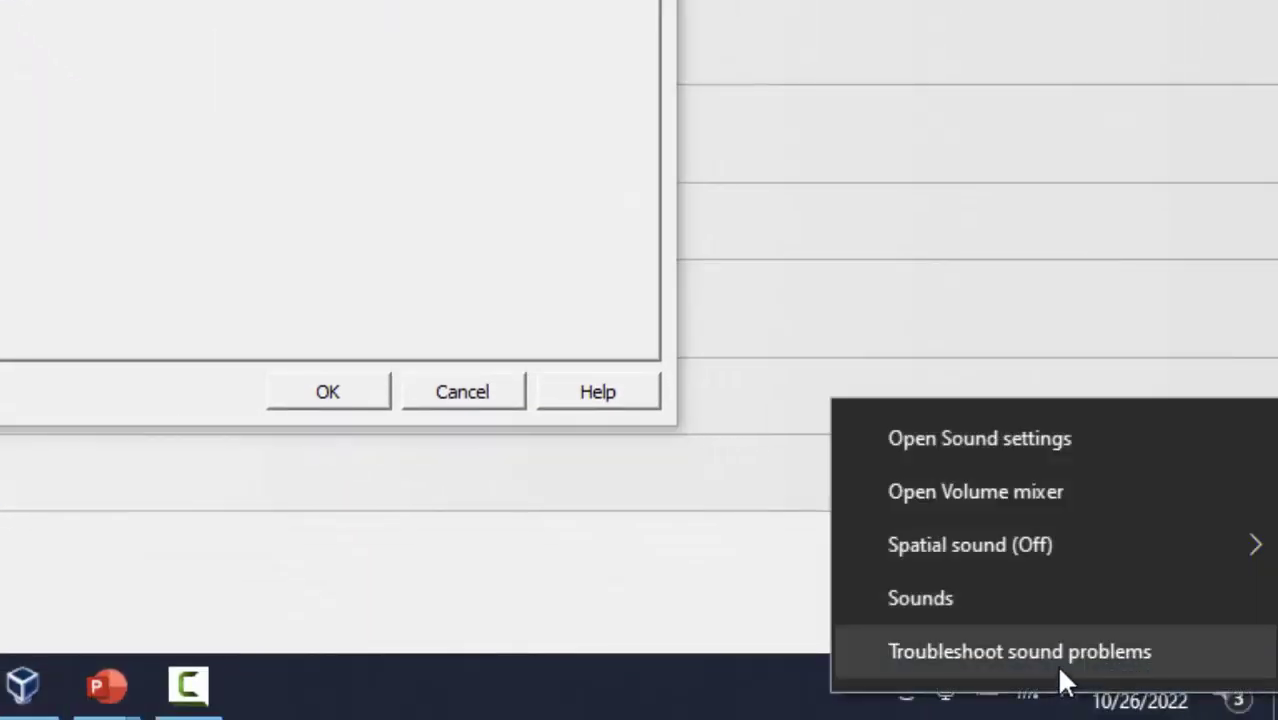
key(Escape)
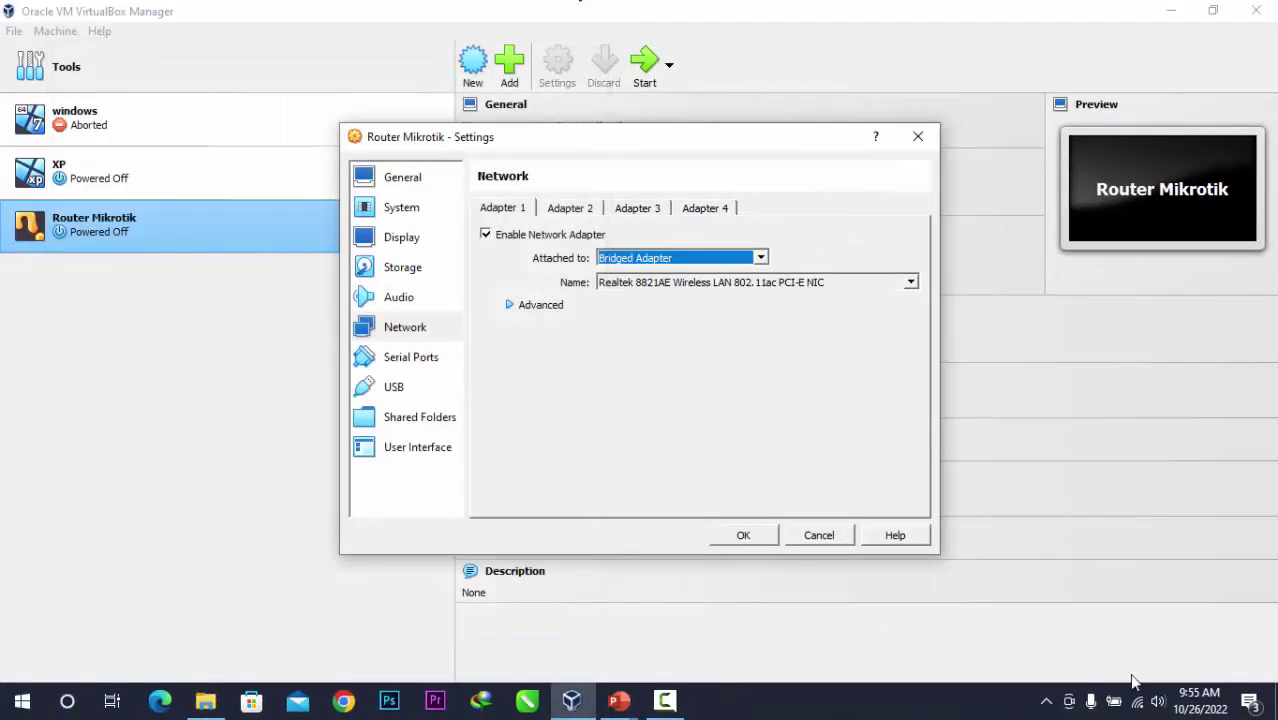
right_click(1139, 699)
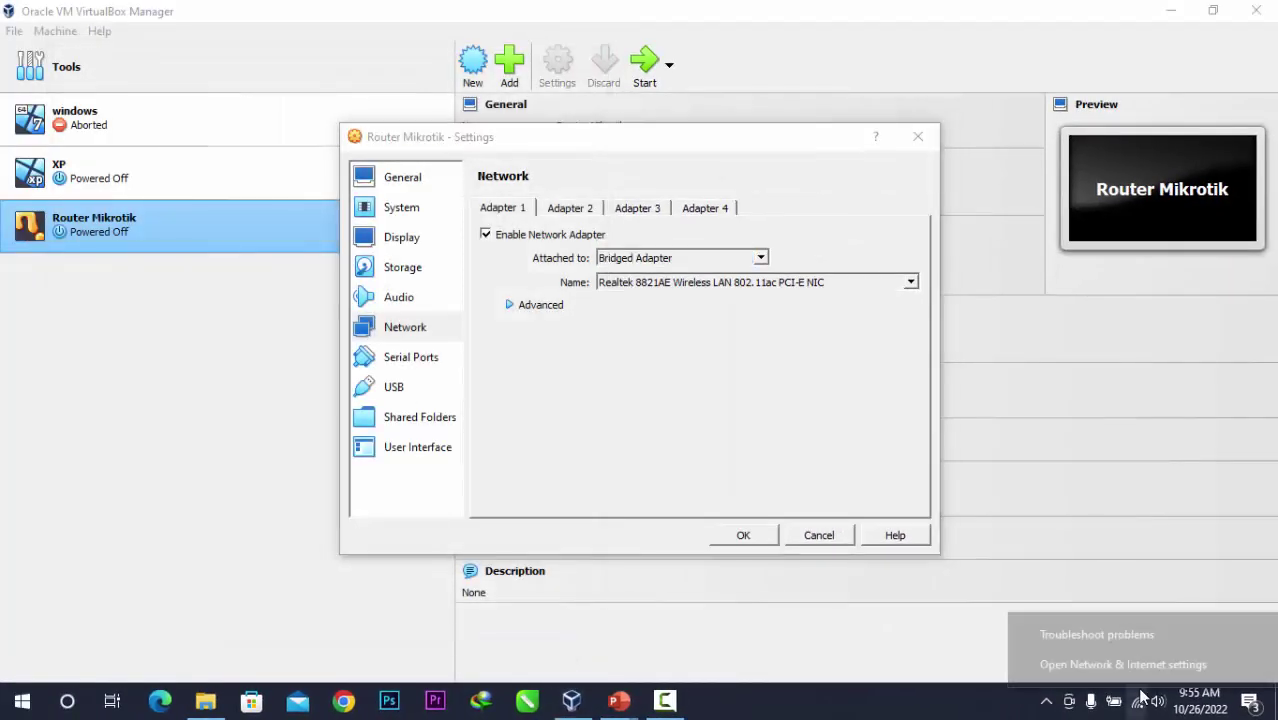
click(1145, 668)
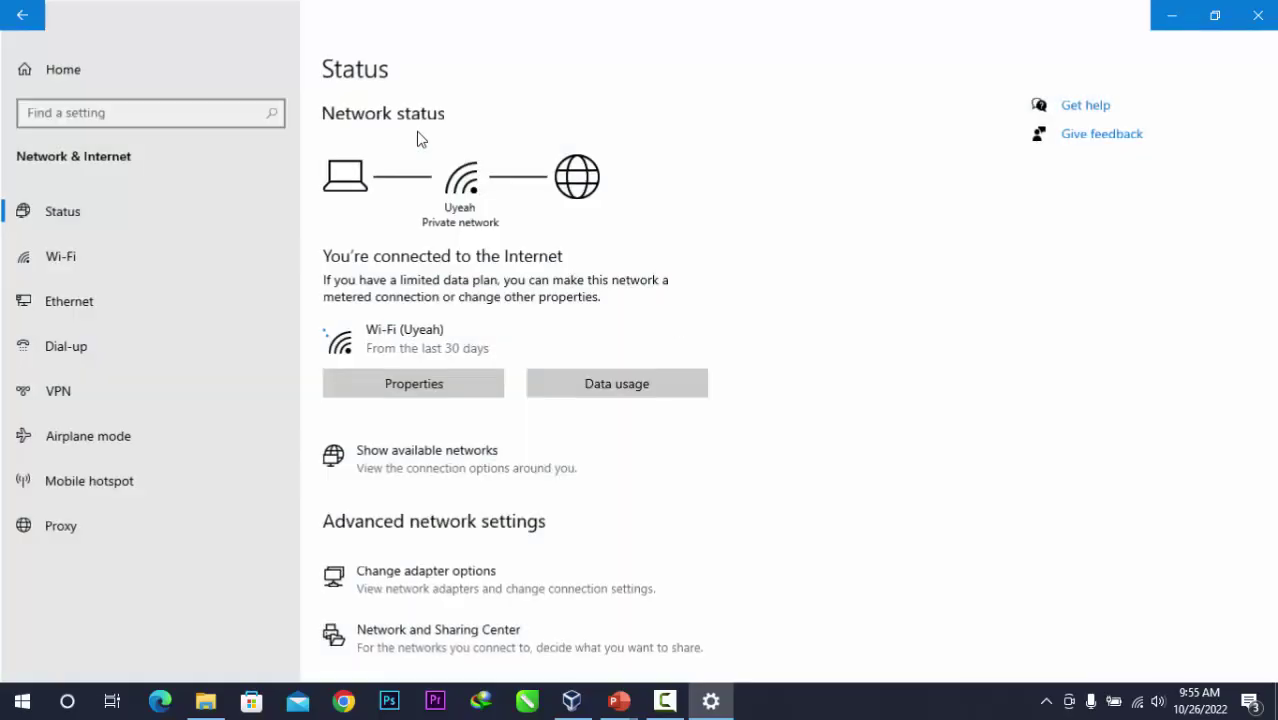
click(150, 298)
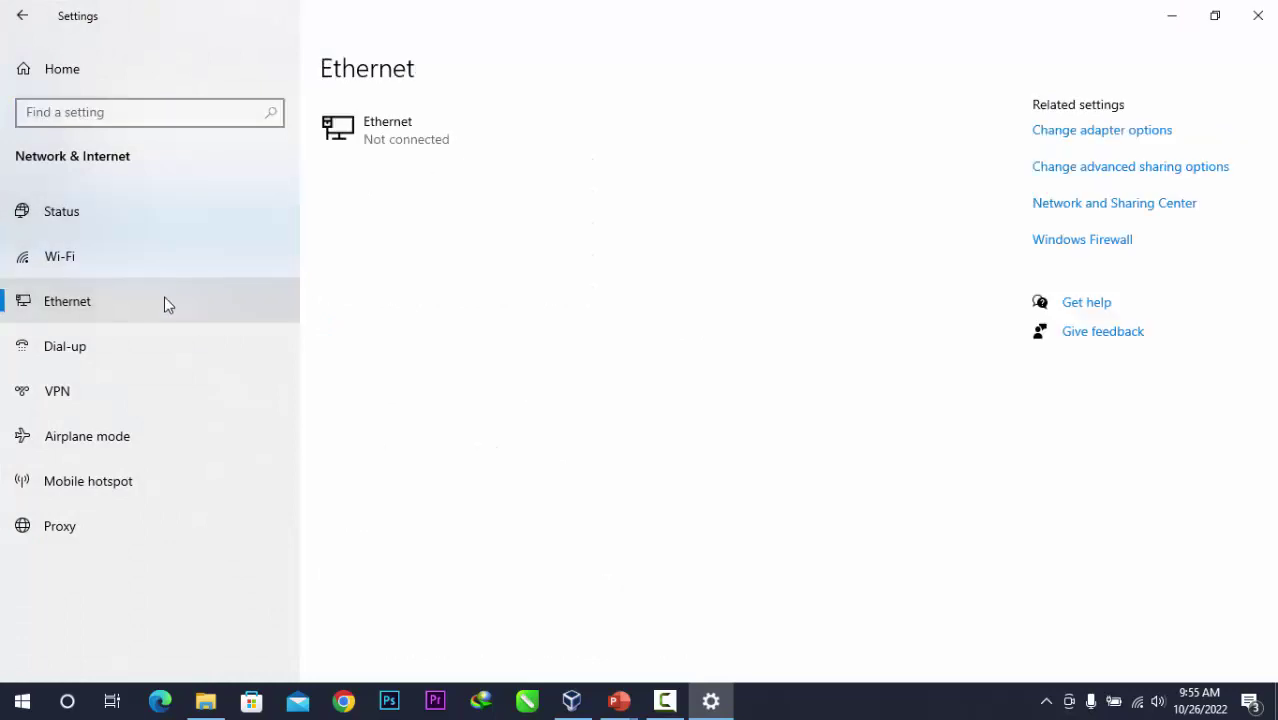
click(1060, 133)
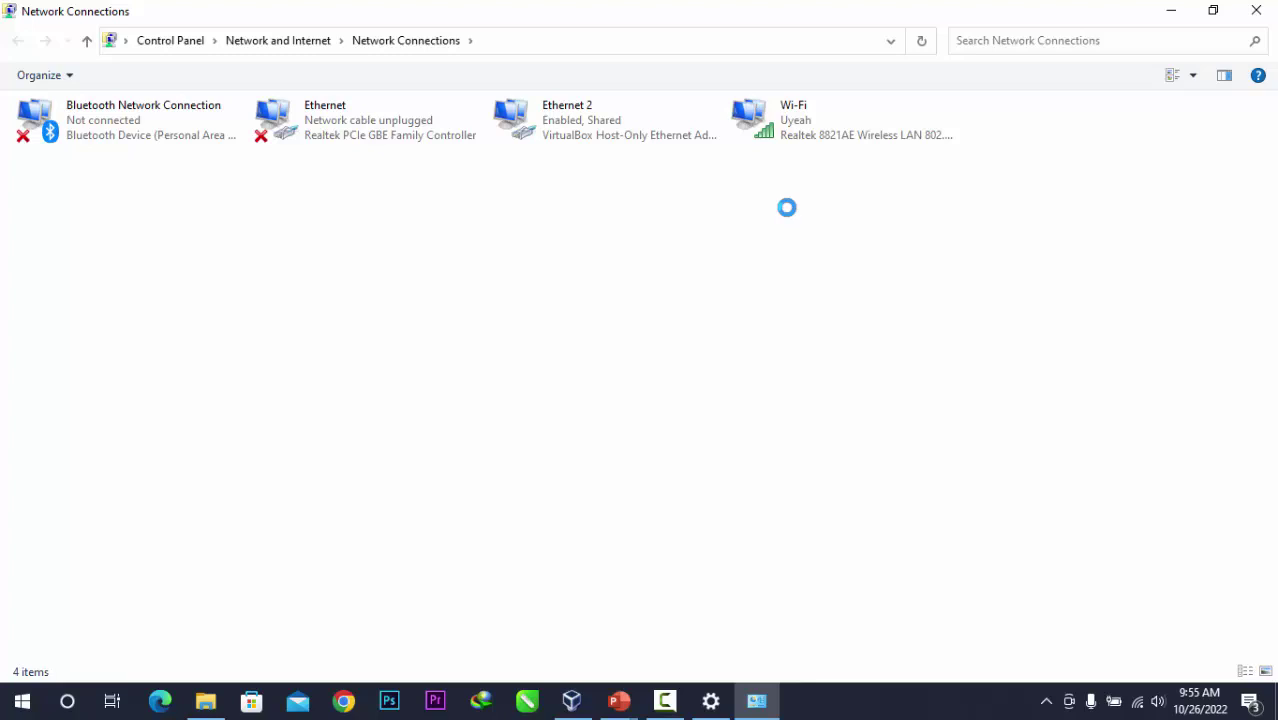
drag(511, 248, 589, 144)
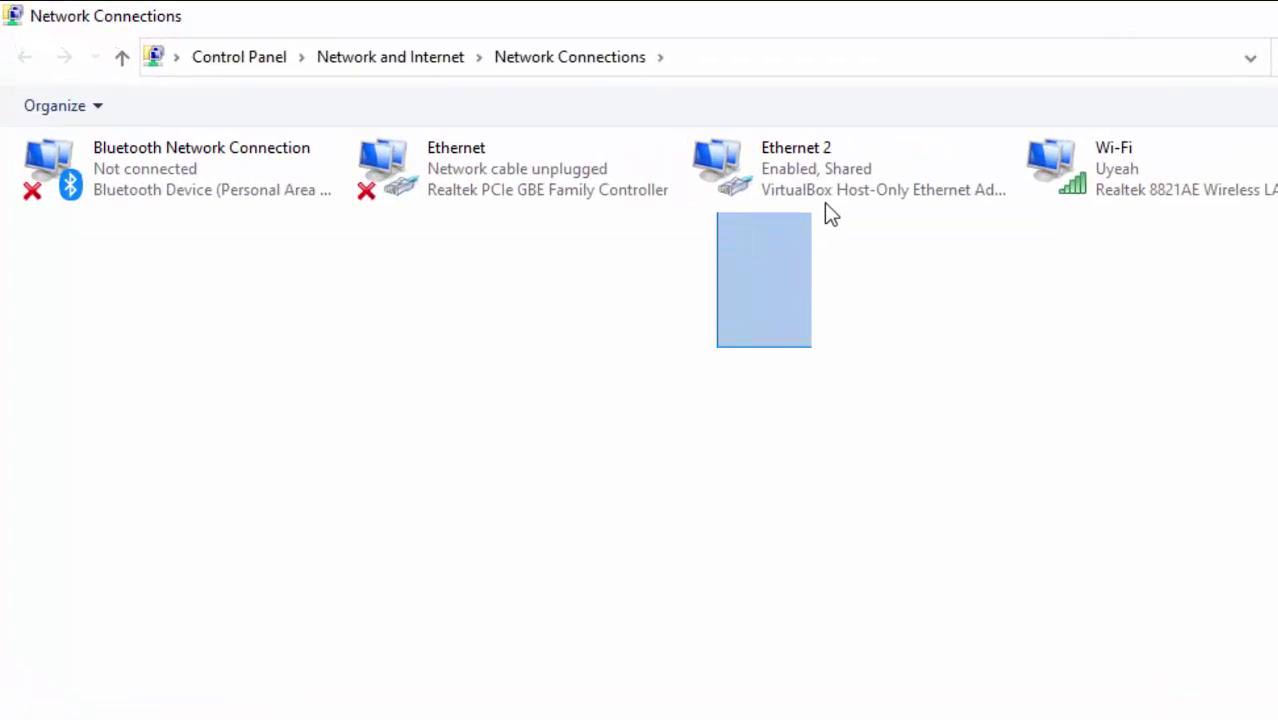
drag(828, 212, 770, 229)
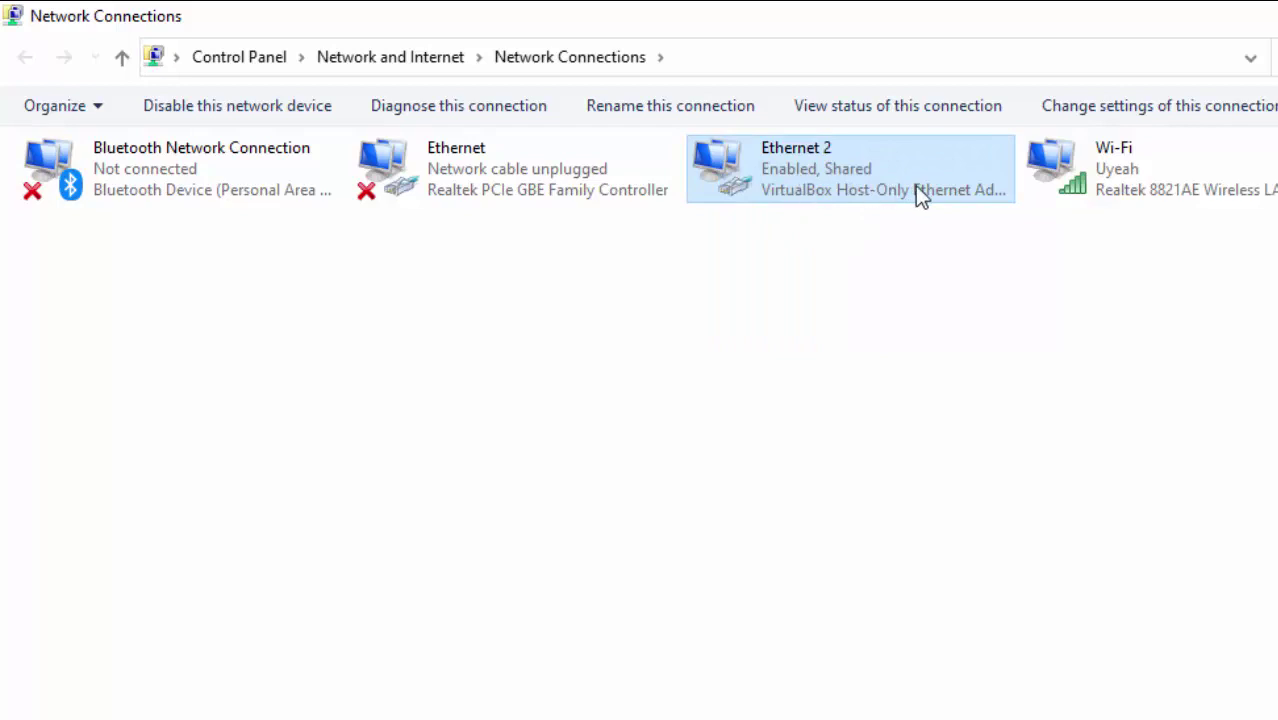
click(1140, 192)
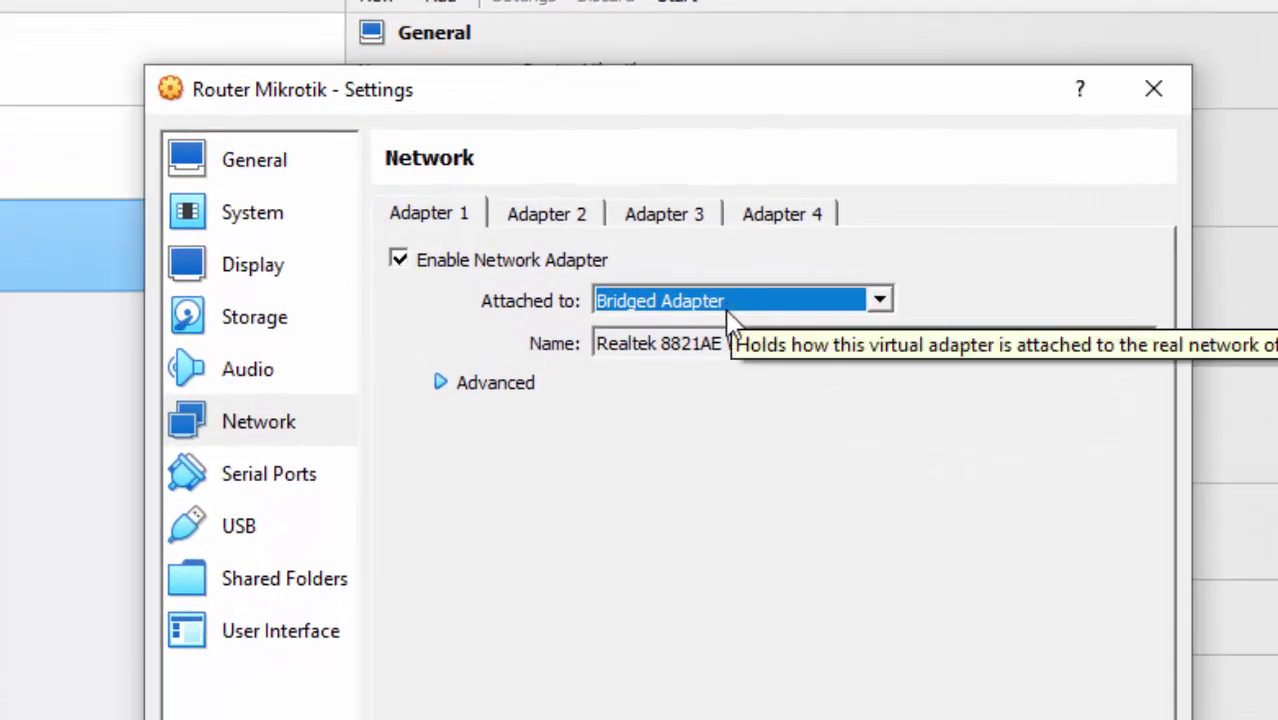
Keep Adapter 1 bridged to the Realtek 8821AE card; enable Adapter 2 on Internal Network.
click(960, 343)
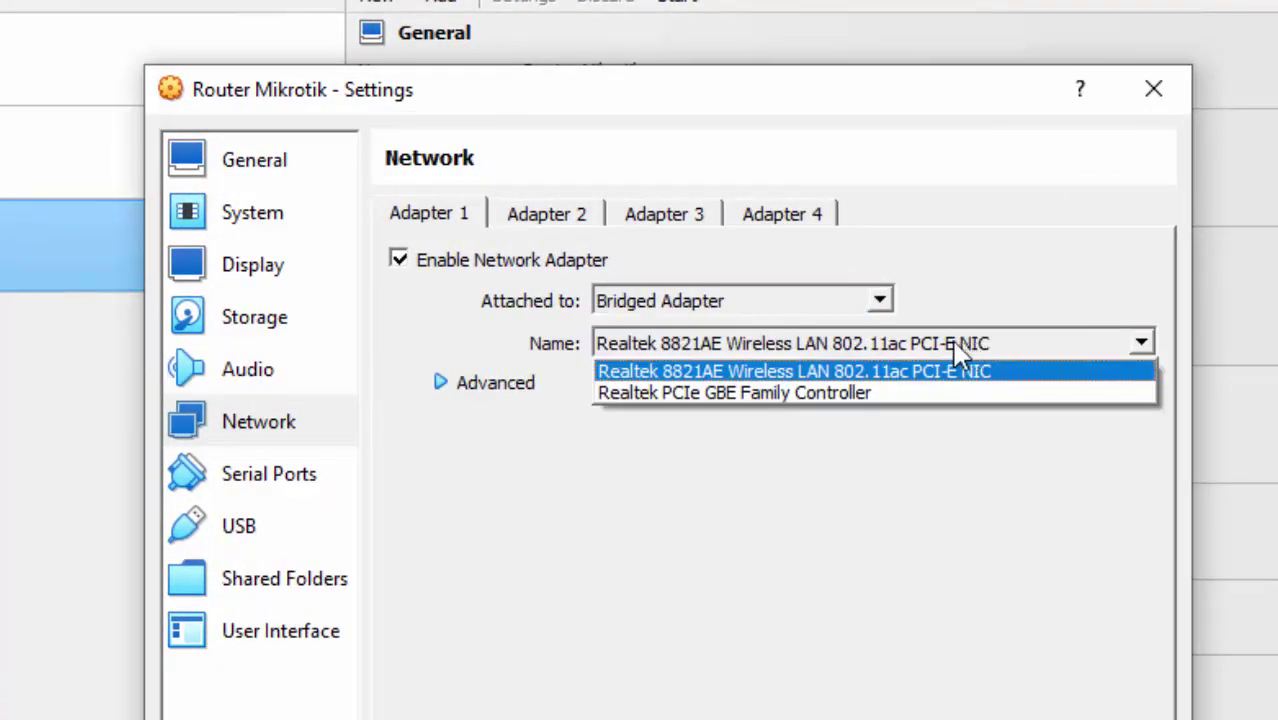
key(Up)
click(708, 376)
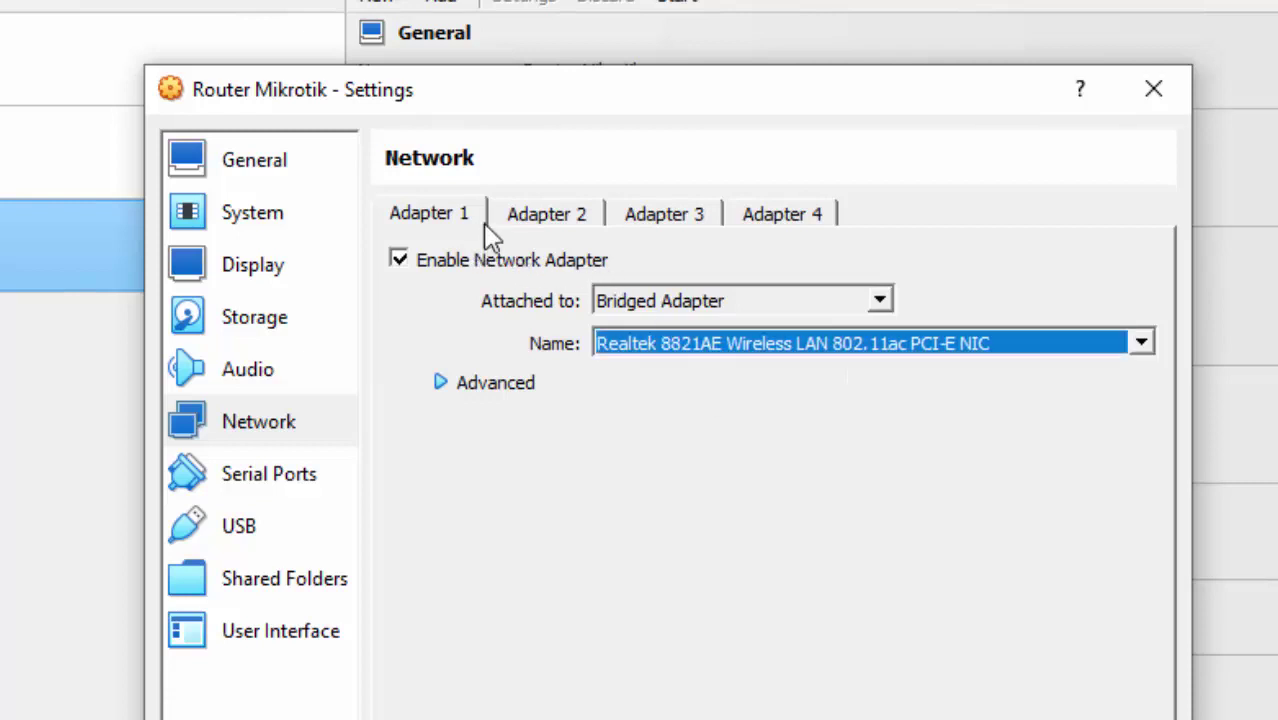
click(543, 216)
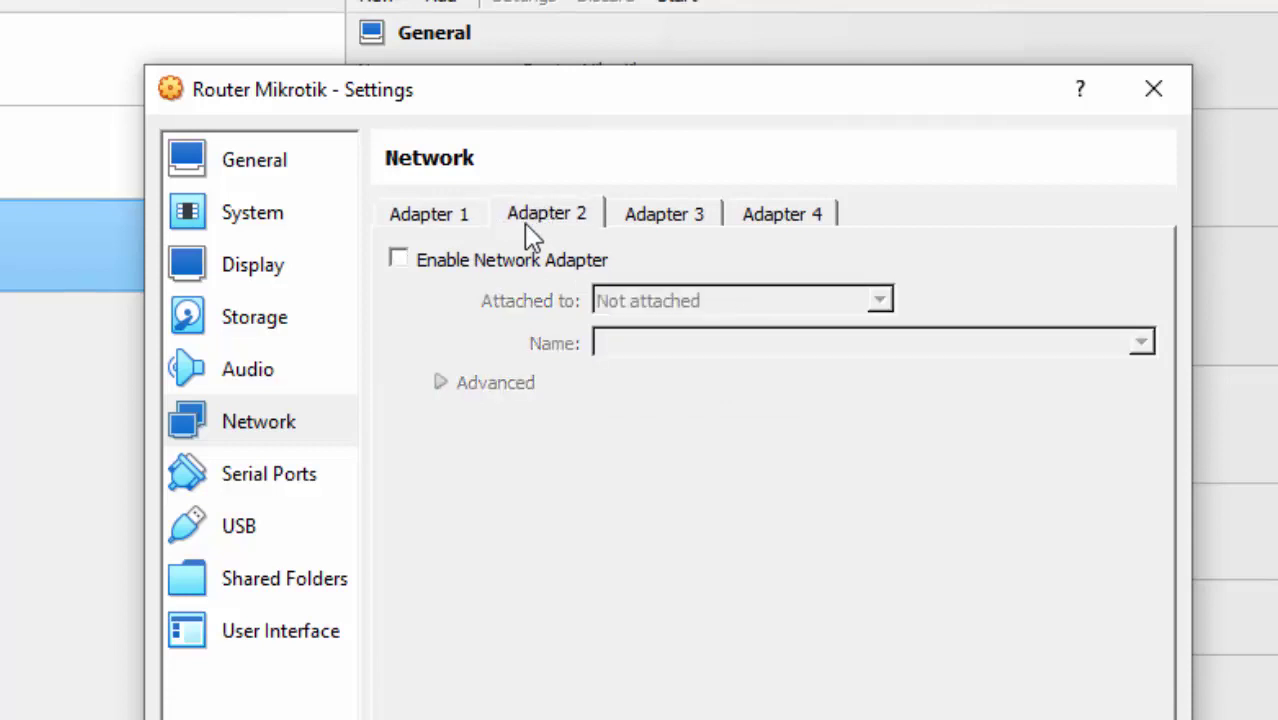
click(495, 263)
click(710, 304)
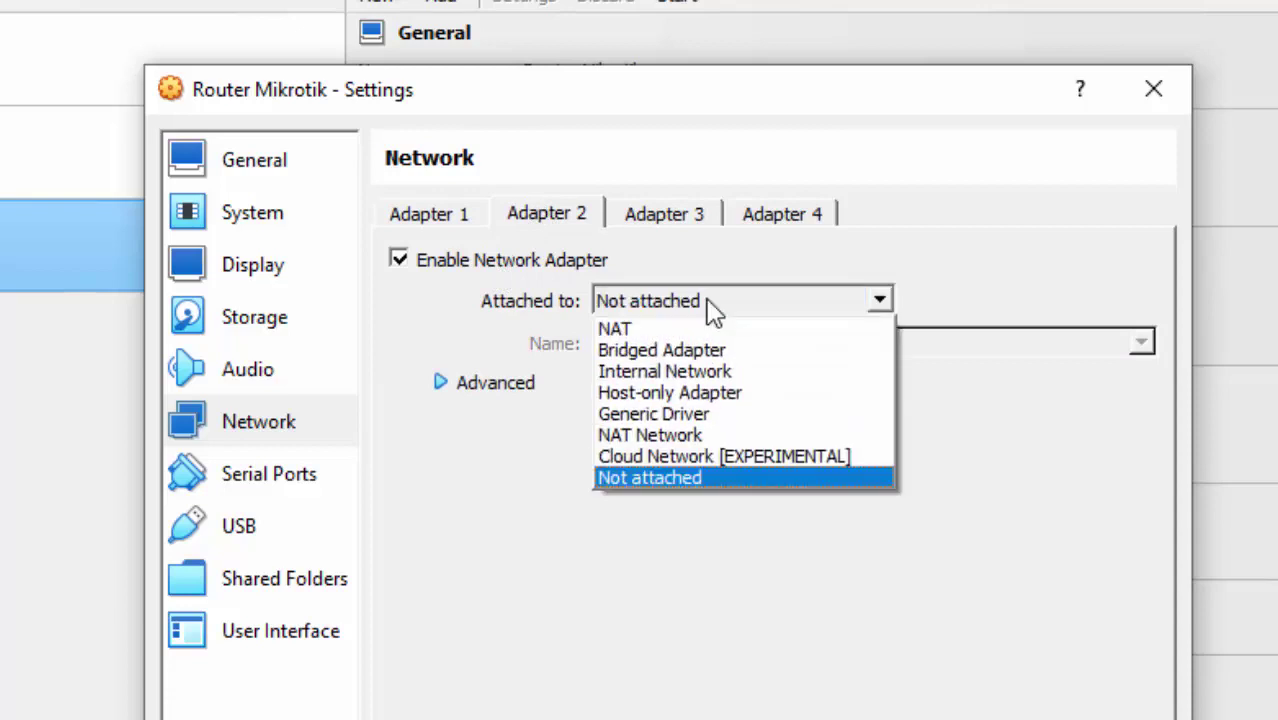
click(717, 369)
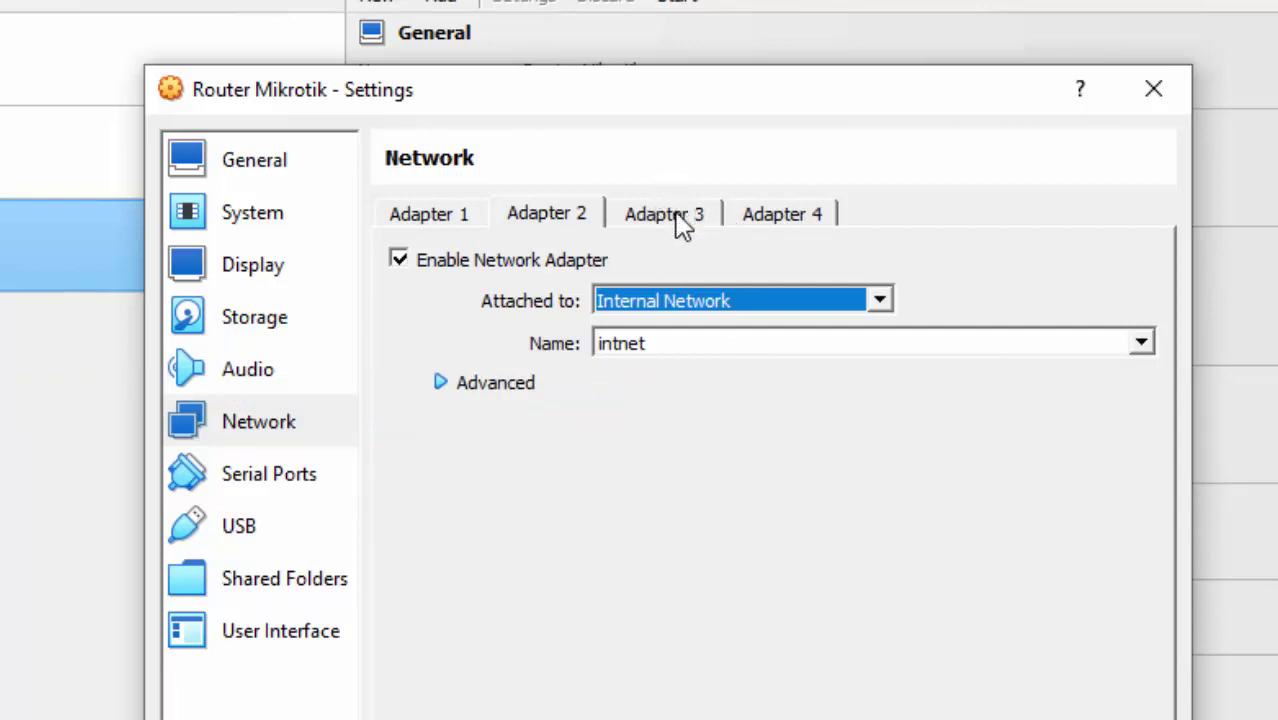
Name Adapter 2's internal network Eth2-WindowsXP, copy the name, and enable Adapter 3.
drag(684, 348, 600, 365)
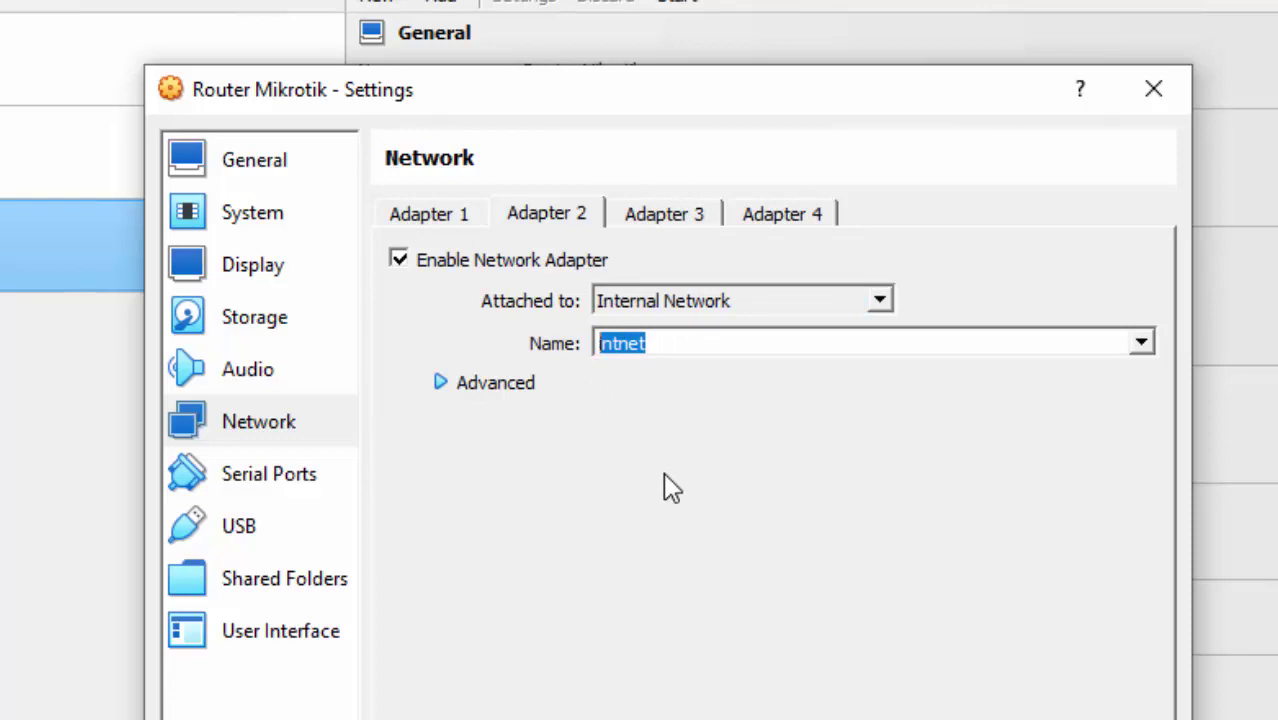
text(Wi)
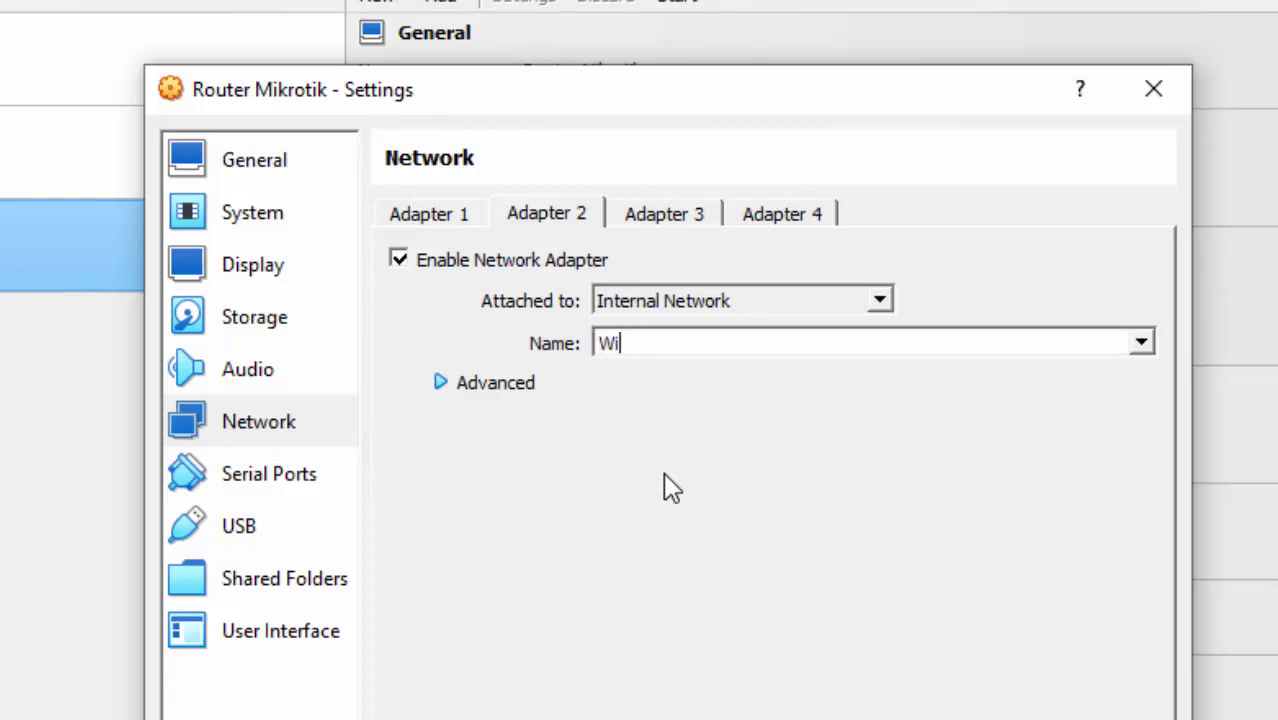
text(ndowsXP)
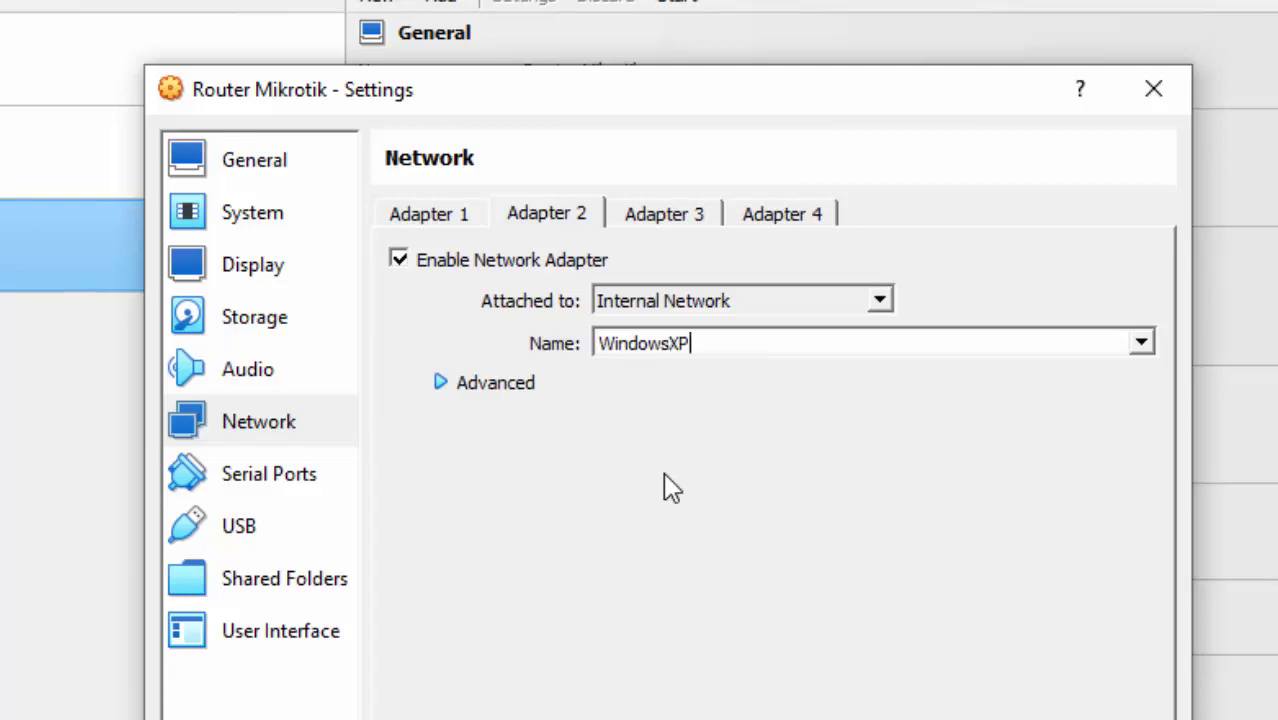
key(Left)
key(Left)
key(Left)
key(Left)
key(Left)
key(Left)
key(Left)
key(Left)
text(Eth)
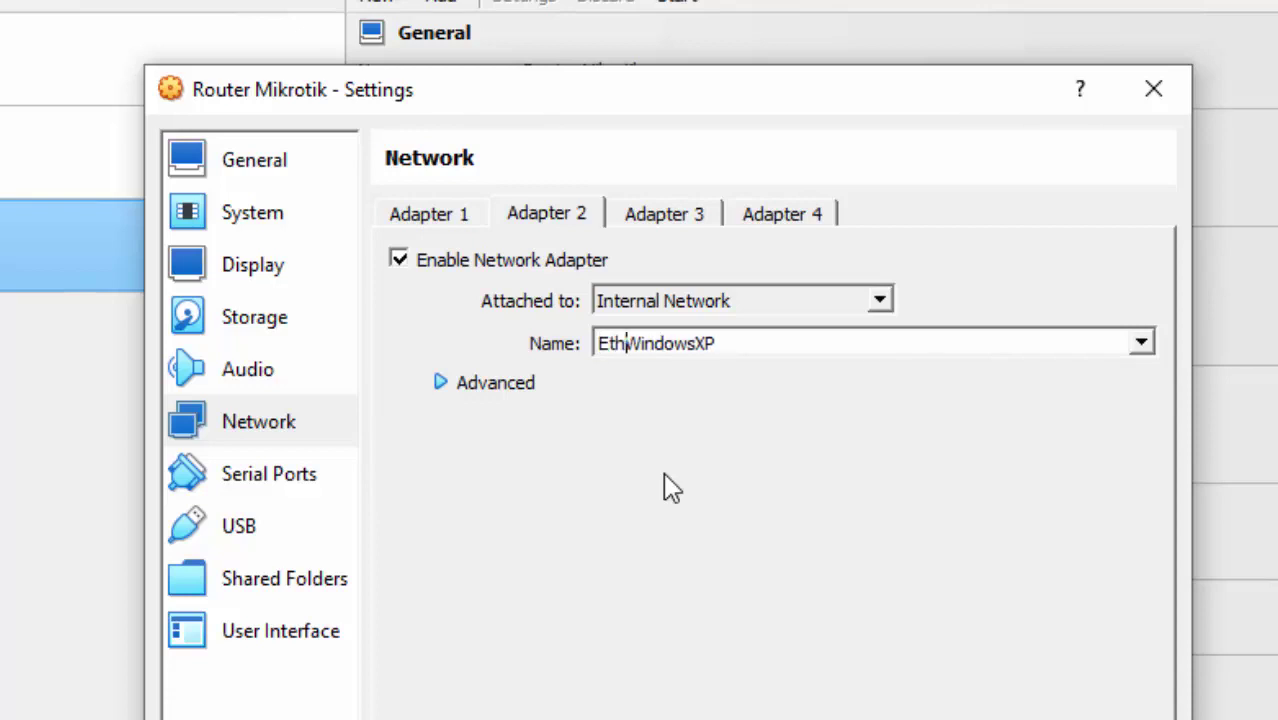
text(2-)
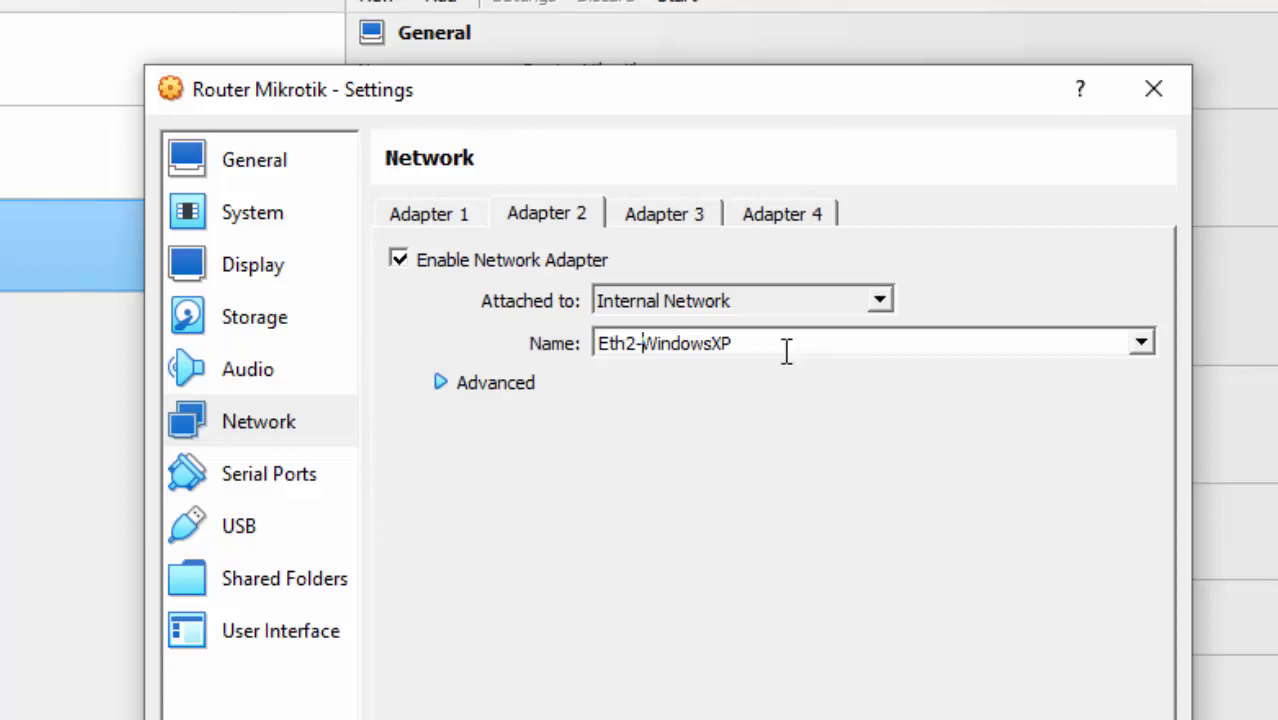
drag(784, 349, 585, 348)
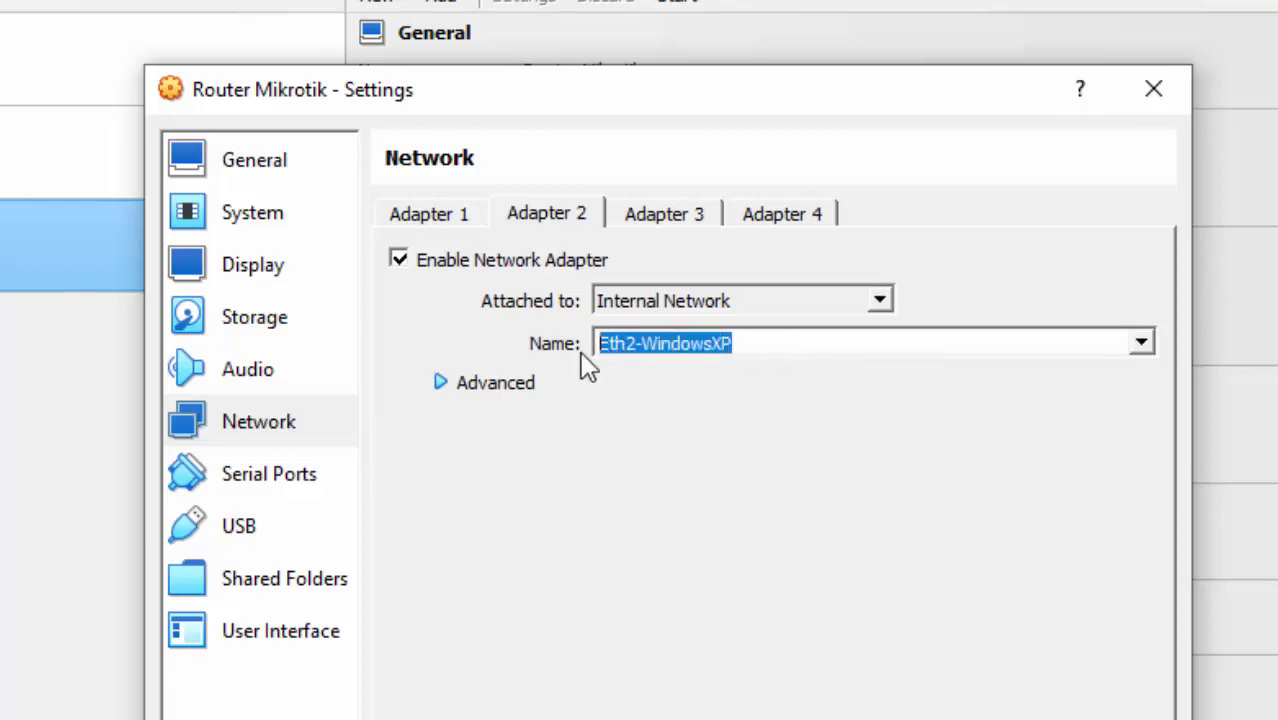
right_click(598, 356)
click(700, 487)
click(666, 216)
click(464, 259)
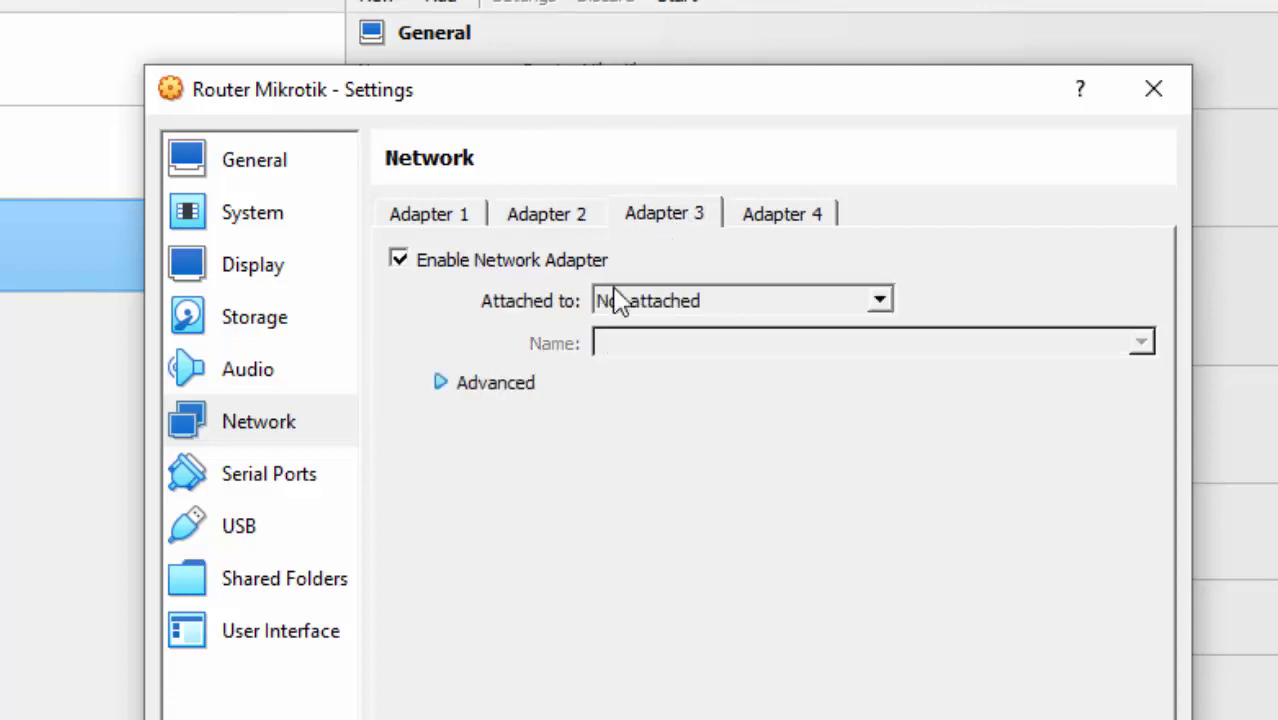
Attach Adapter 3 to internal network Eth3-Windows7 and save the settings.
click(658, 304)
click(700, 371)
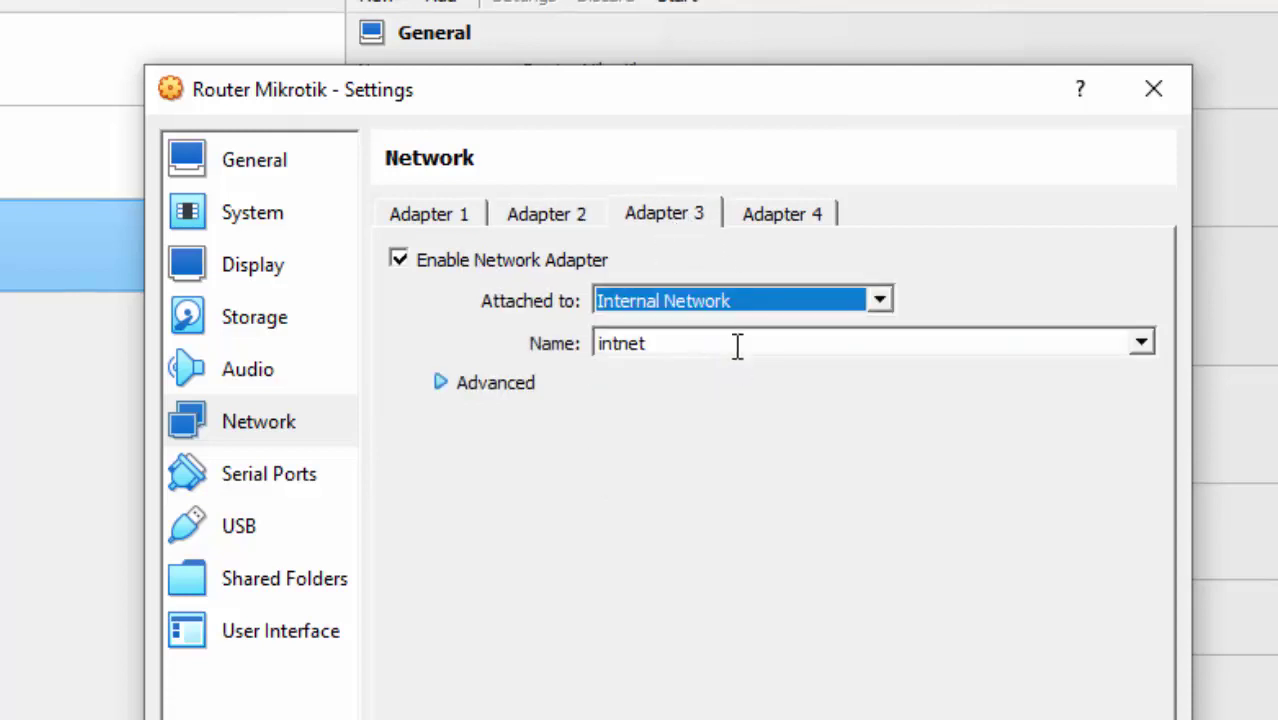
drag(736, 345, 565, 342)
key(ctrl+v)
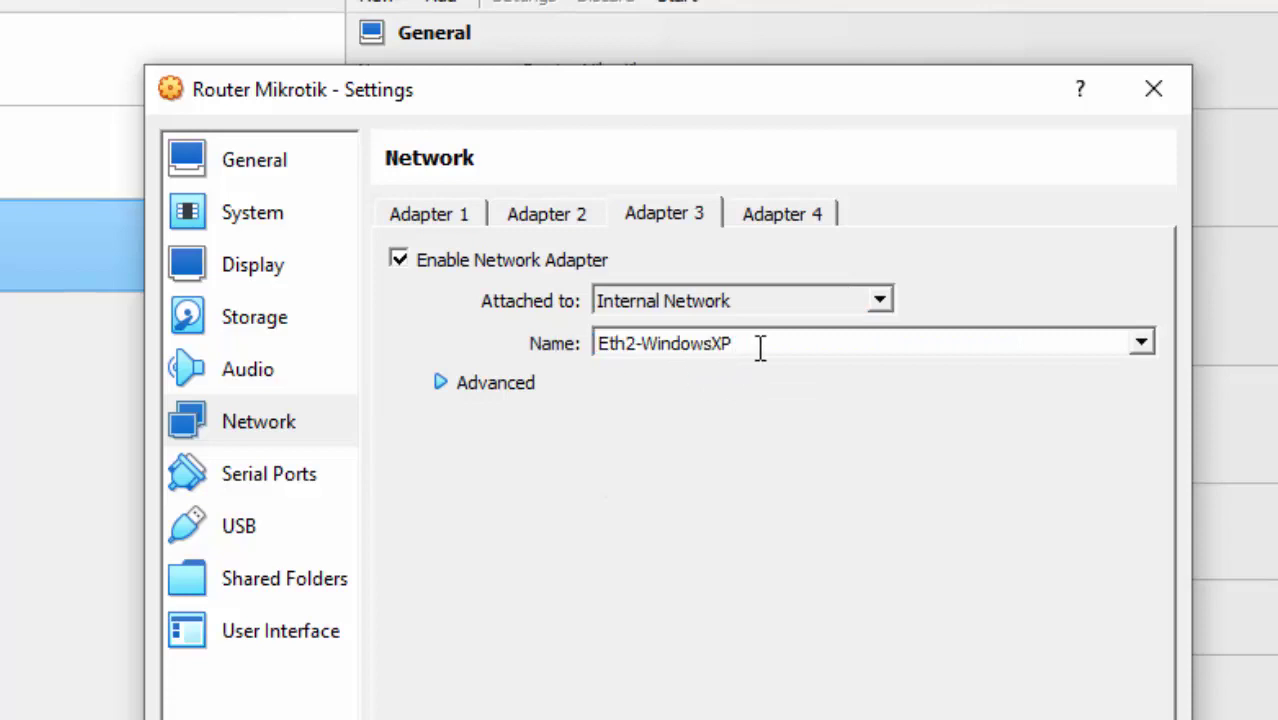
key(BackSpace)
key(BackSpace)
text(7)
click(637, 343)
key(BackSpace)
text(3)
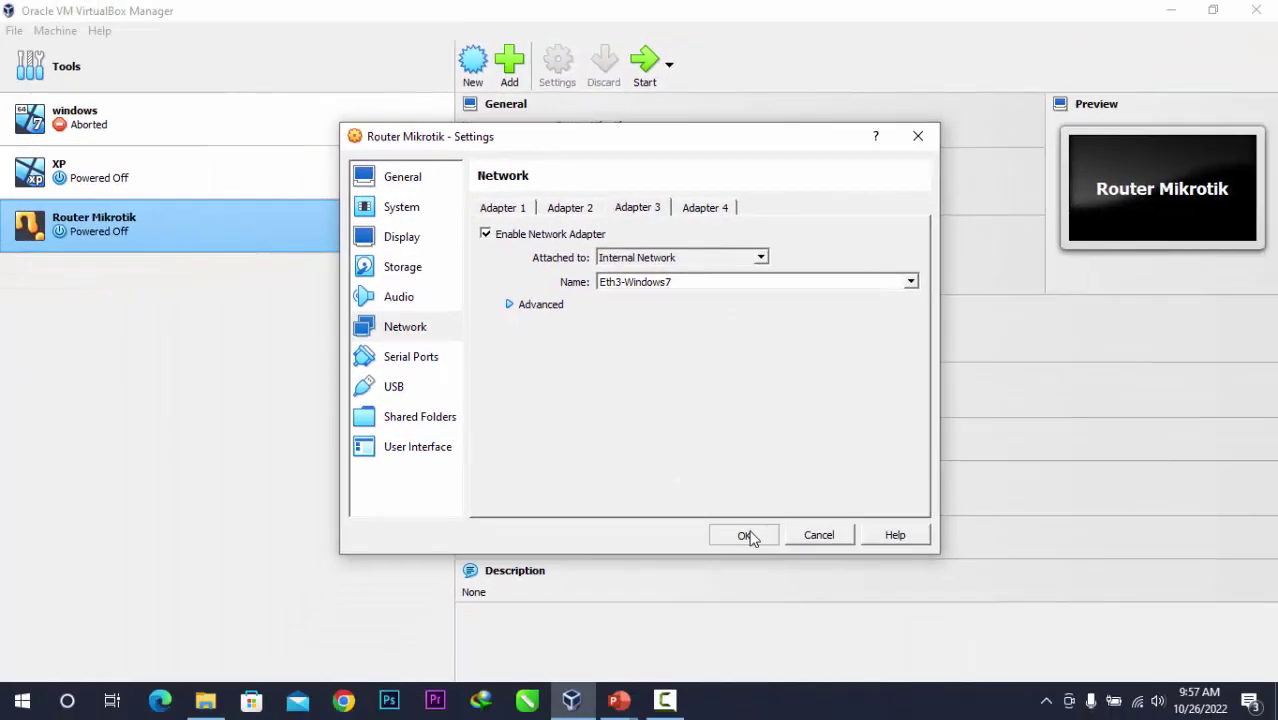
click(746, 536)
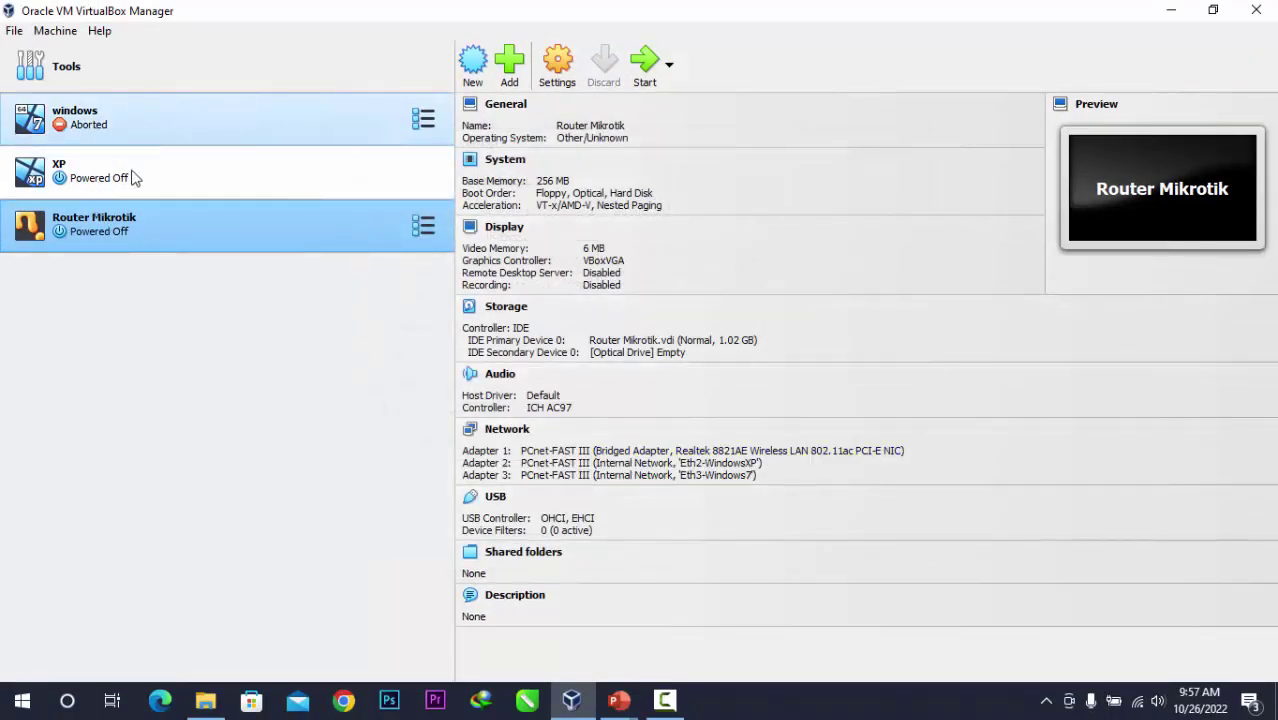
Move the windows VM's Adapter 1 from intnet to internal network Eth3-Windows7 and save.
click(138, 122)
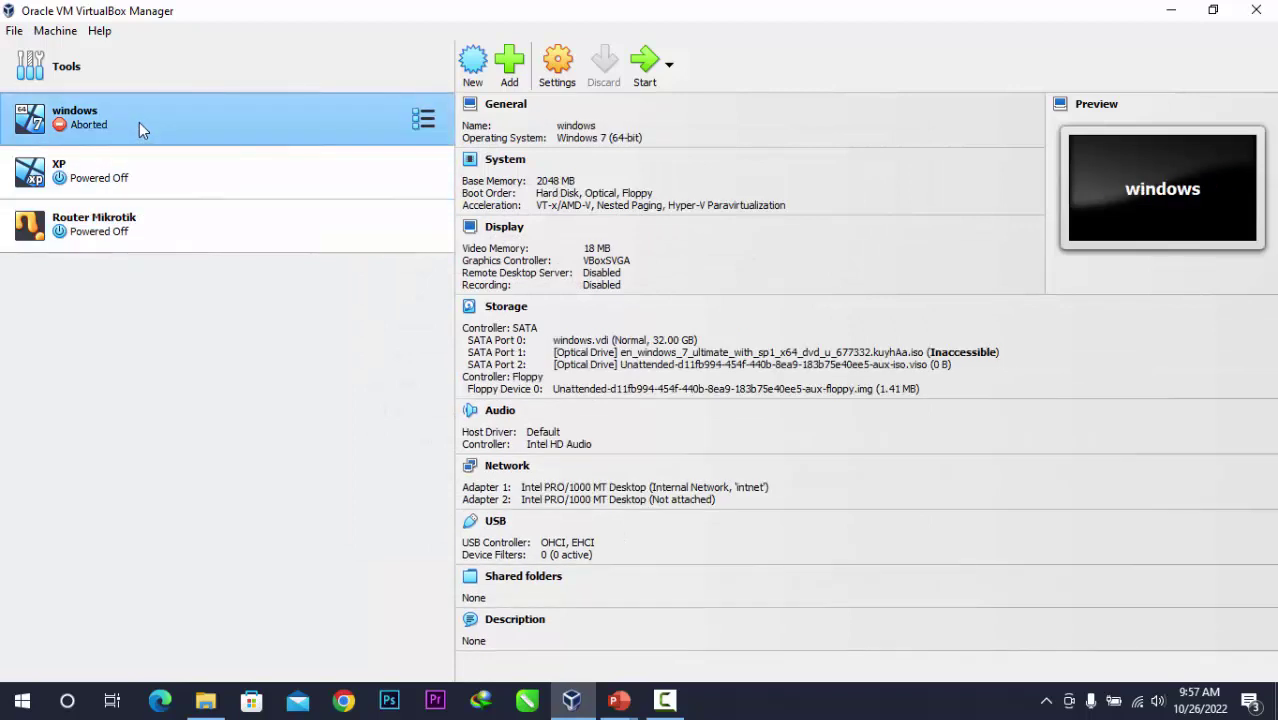
click(567, 88)
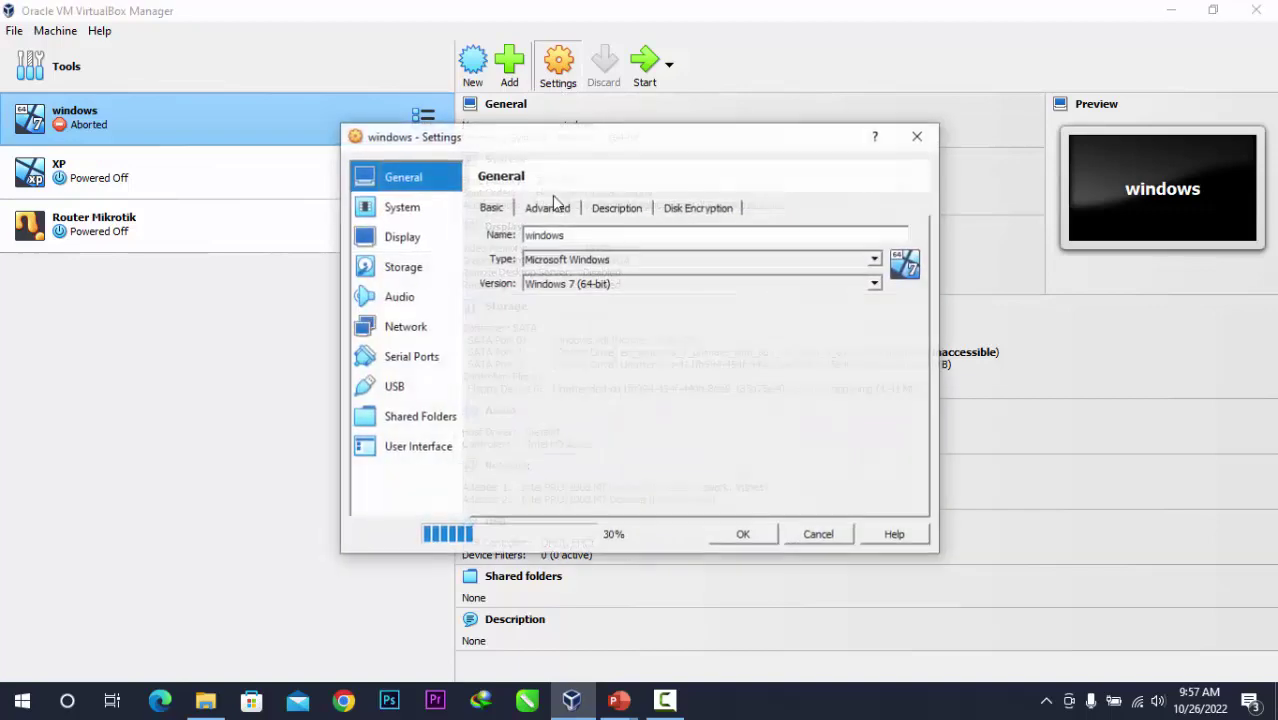
click(418, 325)
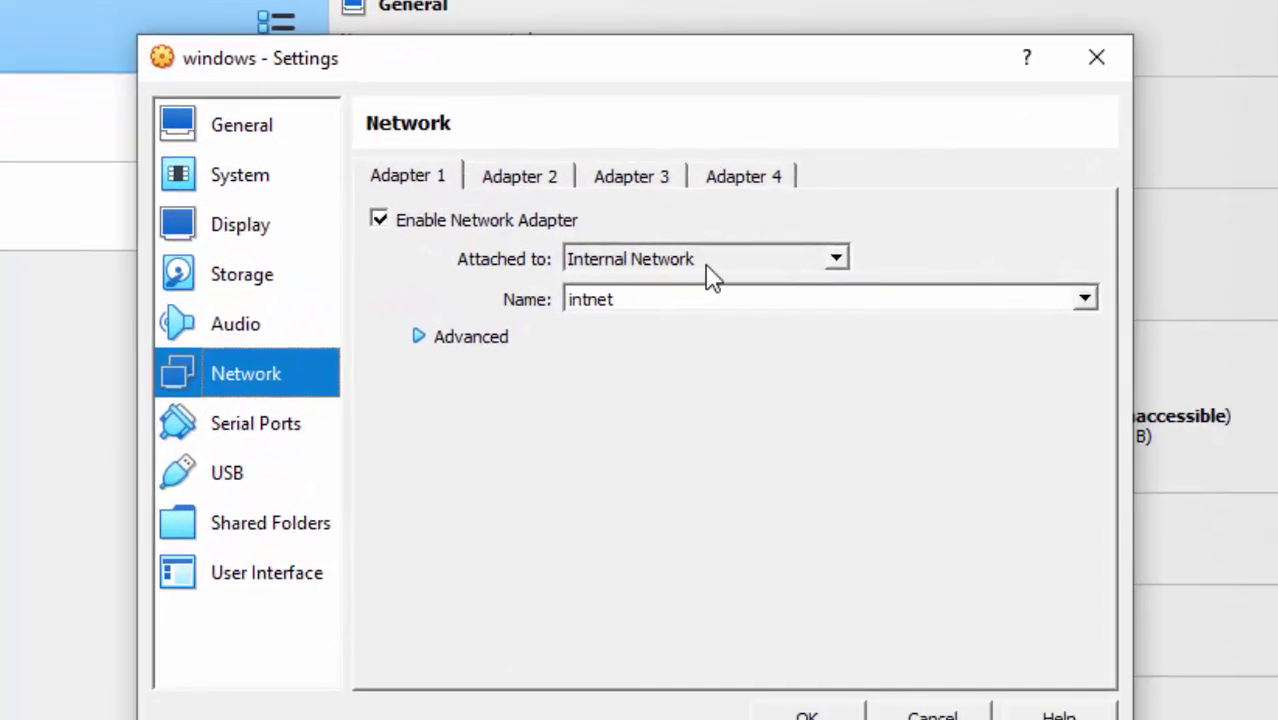
click(688, 262)
click(713, 262)
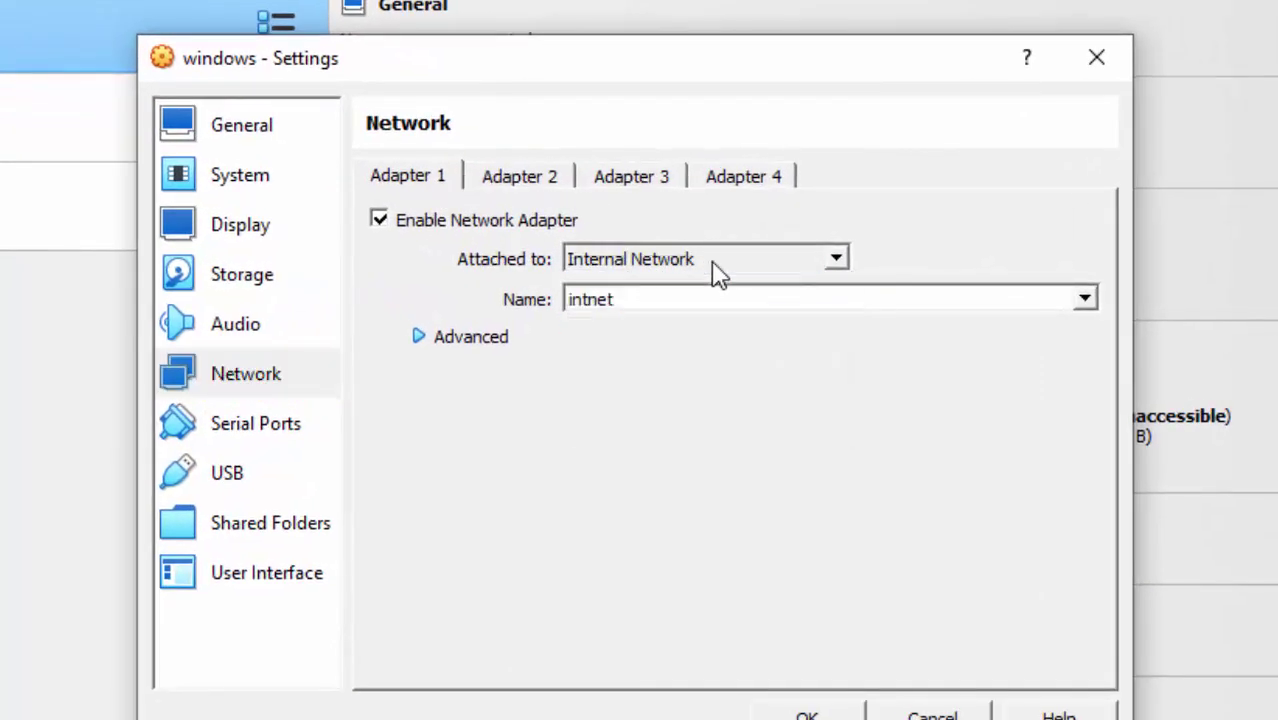
click(1081, 302)
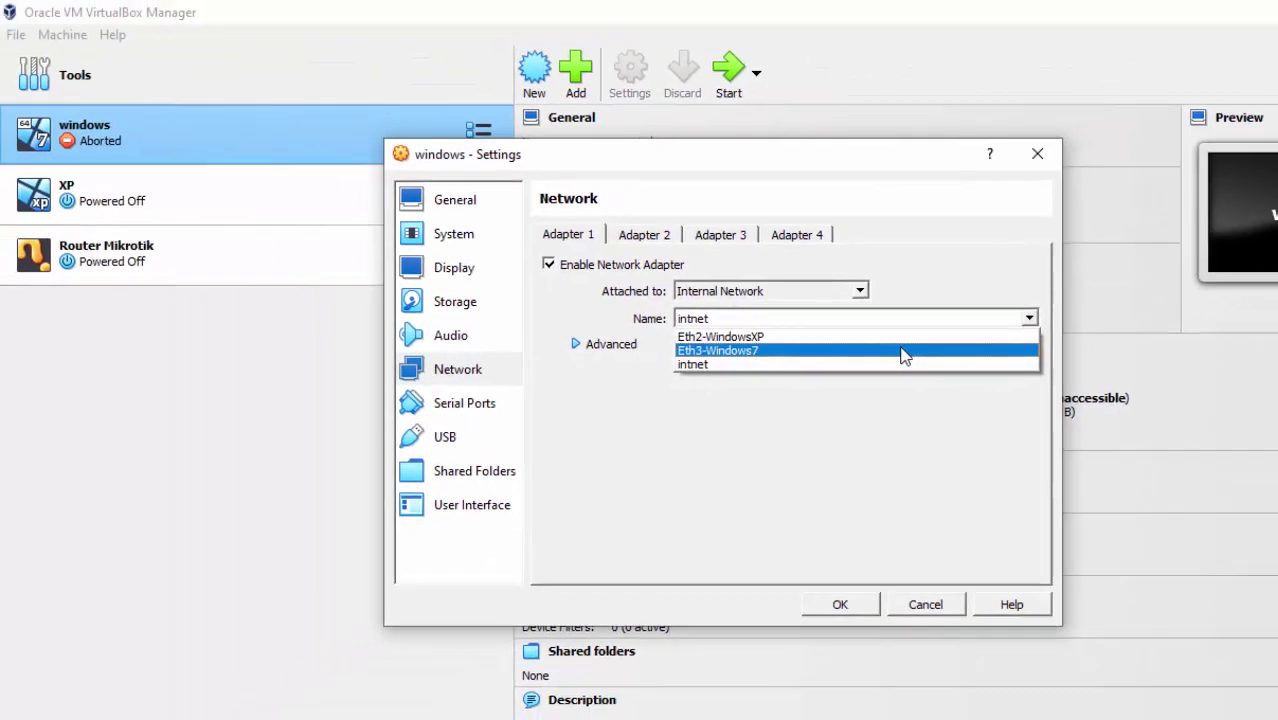
click(903, 351)
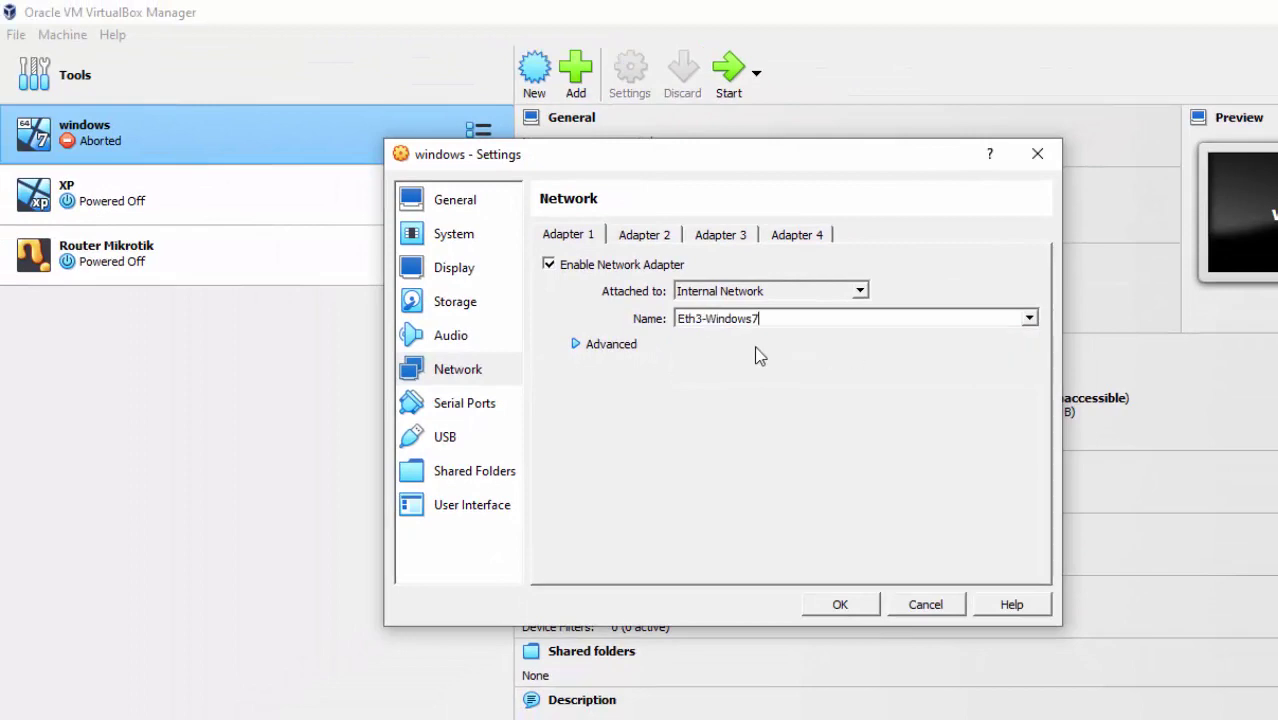
click(843, 605)
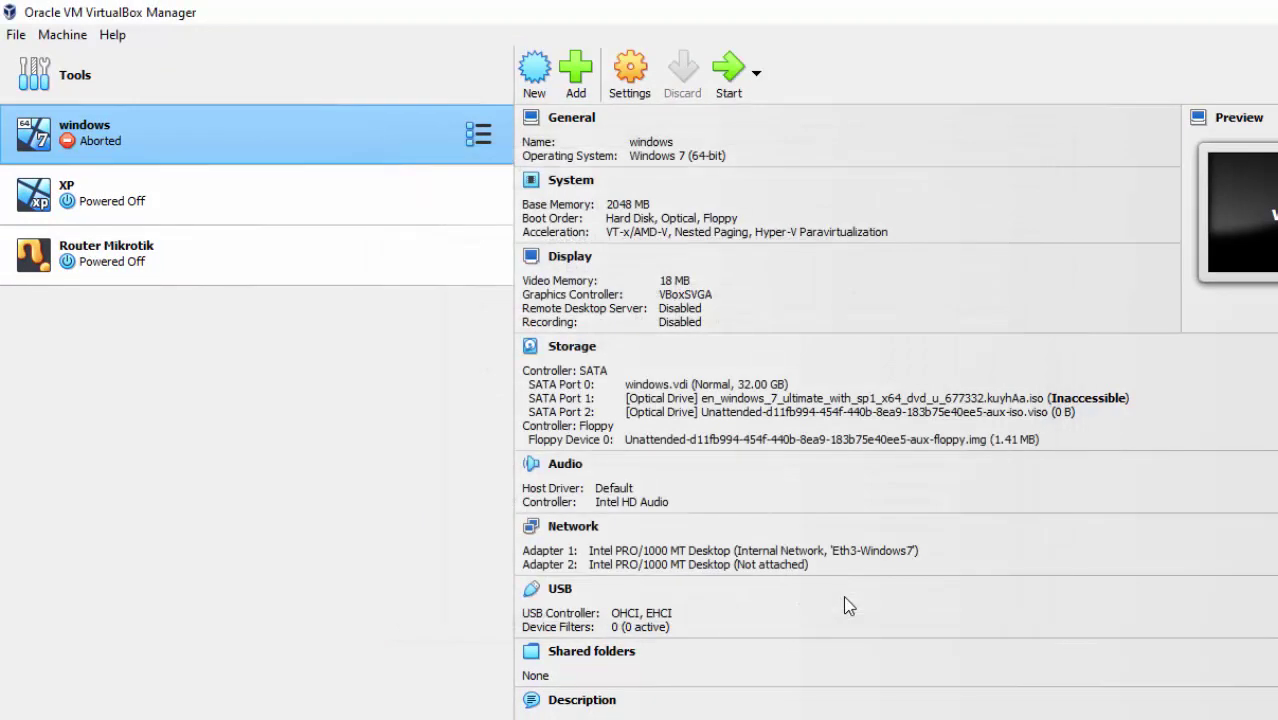
click(318, 201)
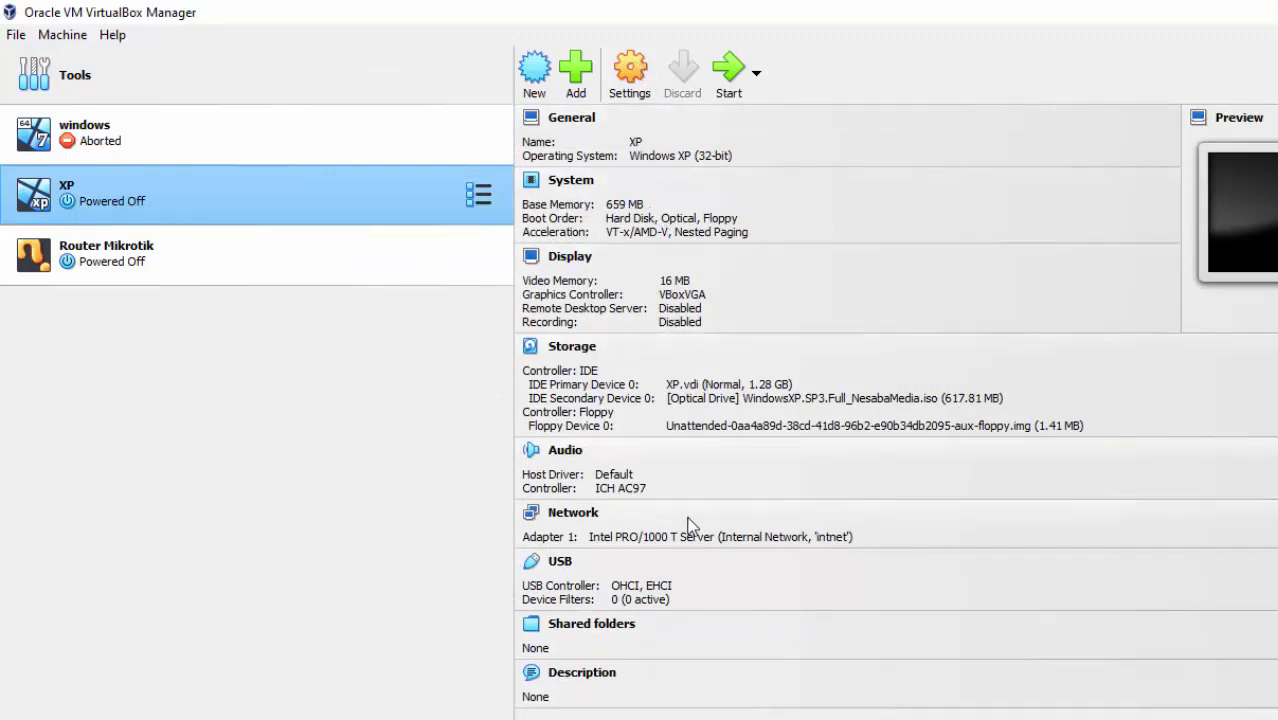
Switch the XP VM's Adapter 1 to internal network Eth2-WindowsXP.
click(800, 537)
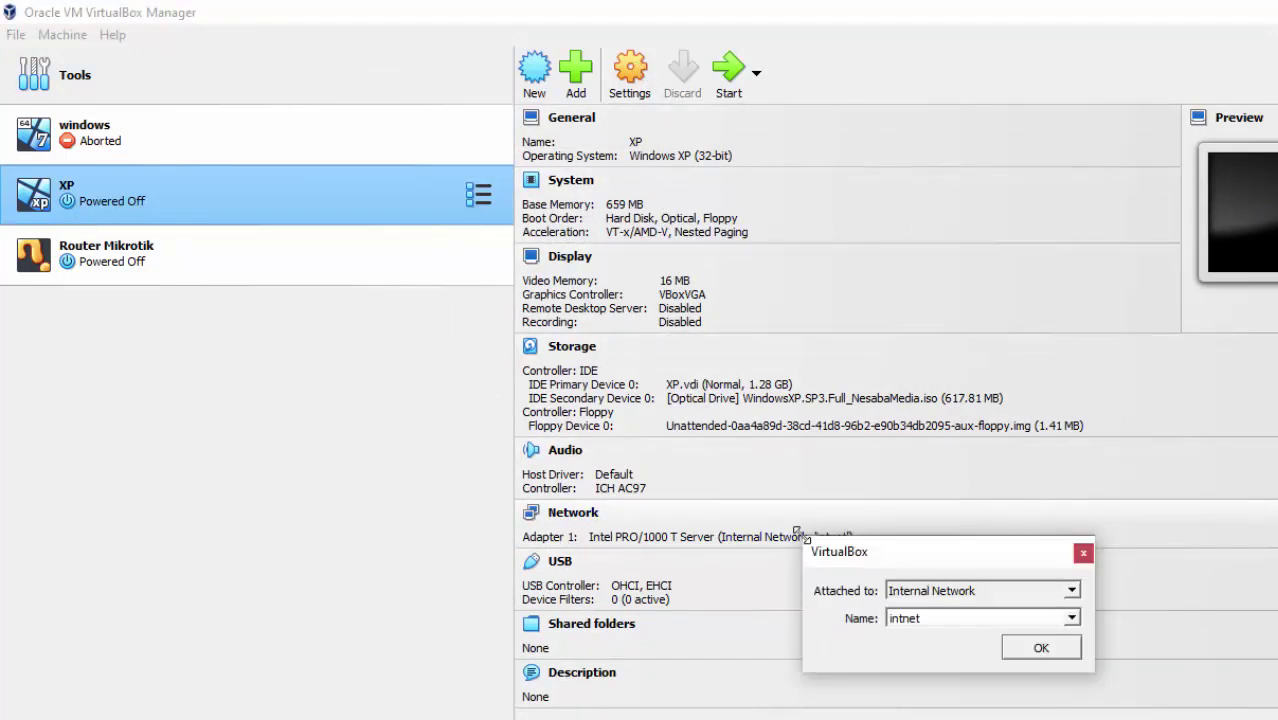
click(1071, 619)
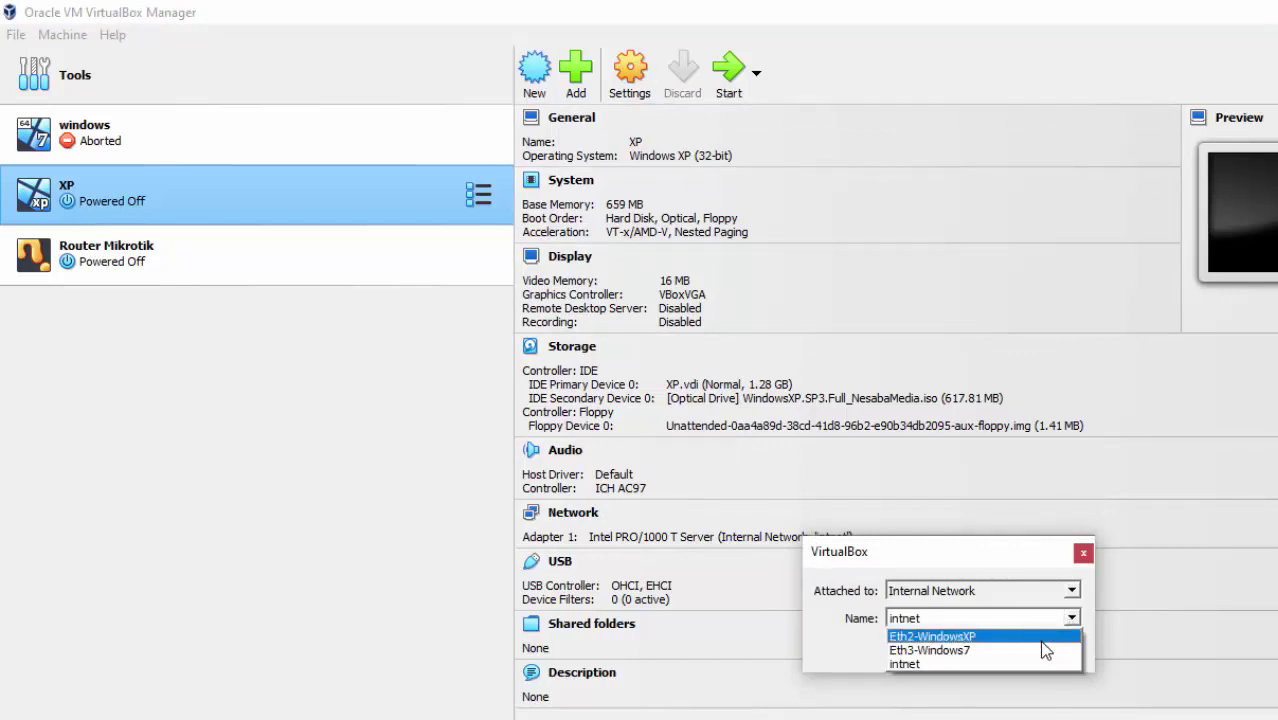
click(1039, 640)
click(1044, 652)
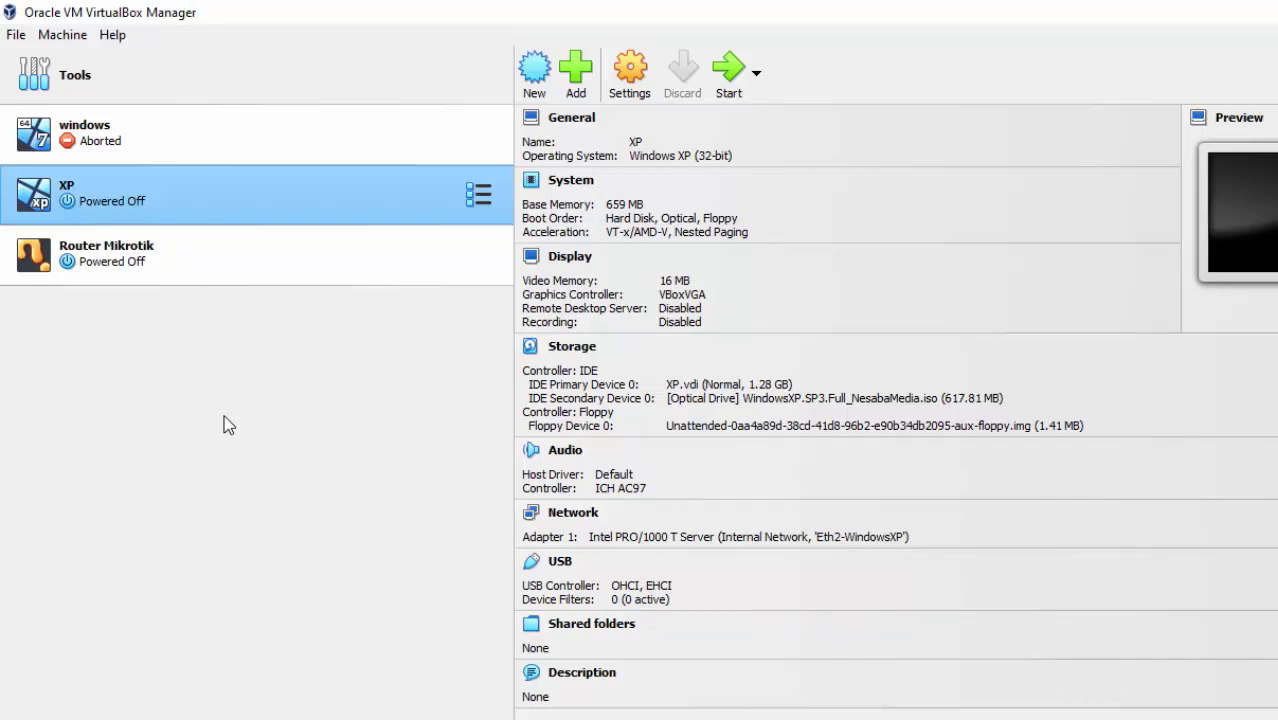
click(245, 278)
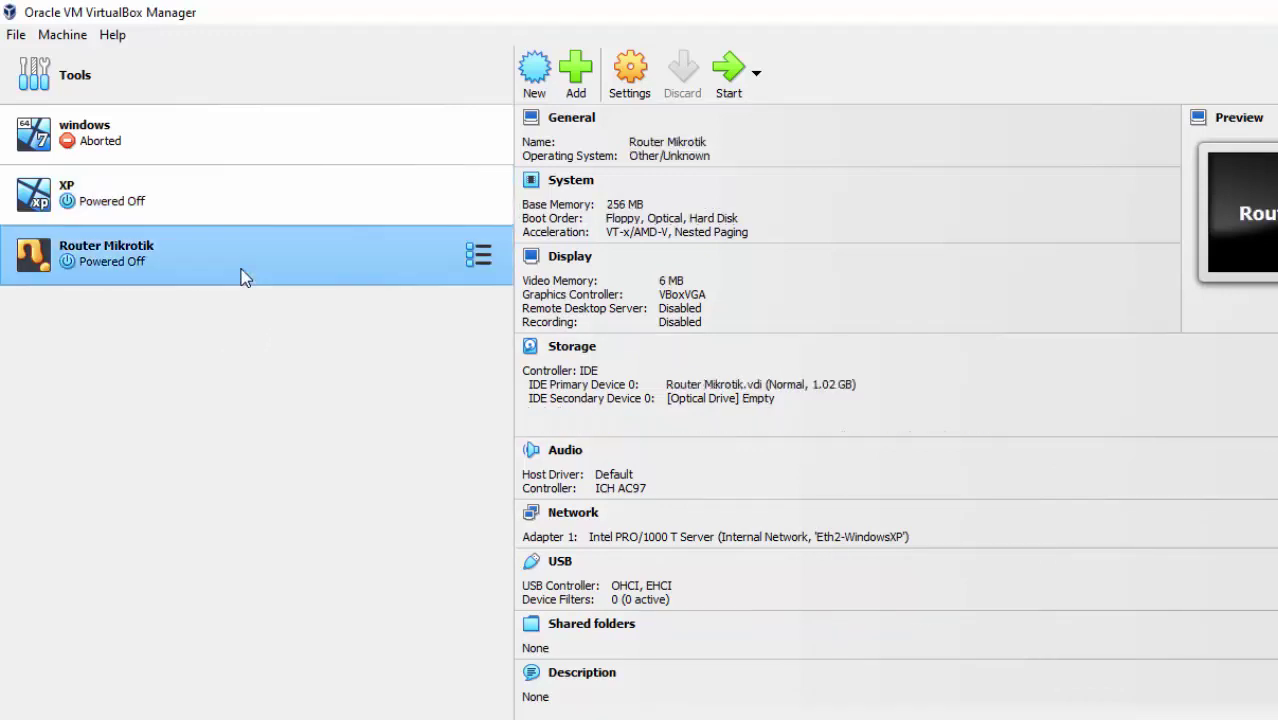
Boot Router Mikrotik to its login prompt, then bring the installation-steps slide show forward.
click(726, 80)
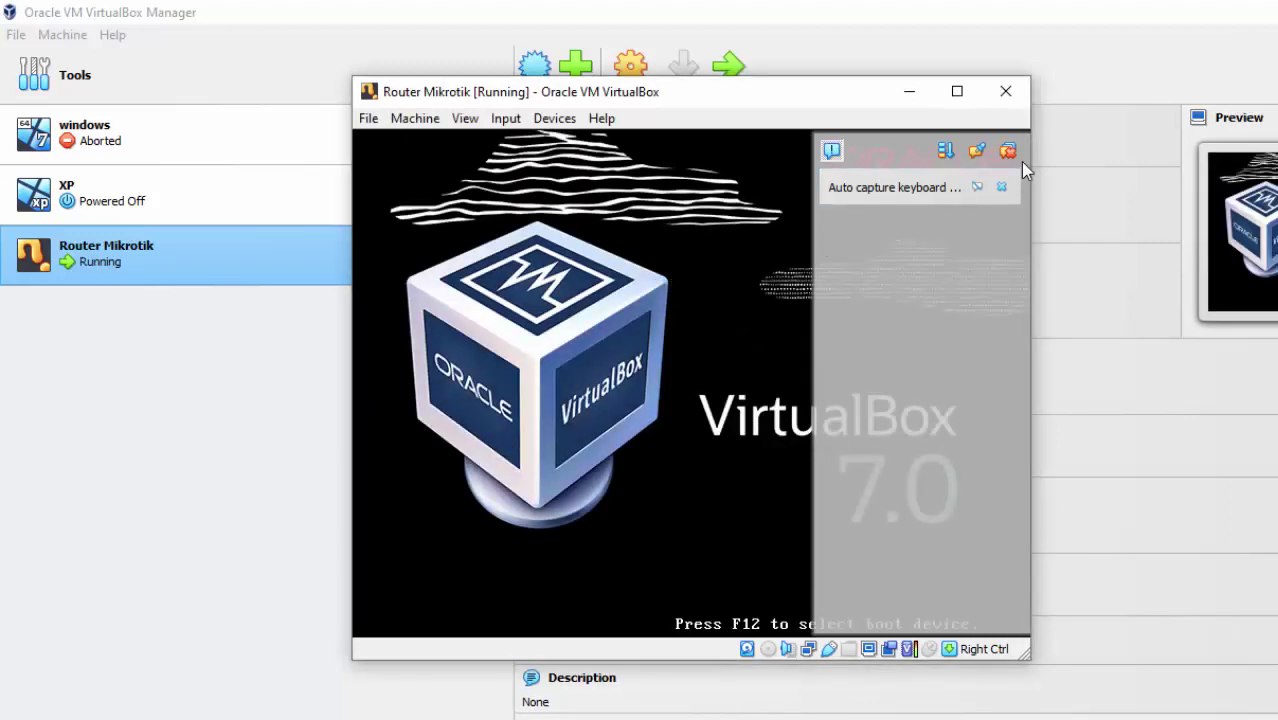
click(1008, 152)
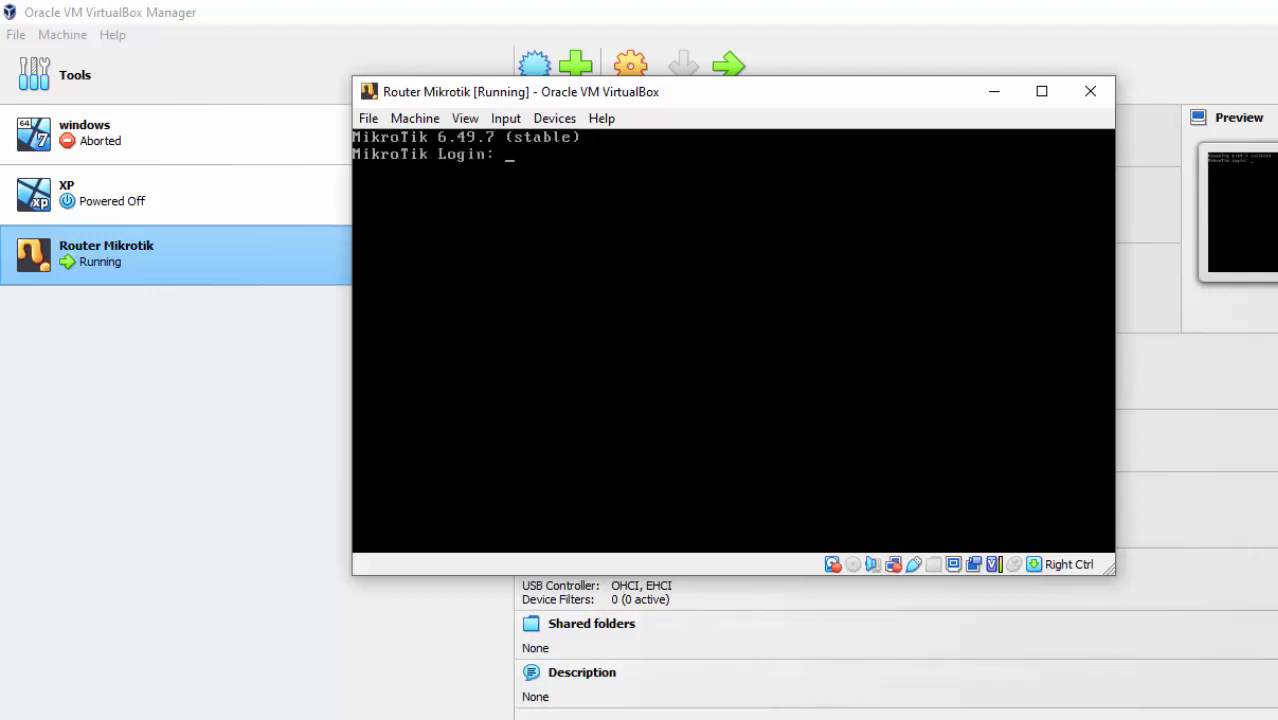
click(1036, 668)
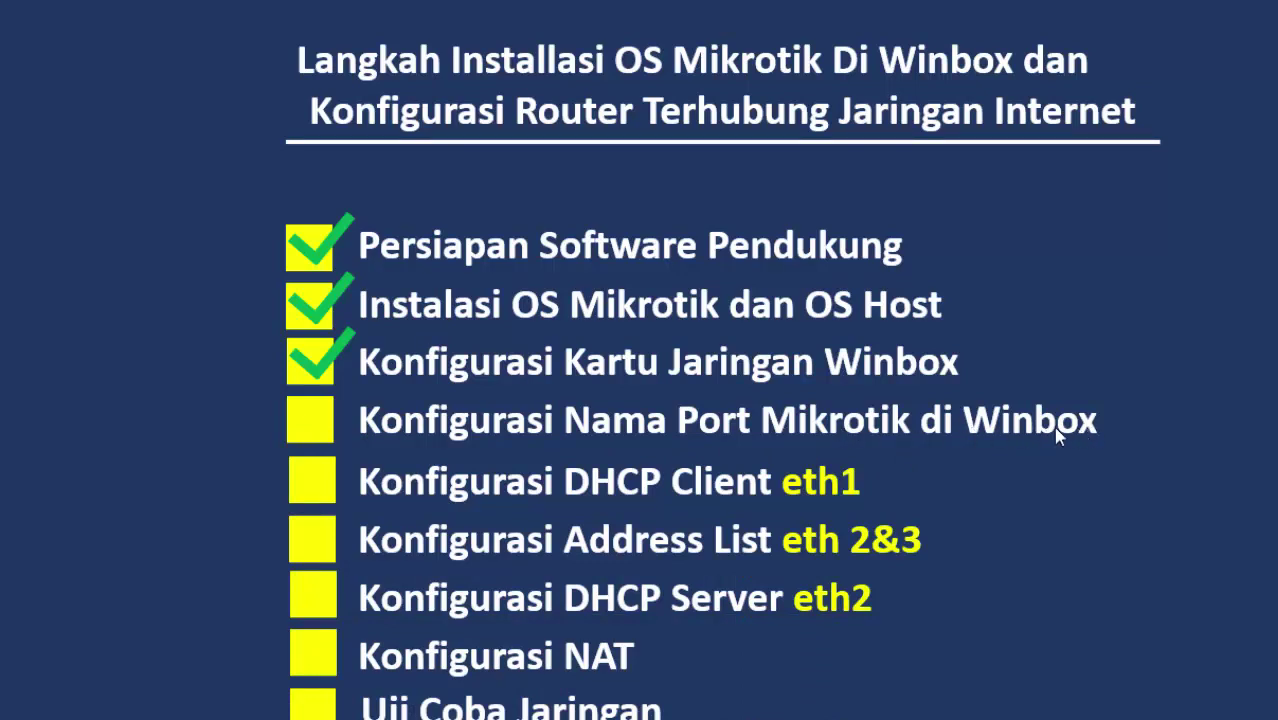
Tick off 'Konfigurasi Nama Port Mikrotik di Winbox' on the roadmap slide and return to VirtualBox.
click(510, 422)
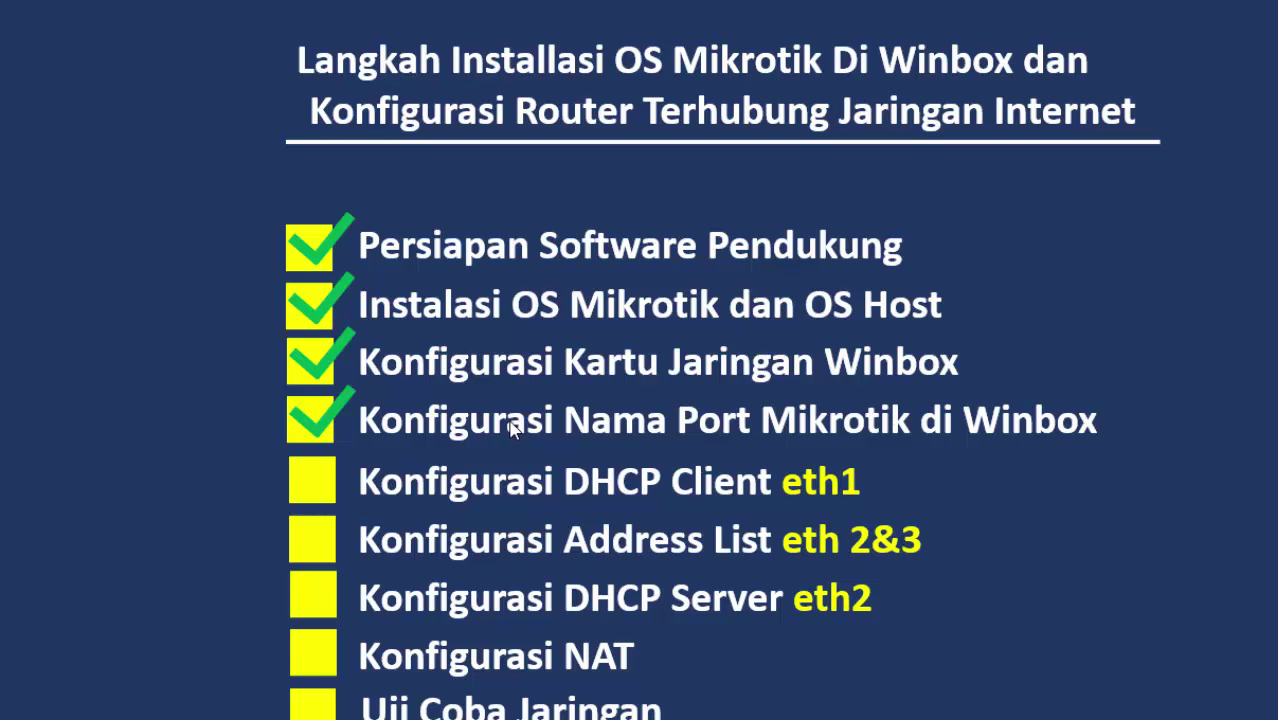
key(super)
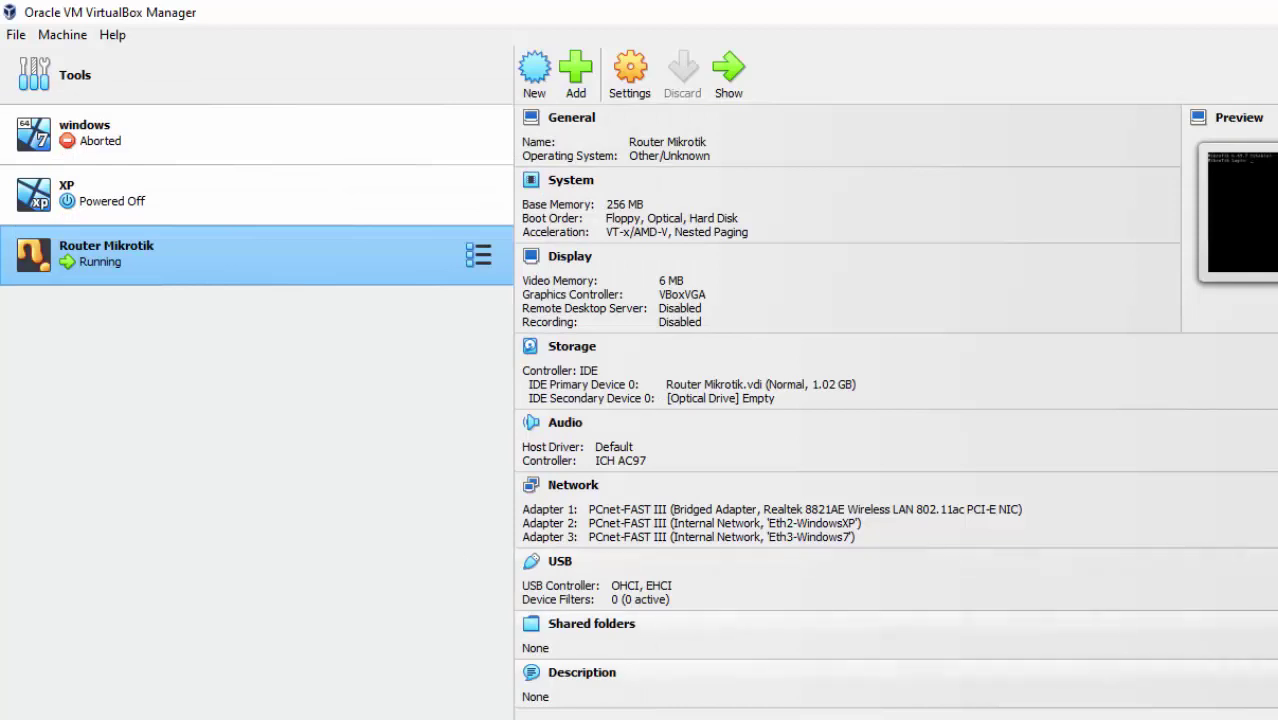
Log in to the router console as admin with an empty password.
text(admin)
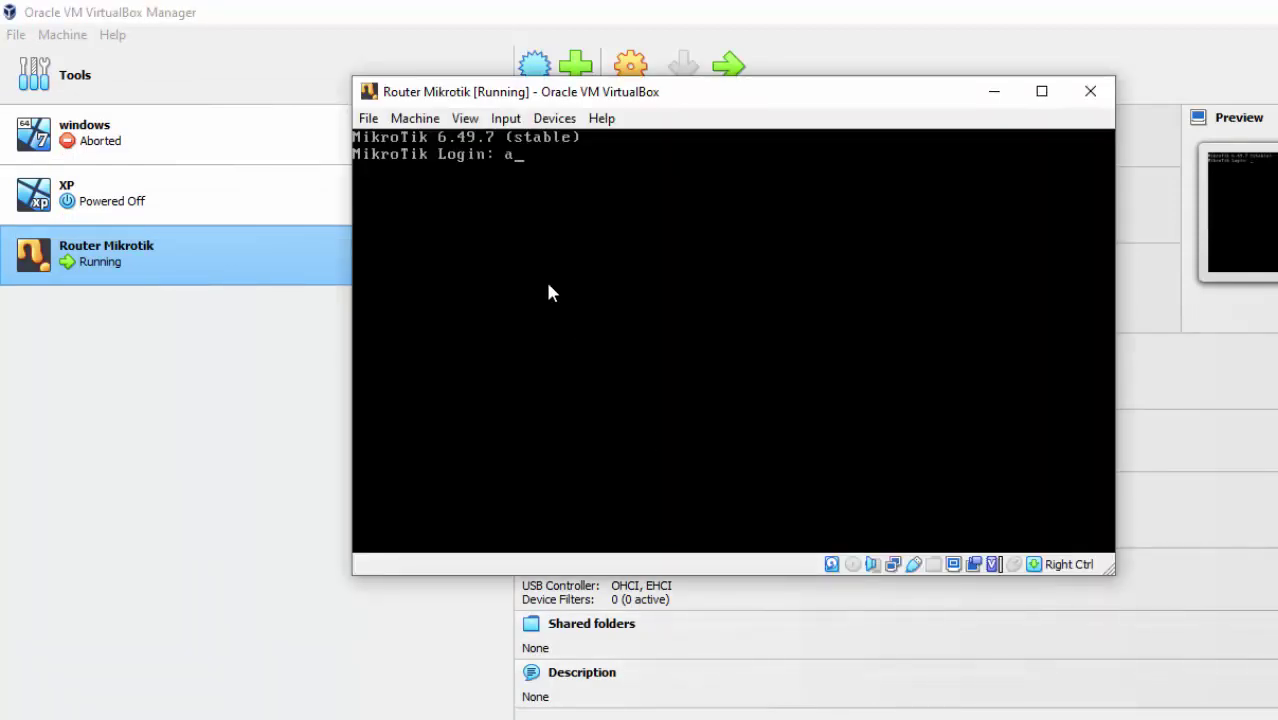
key(Return)
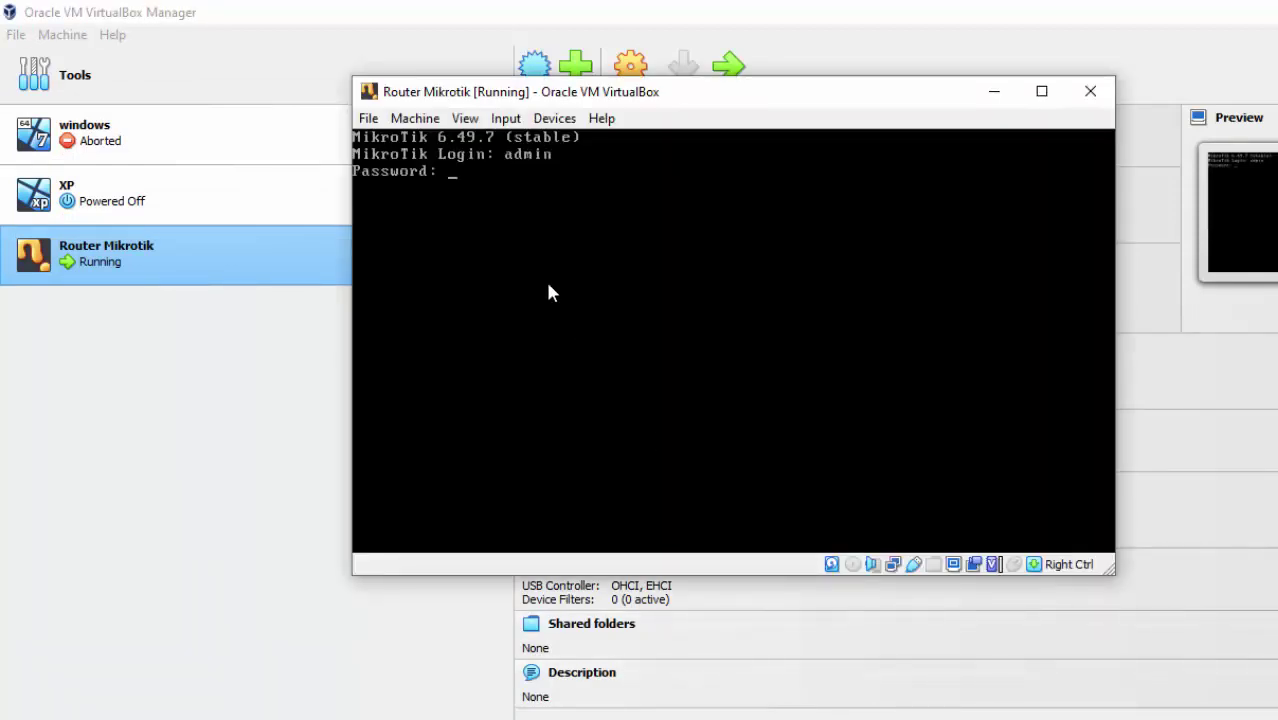
key(Return)
key(Return)
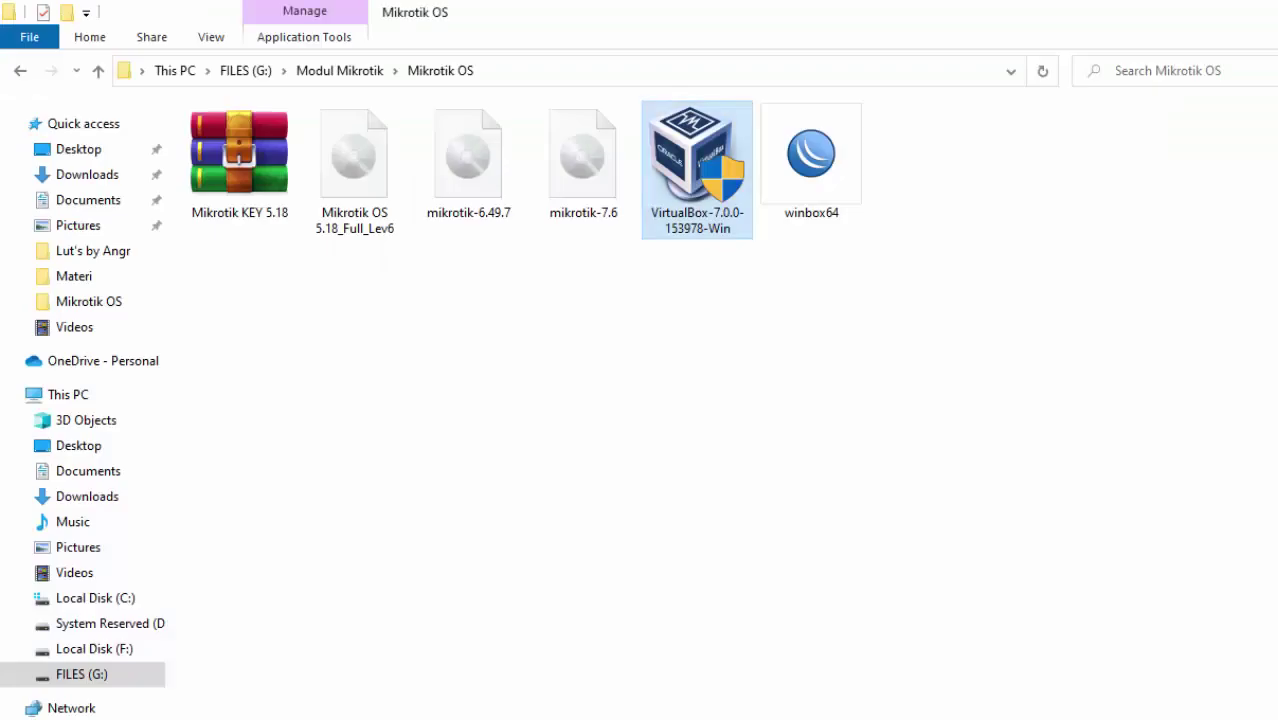
click(852, 195)
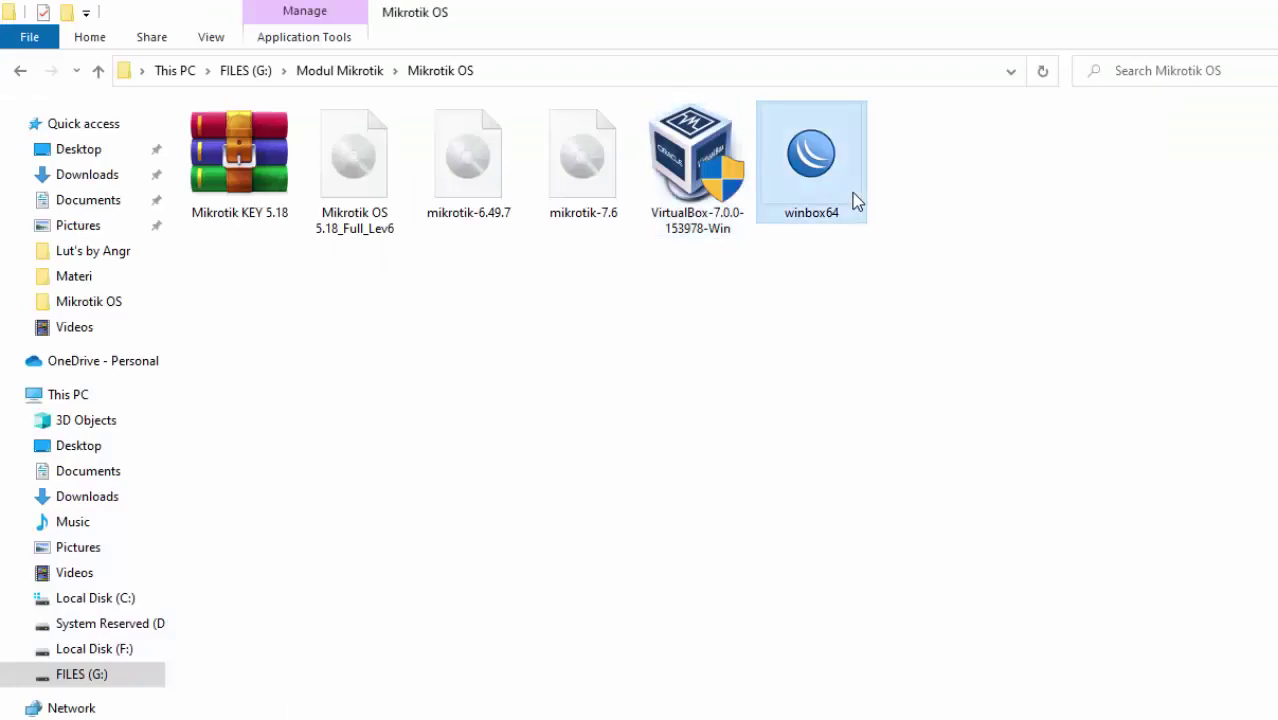
Launch winbox64, enter the router password, and connect to 08:00:27:91:9D:7A, dismissing the welcome notice.
double_click(852, 195)
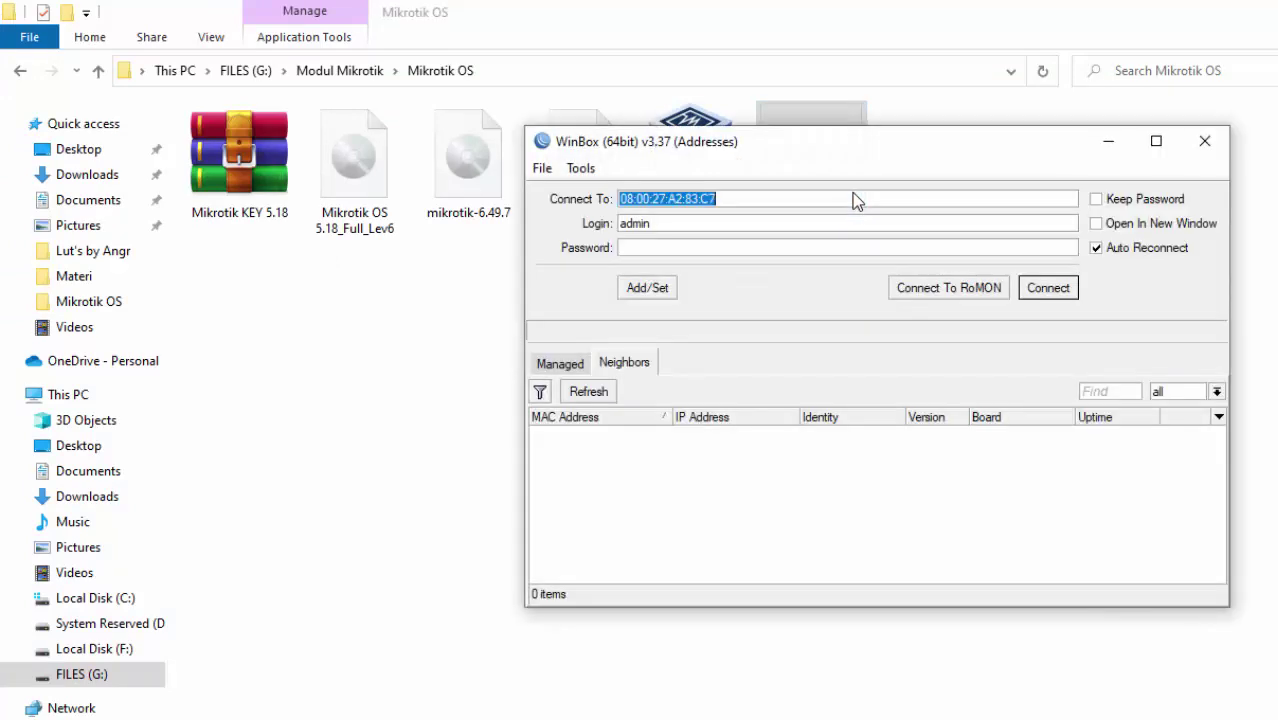
drag(829, 157, 701, 179)
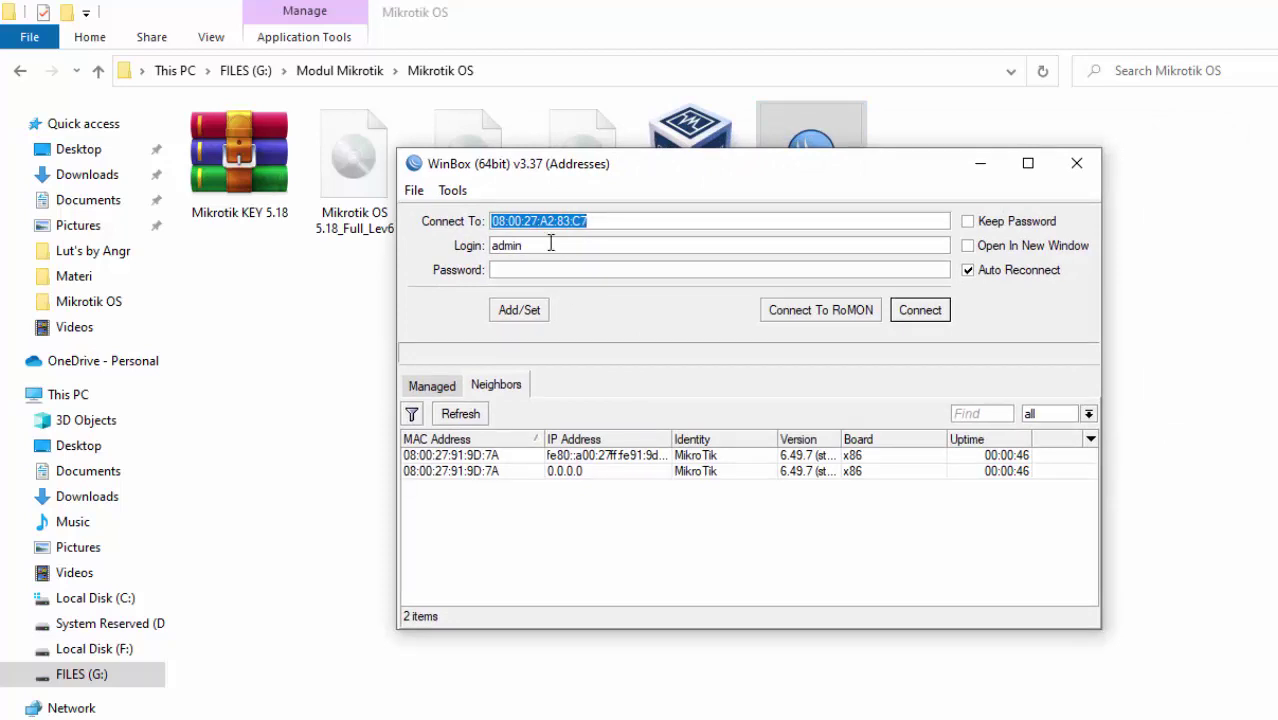
click(543, 274)
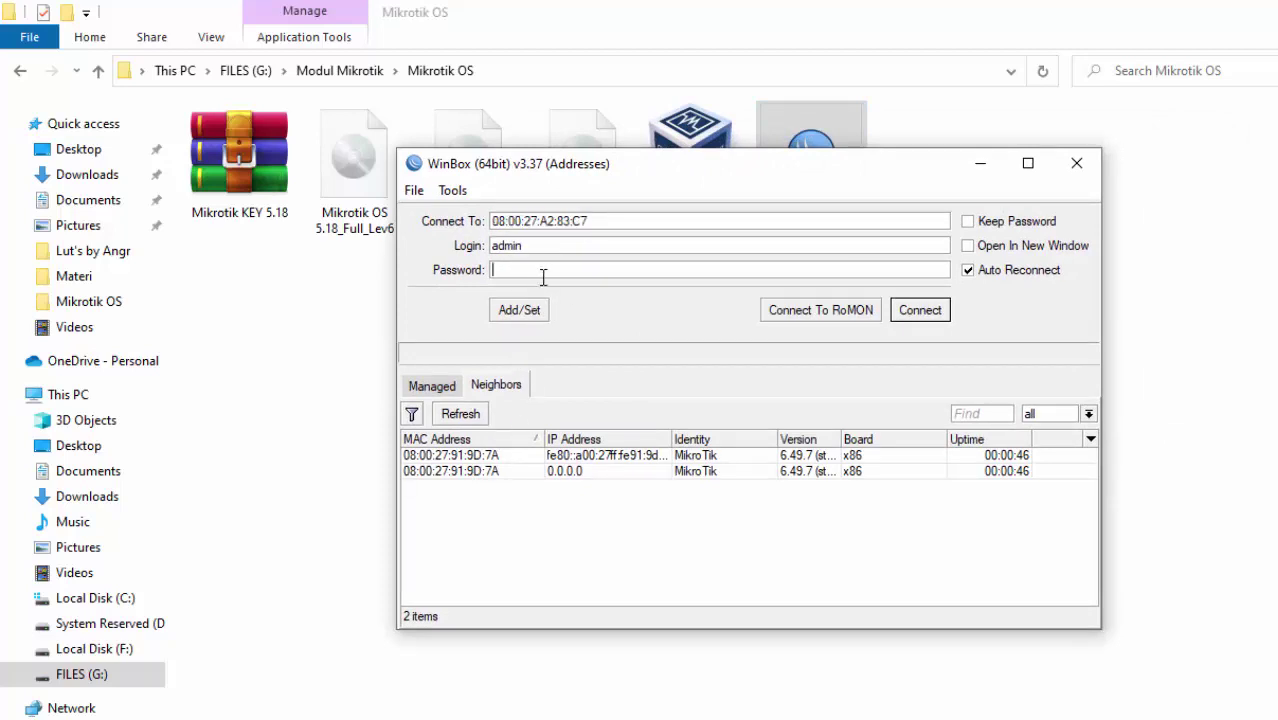
text(admi)
click(455, 457)
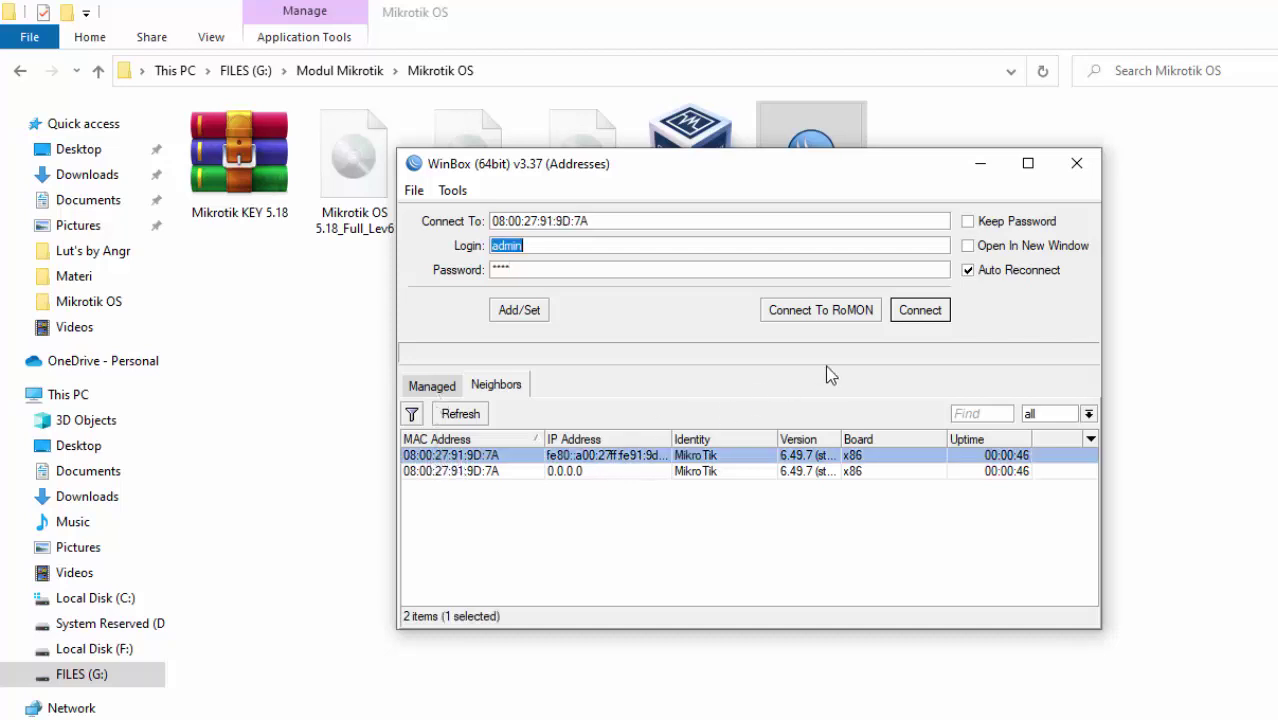
click(910, 315)
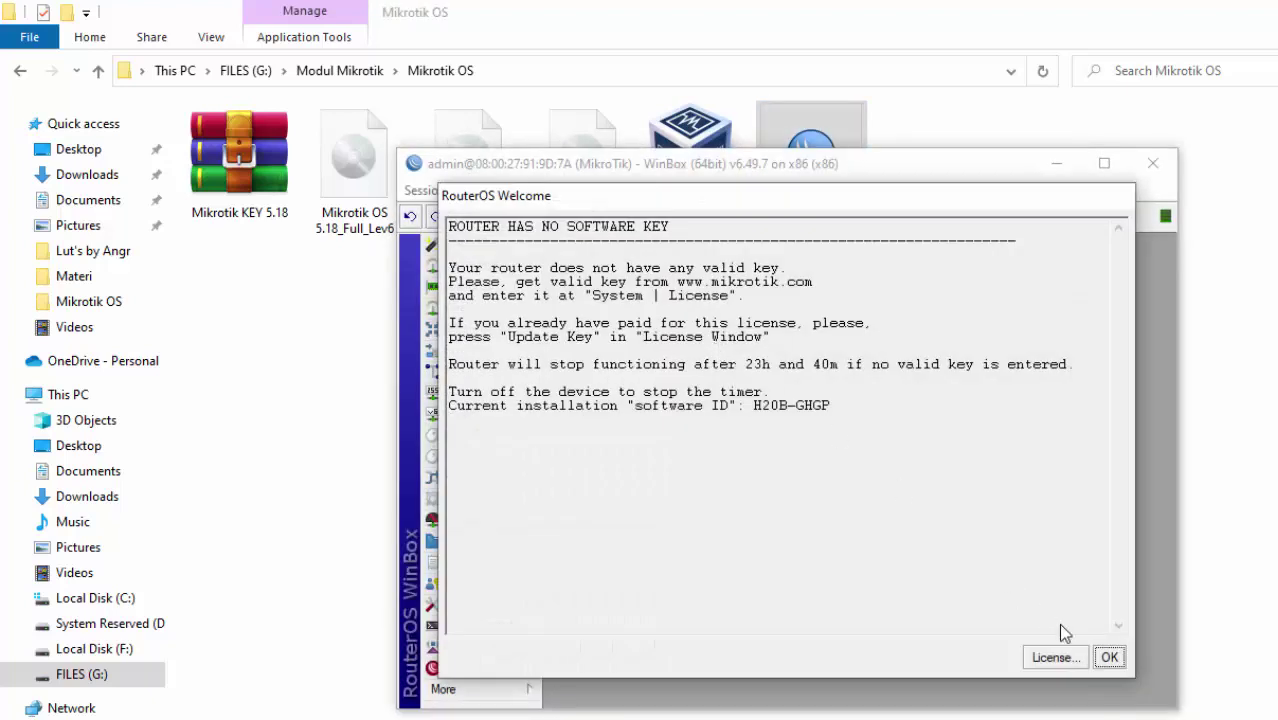
click(1109, 657)
Open the Winbox Interface List showing ether1, ether2 and ether3.
drag(851, 176, 707, 125)
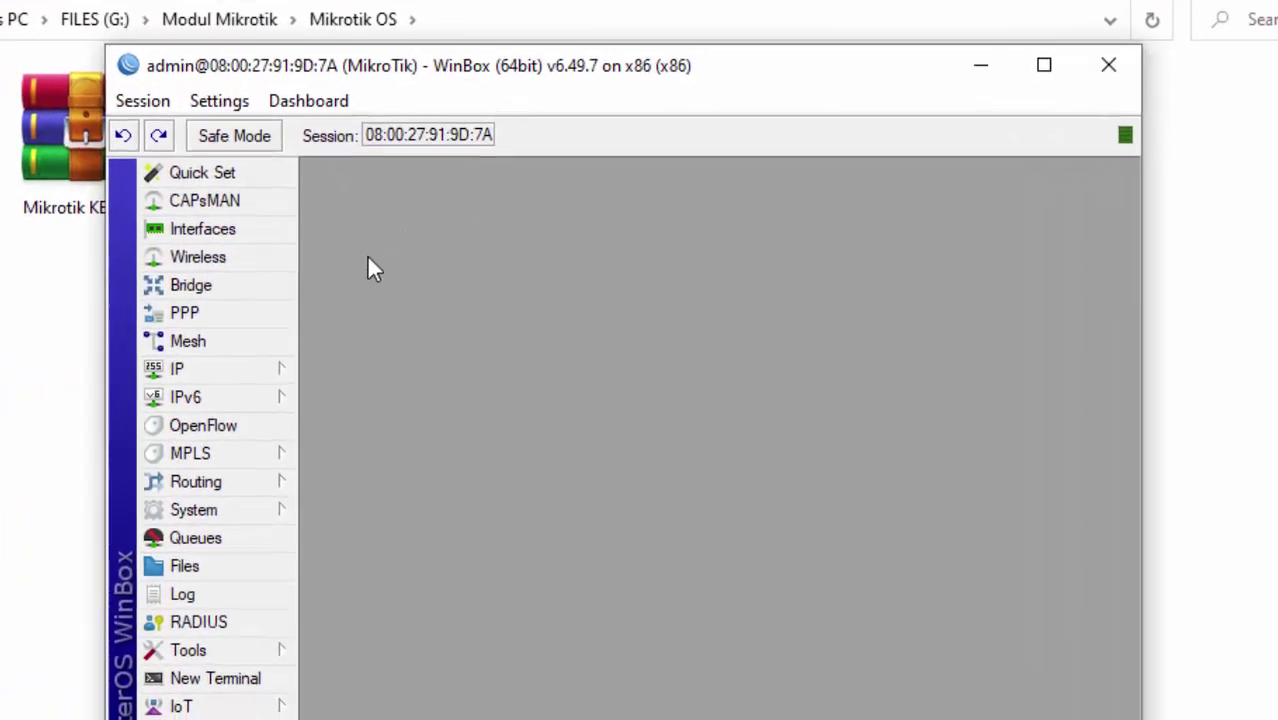
click(216, 386)
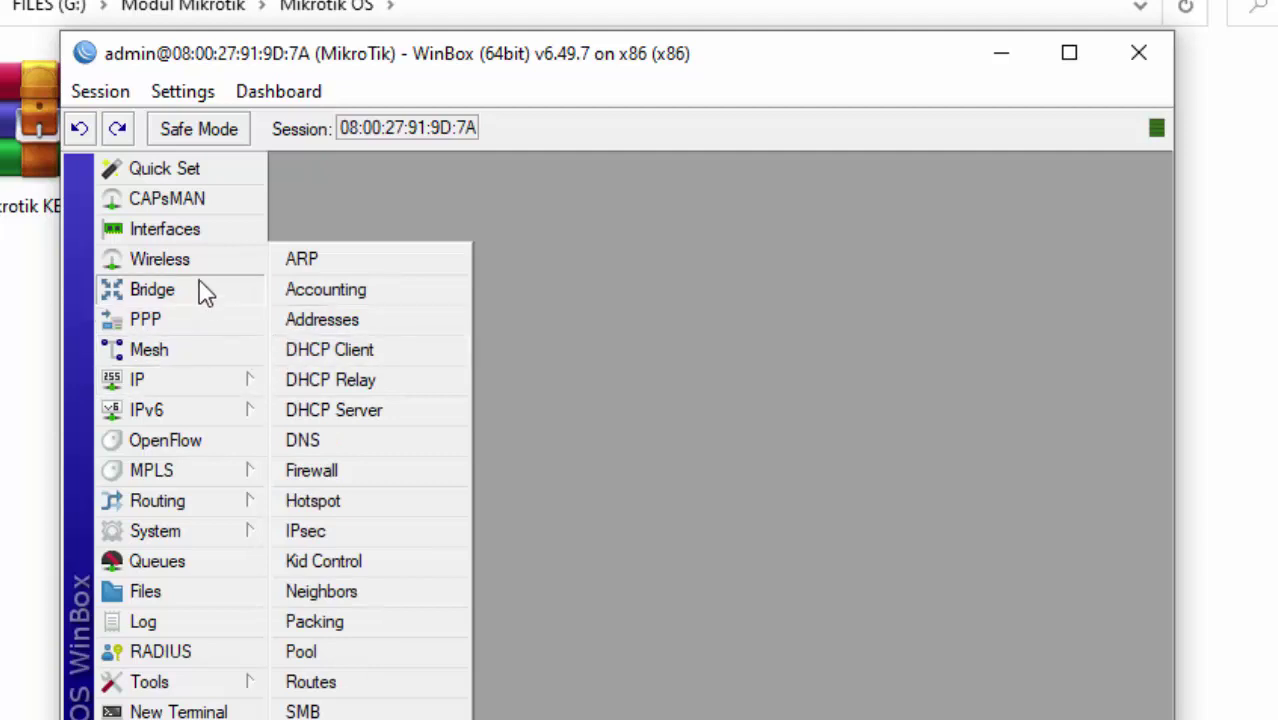
click(200, 238)
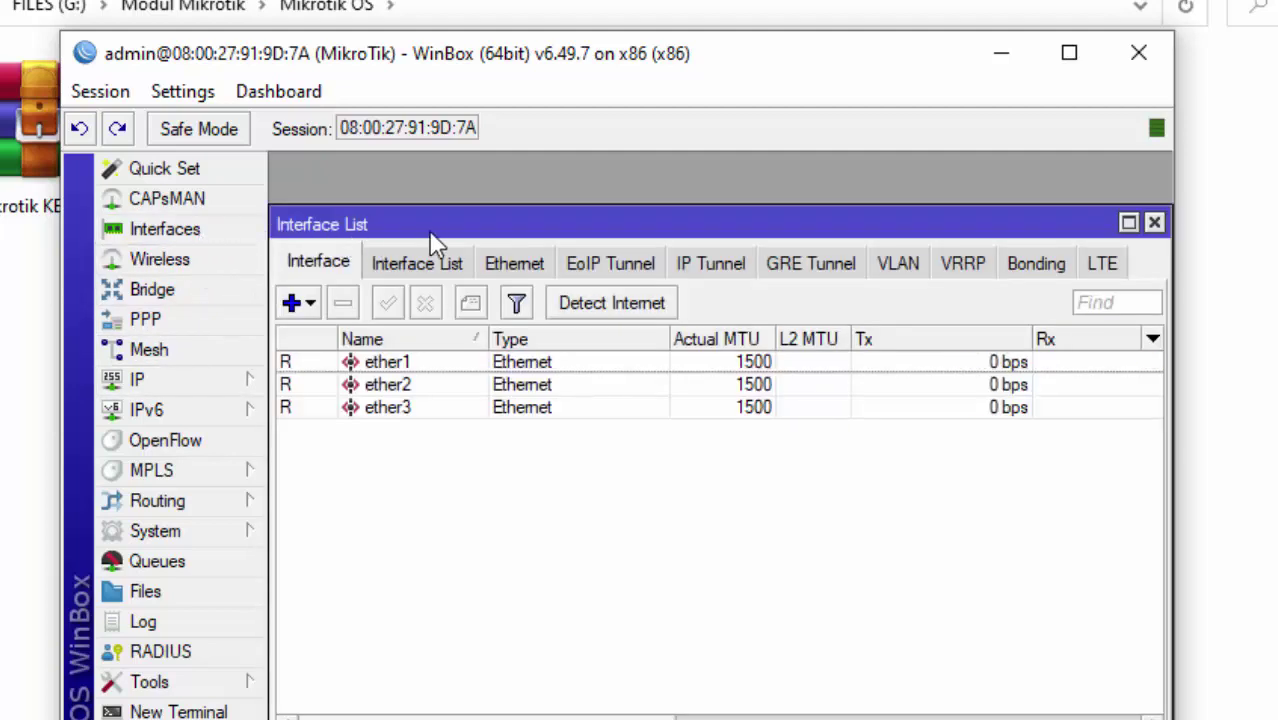
drag(428, 232, 478, 229)
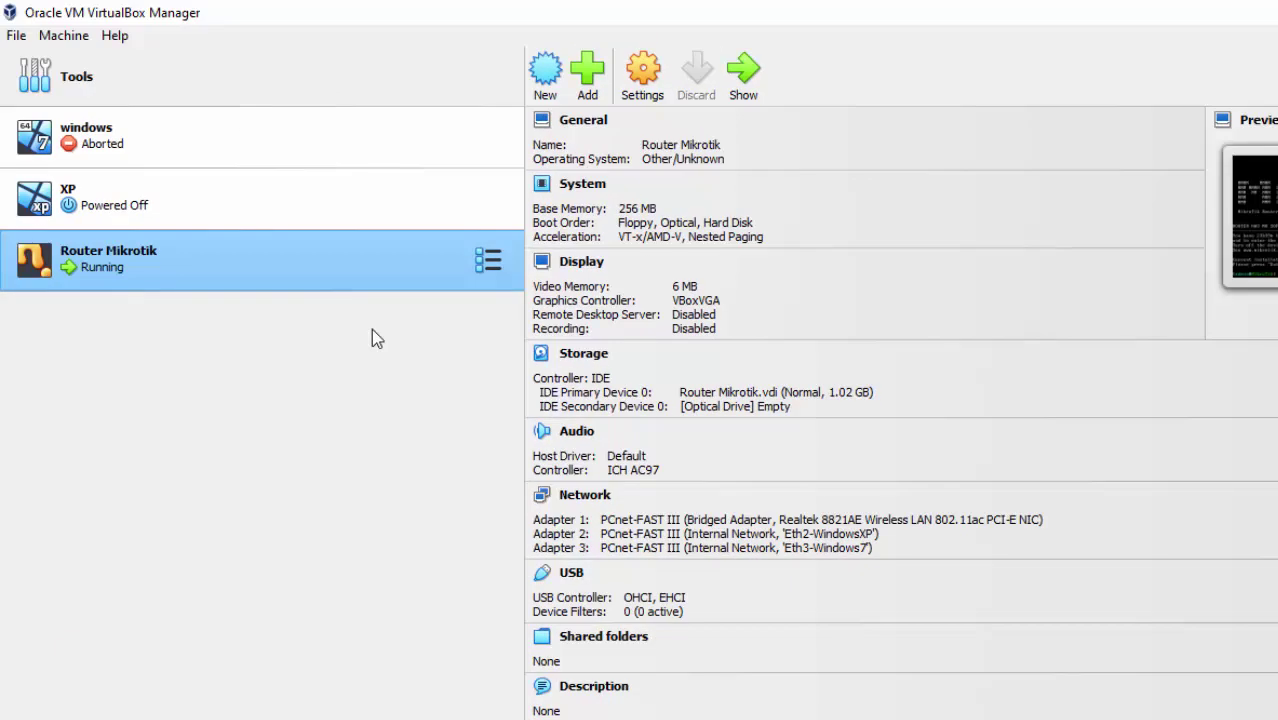
Copy the internal network name Eth3-Windows7 from the windows VM's adapter settings.
click(167, 150)
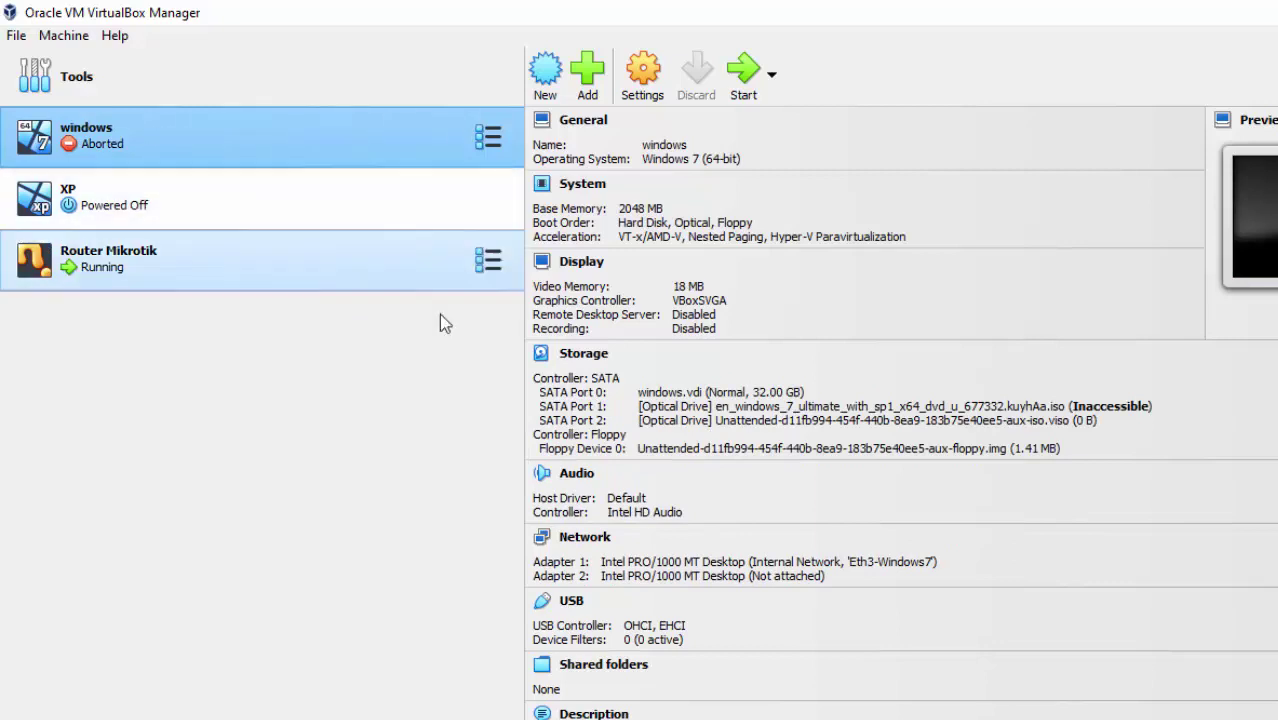
click(895, 564)
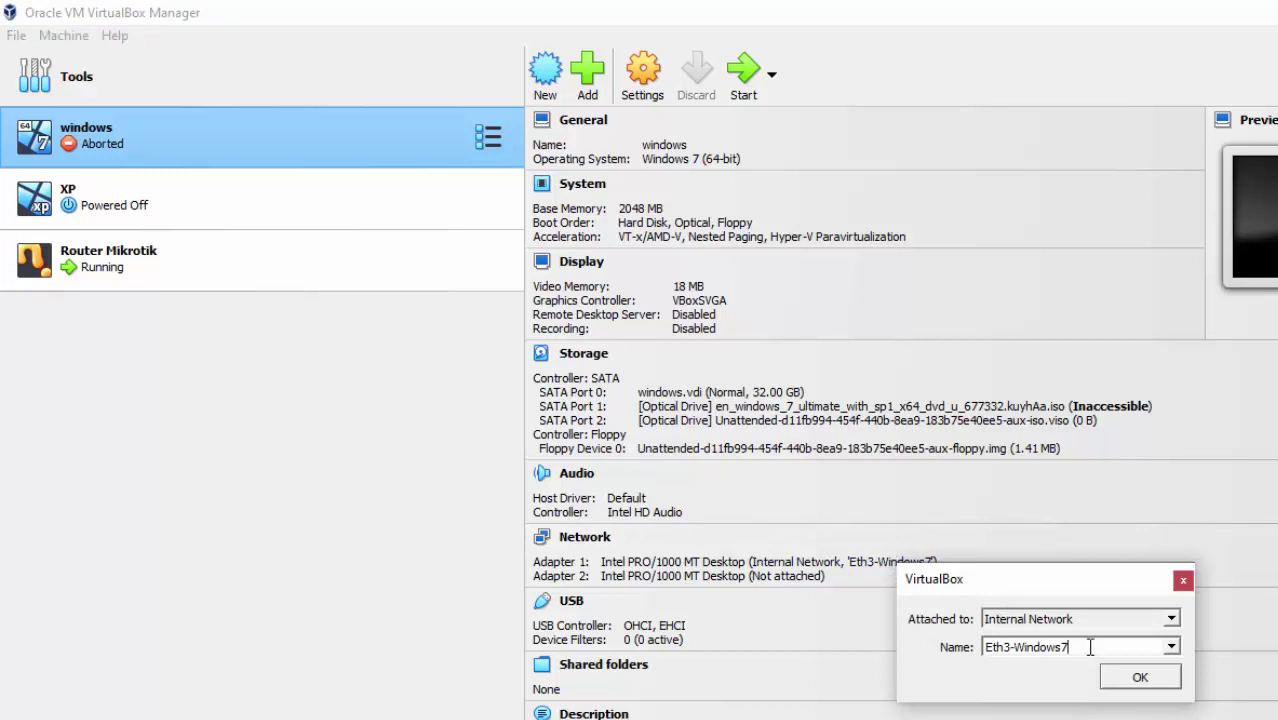
drag(1090, 647, 978, 647)
key(super+c)
right_click(1002, 645)
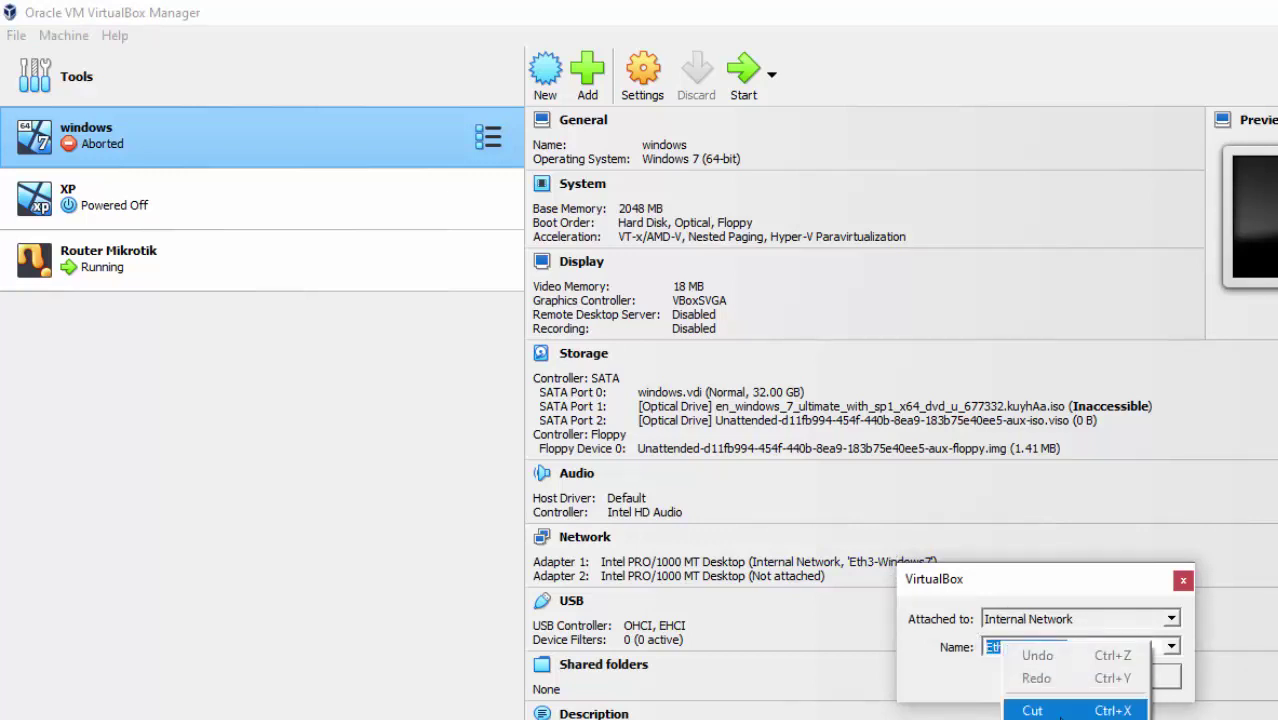
click(1060, 719)
click(1137, 676)
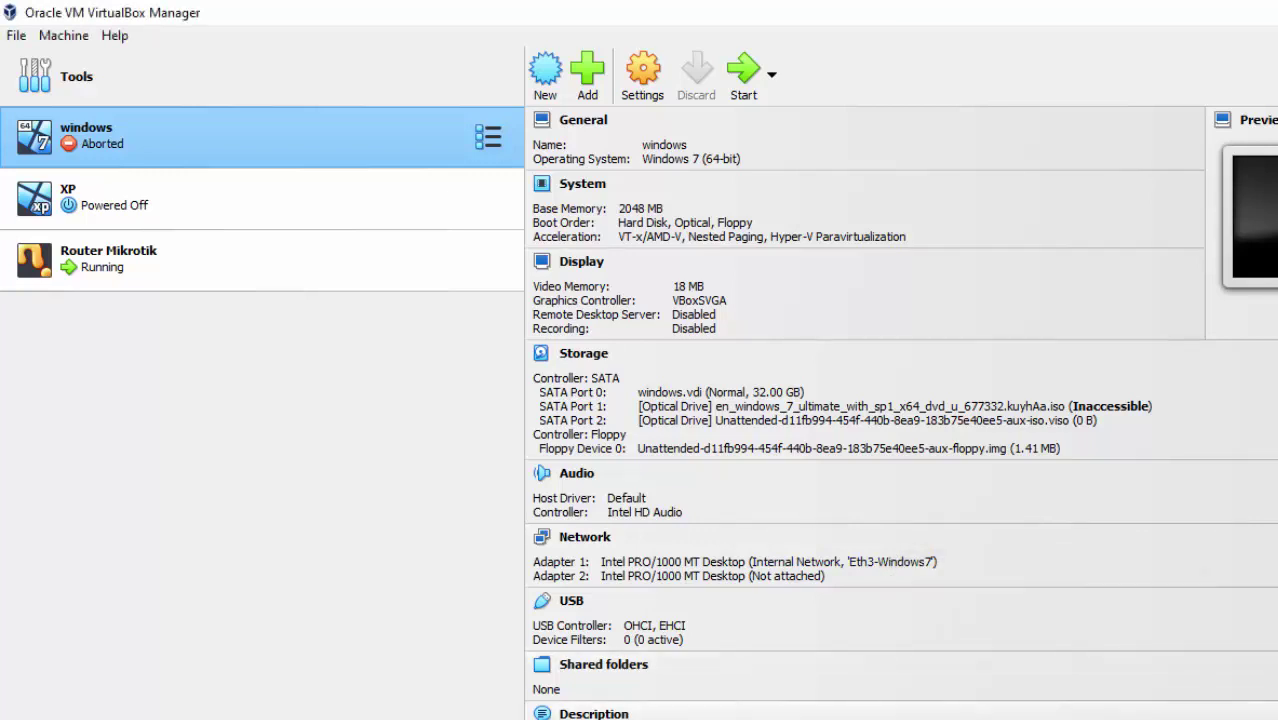
key(alt+Tab)
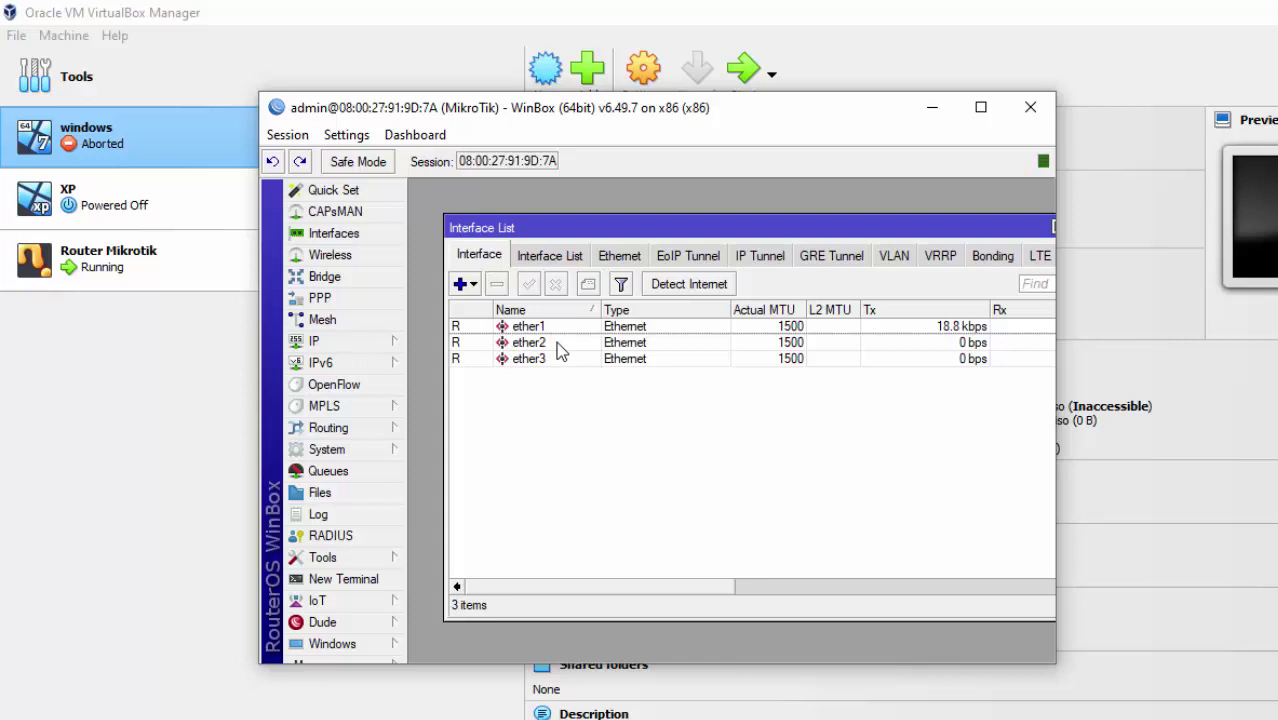
Rename router interface ether2 to Eth3-Windows7 by pasting the copied name.
double_click(558, 350)
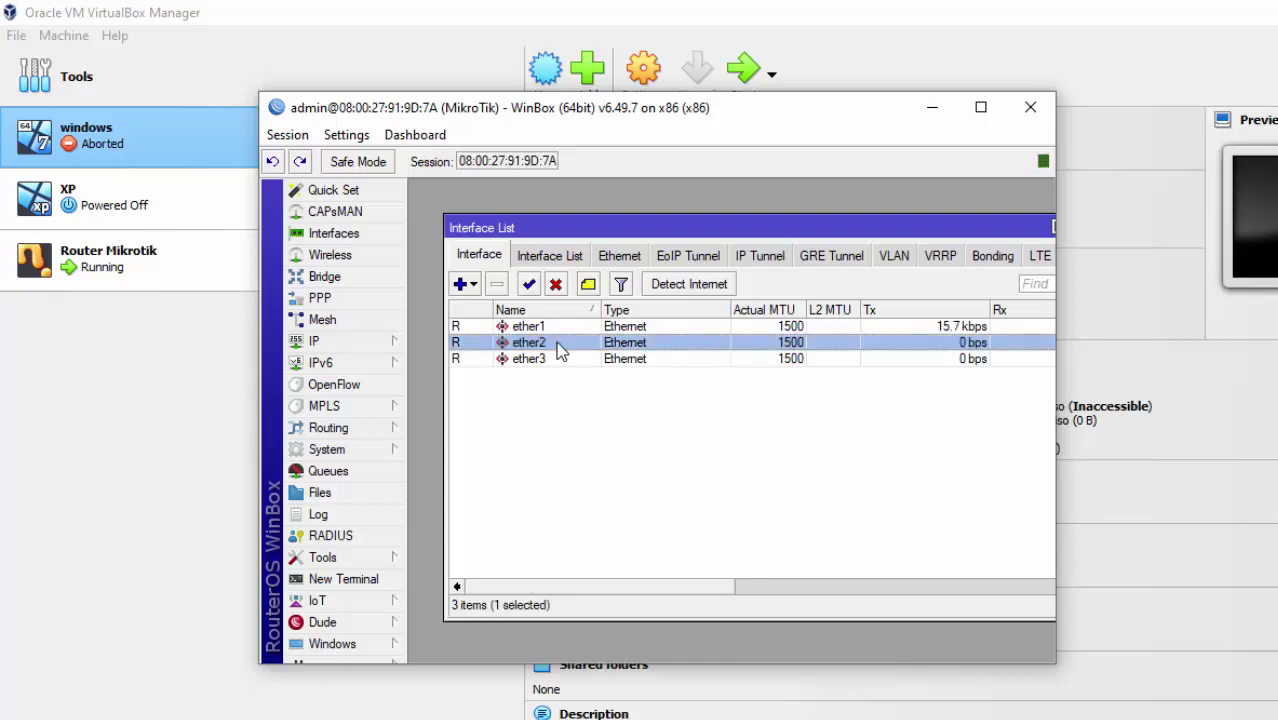
right_click(674, 251)
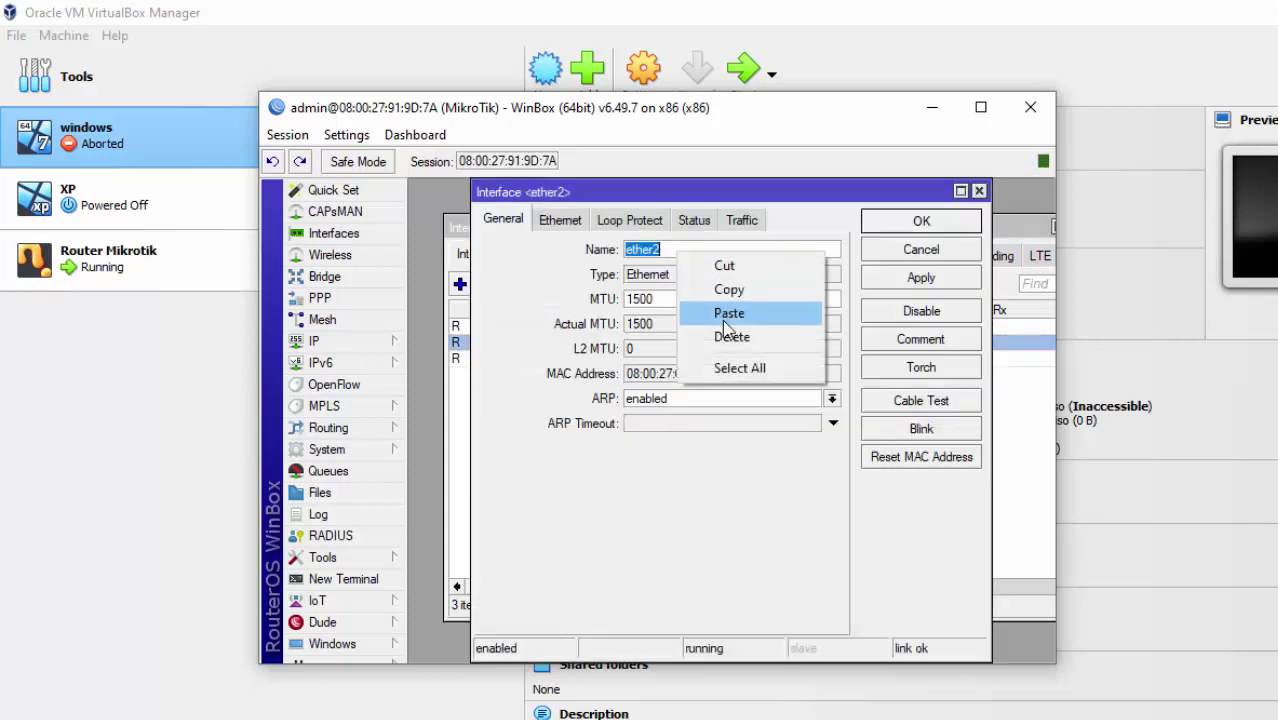
click(722, 320)
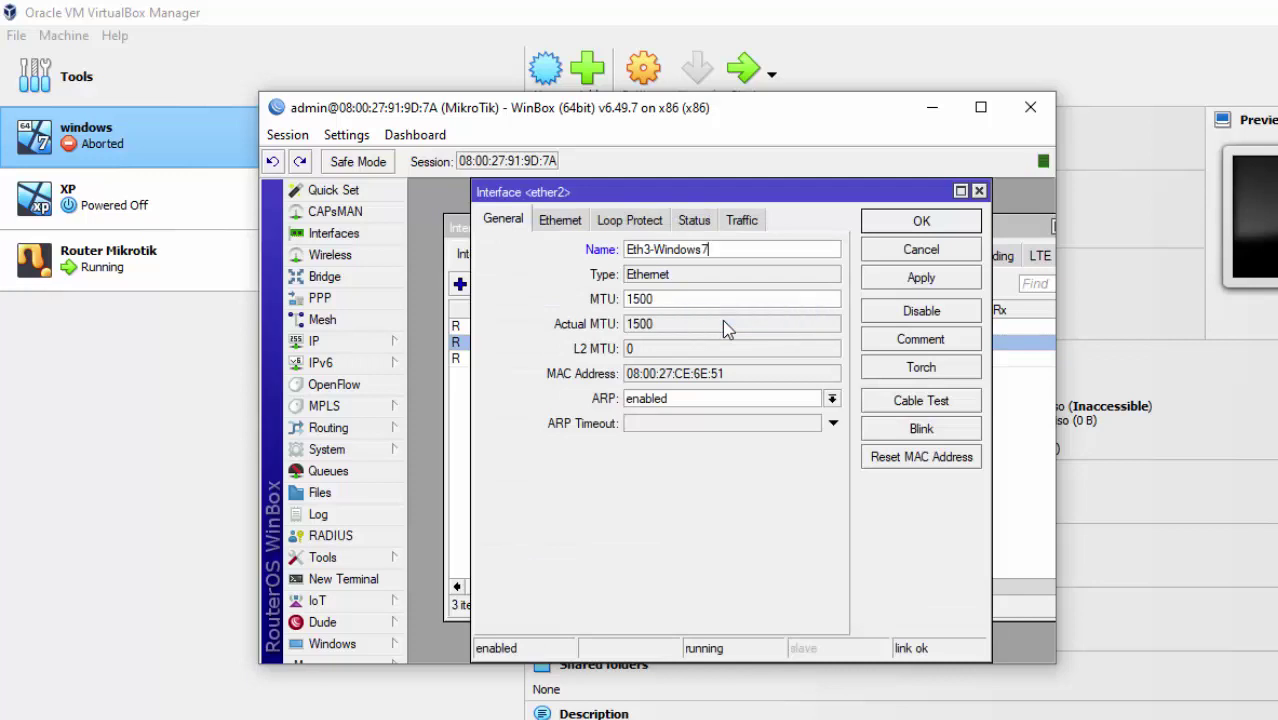
click(949, 276)
click(928, 224)
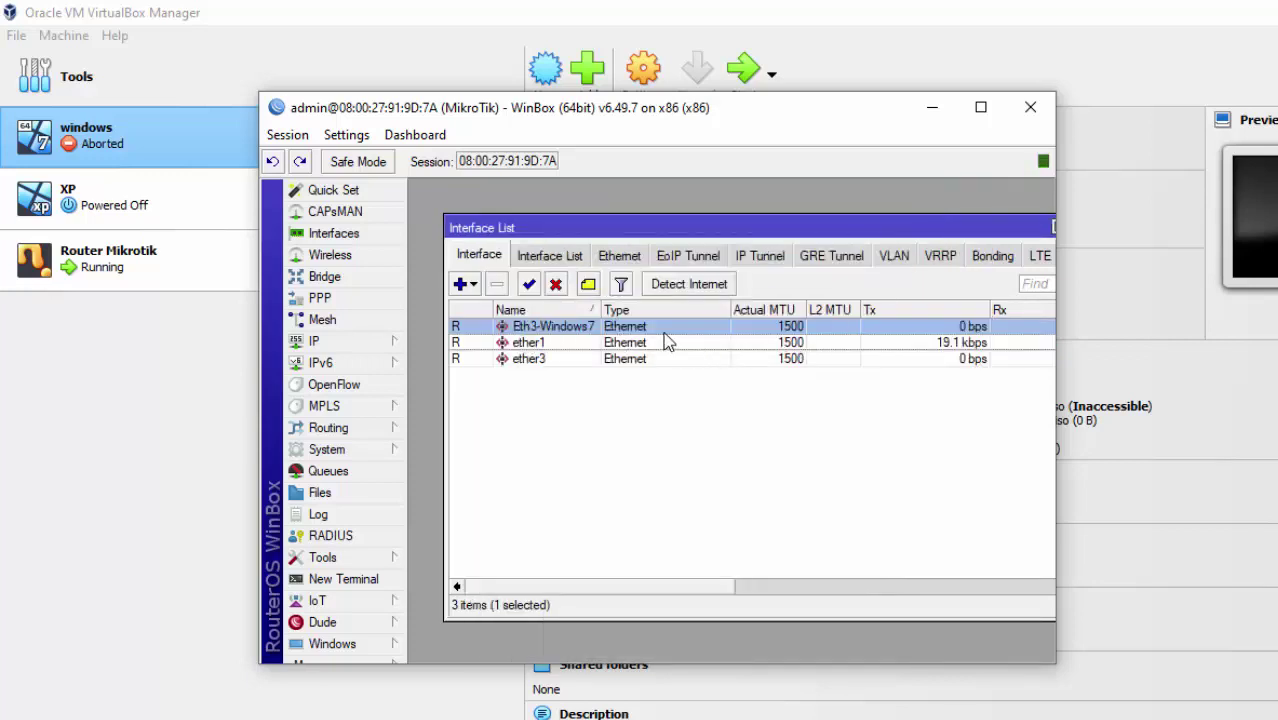
click(780, 718)
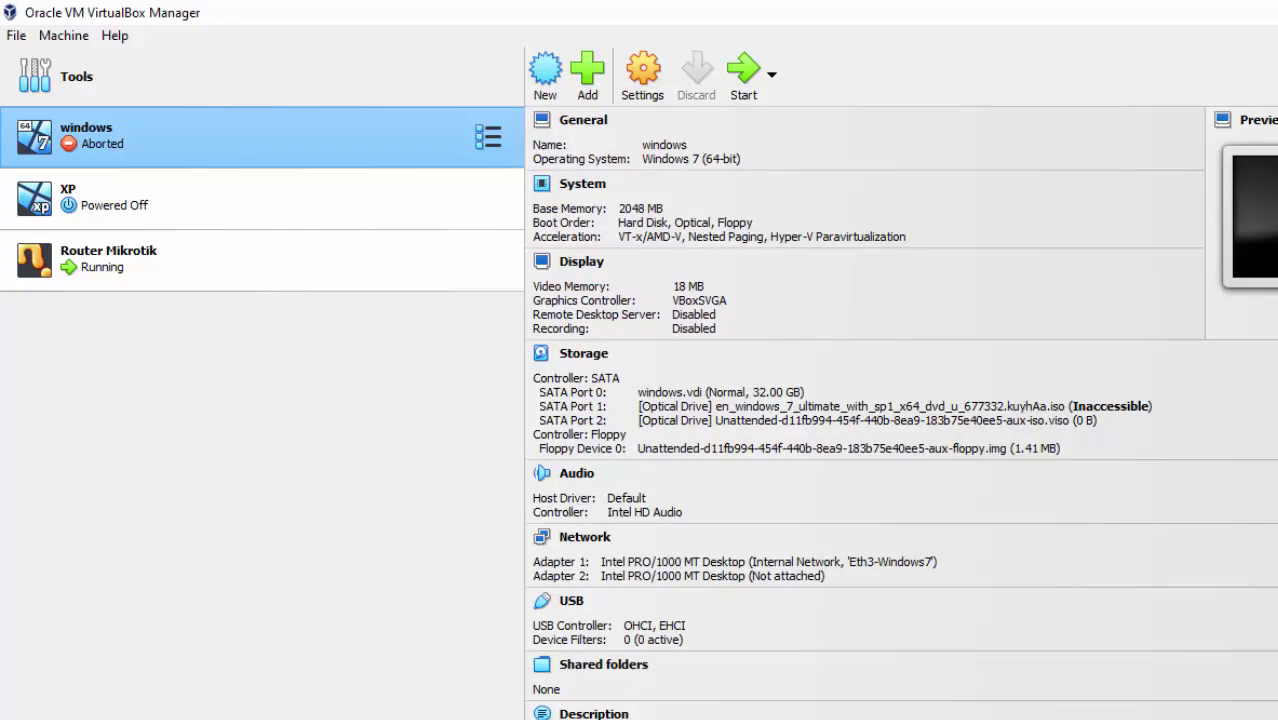
click(270, 210)
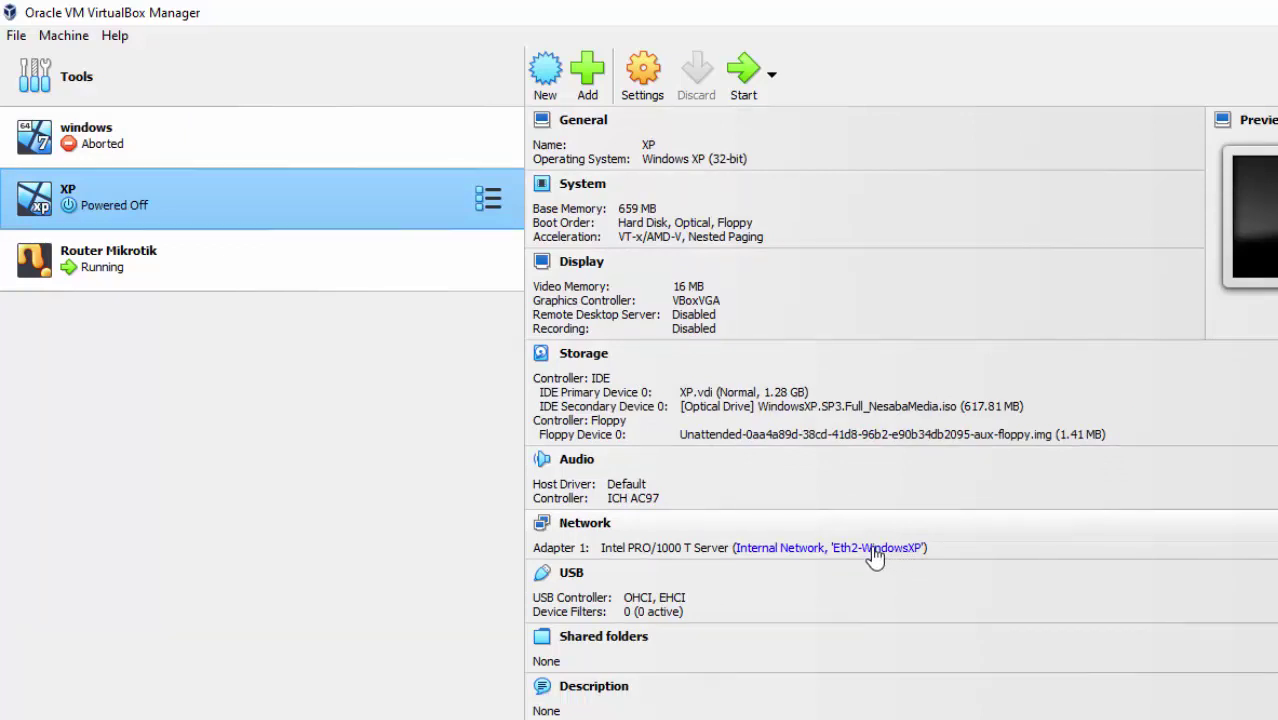
Rename the Eth3-Windows7 interface to the temporary name sss.
click(868, 718)
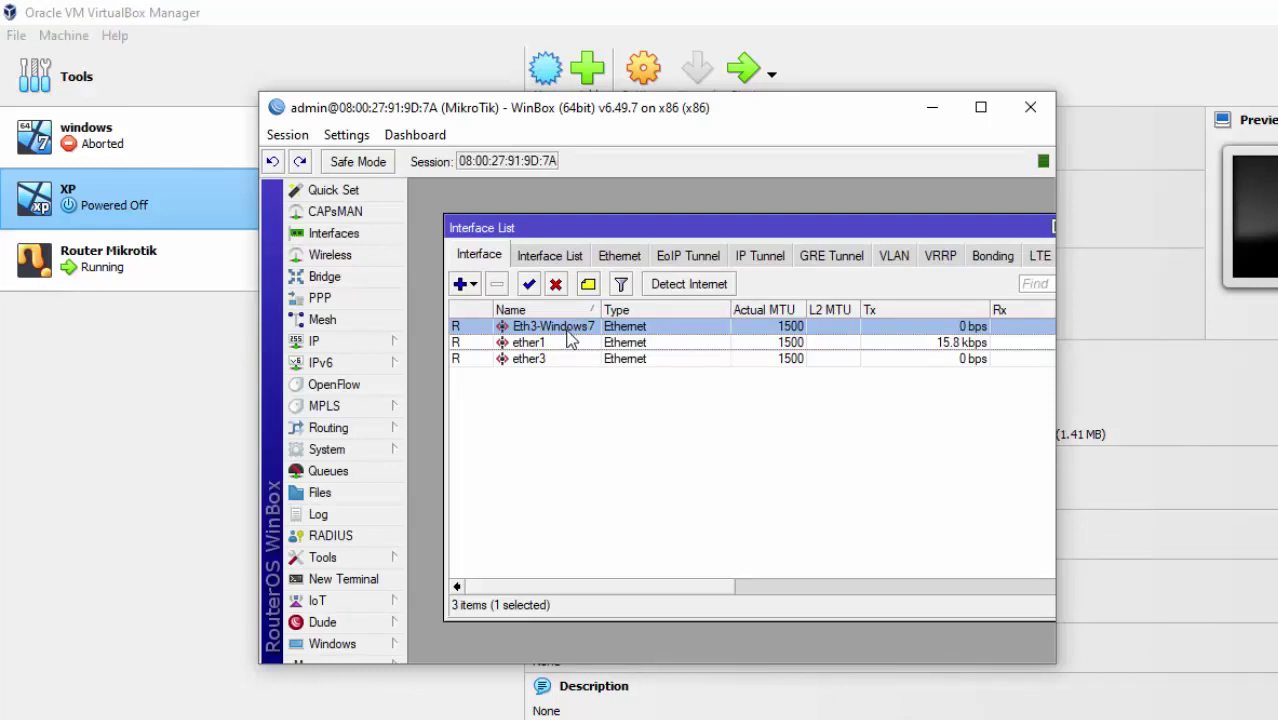
double_click(567, 328)
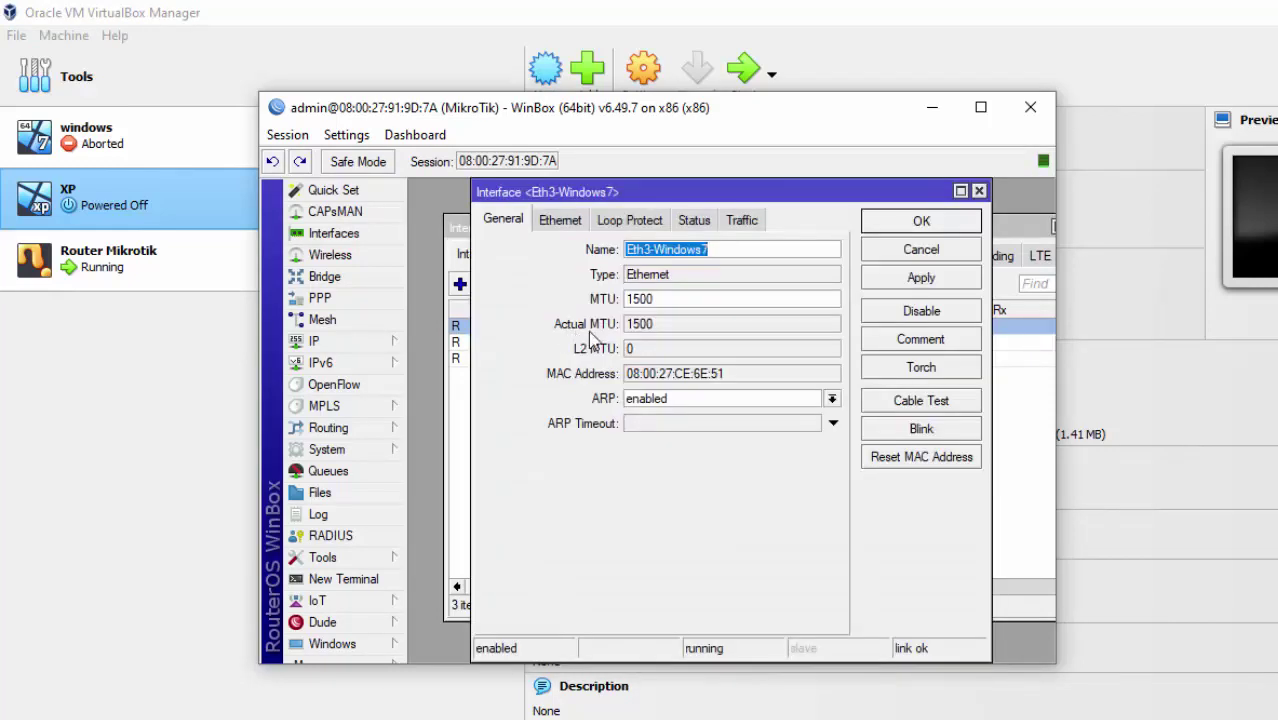
click(933, 253)
click(936, 256)
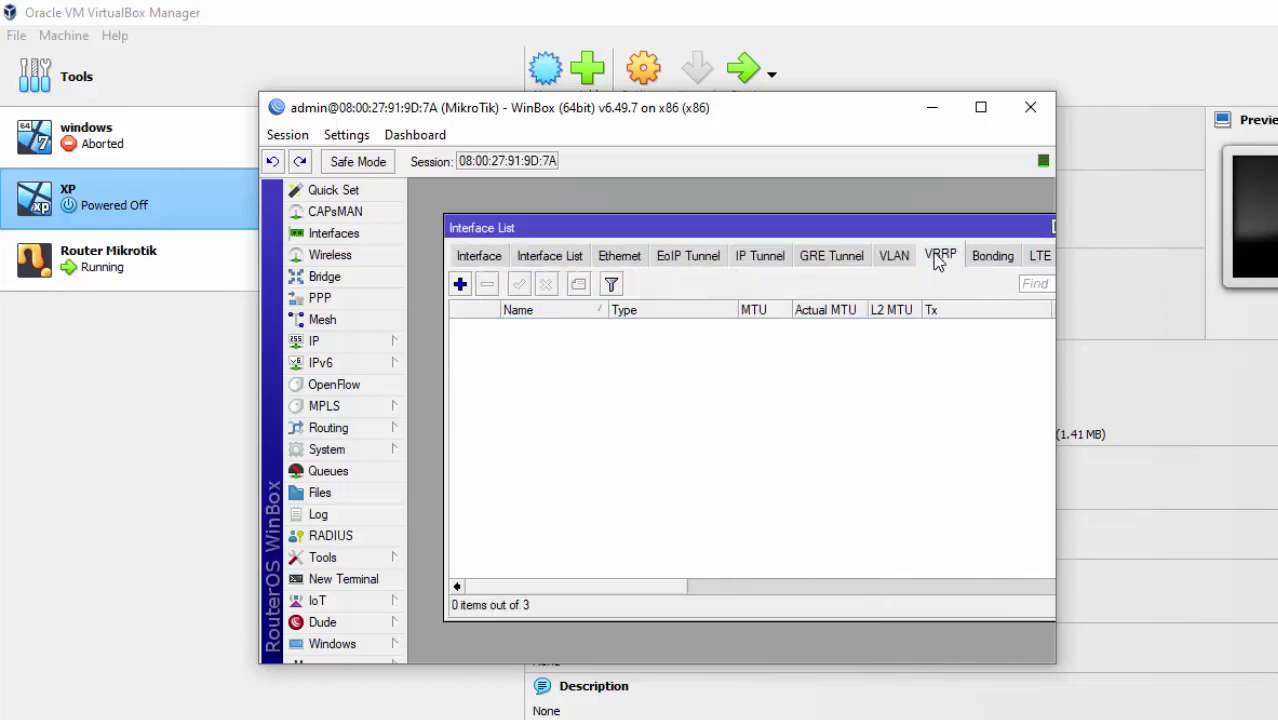
click(340, 236)
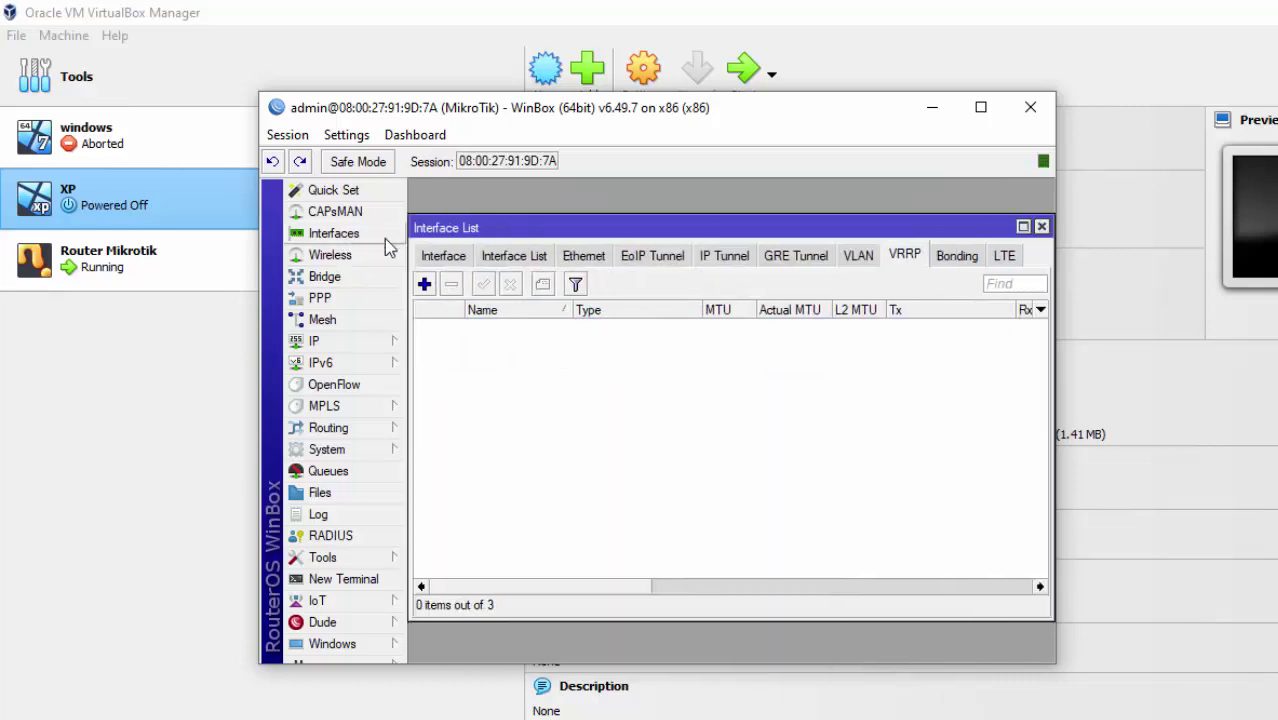
click(445, 257)
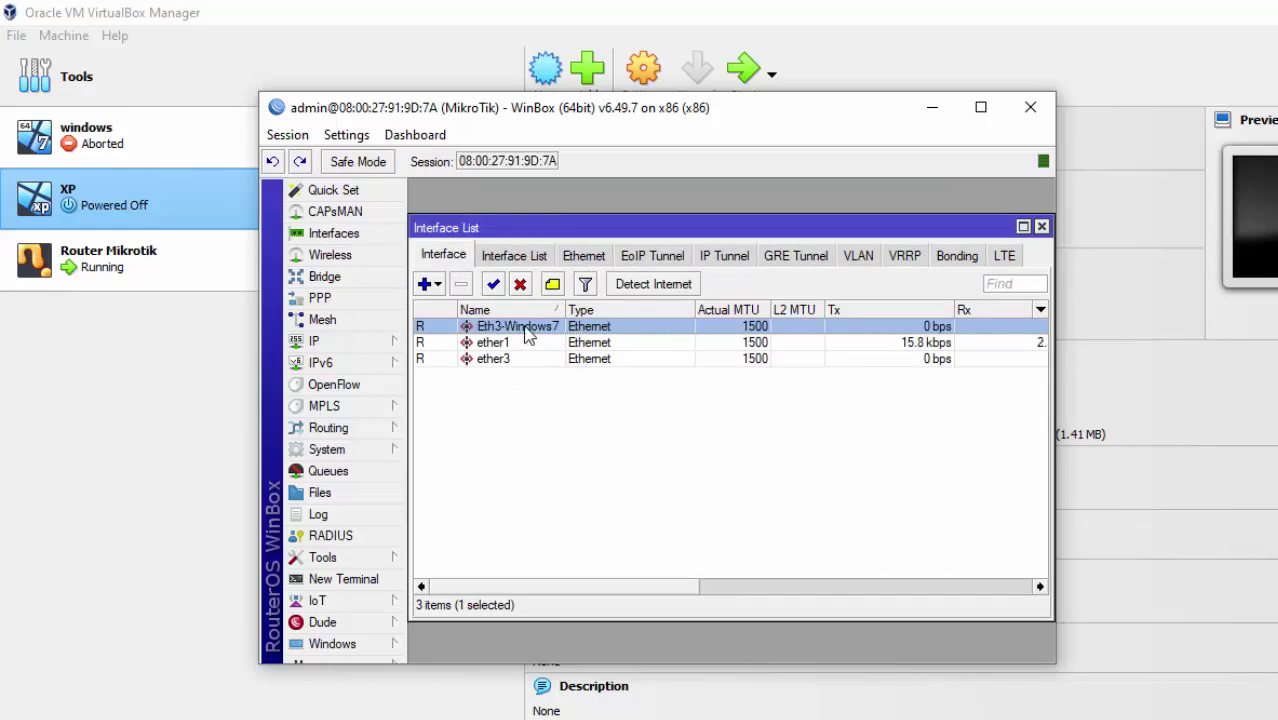
double_click(528, 328)
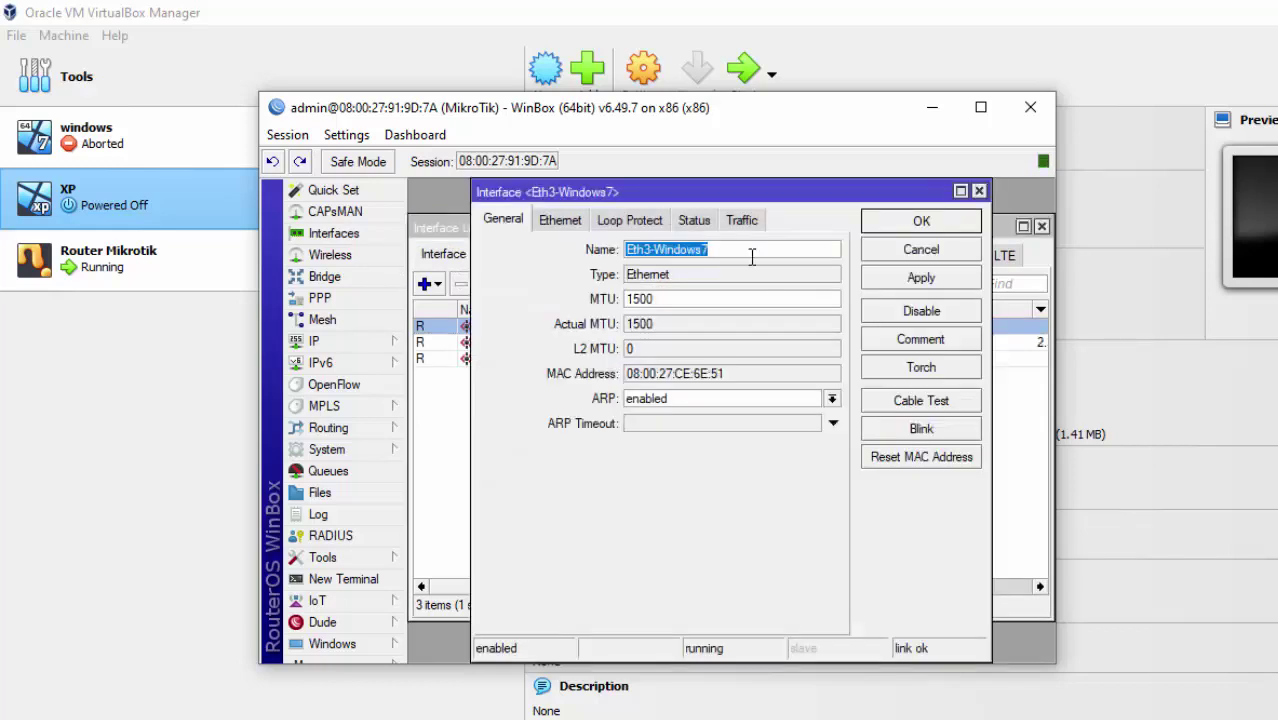
click(751, 257)
double_click(630, 250)
key(ctrl+c)
key(BackSpace)
text(sss)
click(893, 277)
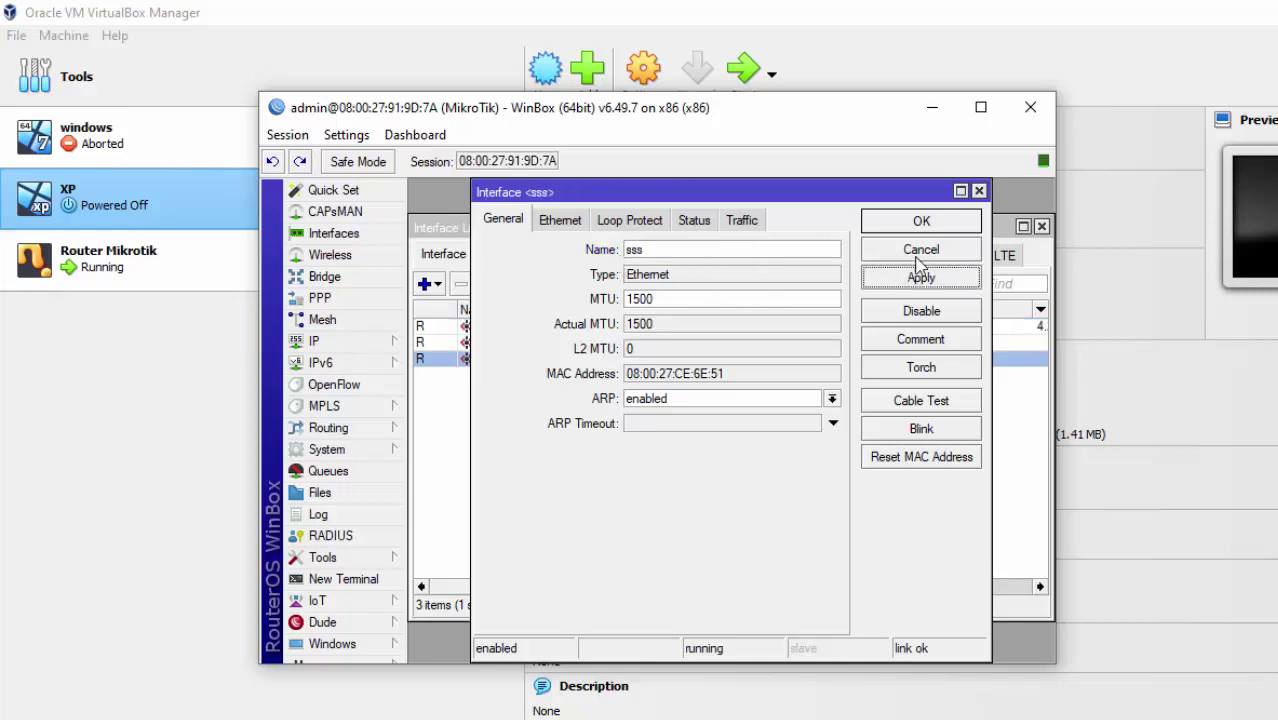
click(921, 222)
Rename ether3 to Eth3-Windows7 by pasting the copied name.
click(519, 342)
double_click(519, 342)
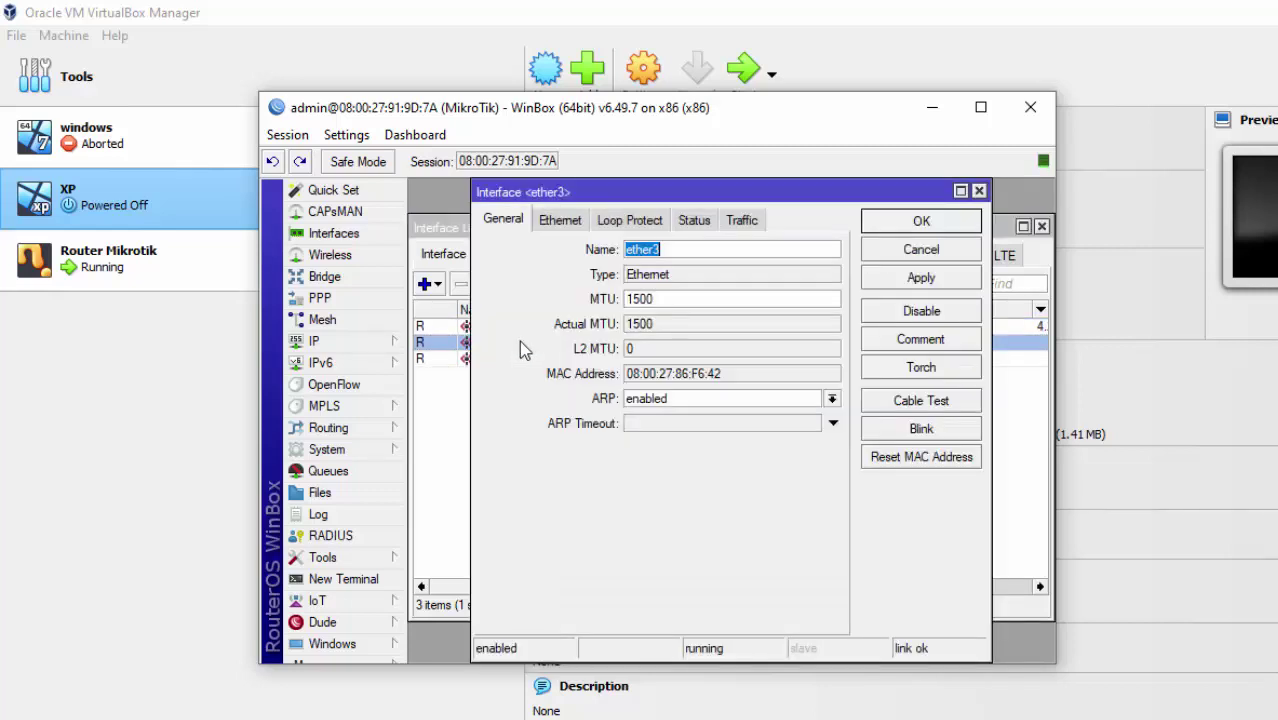
key(ctrl+v)
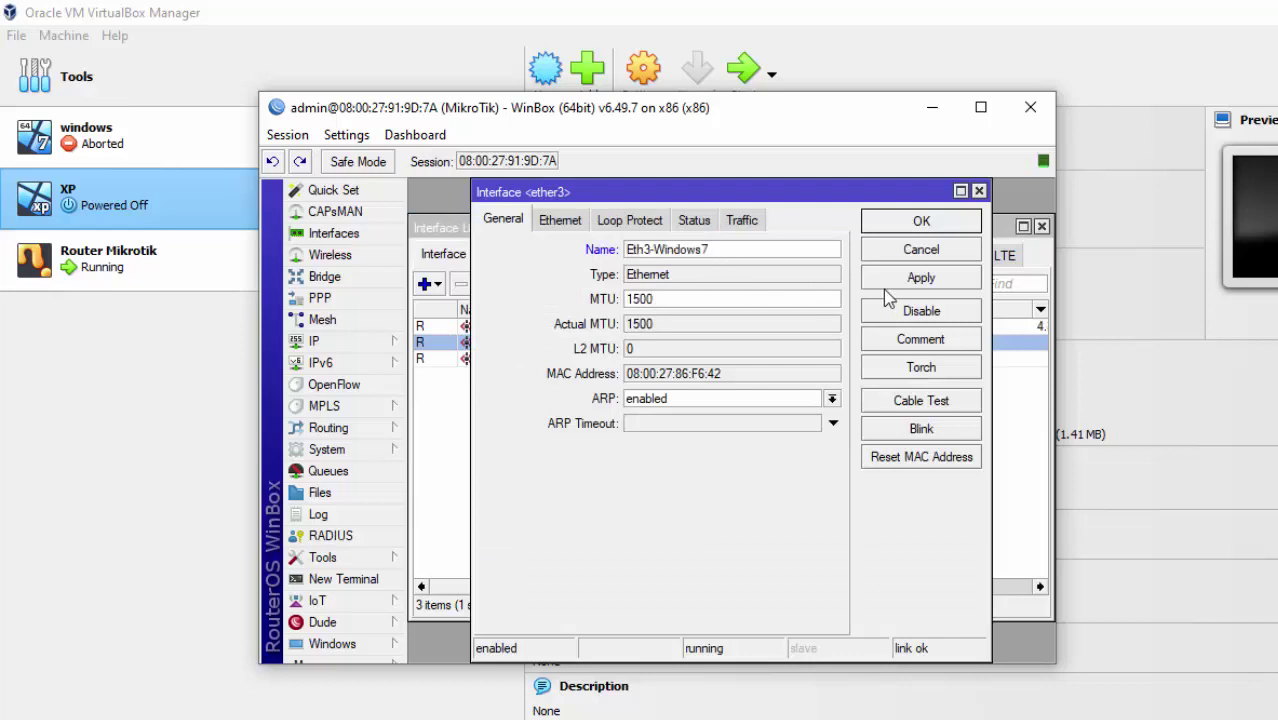
click(921, 277)
click(920, 224)
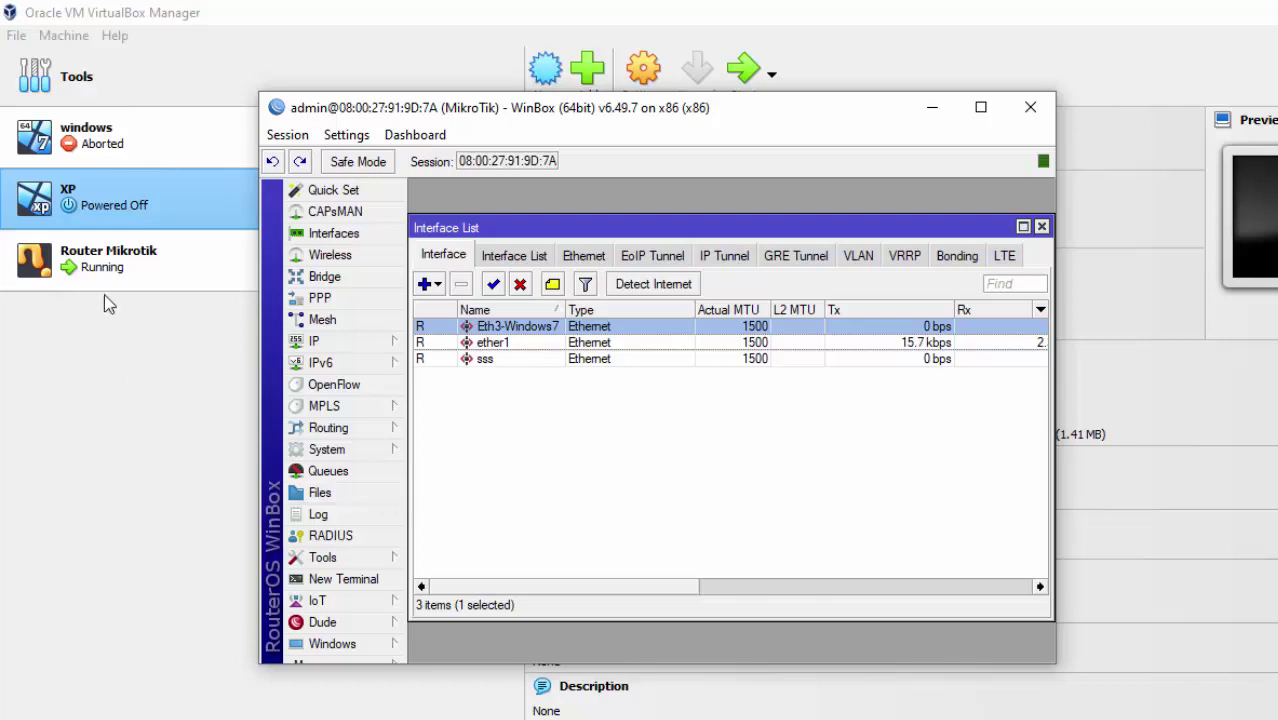
click(195, 213)
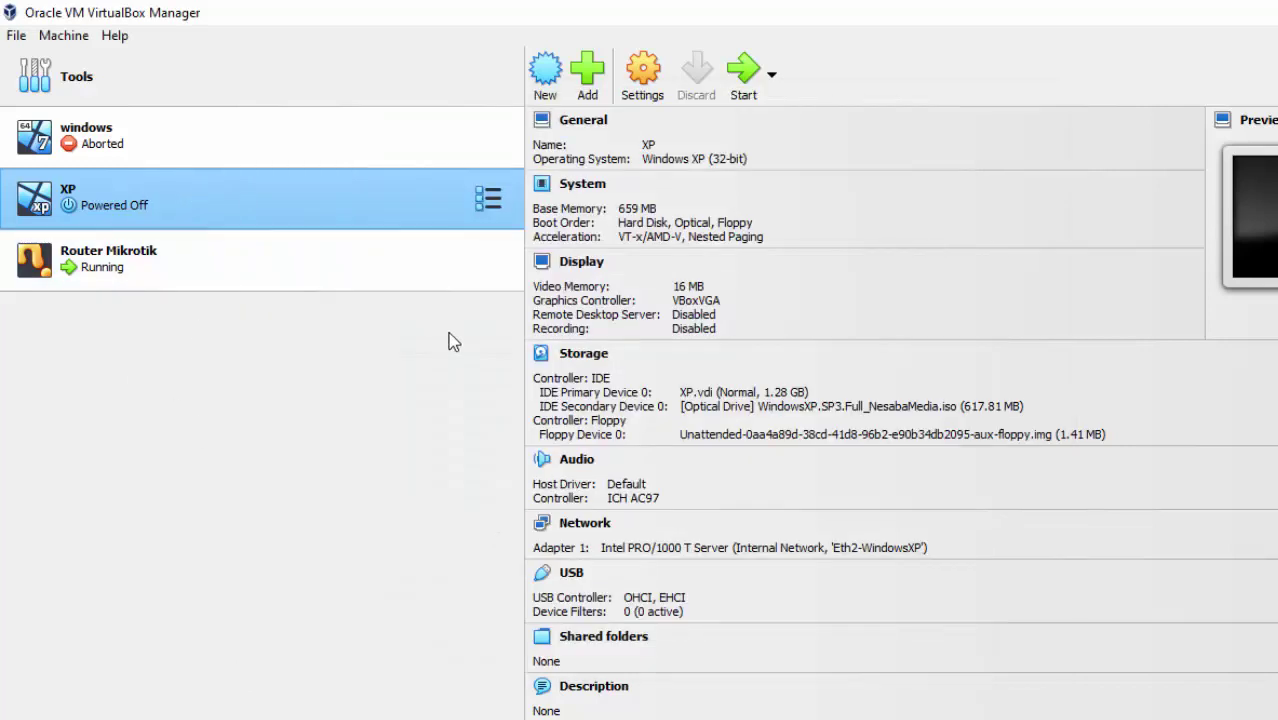
Copy Eth2-WindowsXP from the XP VM's adapter settings and rename interface sss to it.
click(860, 547)
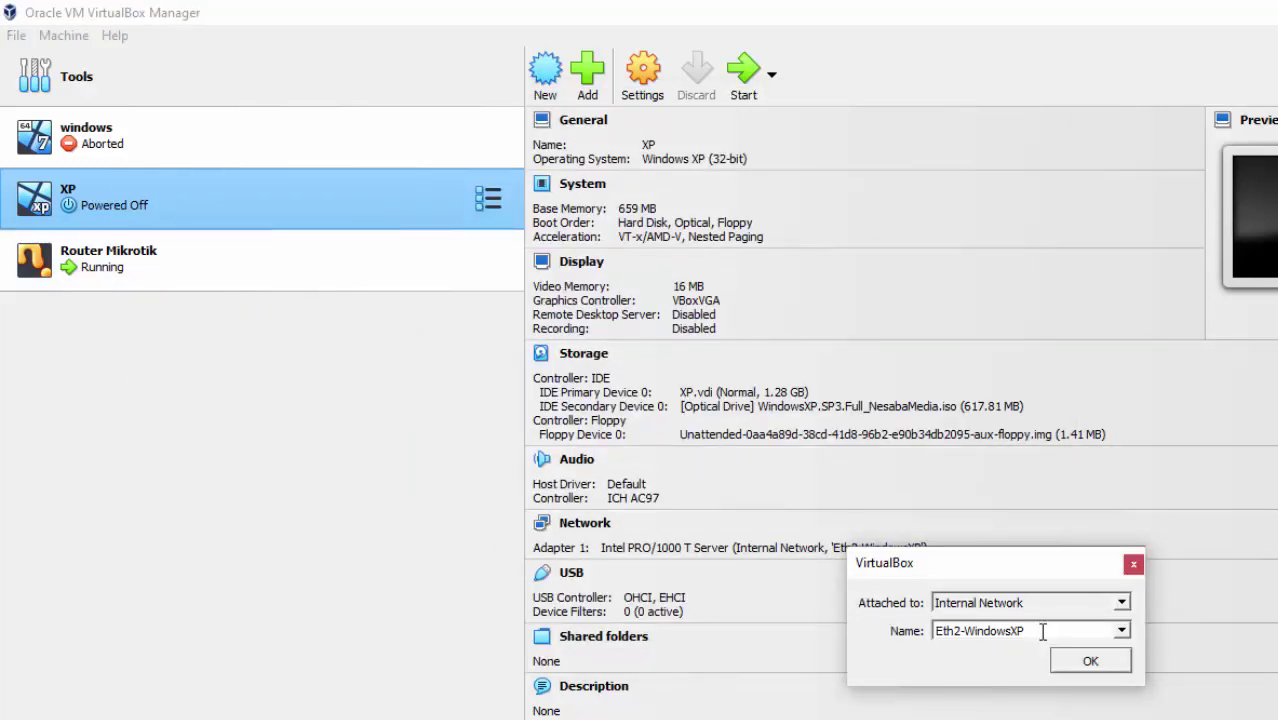
drag(1028, 631, 898, 620)
key(ctrl+c)
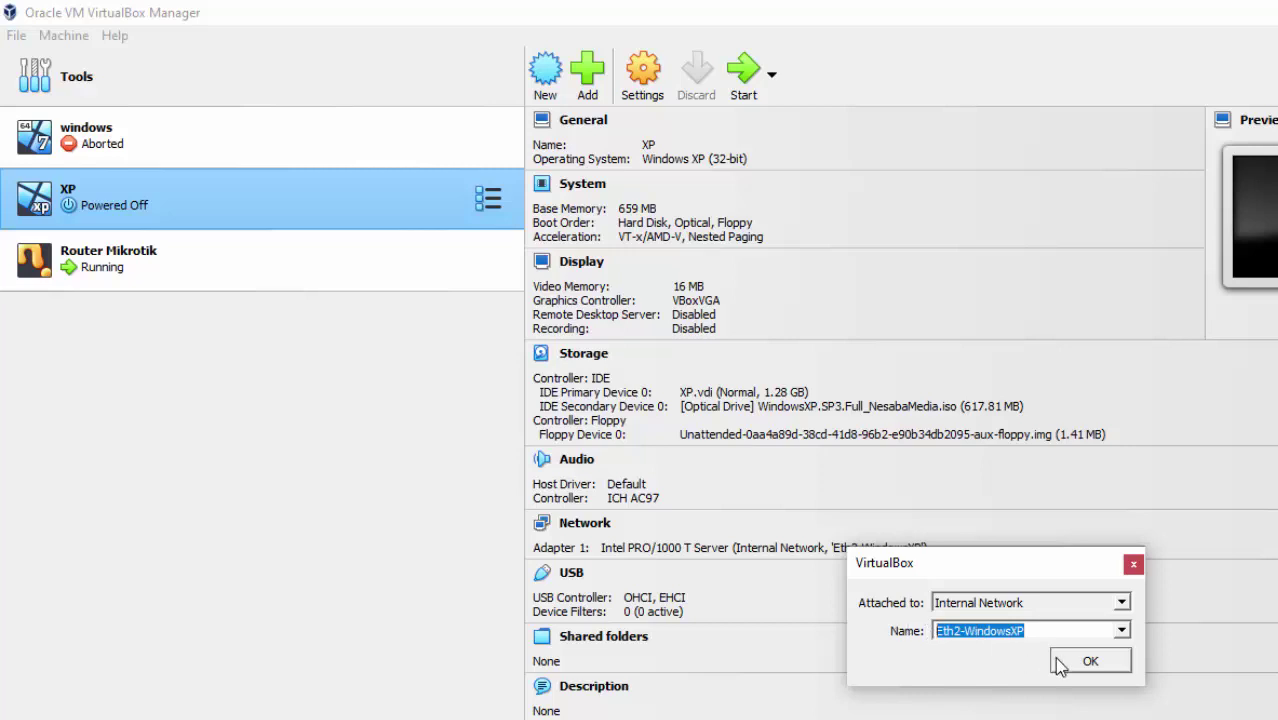
click(1058, 662)
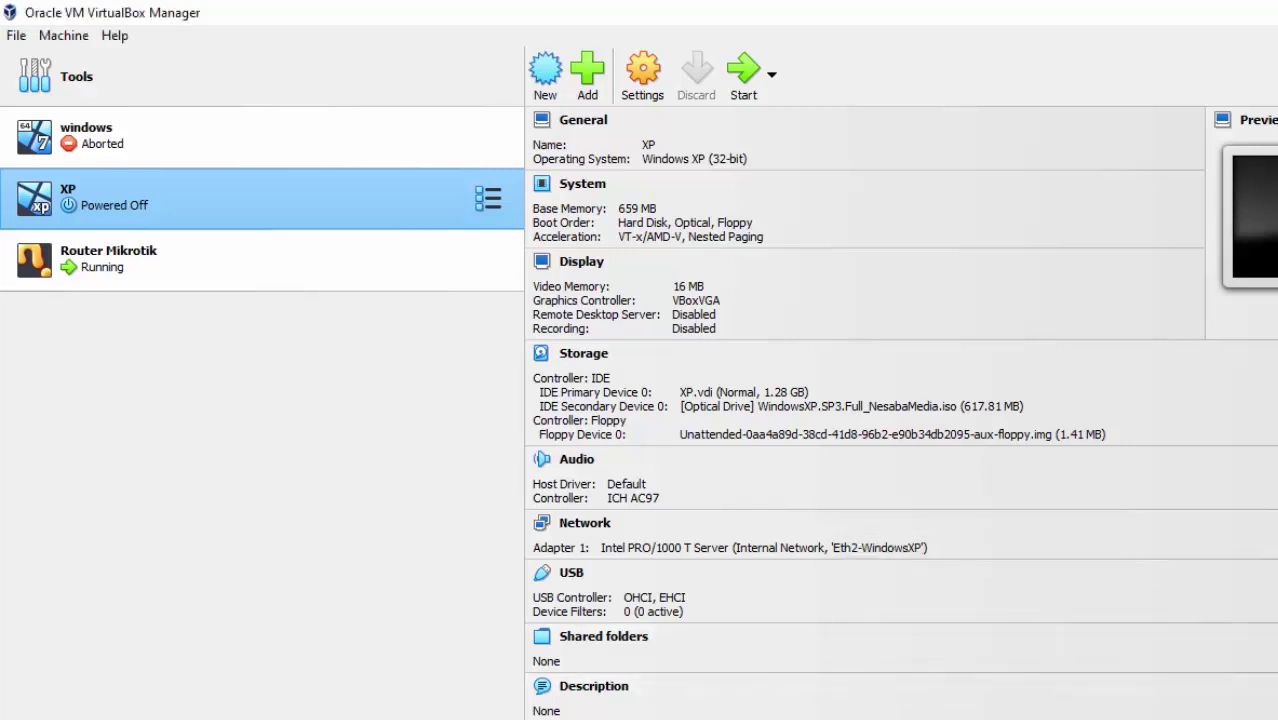
click(830, 719)
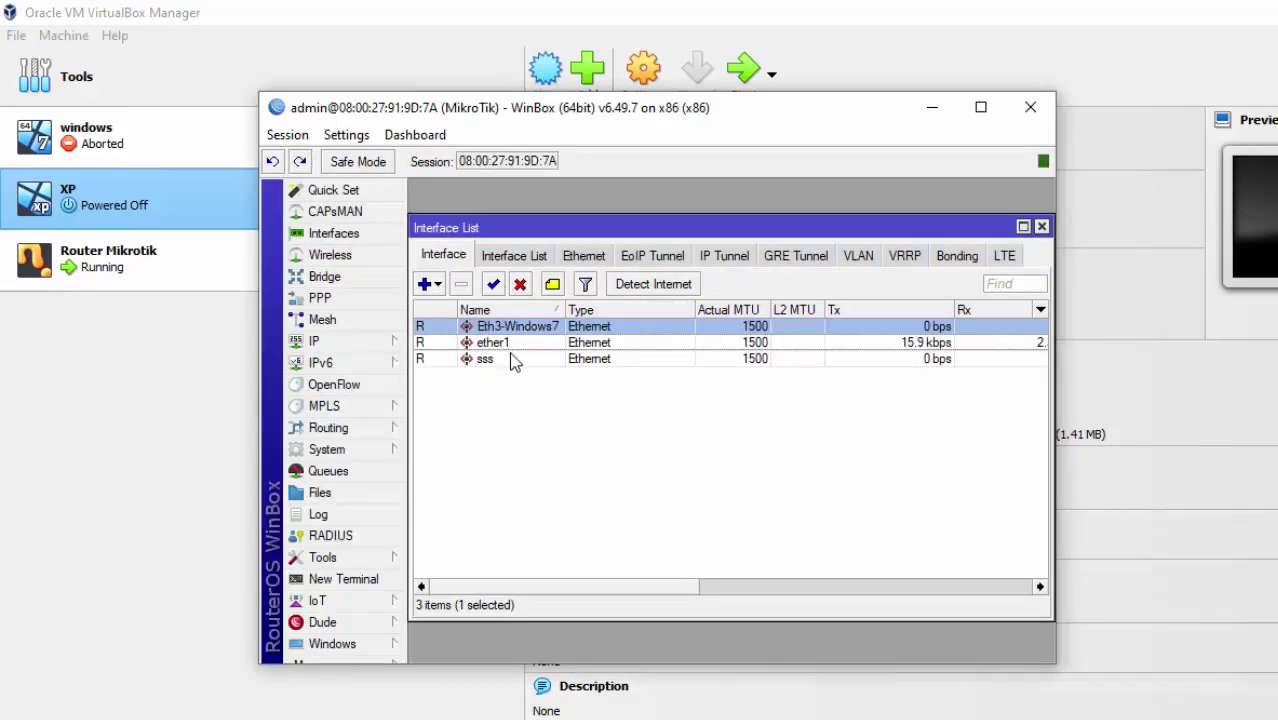
double_click(512, 362)
key(ctrl+v)
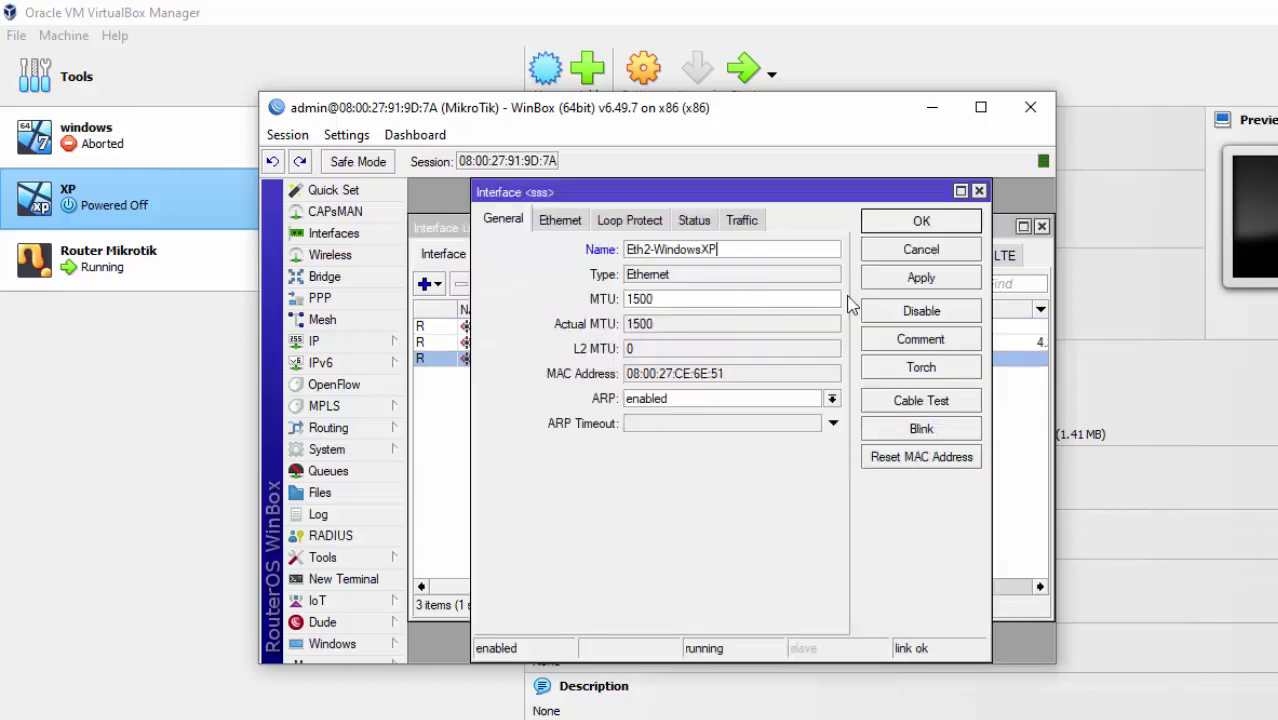
click(905, 278)
click(921, 224)
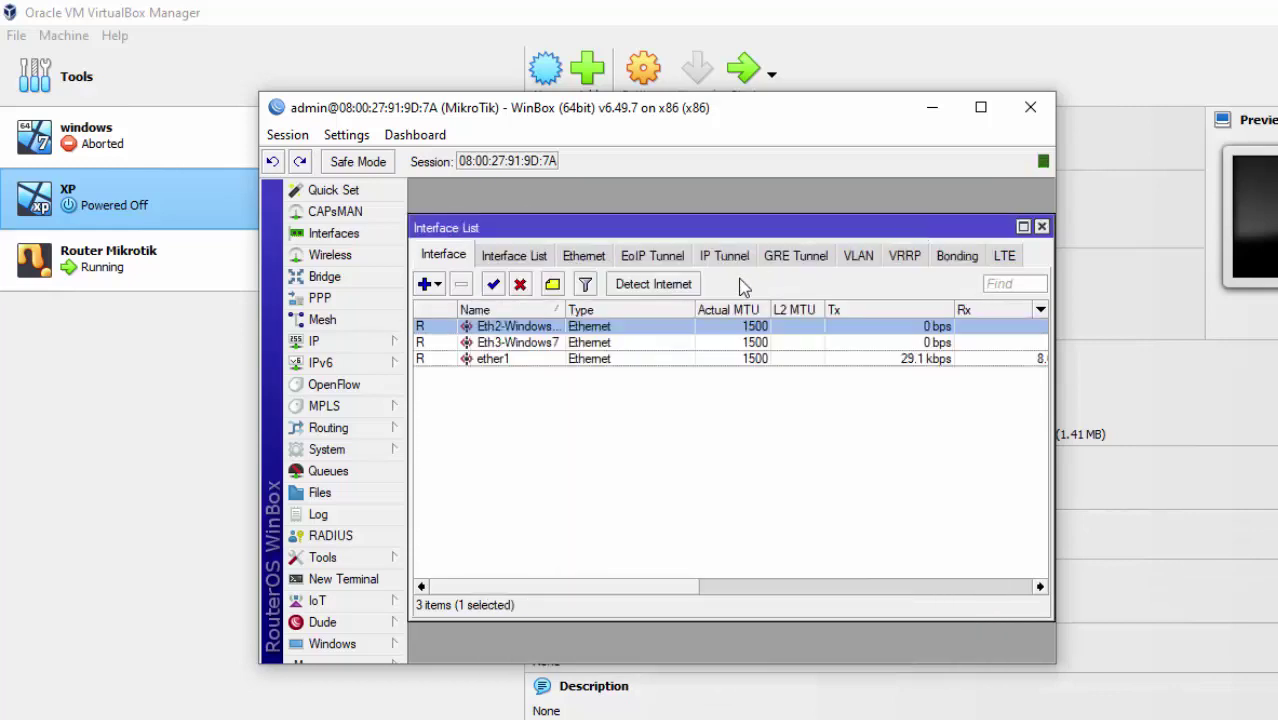
Rename interface ether1 to ether1-Internet.
click(512, 362)
double_click(513, 362)
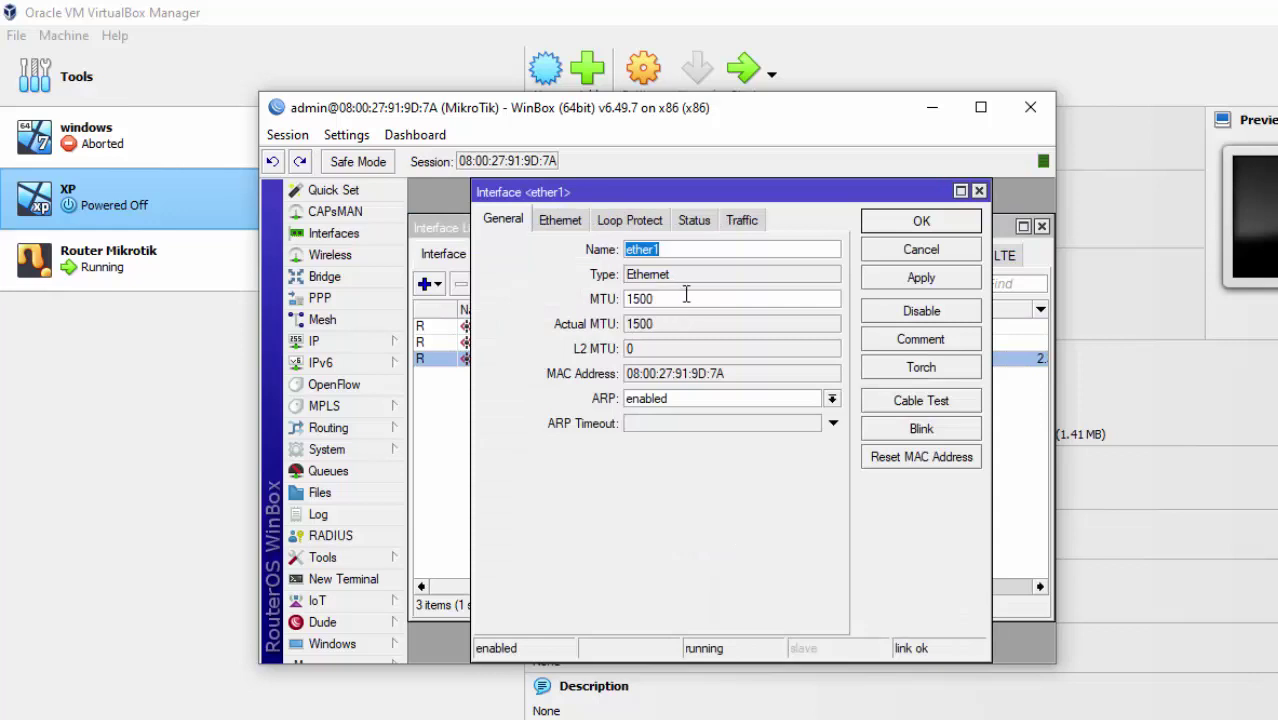
click(682, 251)
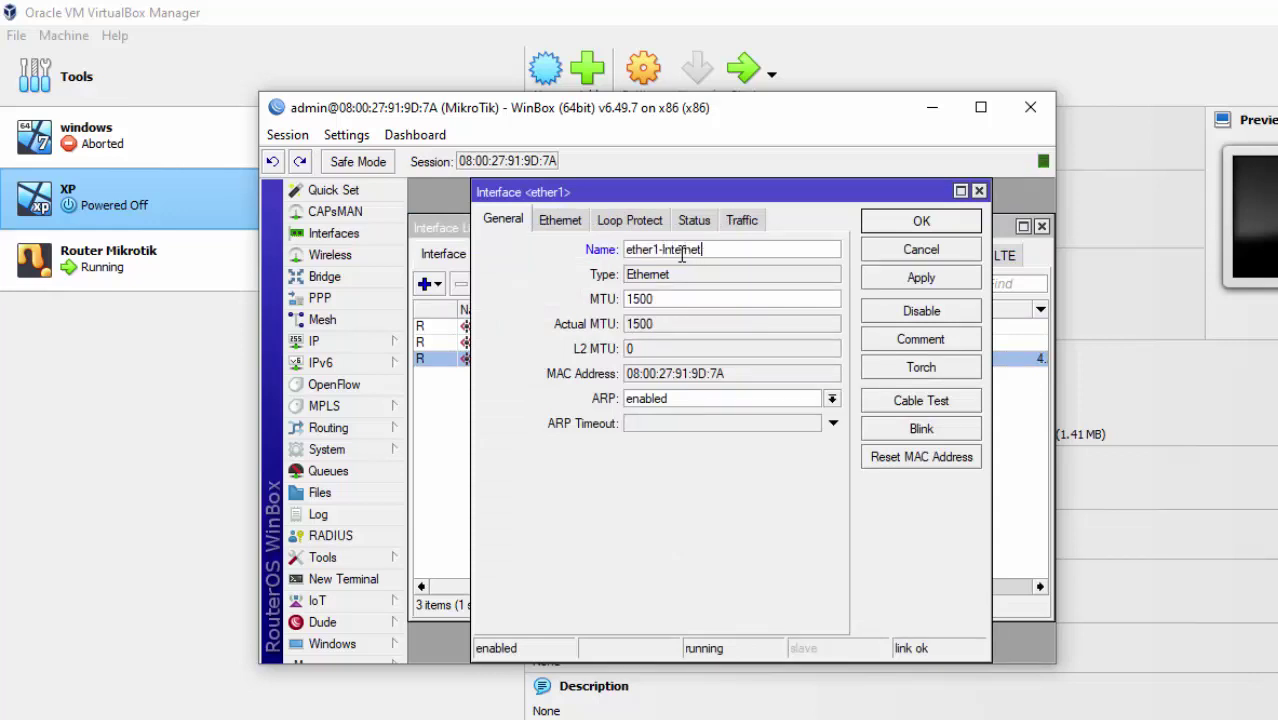
click(908, 279)
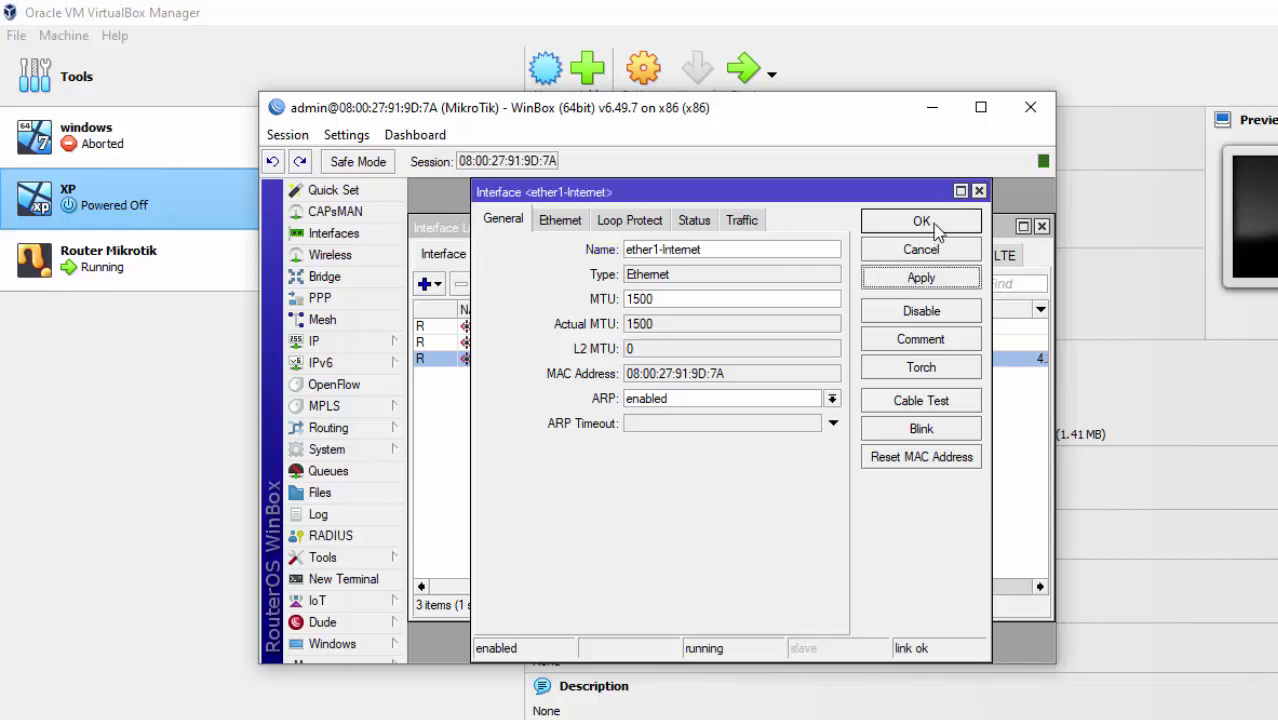
click(921, 222)
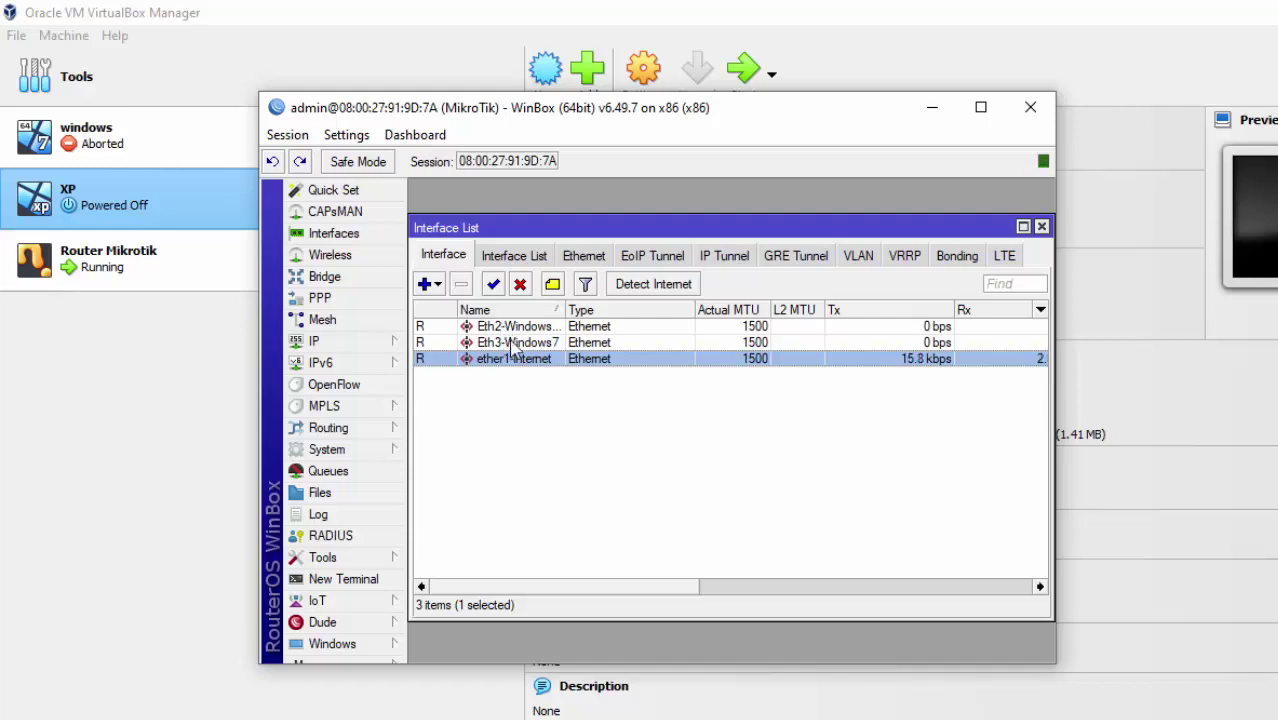
Widen the interface Name column, then tick the DHCP Client eth1 step on the checklist slide.
drag(562, 308, 680, 308)
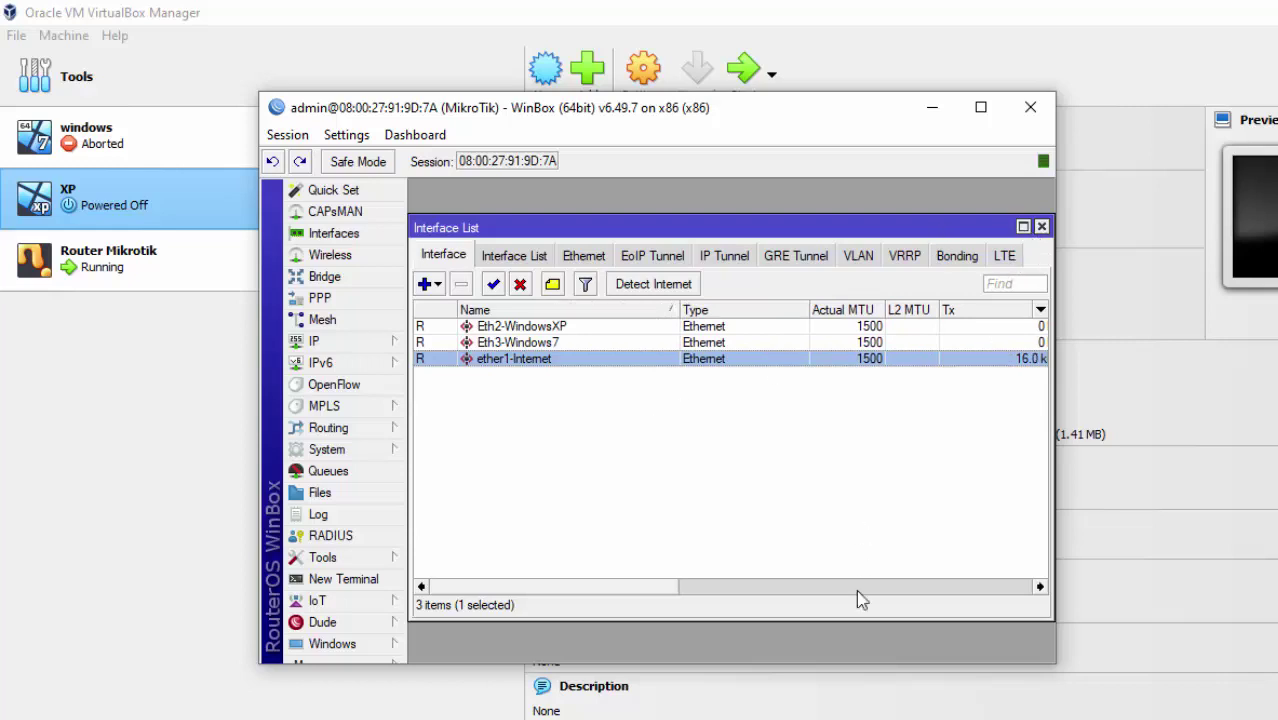
click(714, 718)
click(1060, 685)
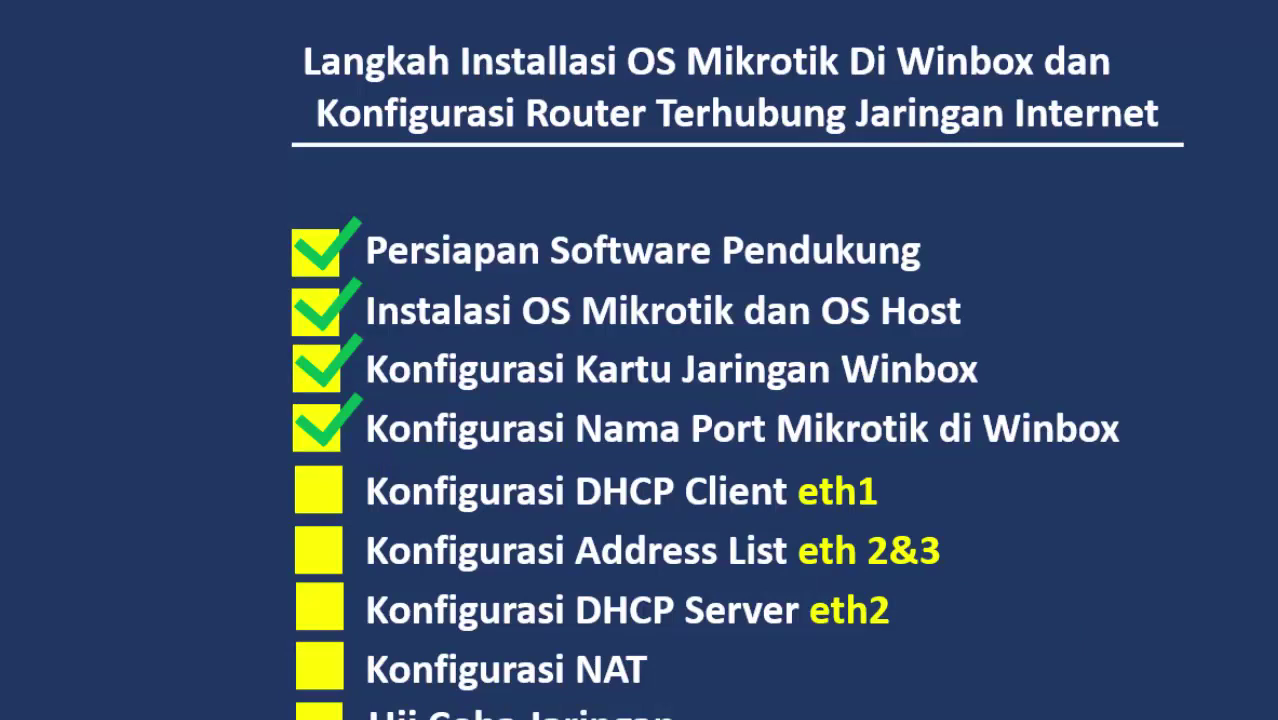
click(645, 673)
Bring the WinBox Interface List back in front and widen its window.
key(alt+Tab)
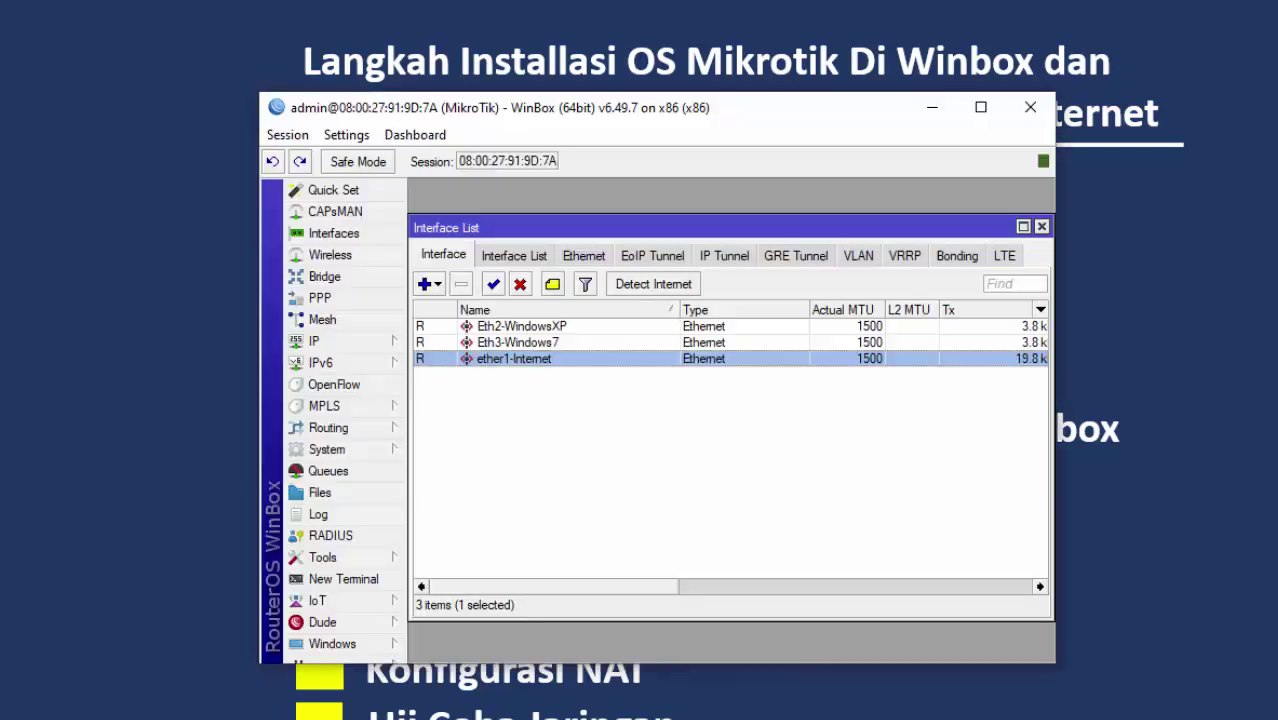
key(alt+Tab)
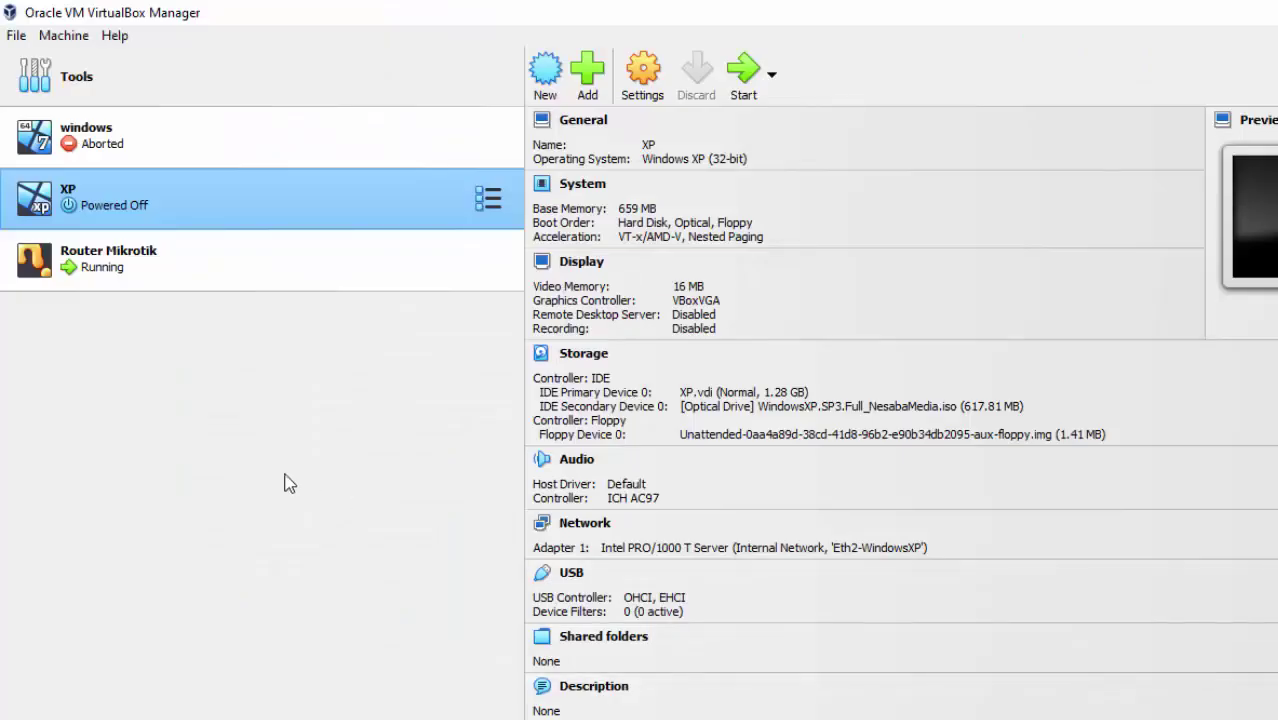
key(alt+Tab)
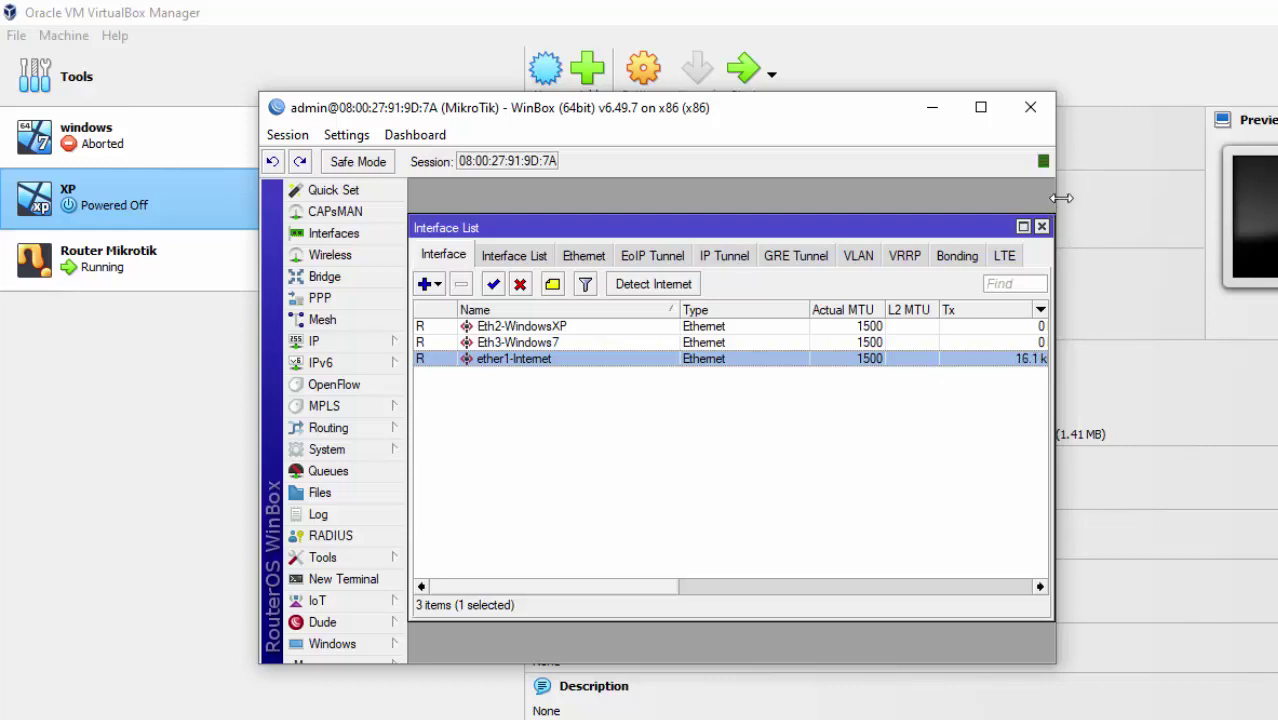
drag(1061, 198, 1196, 198)
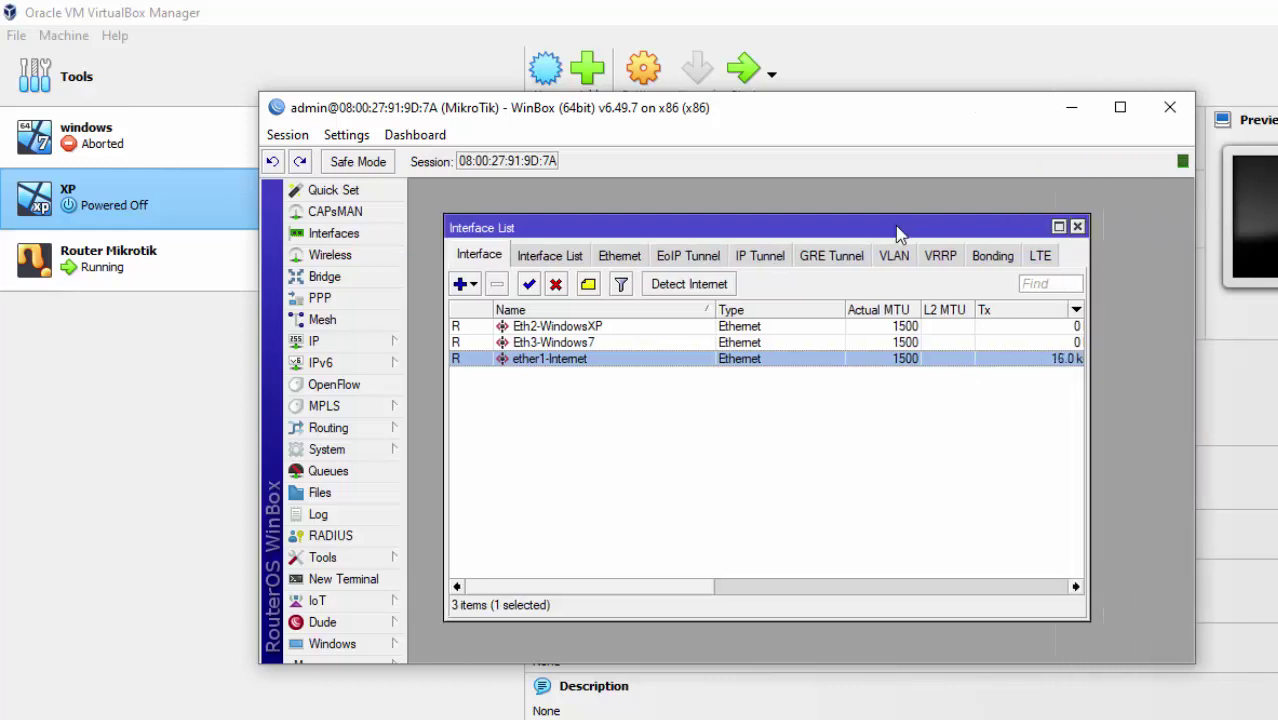
Add a DHCP client on ether1-Internet via IP > DHCP Client, then close the client list.
drag(860, 225, 927, 237)
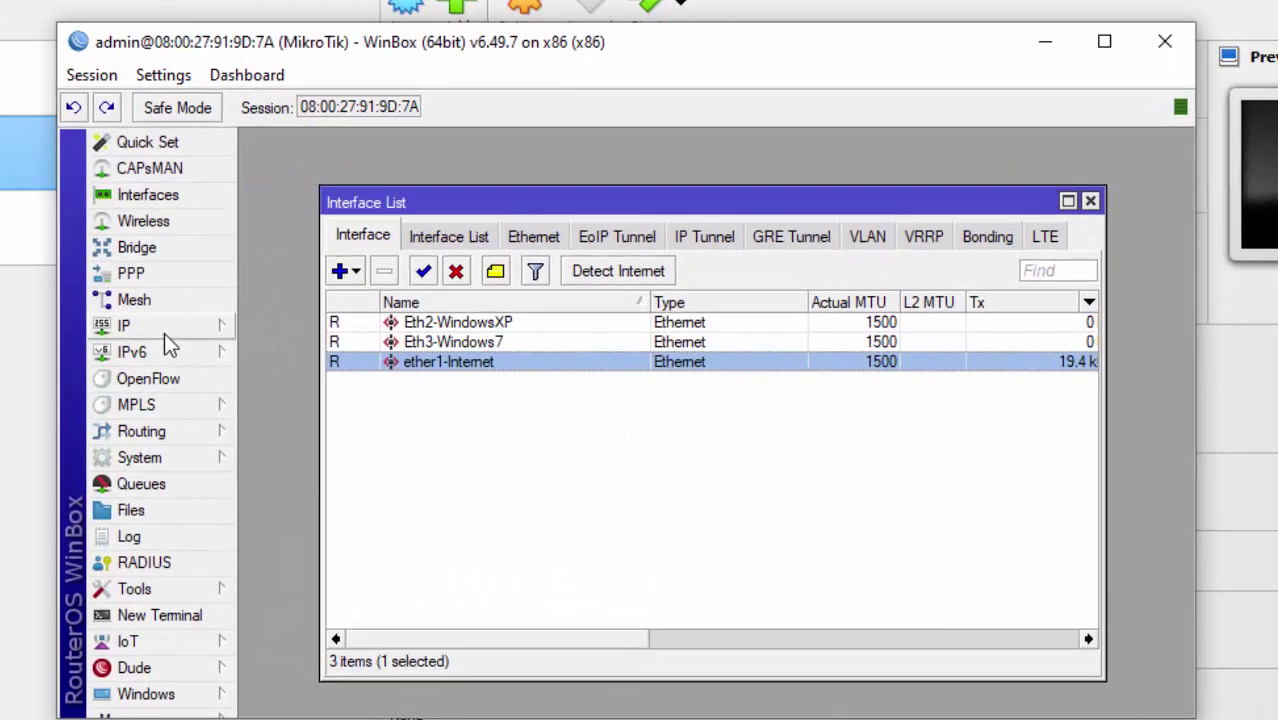
click(345, 343)
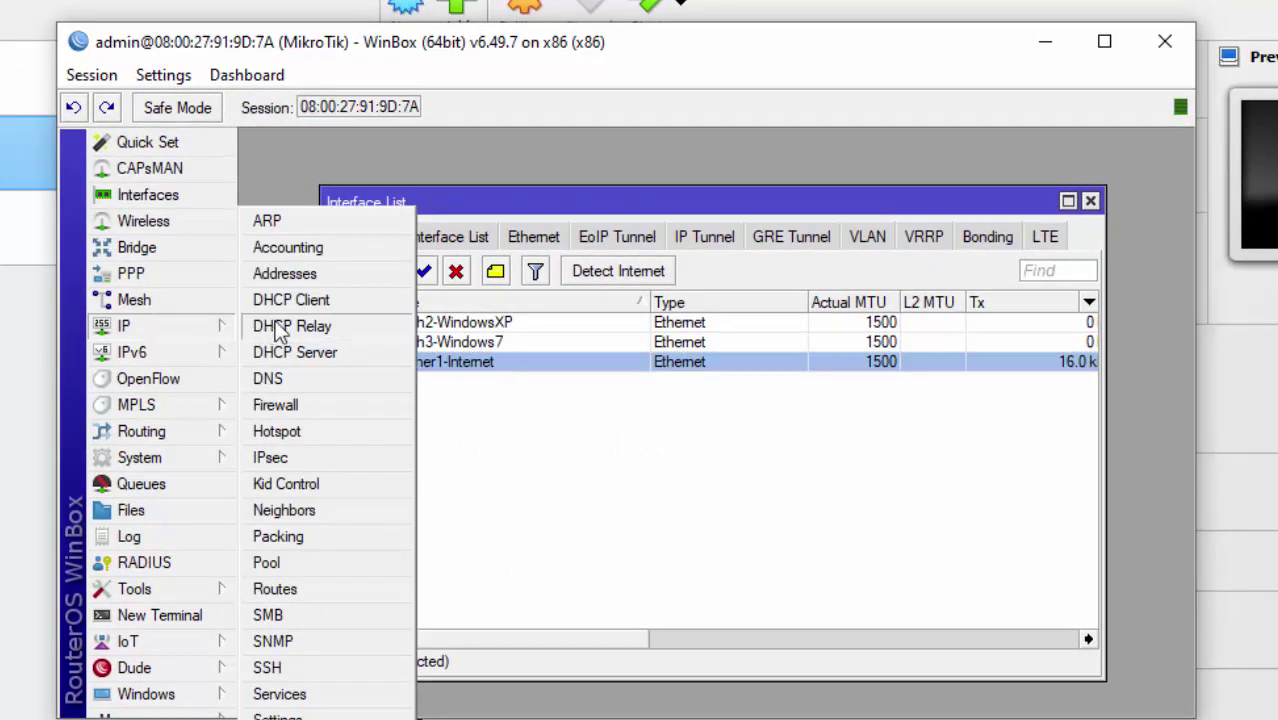
click(362, 307)
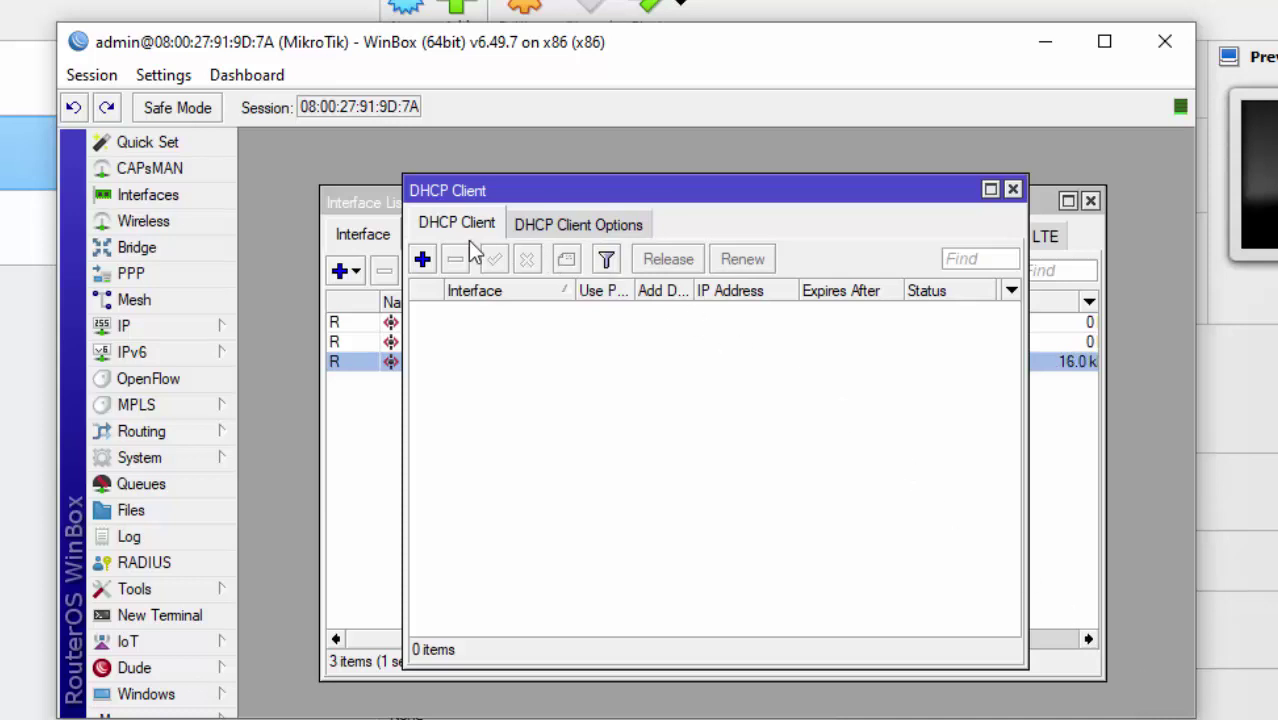
click(422, 259)
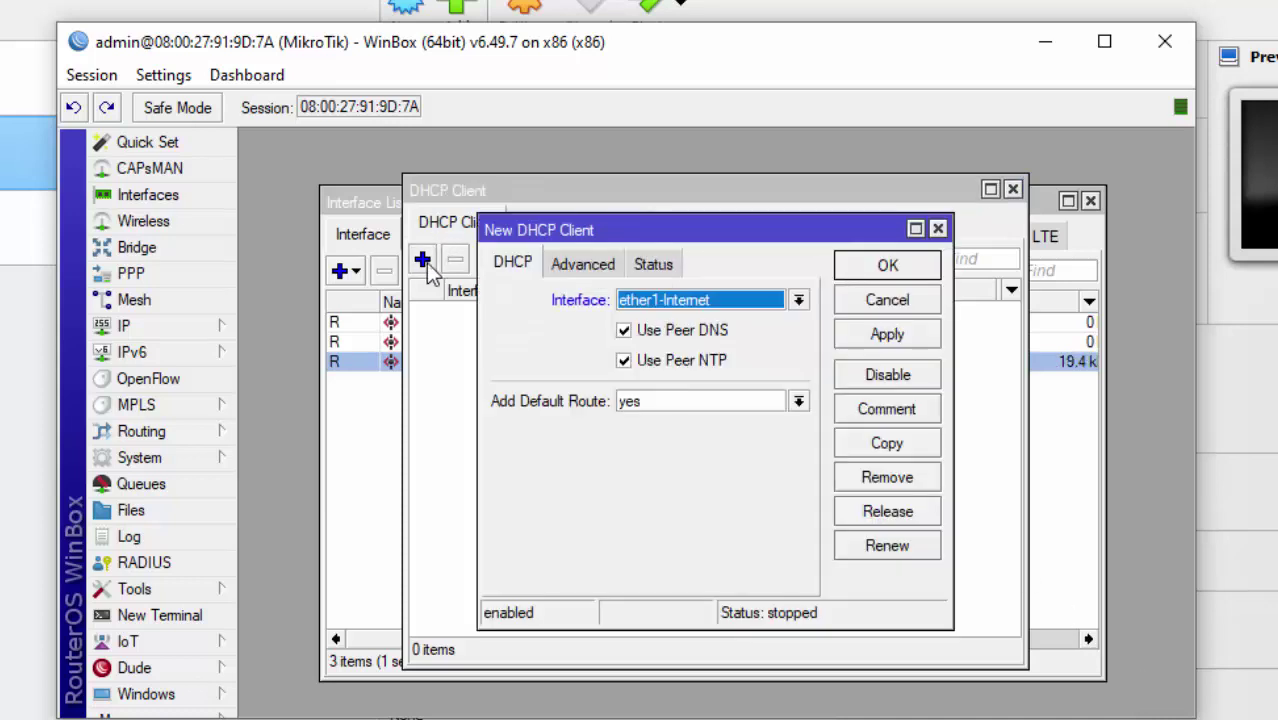
click(660, 300)
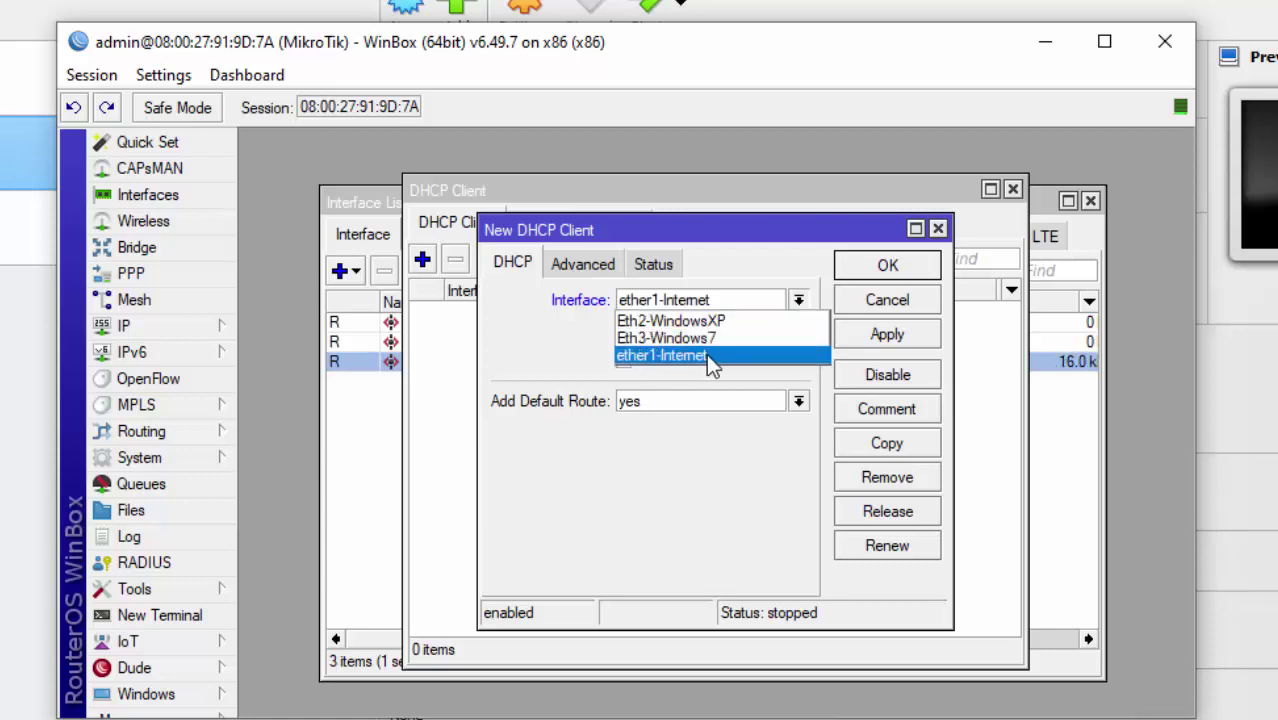
click(705, 355)
click(877, 336)
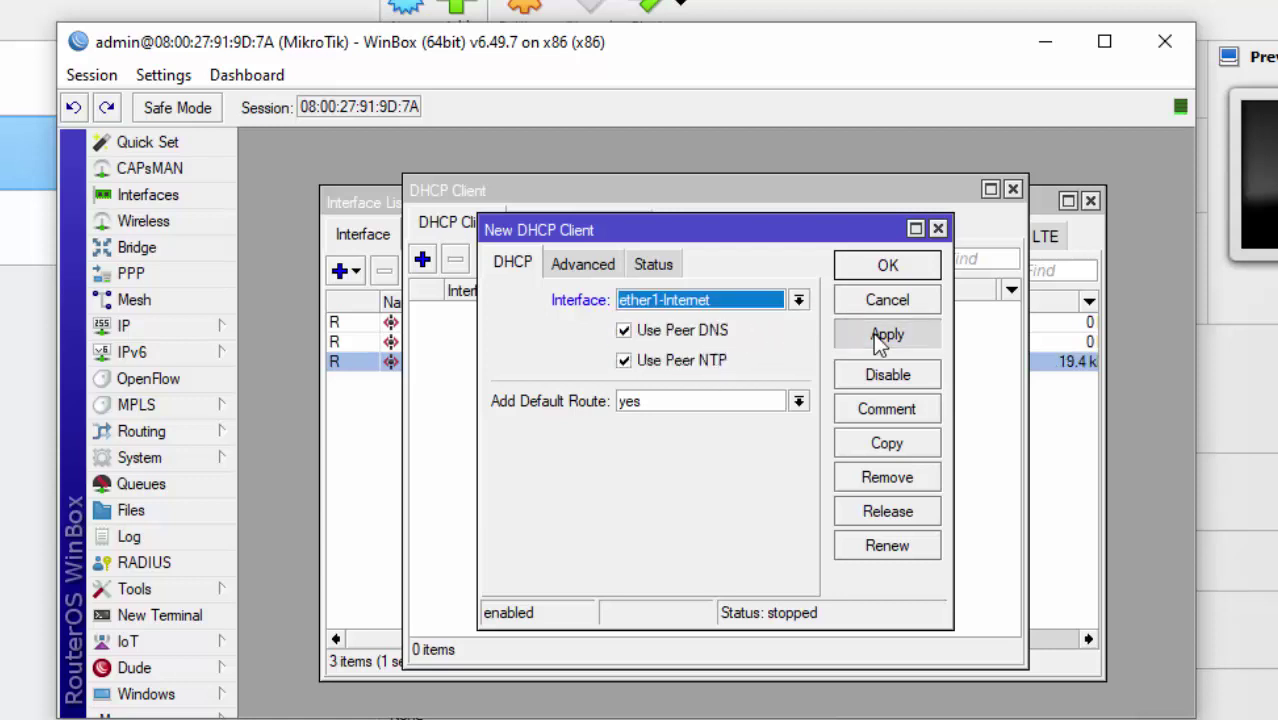
click(891, 268)
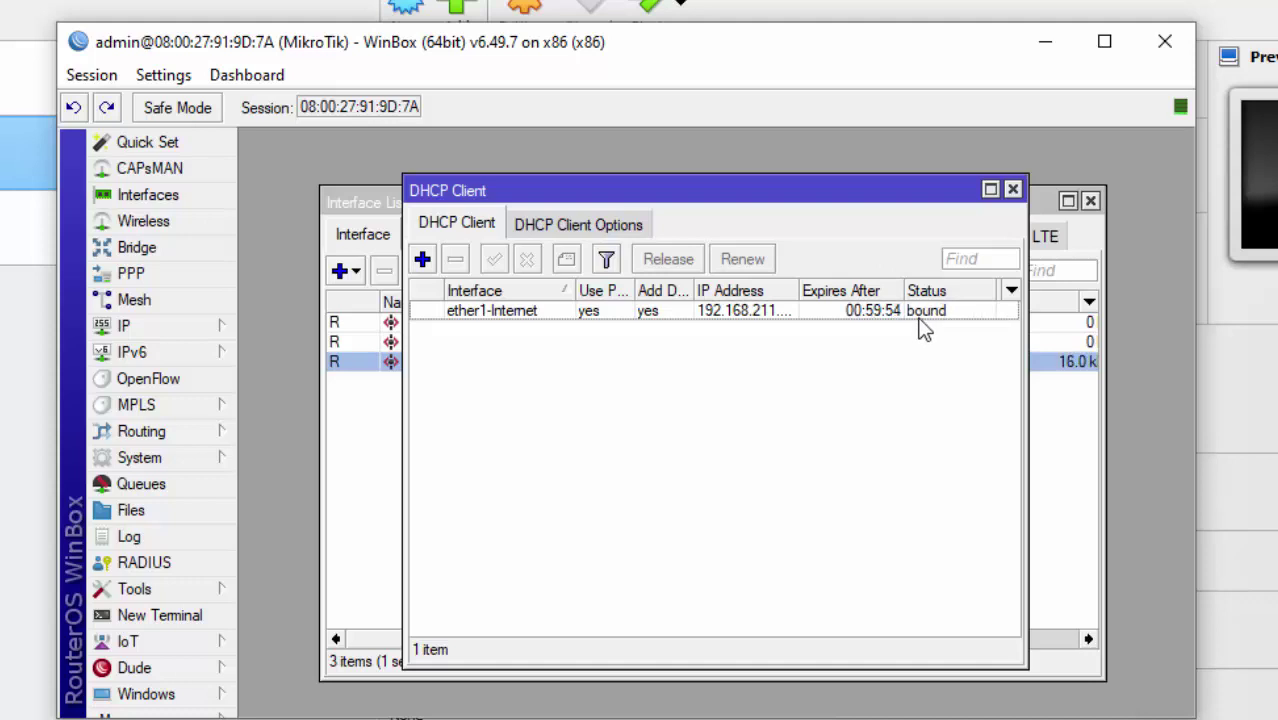
click(1013, 190)
Clear the interface selection and maximize the WinBox window.
drag(825, 204, 819, 188)
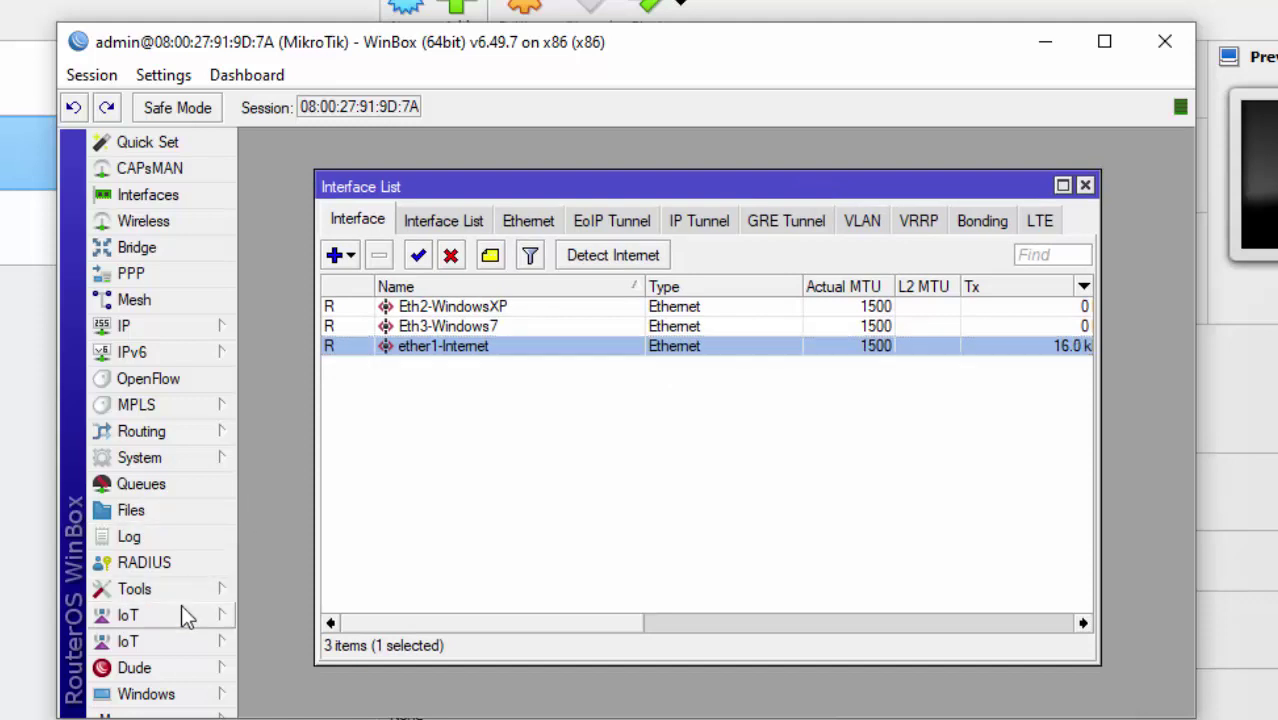
click(438, 488)
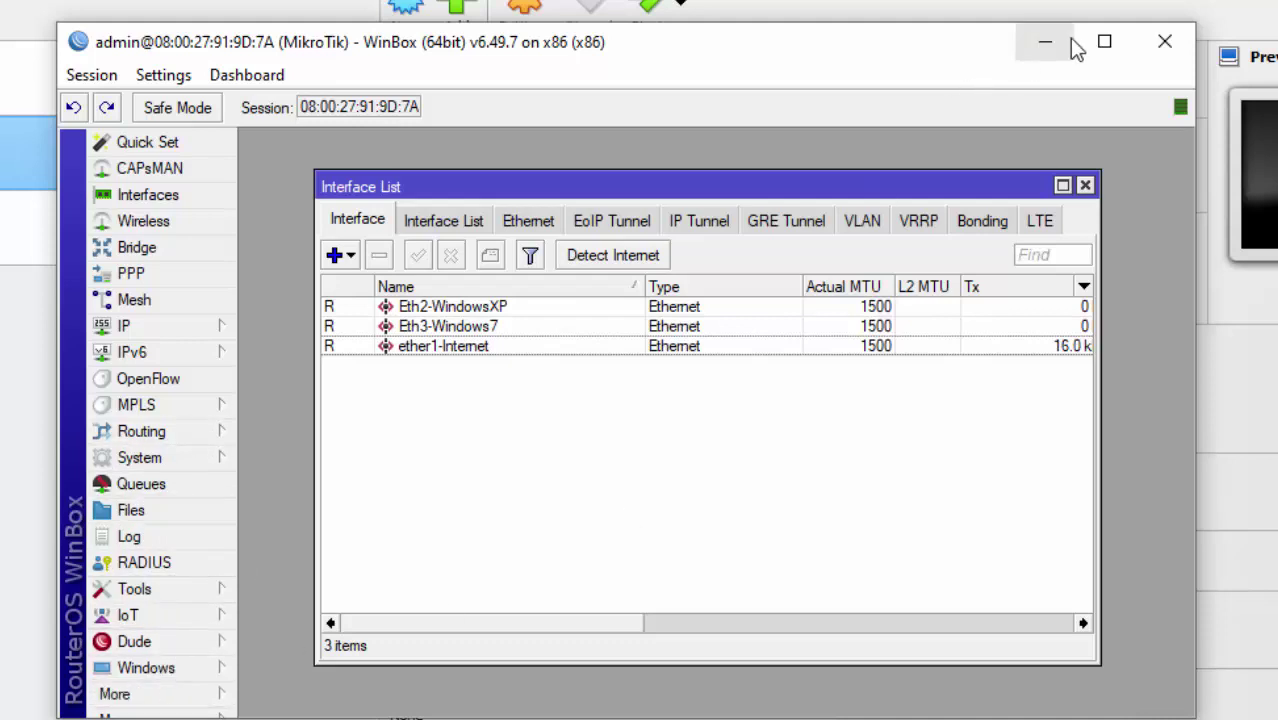
click(1104, 41)
Ping google.com from a new router terminal, close both terminals, and select ether1-Internet.
mouse_move(80, 660)
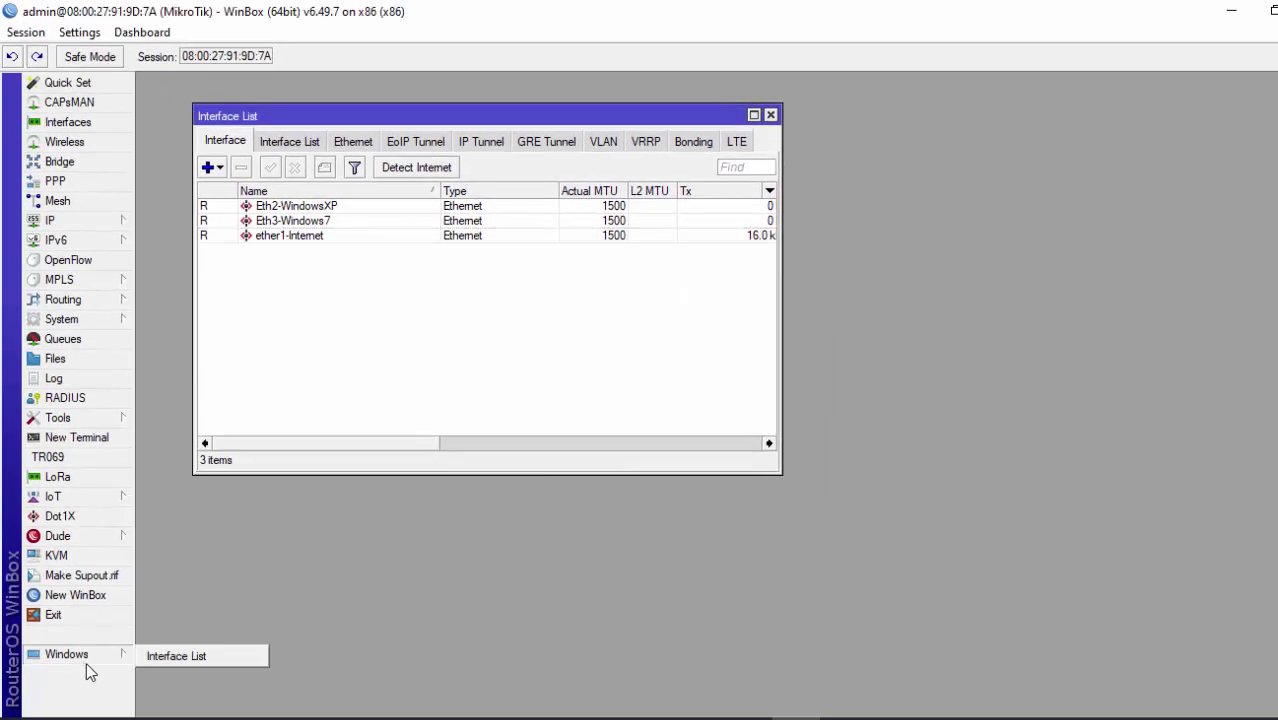
double_click(85, 440)
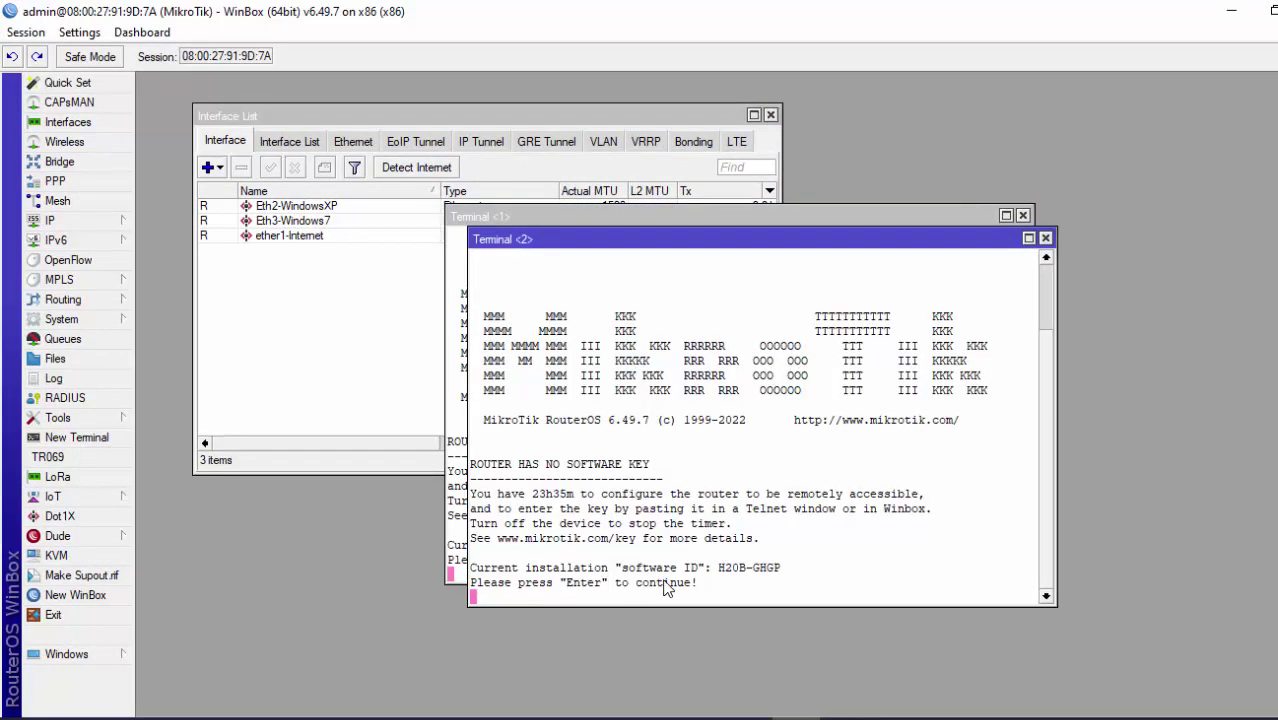
key(Return)
text(pin)
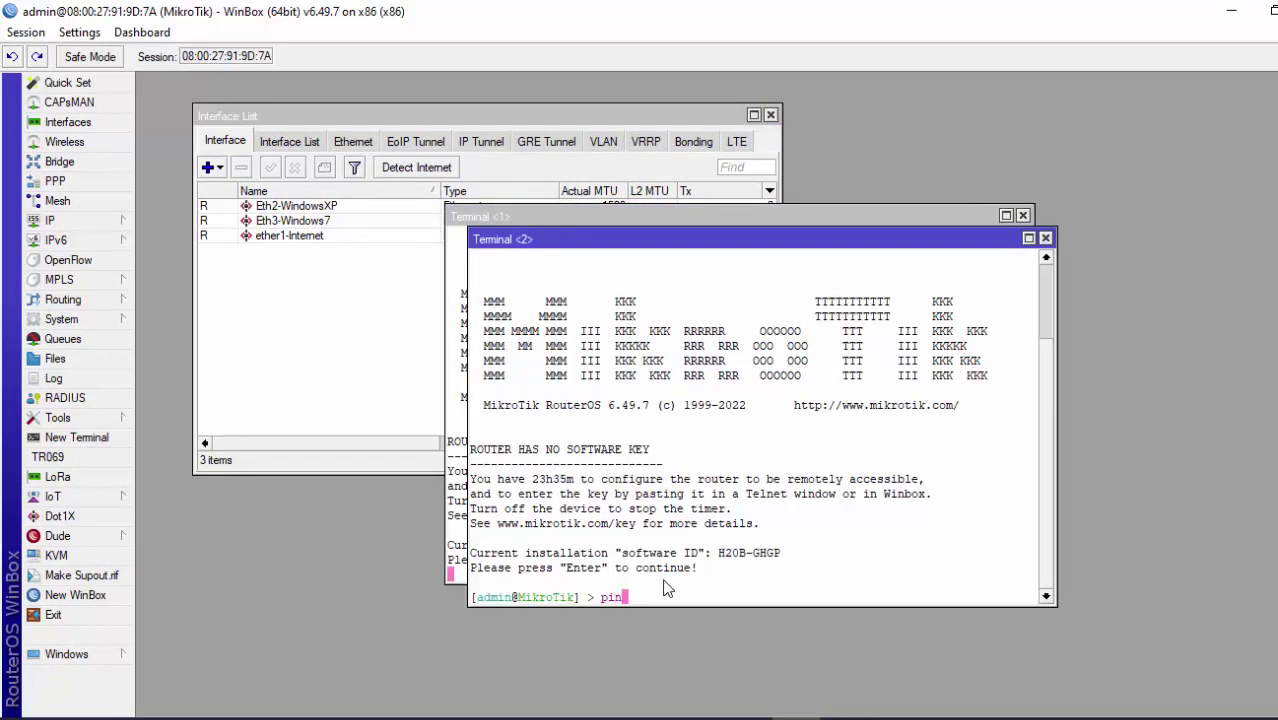
text(g google.com)
key(Return)
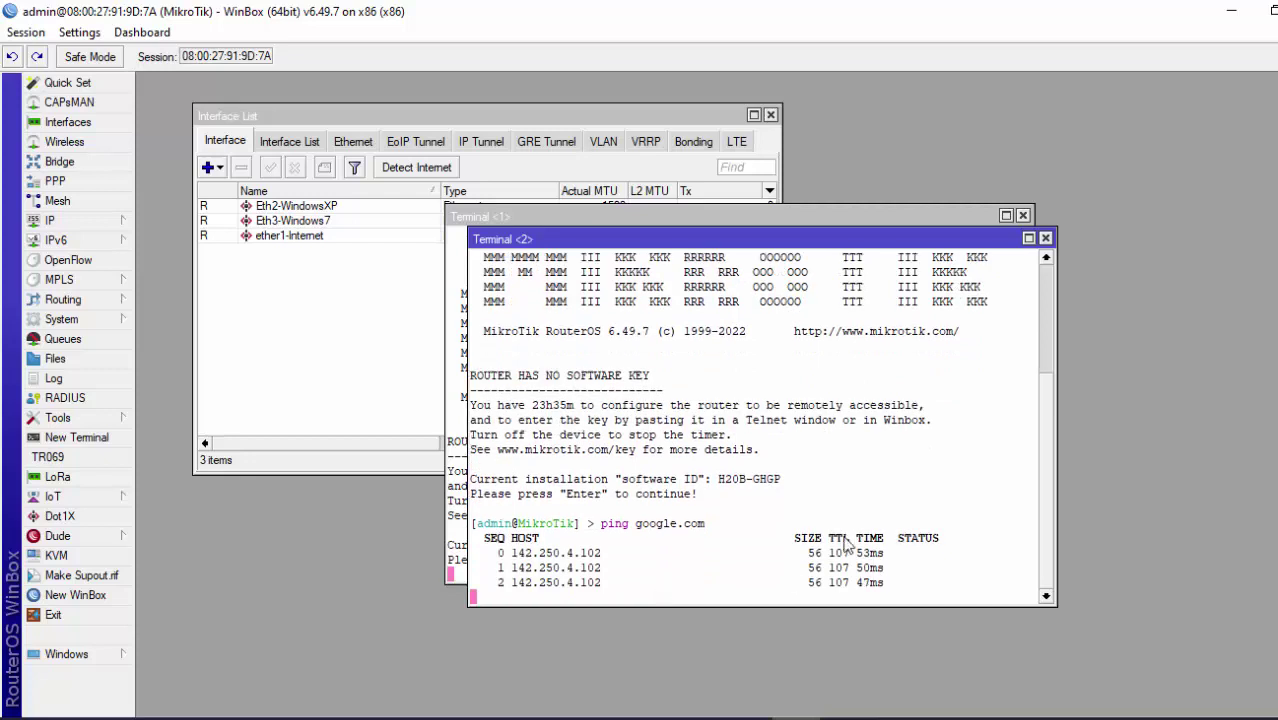
click(1045, 239)
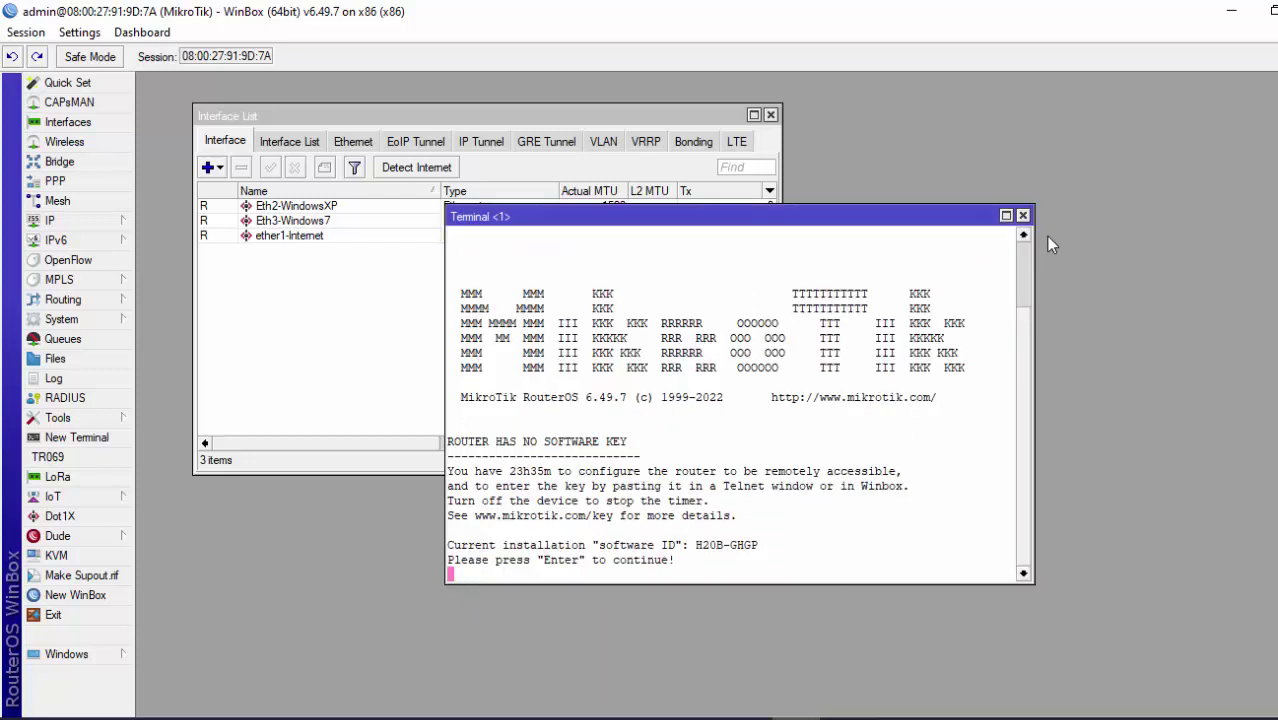
click(1022, 215)
drag(468, 117, 545, 151)
click(383, 269)
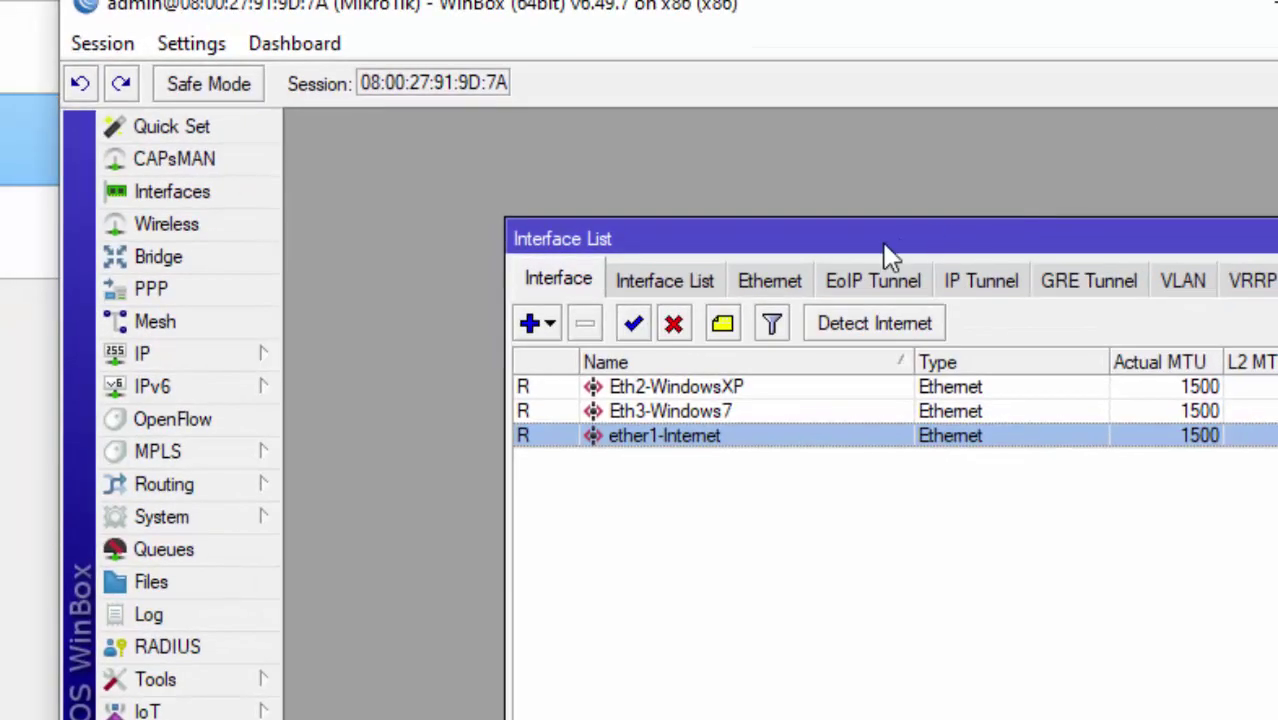
Bring VirtualBox Manager forward and start the XP virtual machine.
drag(494, 93, 417, 32)
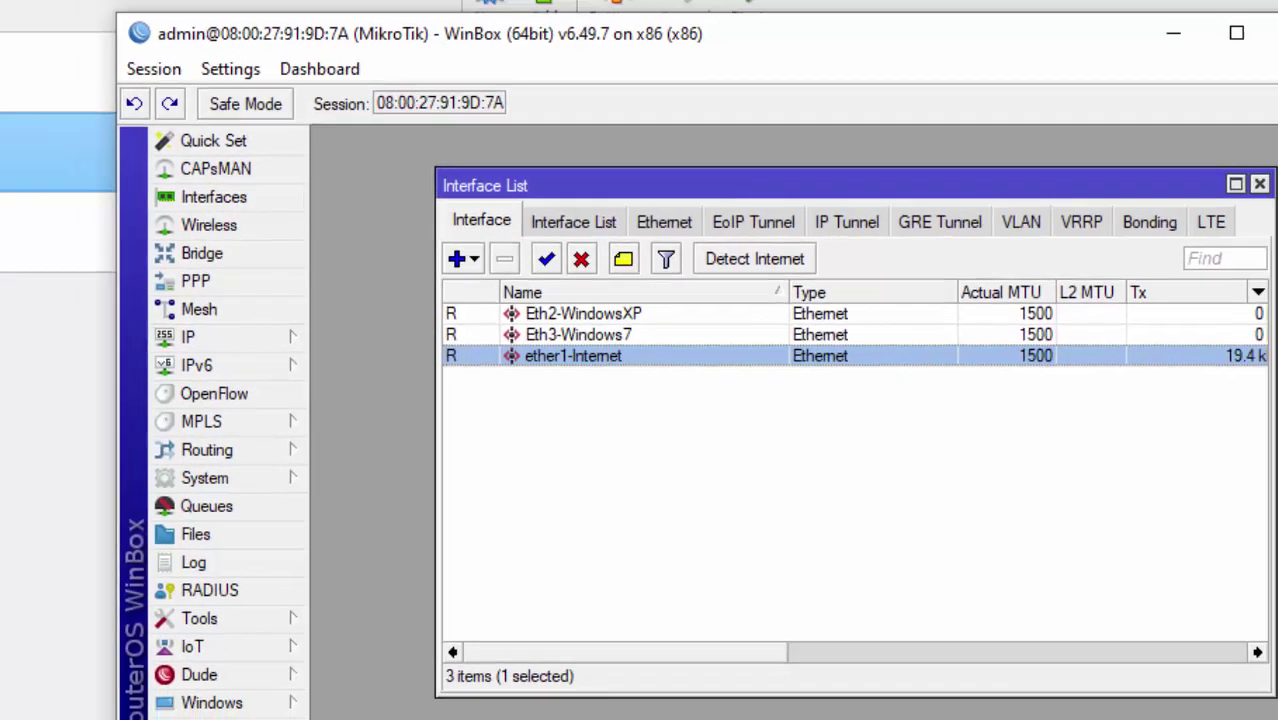
click(95, 192)
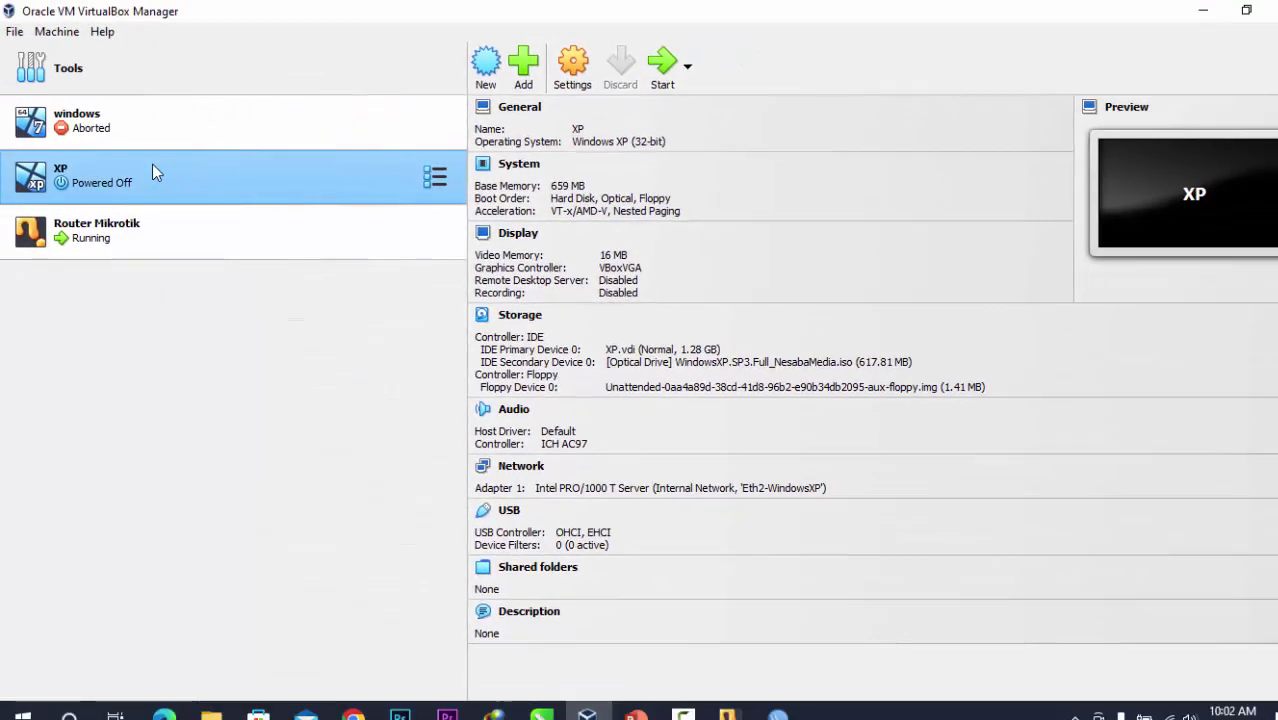
click(681, 69)
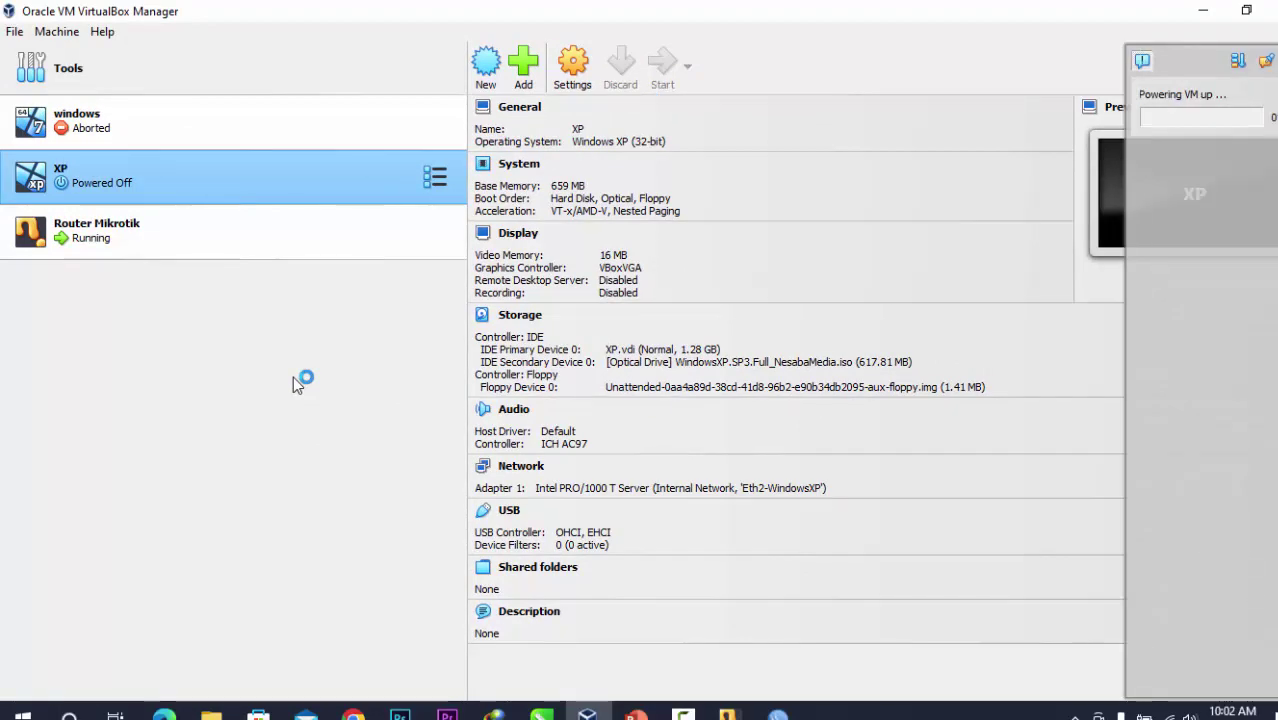
Show the checklist slide full screen with Address List eth 2&3 ticked, then open the Start menu.
mouse_move(635, 714)
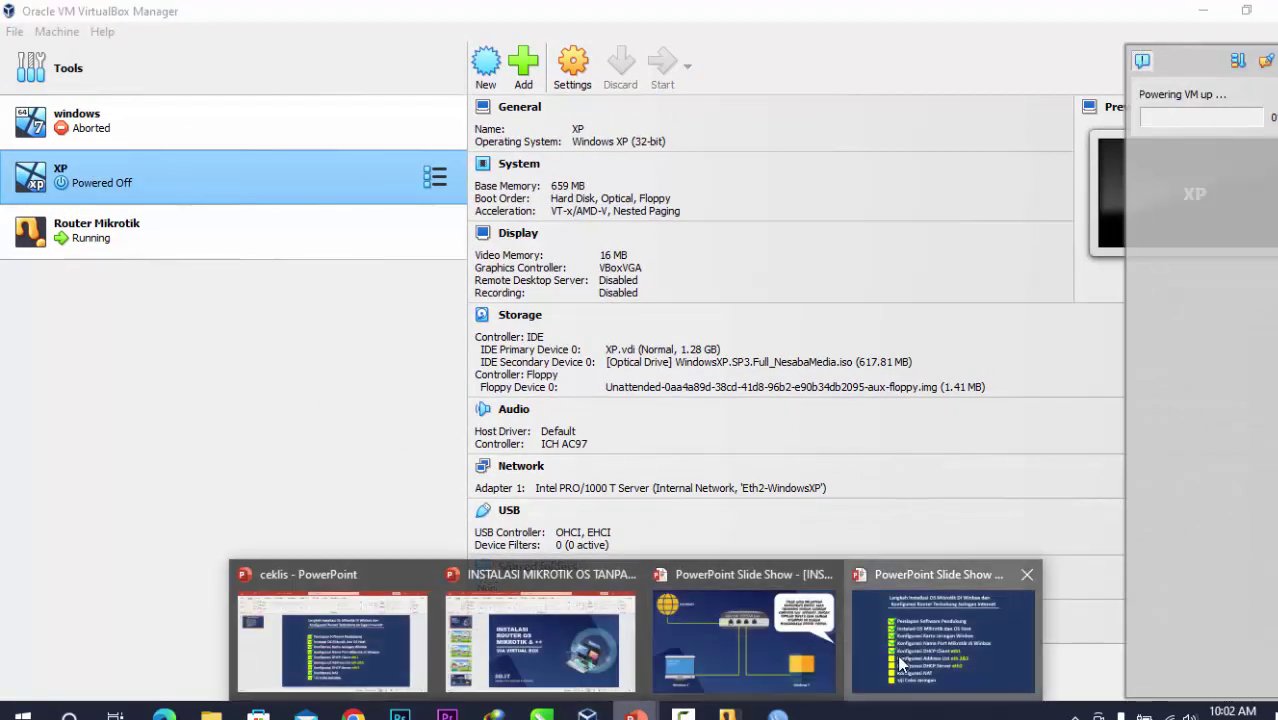
click(904, 662)
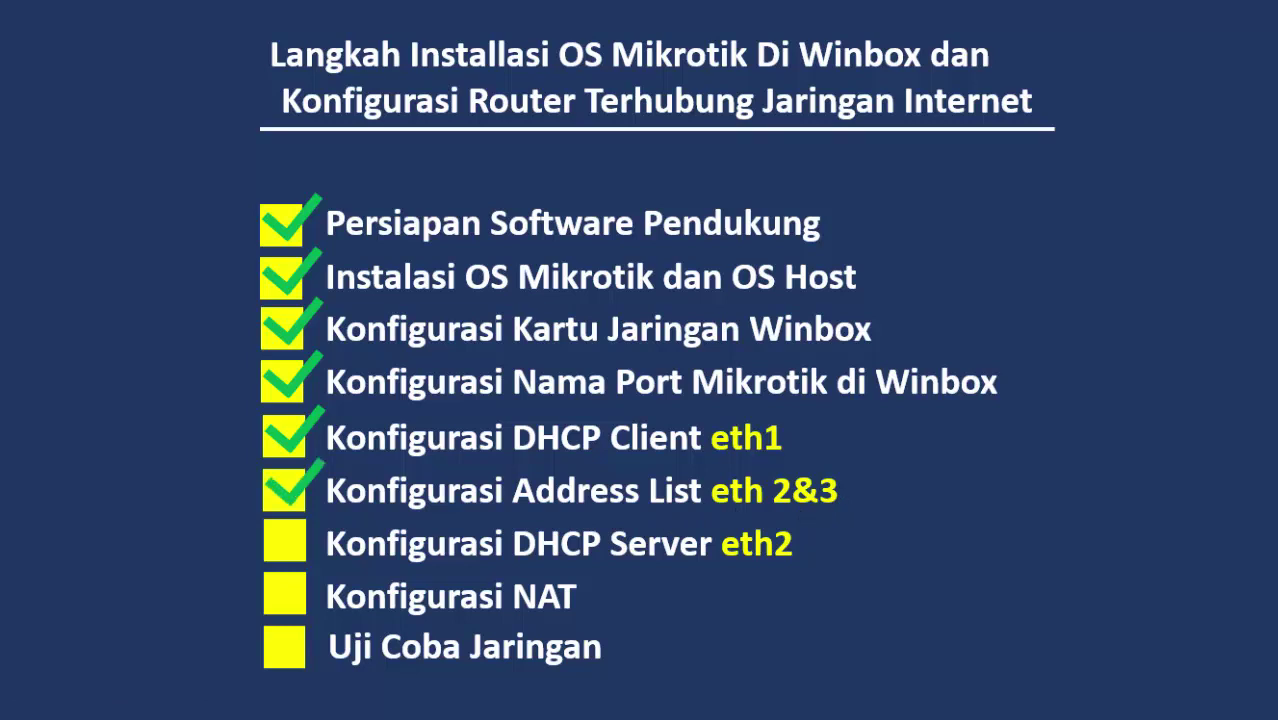
key(super)
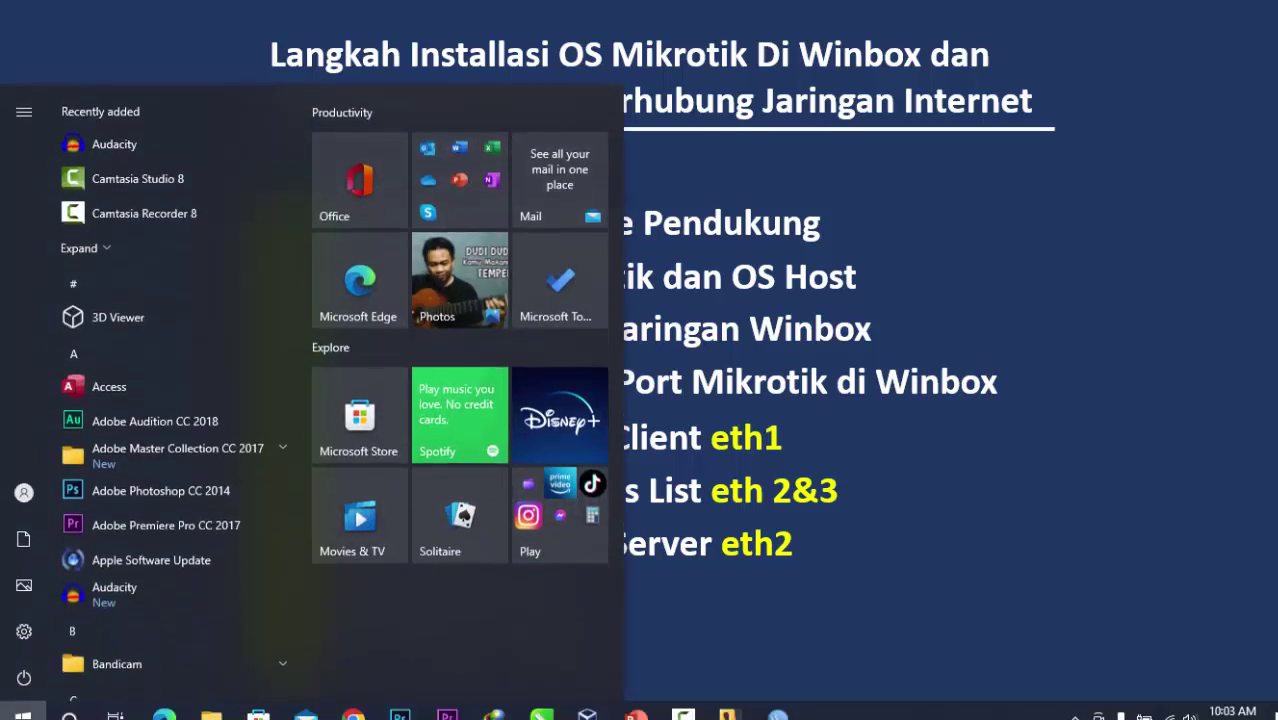
Start the windows VM from VirtualBox Manager, then bring WinBox back to the front.
click(587, 715)
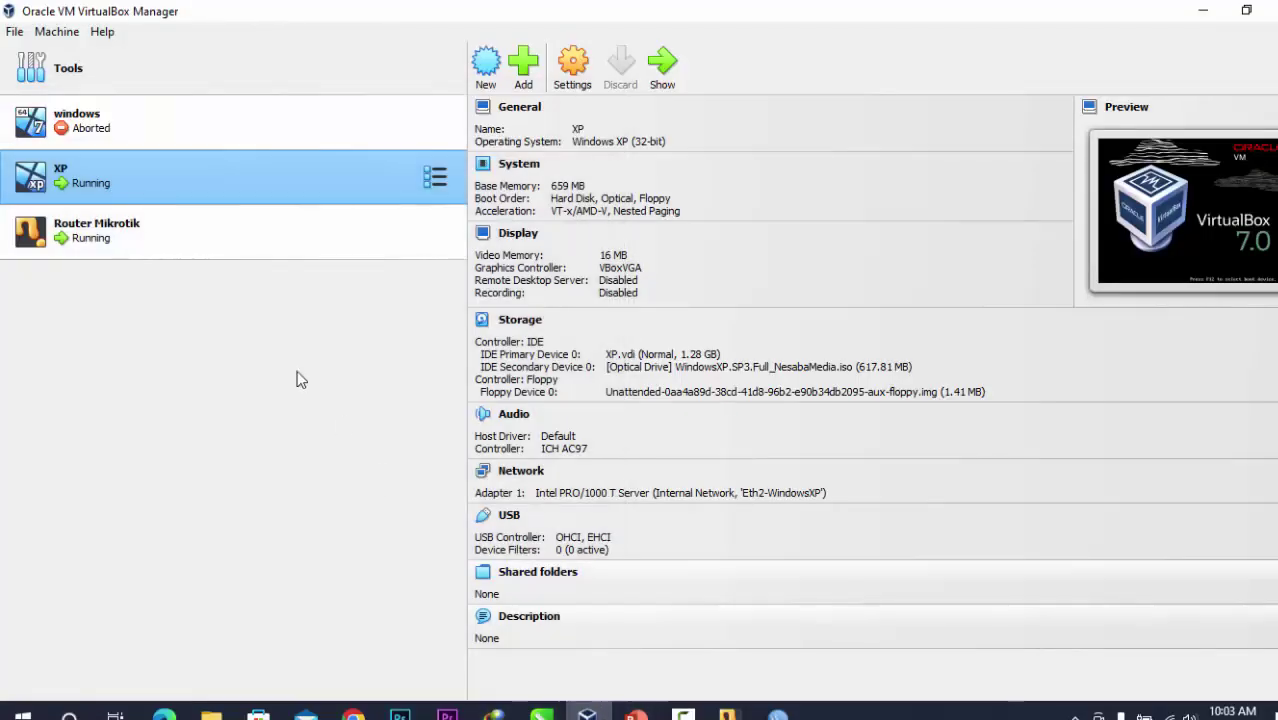
click(190, 142)
click(662, 65)
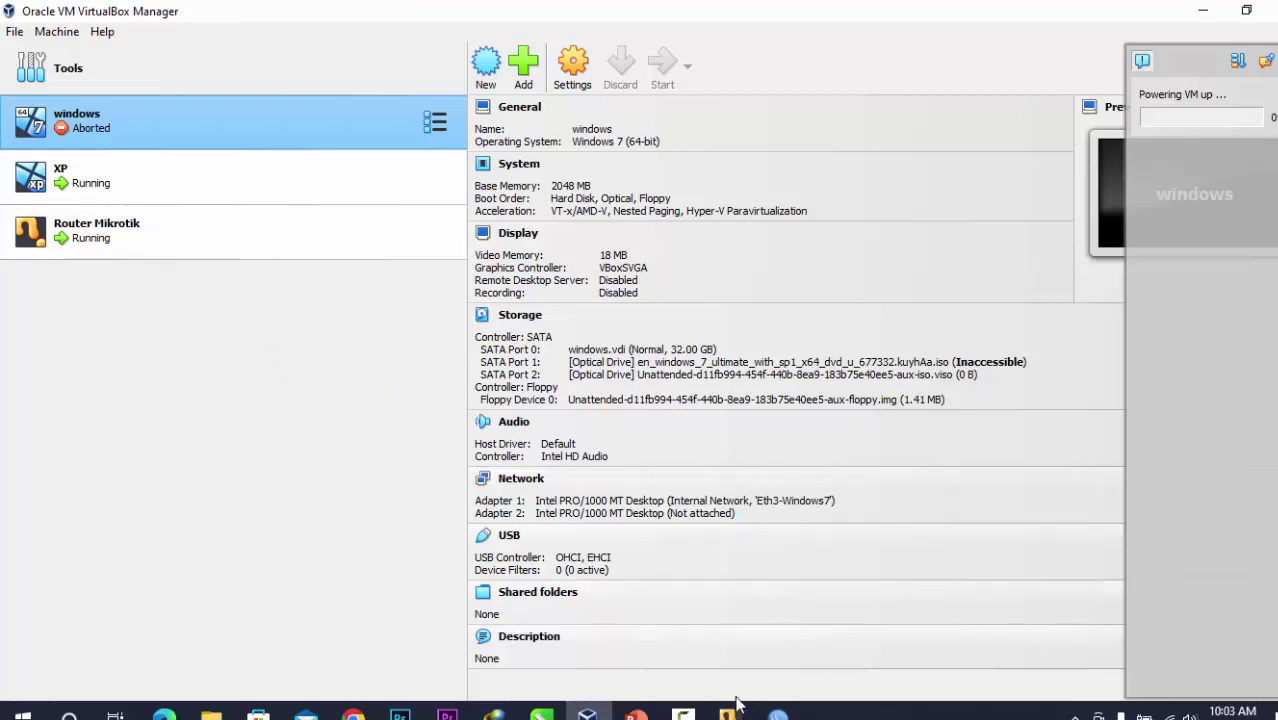
click(778, 712)
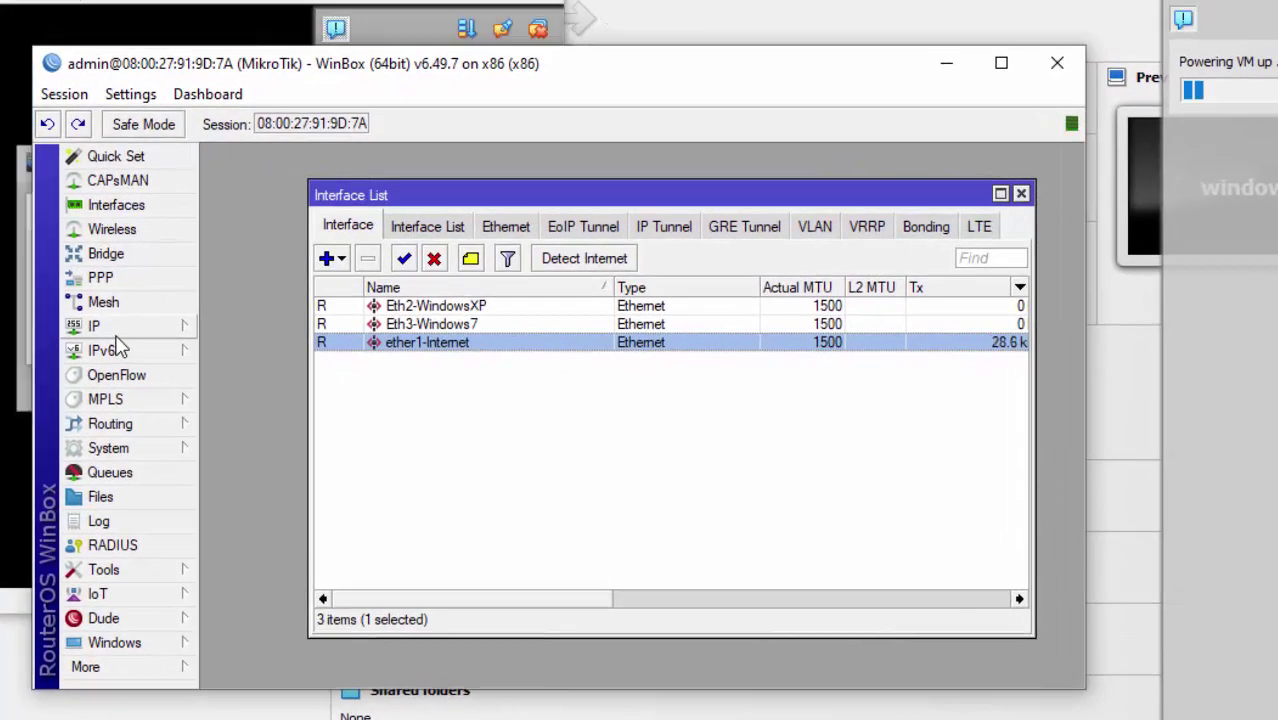
Open IP > Addresses and widen it to show 192.168.211.215/24 on ether1-Internet in full.
click(115, 338)
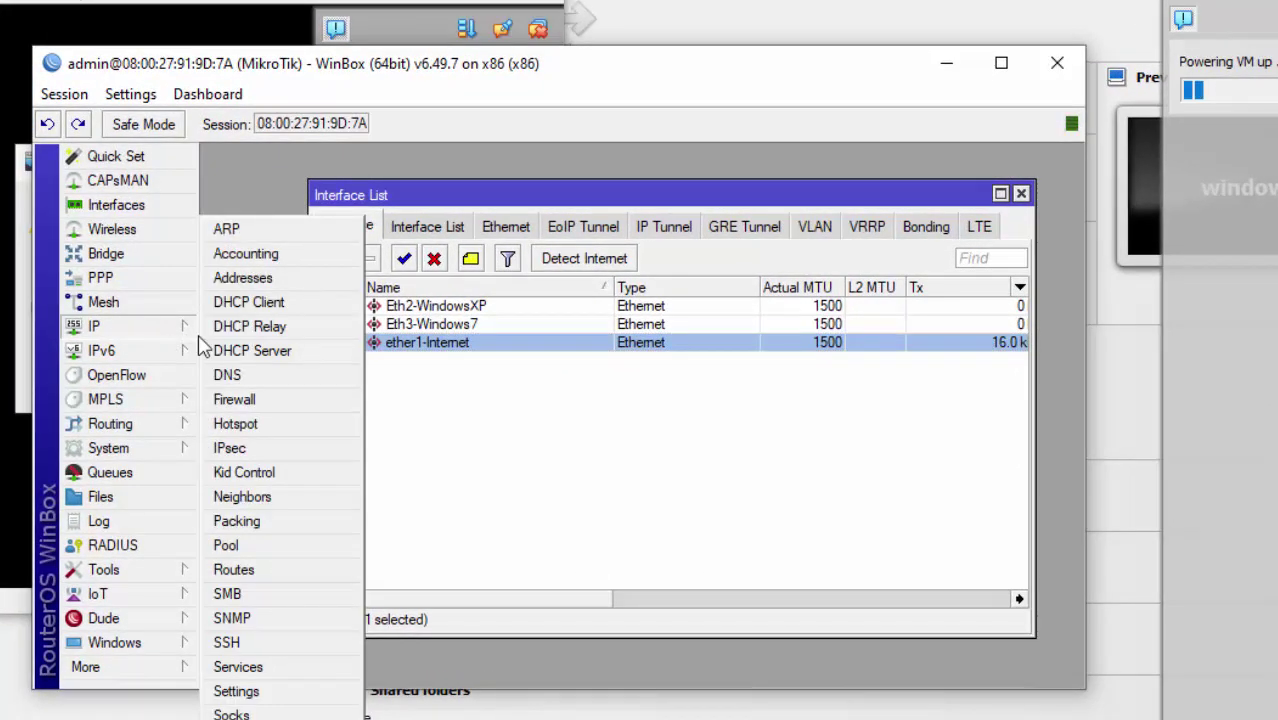
click(300, 286)
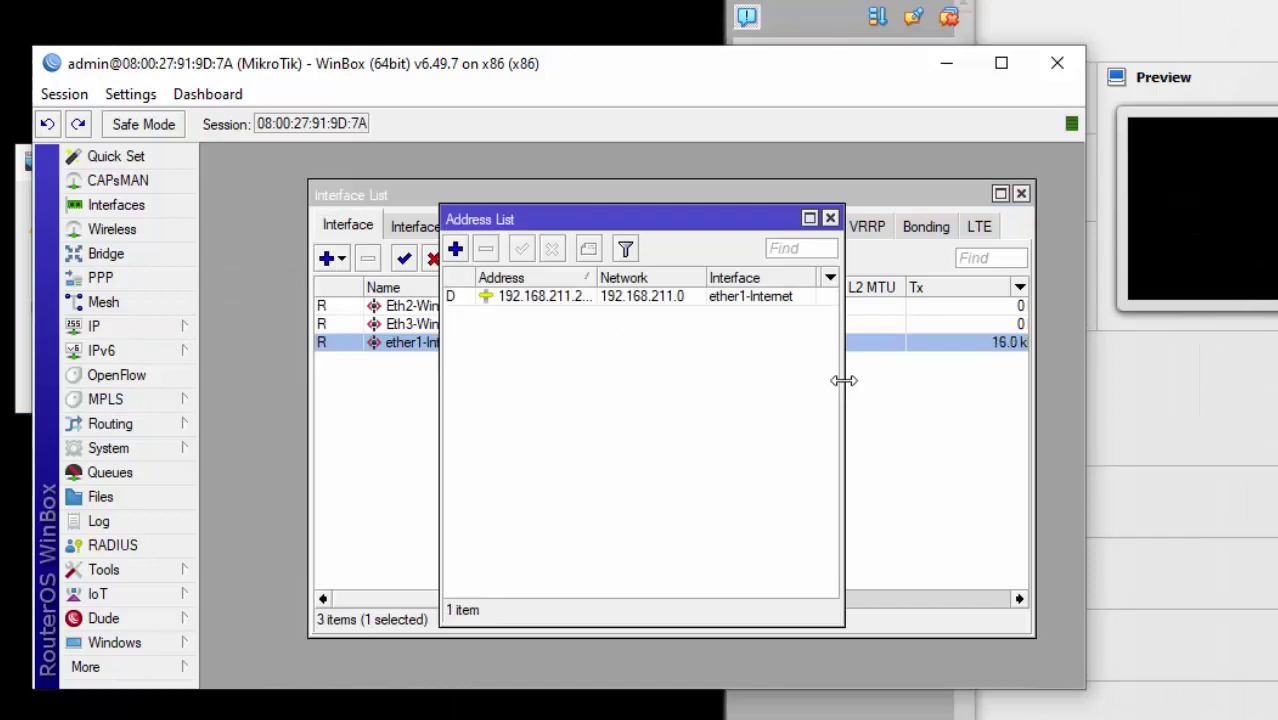
drag(843, 377, 936, 379)
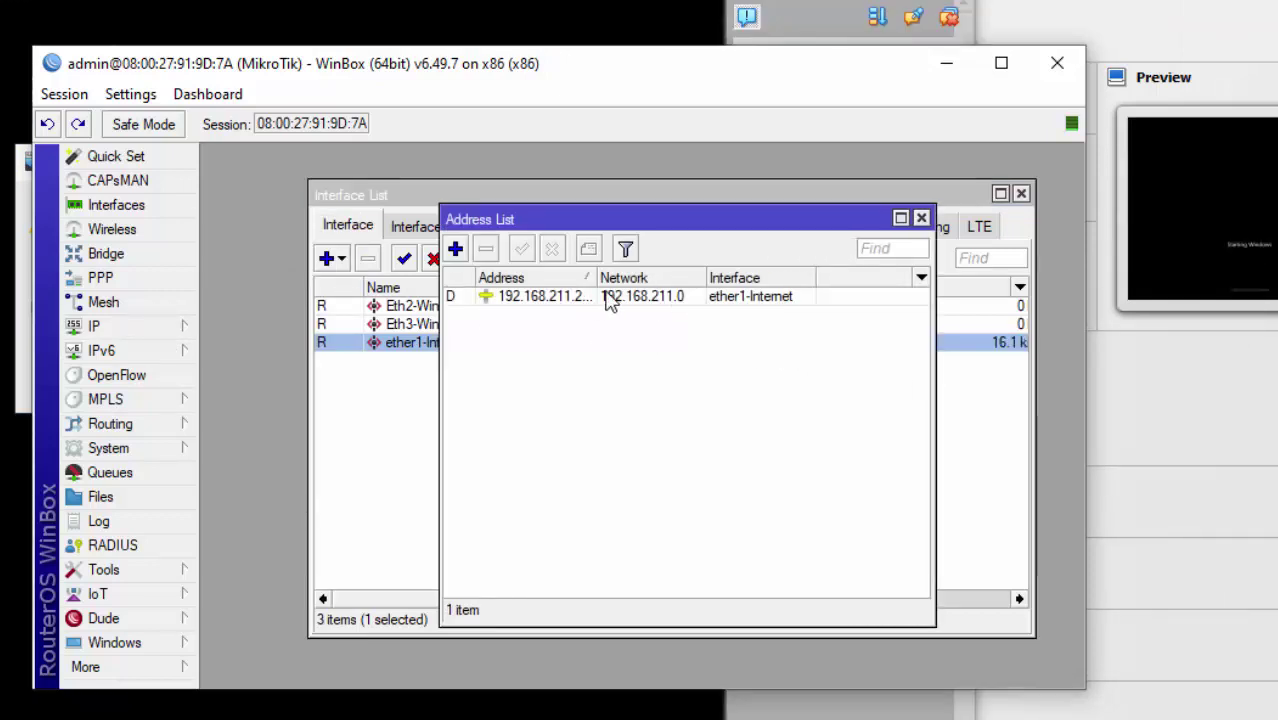
click(569, 300)
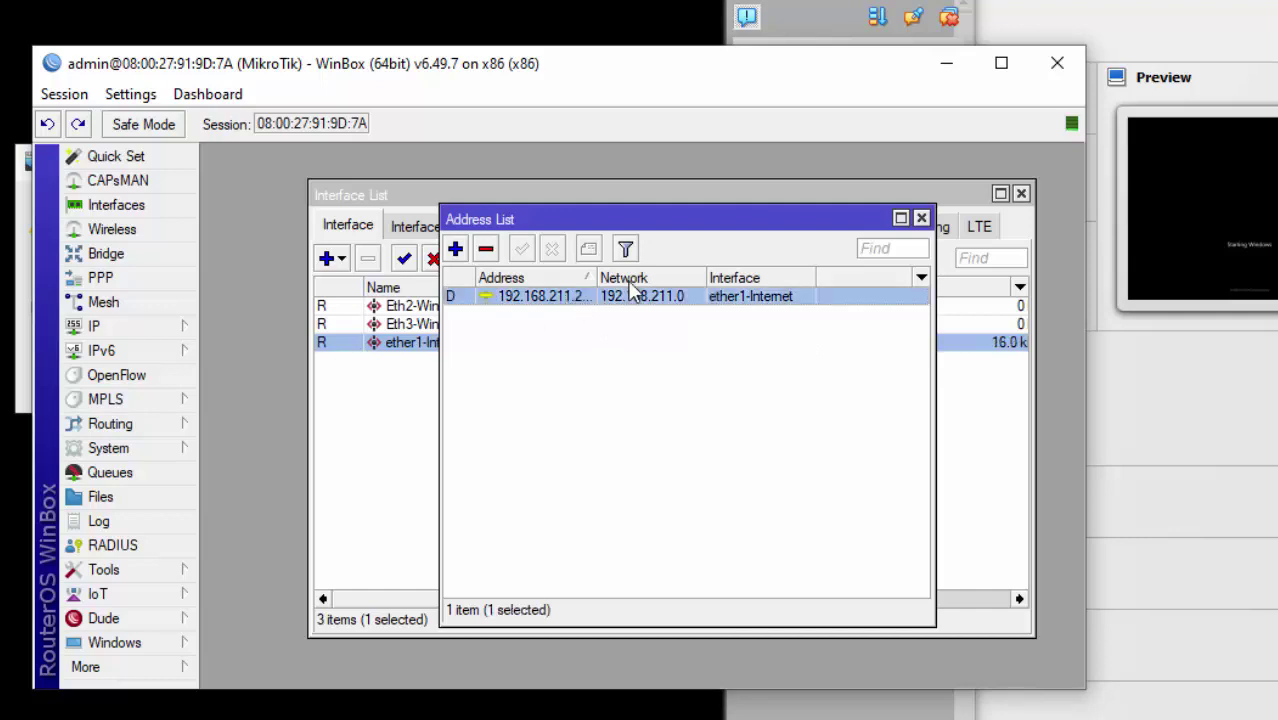
drag(594, 283, 644, 283)
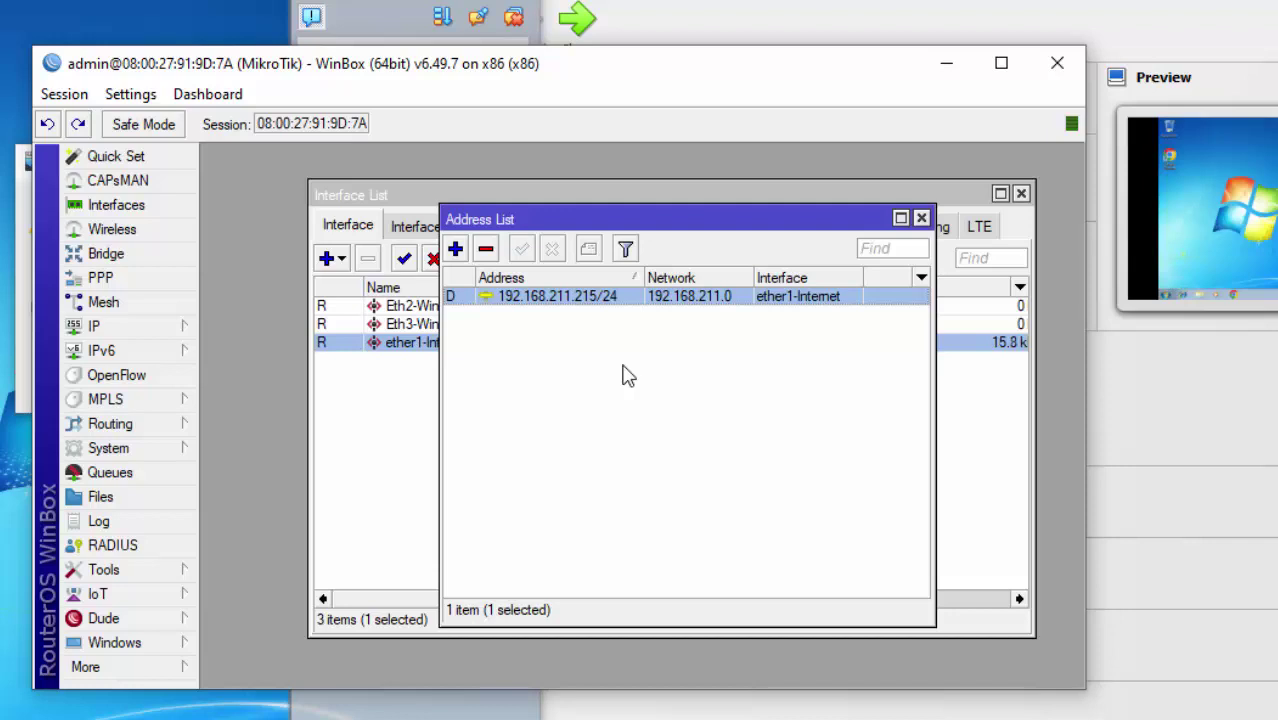
Add the address 192.168.100.1/24 on interface Eth2-WindowsXP.
click(455, 249)
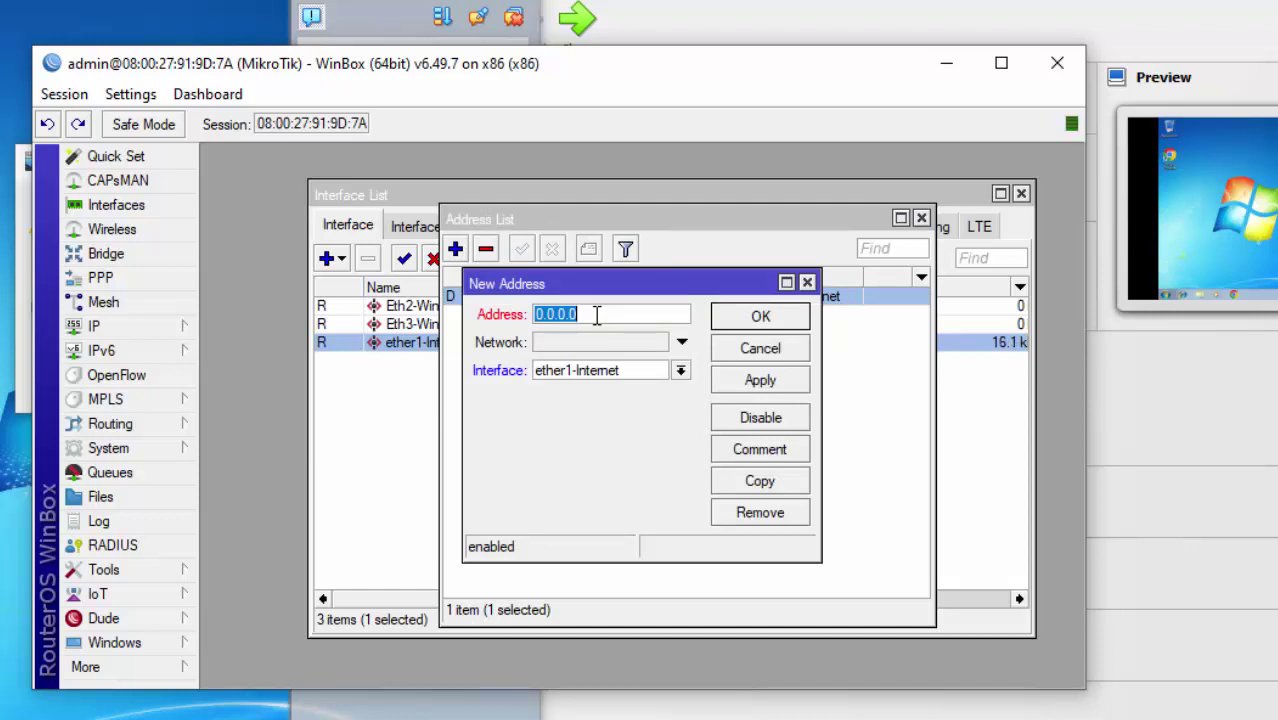
text(192.)
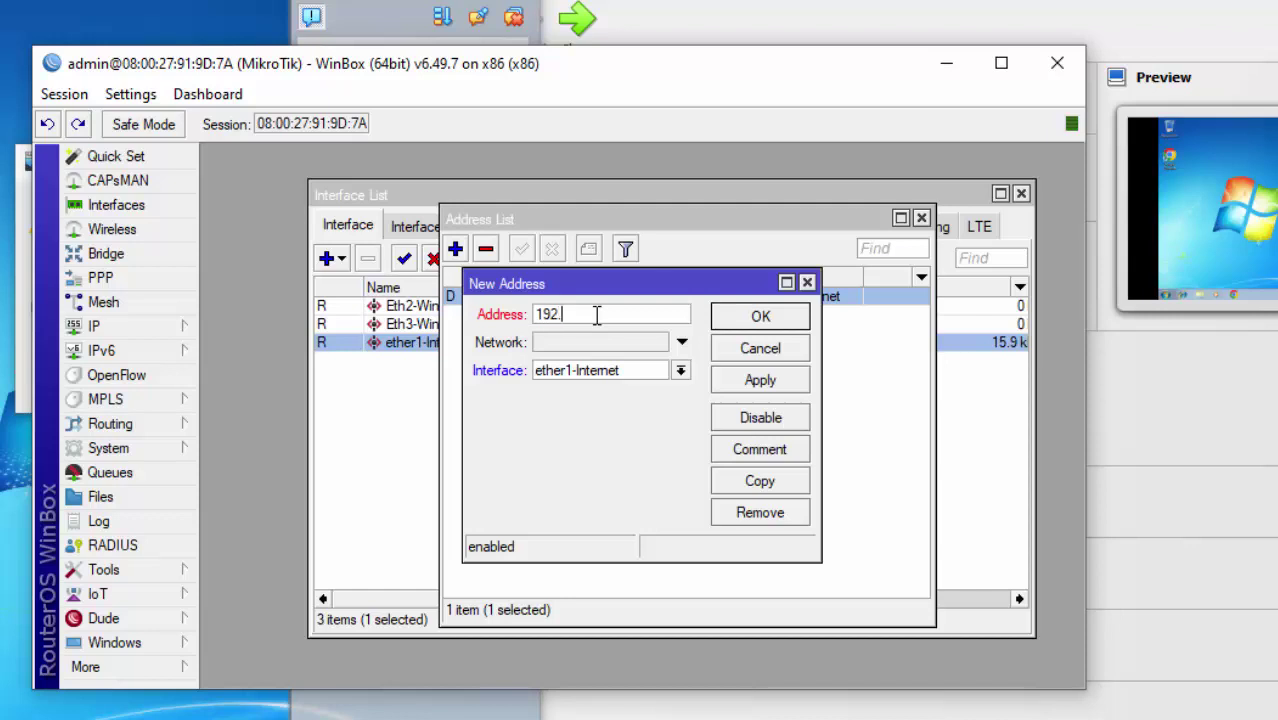
text(168.100)
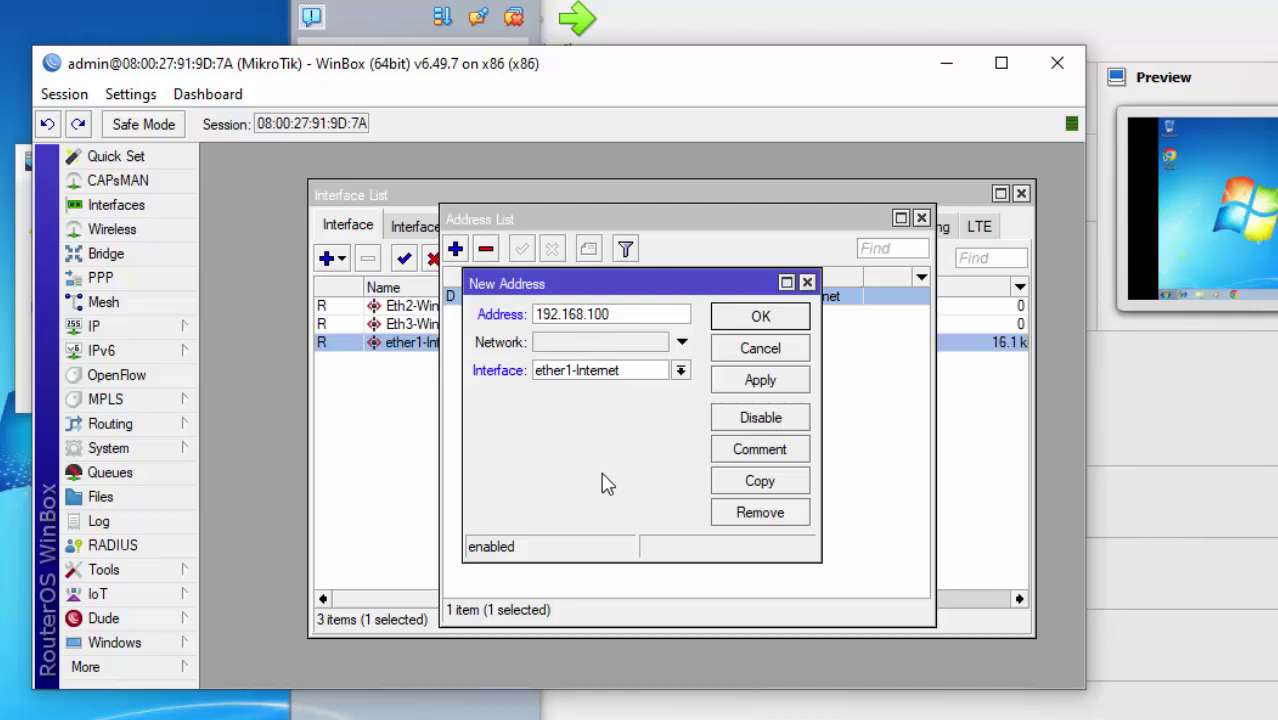
text(.100)
key(BackSpace)
key(BackSpace)
text(/2)
click(680, 371)
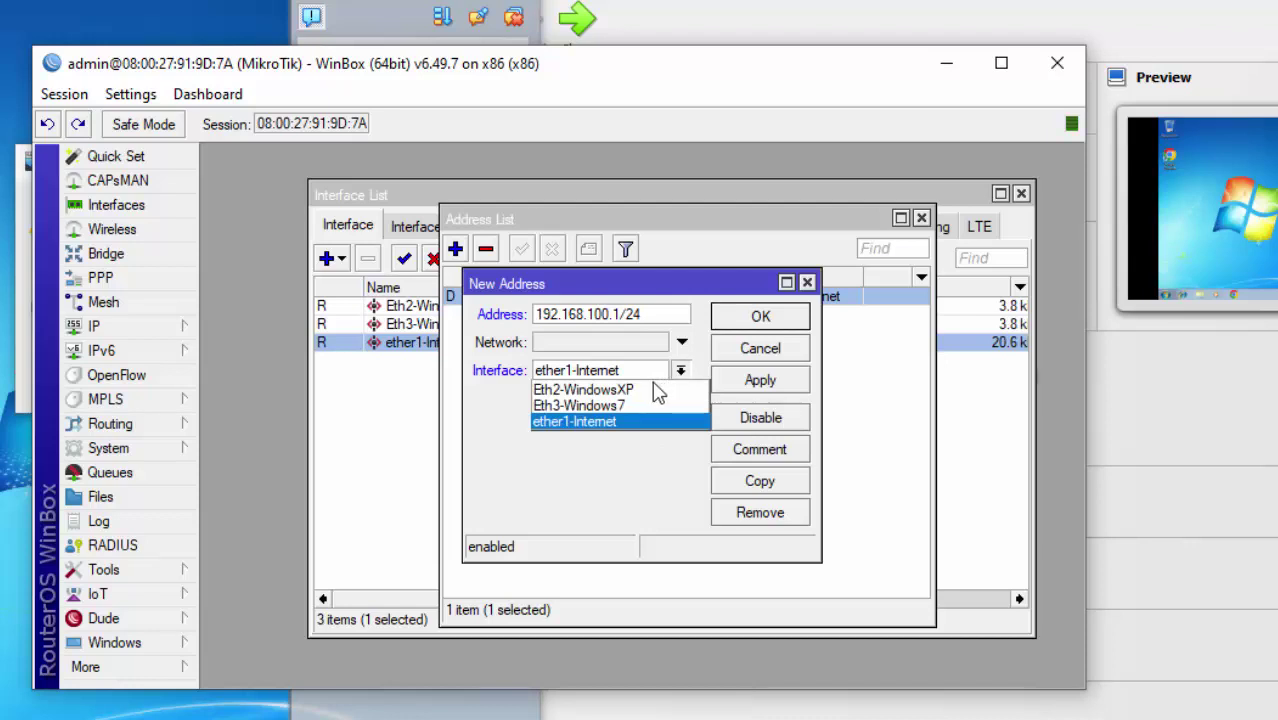
click(610, 389)
click(757, 380)
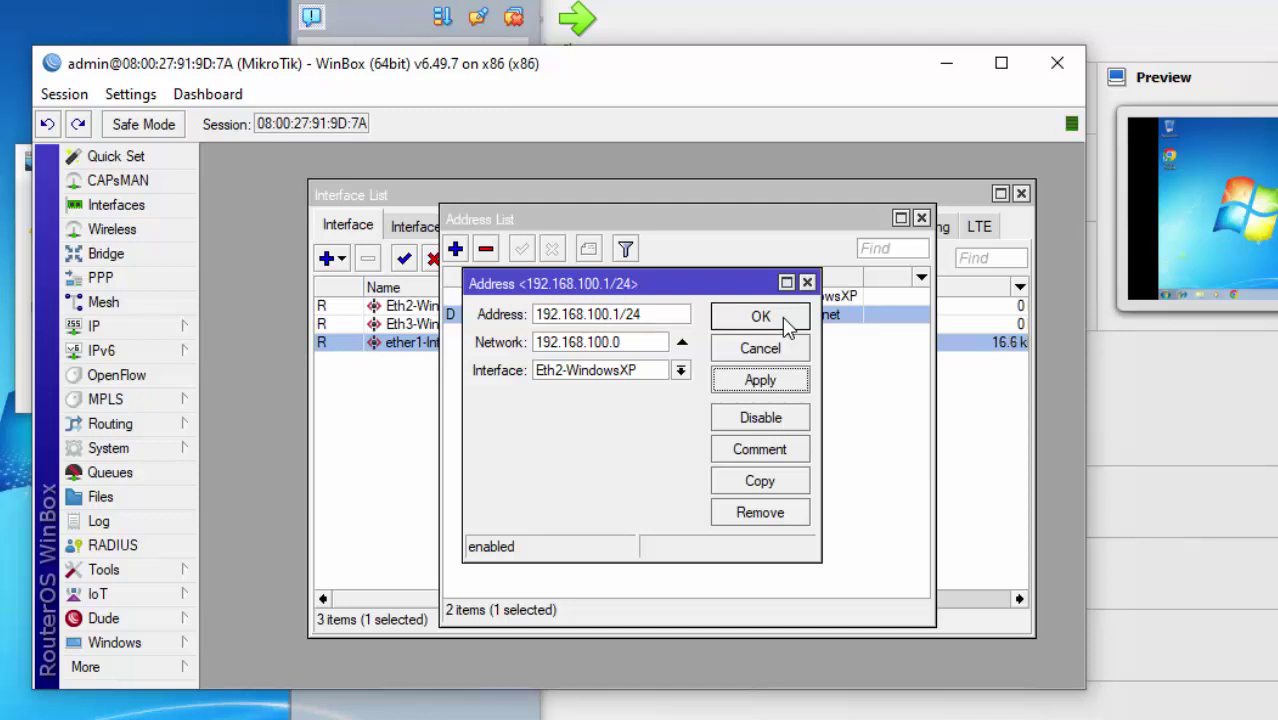
click(785, 320)
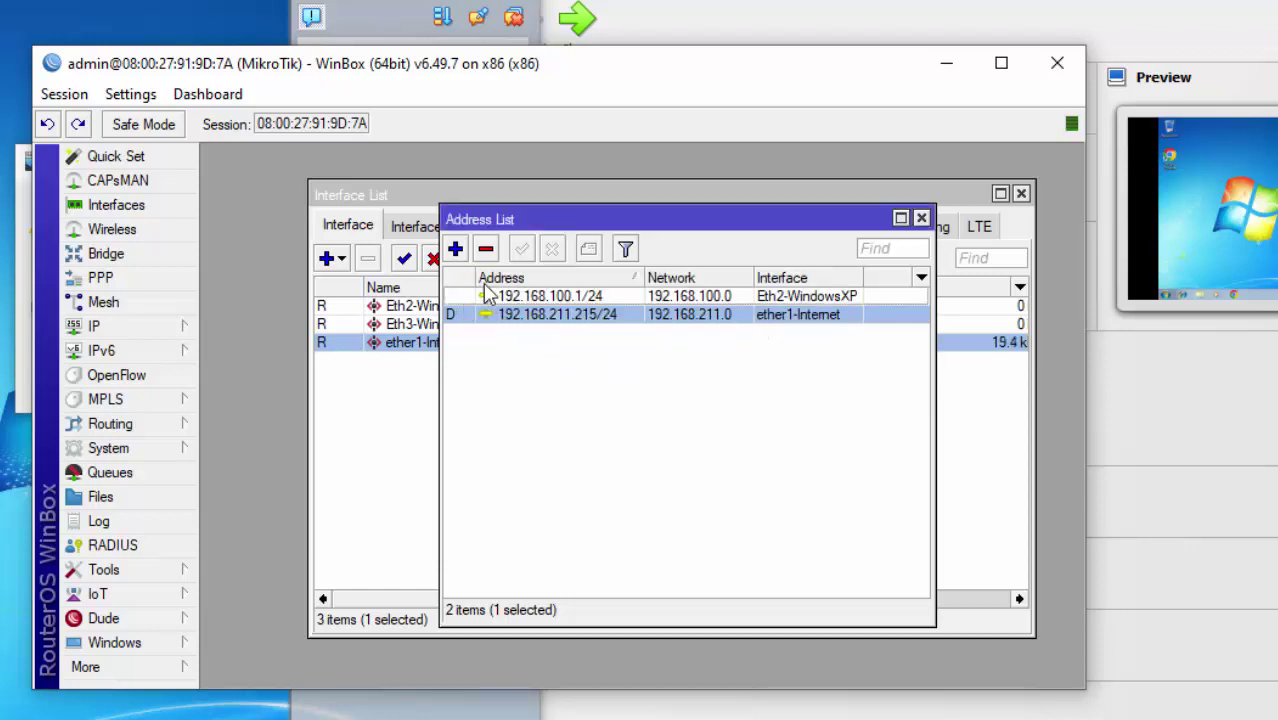
Add the address 192.167.200.1/24 on interface Eth3-Windows7.
click(455, 250)
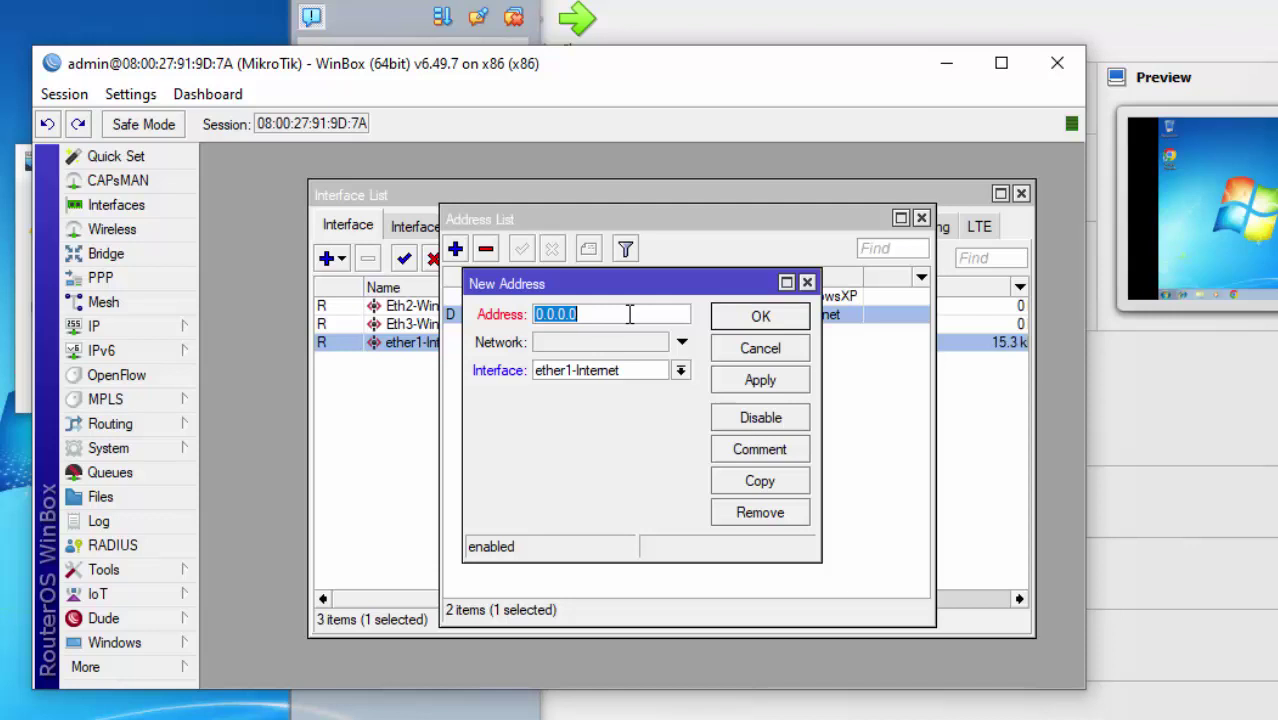
text(192.1)
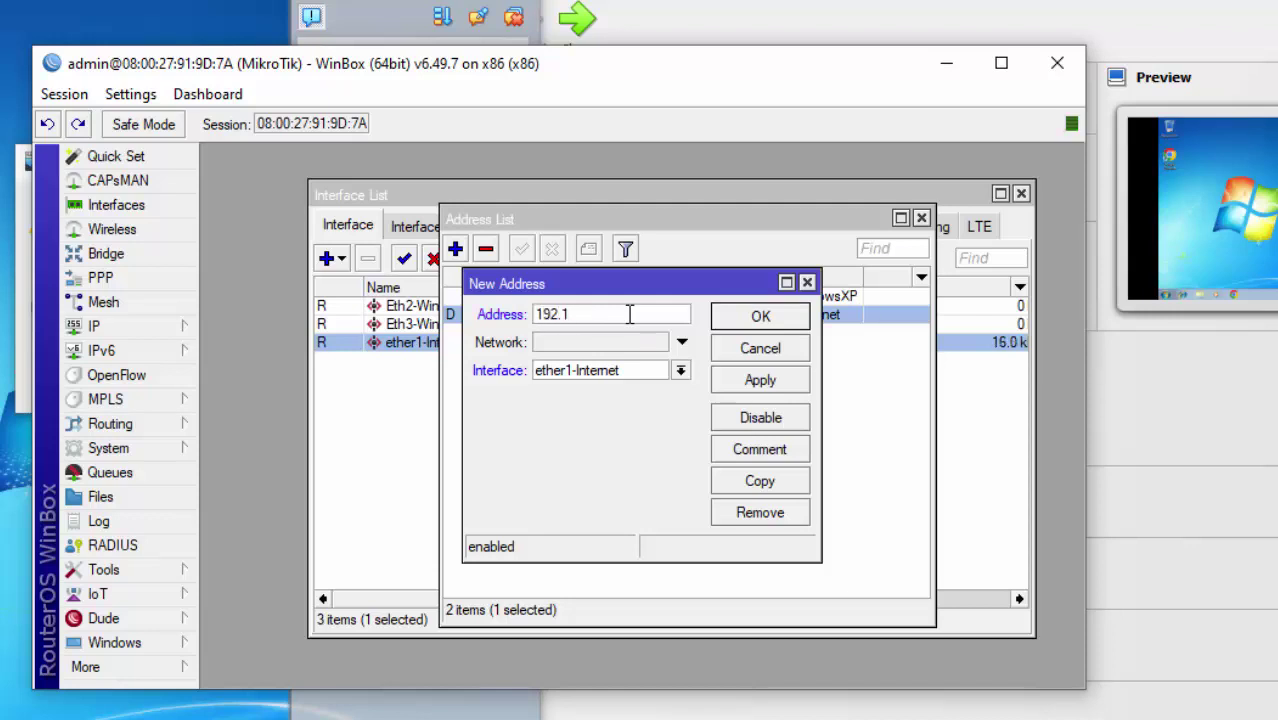
text(67.200.1/24)
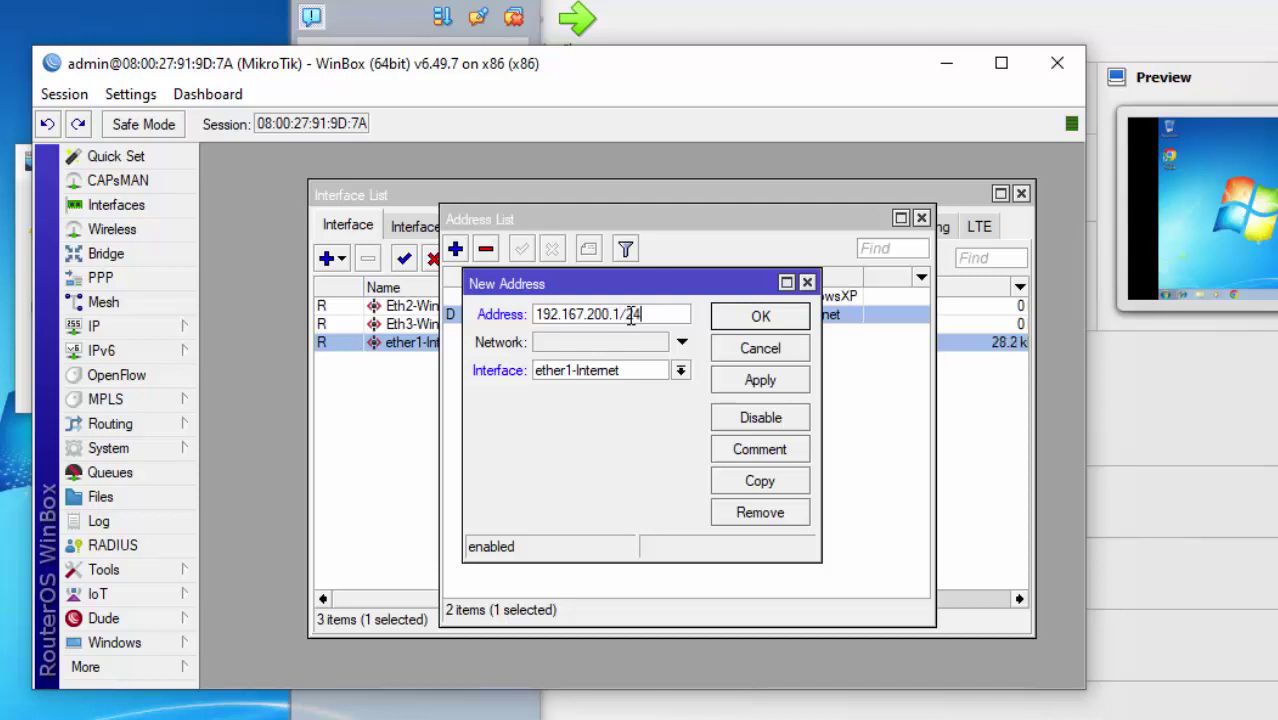
click(680, 370)
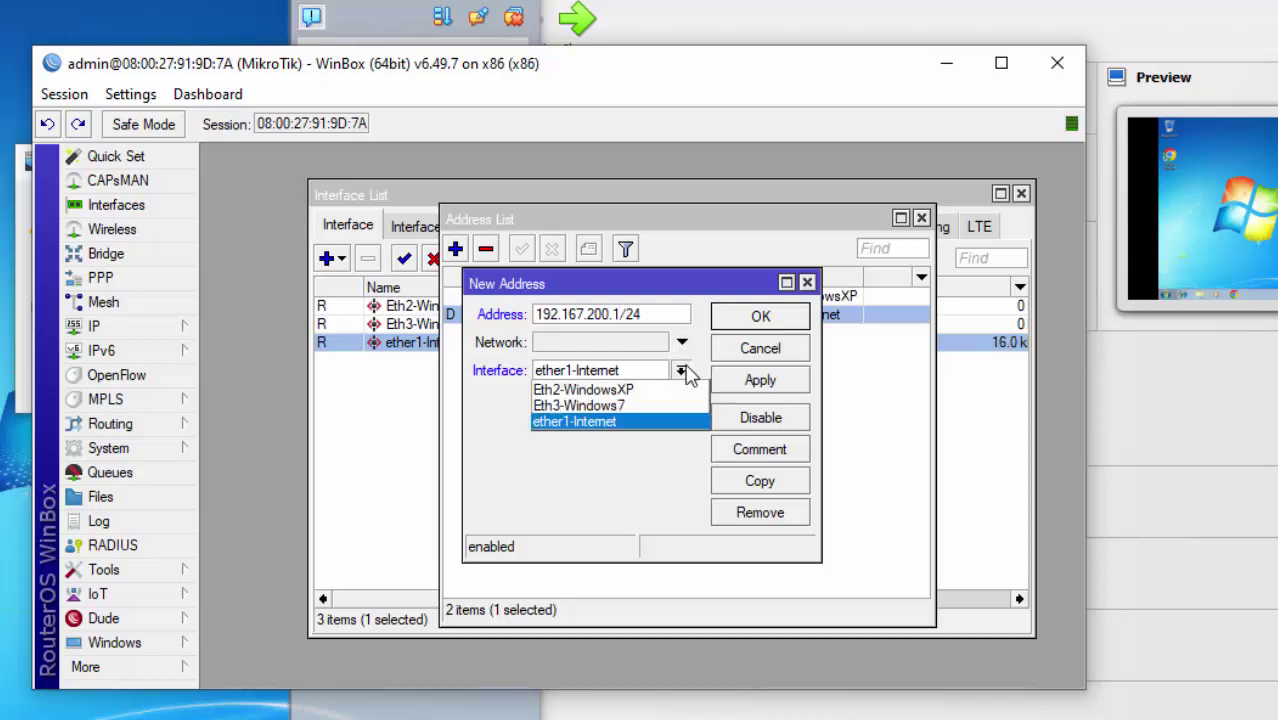
click(667, 405)
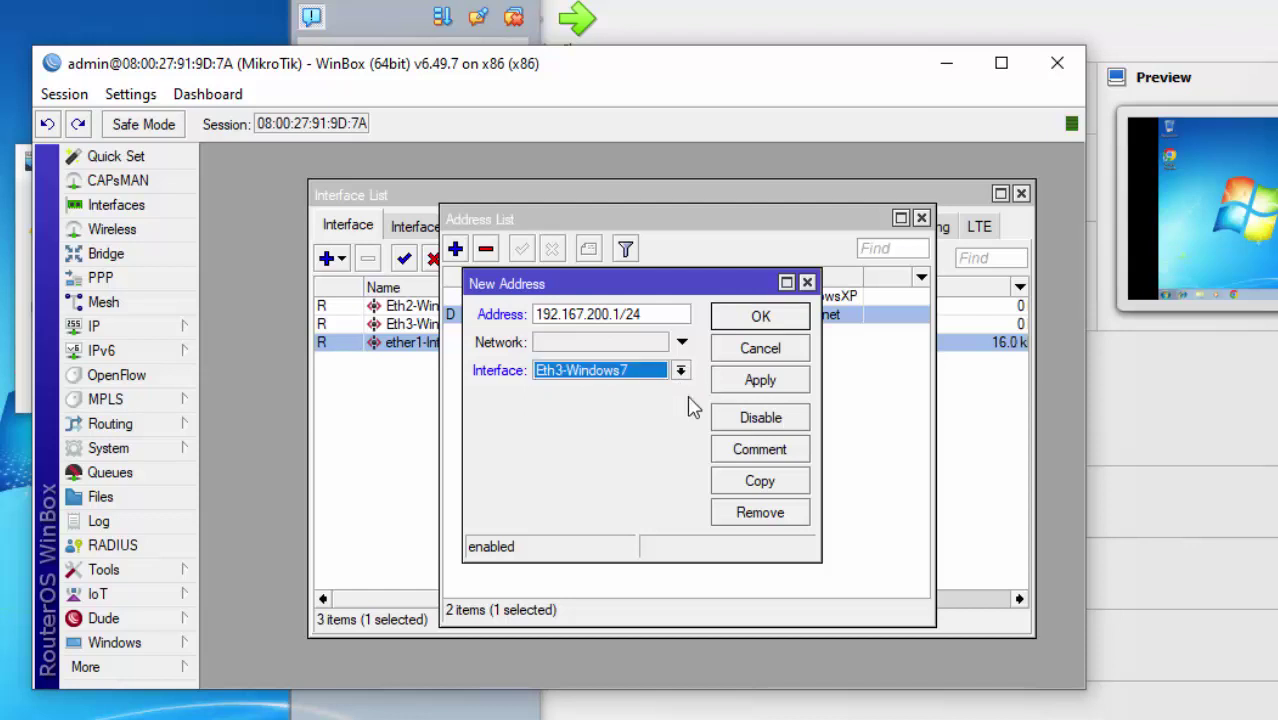
click(730, 388)
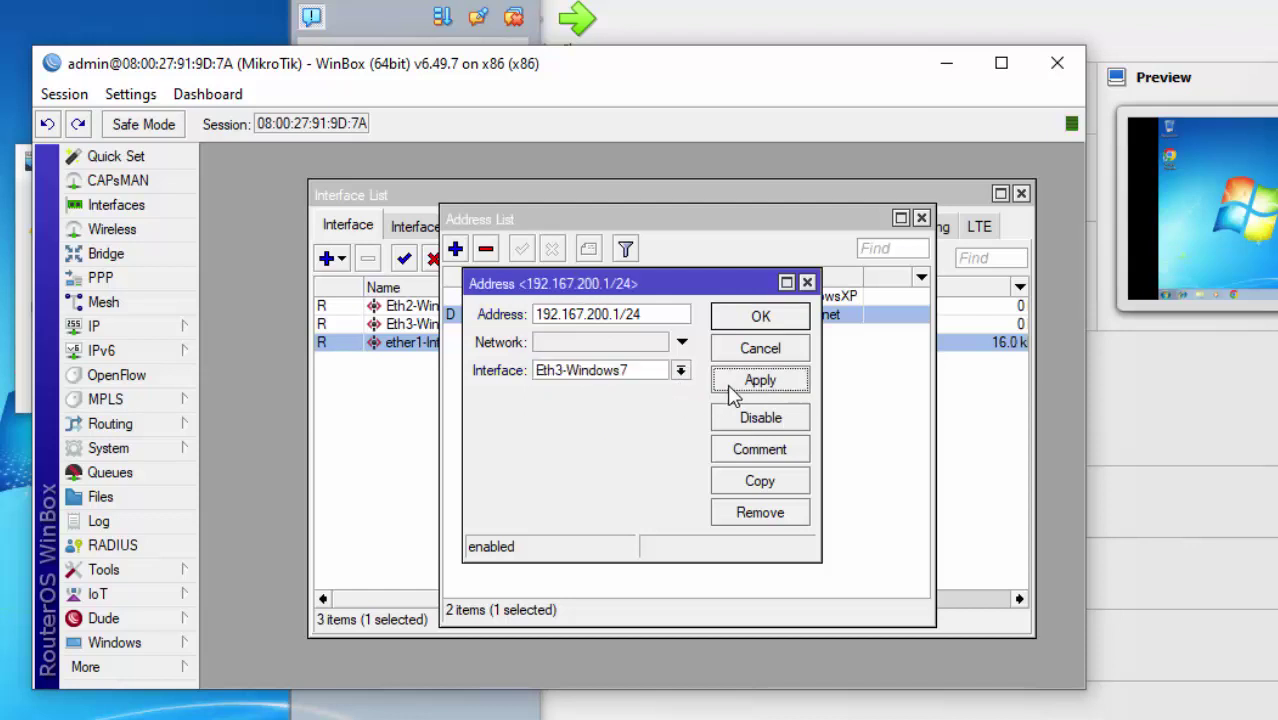
click(762, 318)
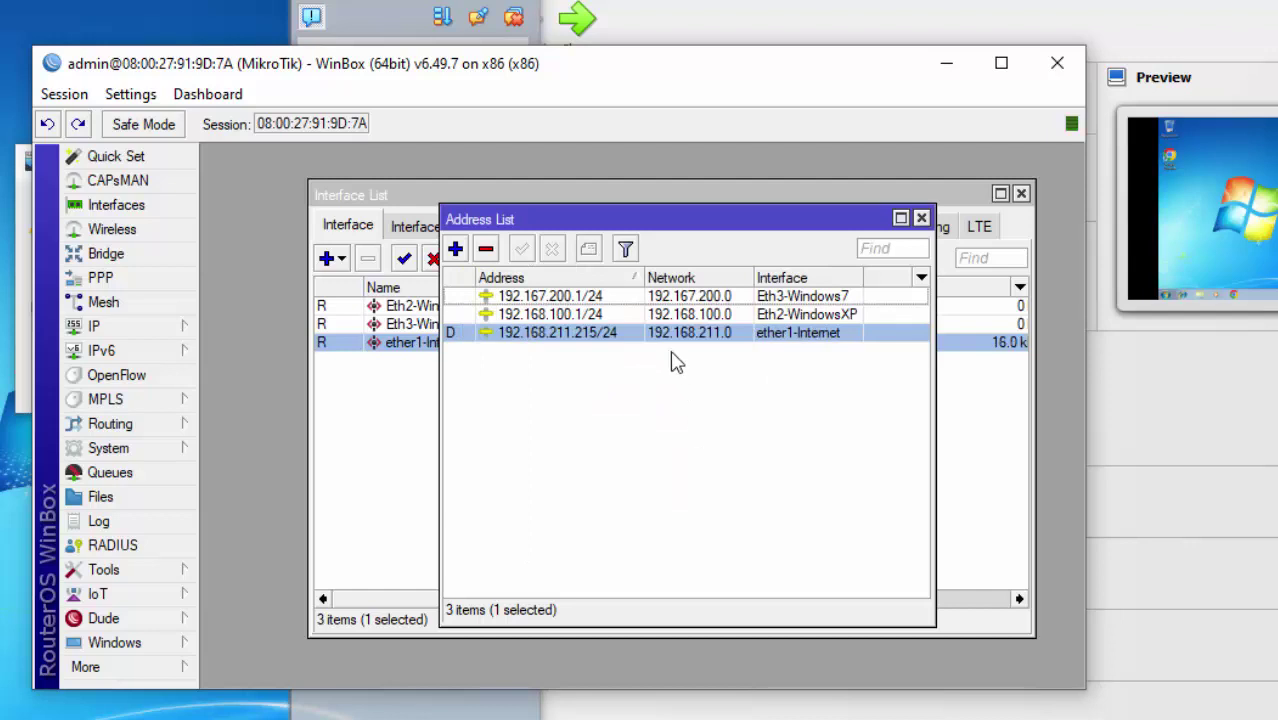
Close the Address List and bring the checklist slide show to the front.
mouse_move(644, 278)
mouse_down()
mouse_move(610, 280)
mouse_move(658, 280)
mouse_up()
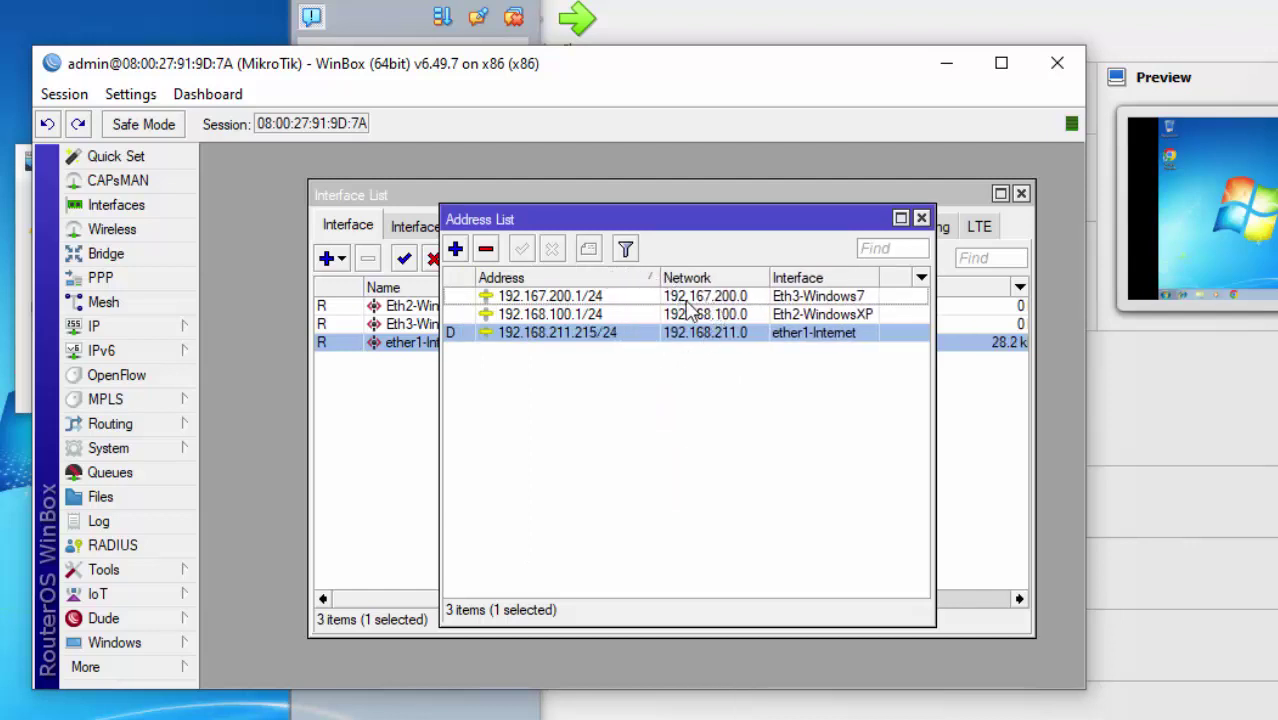
click(661, 299)
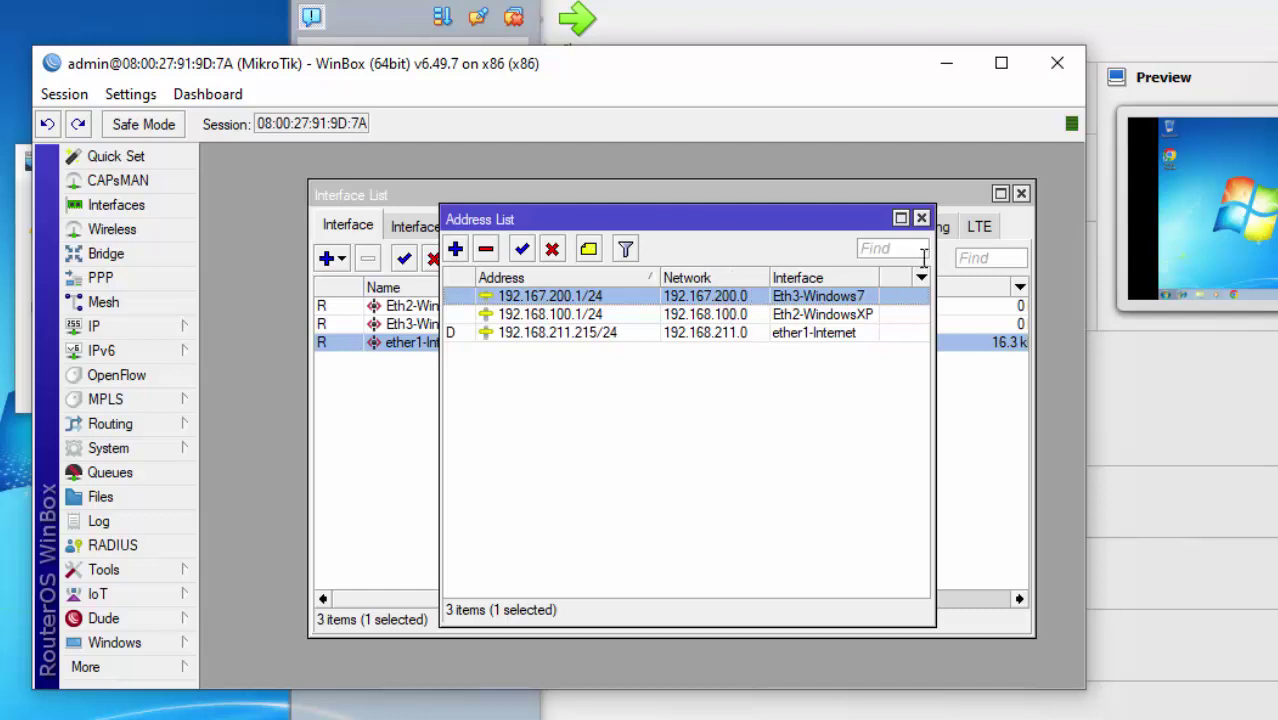
click(921, 218)
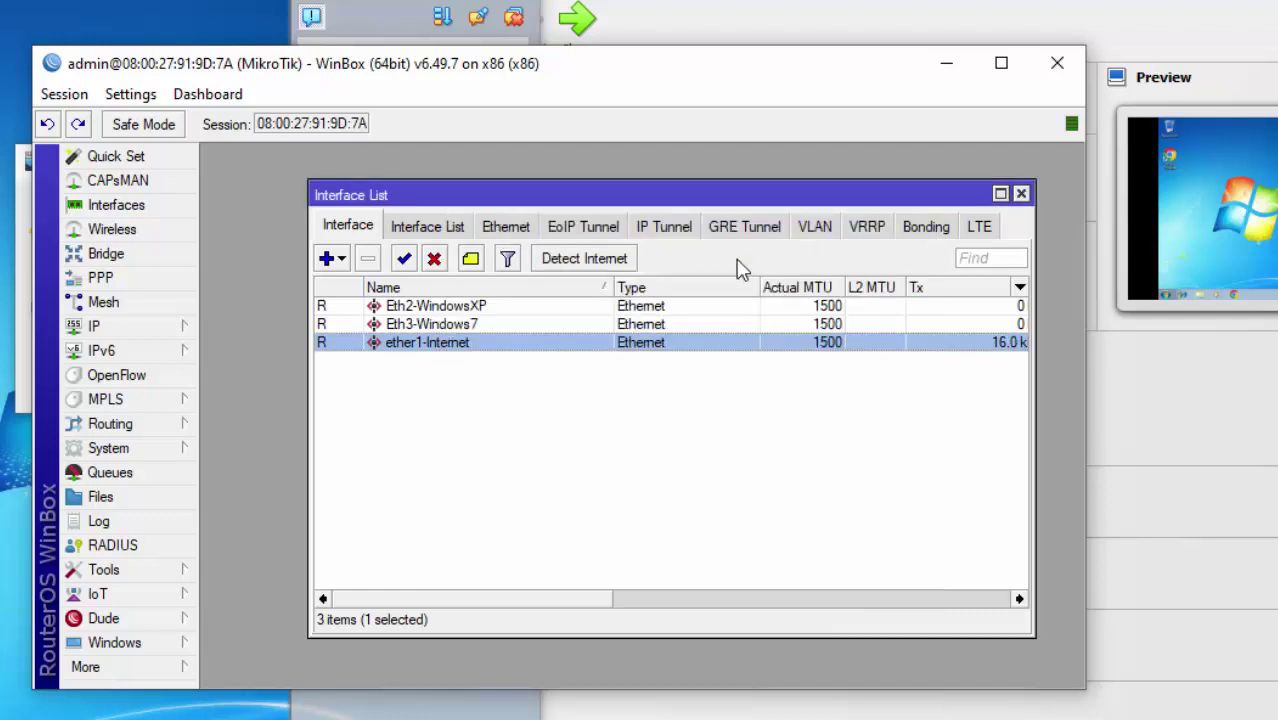
drag(669, 200, 655, 229)
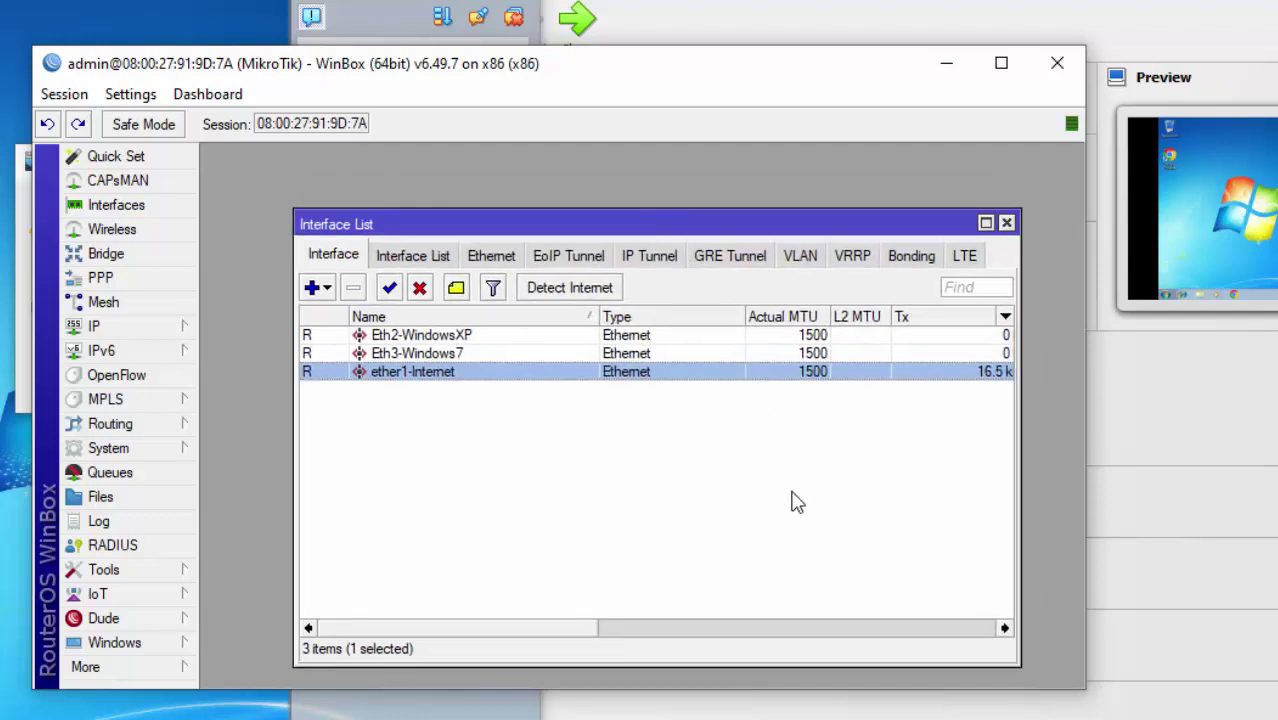
click(545, 718)
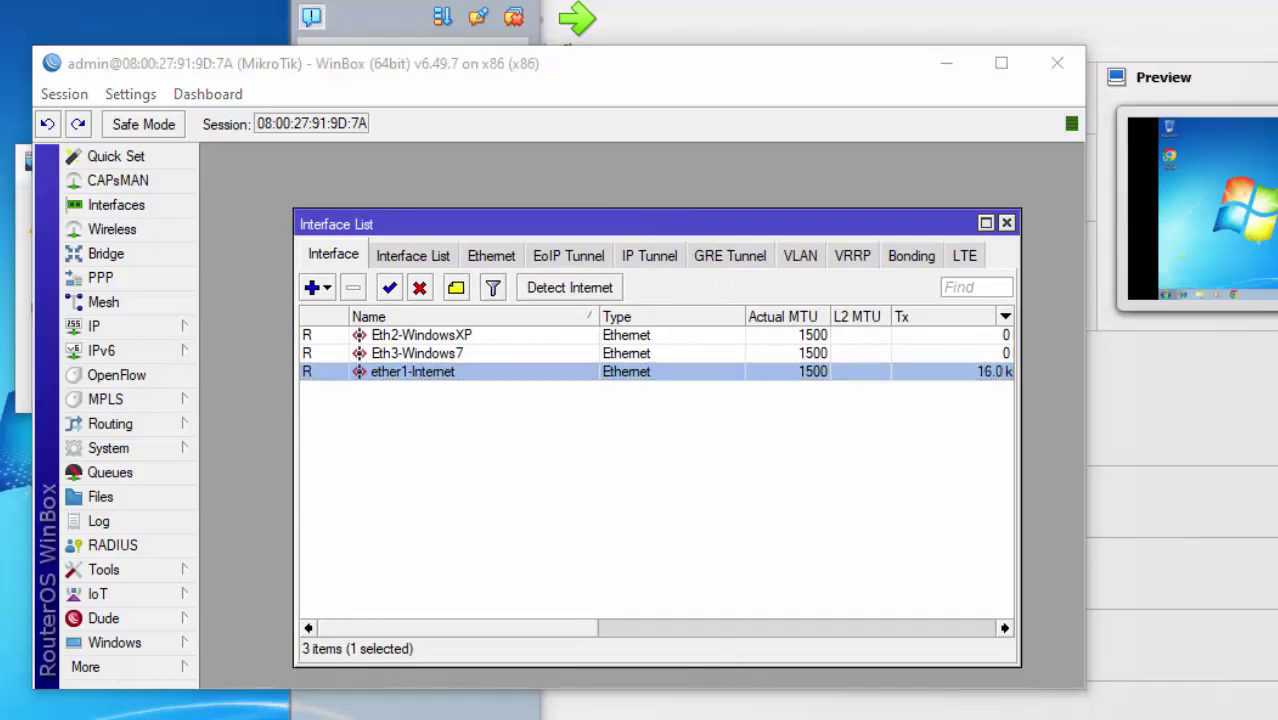
click(935, 712)
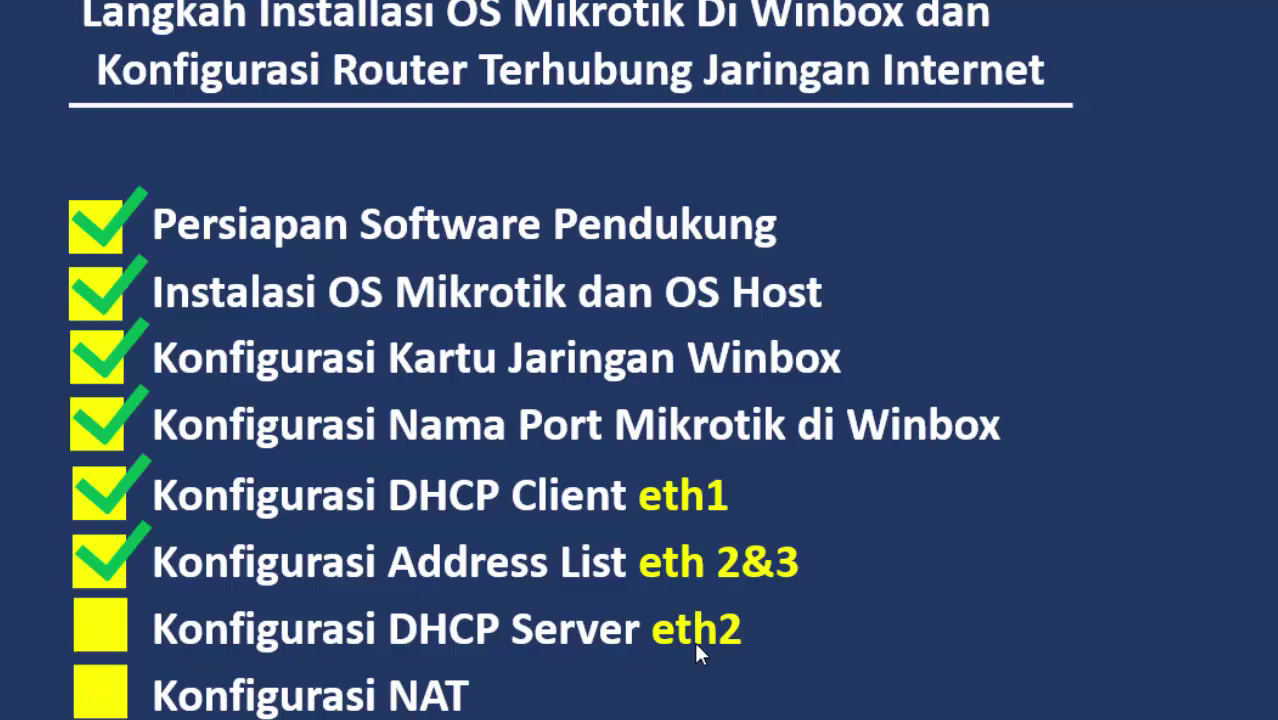
Back in WinBox, select Eth3-Windows7 and open the empty IP > DHCP Server list.
key(super)
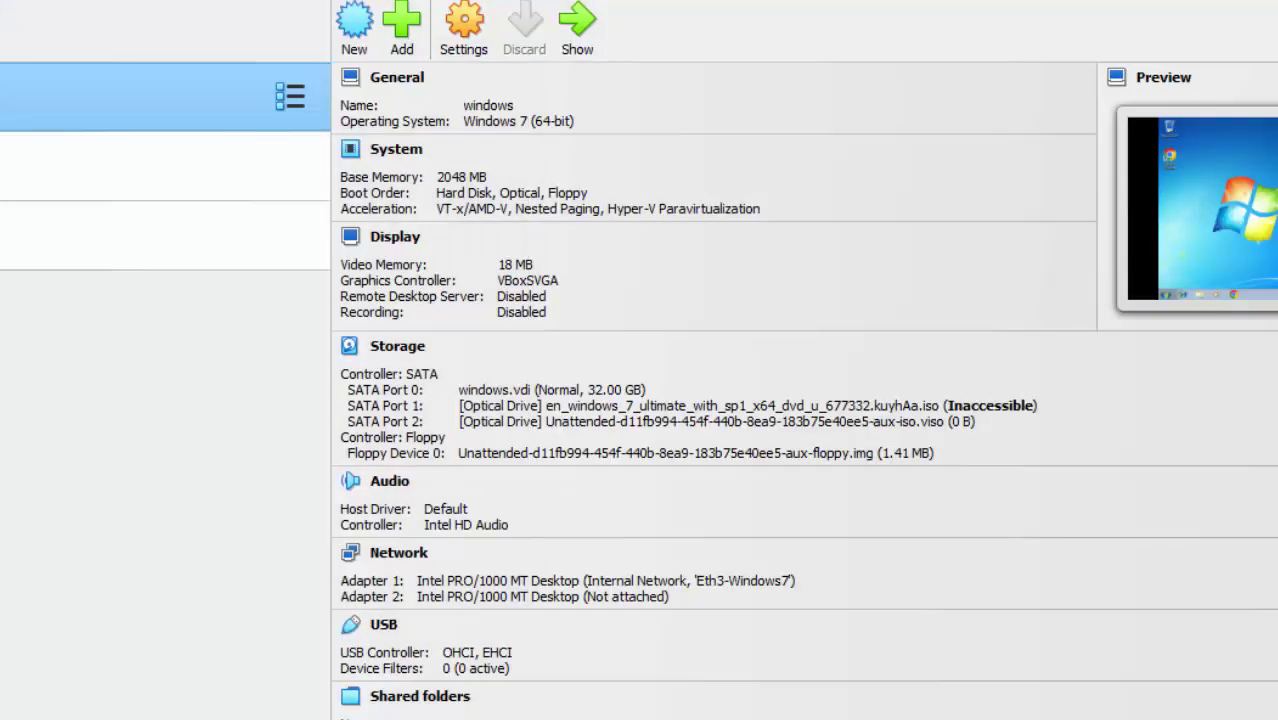
key(alt+Tab)
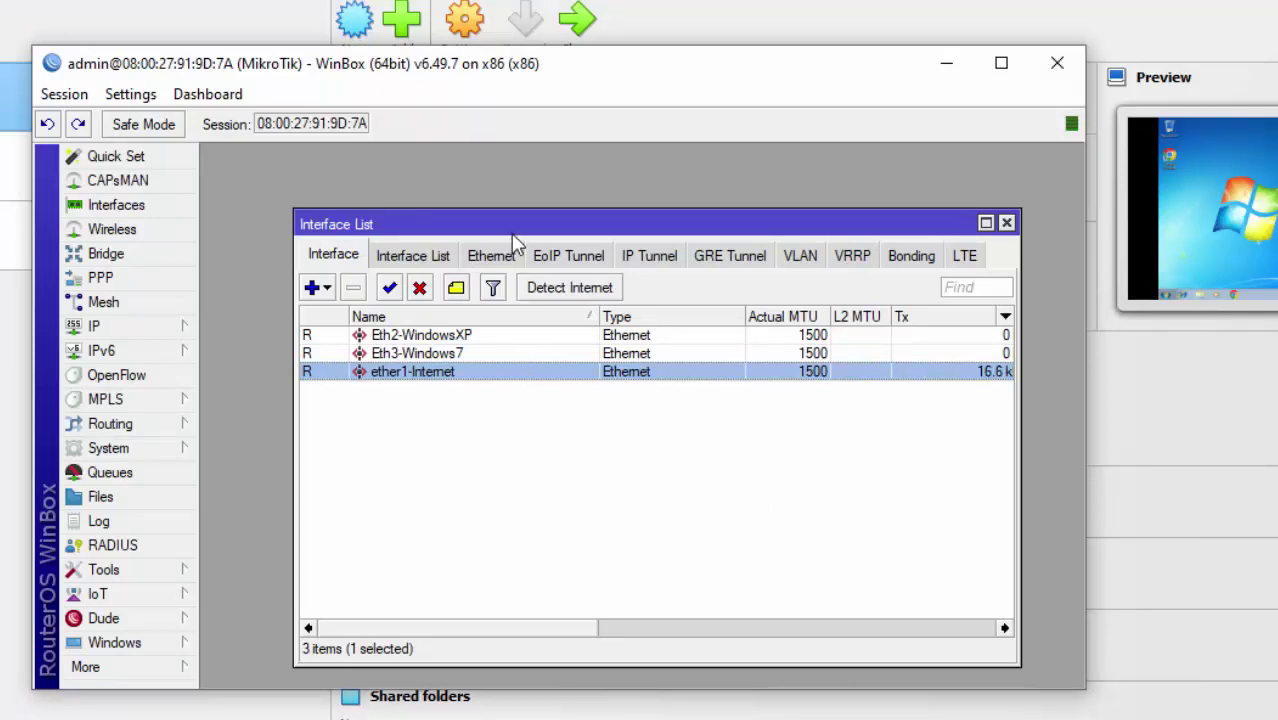
drag(515, 220, 488, 218)
click(384, 352)
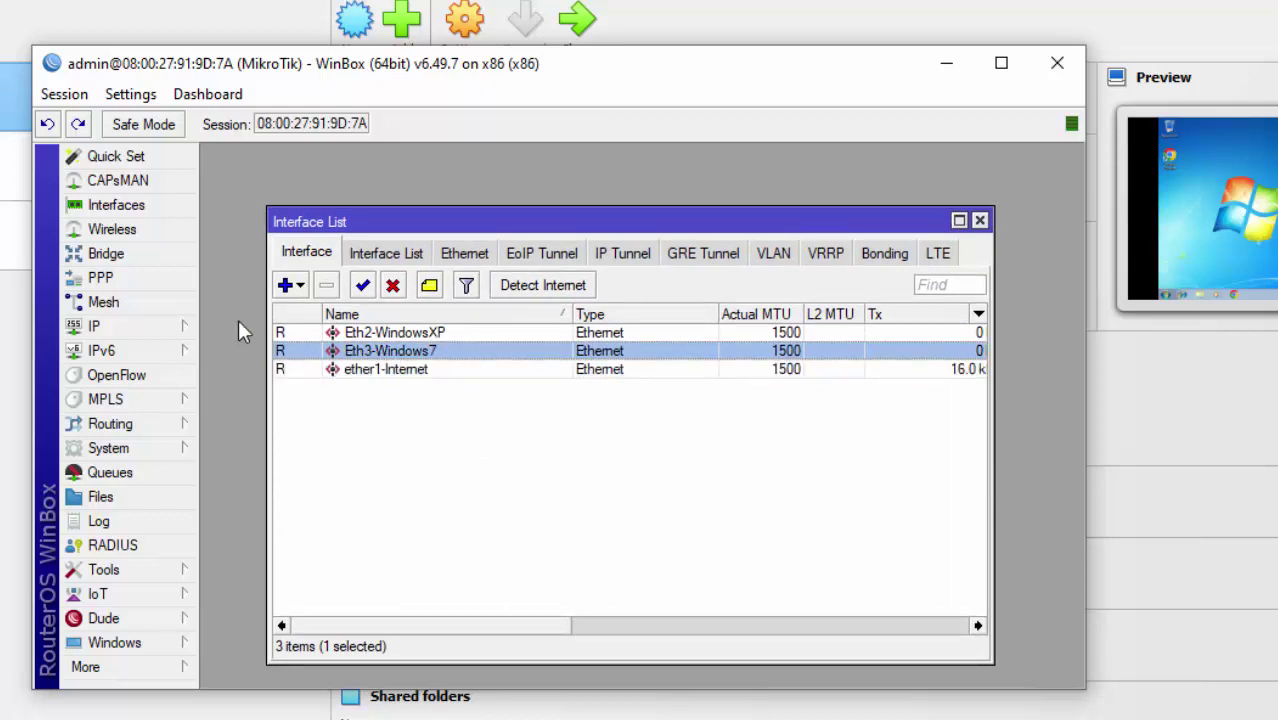
click(155, 330)
click(280, 353)
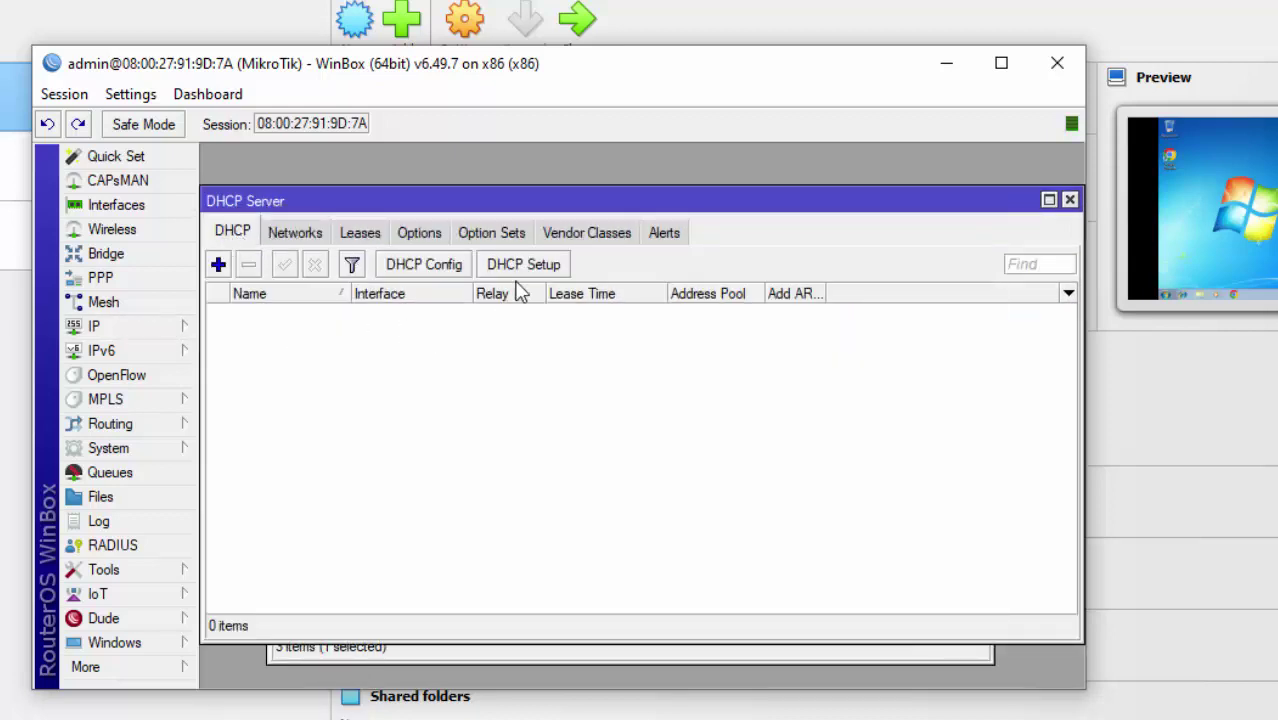
Run DHCP Setup on Eth2-WindowsXP, accepting the 192.168.100.0/24 network, 192.168.100.1 gateway and default address range.
click(529, 265)
click(703, 414)
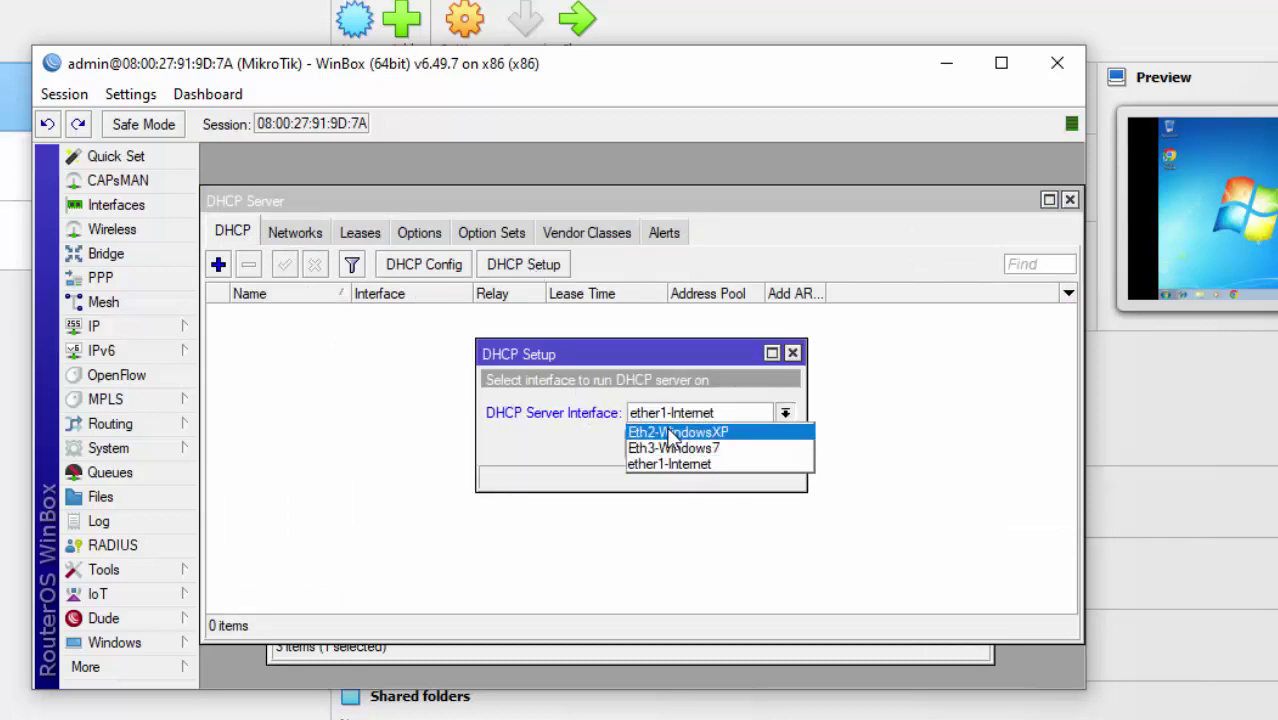
click(672, 433)
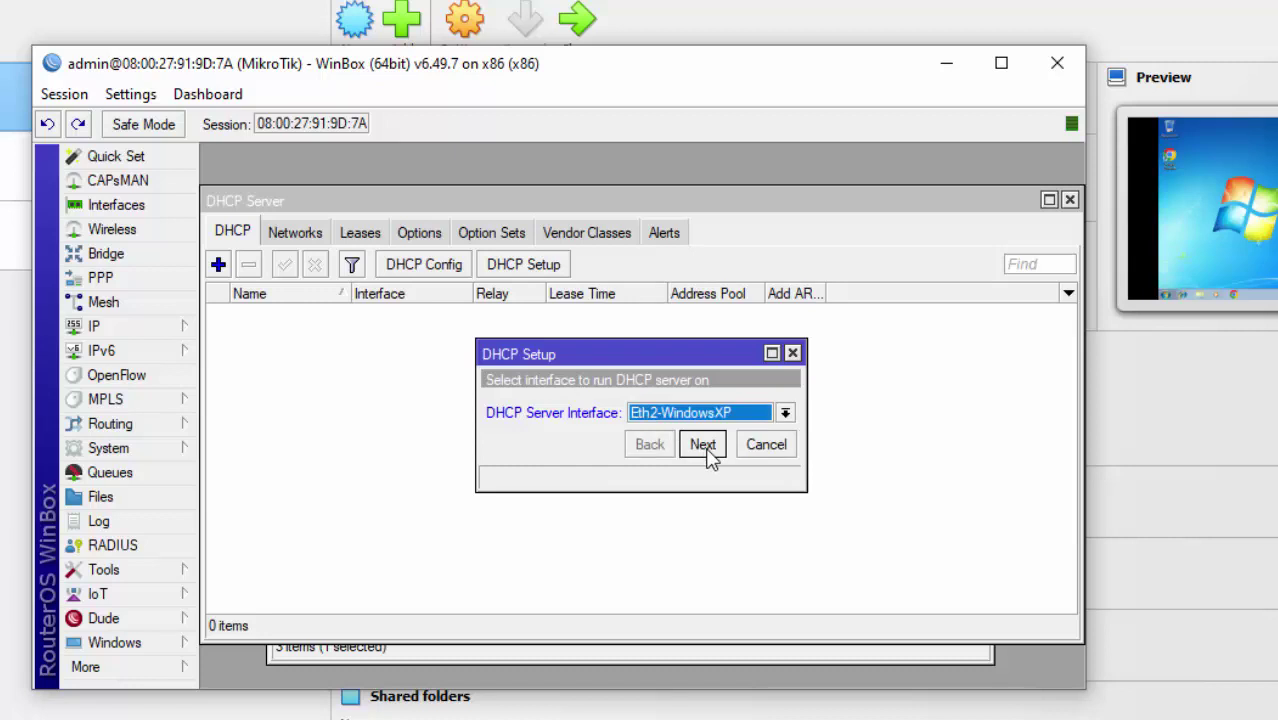
click(705, 450)
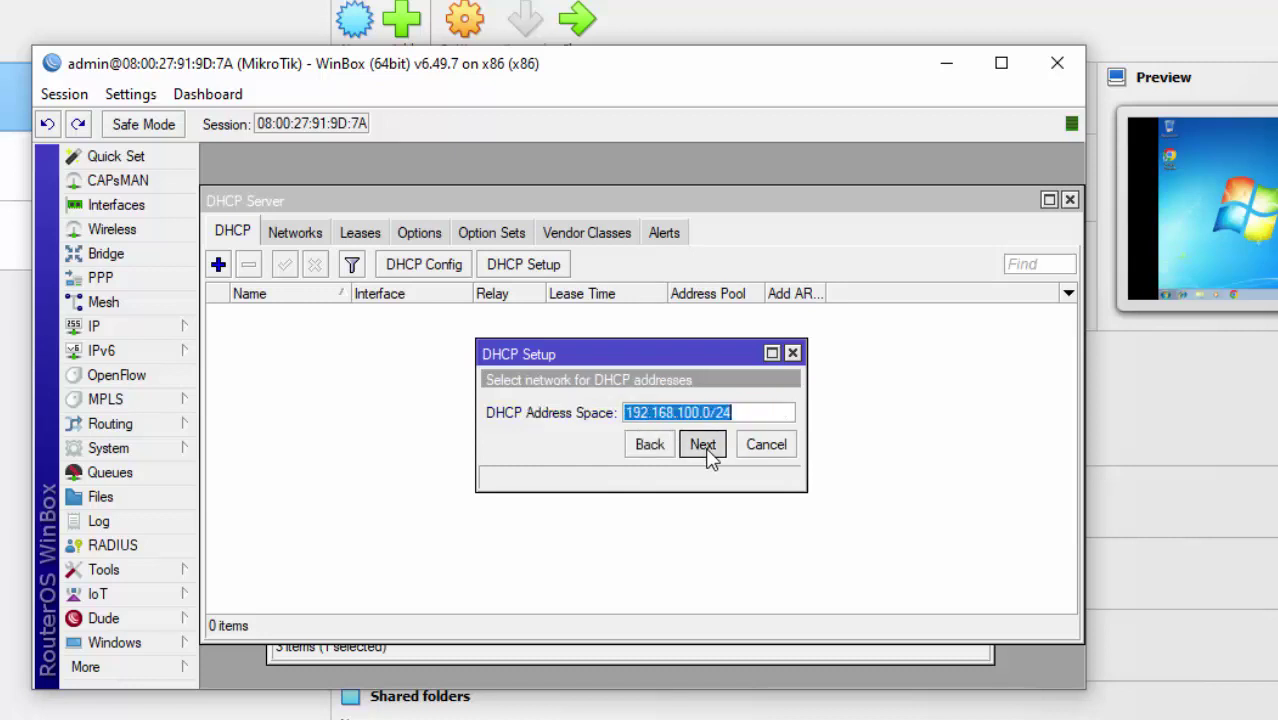
click(703, 445)
click(703, 445)
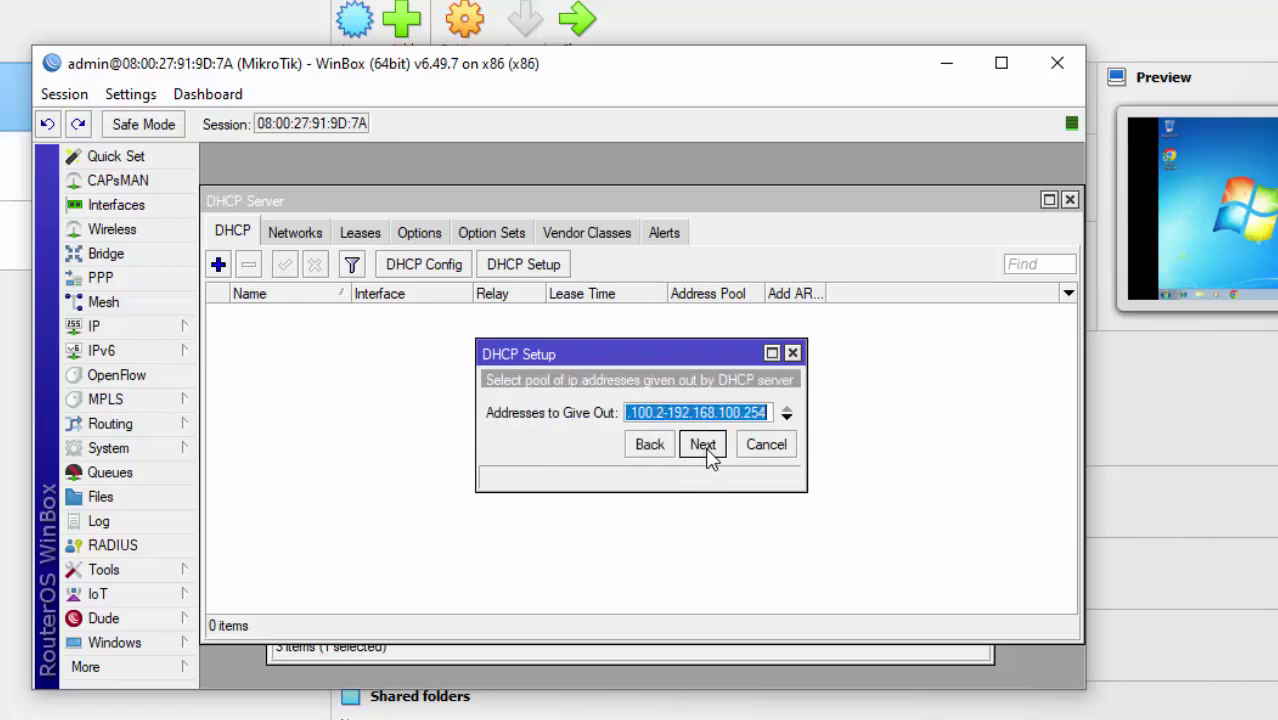
click(703, 445)
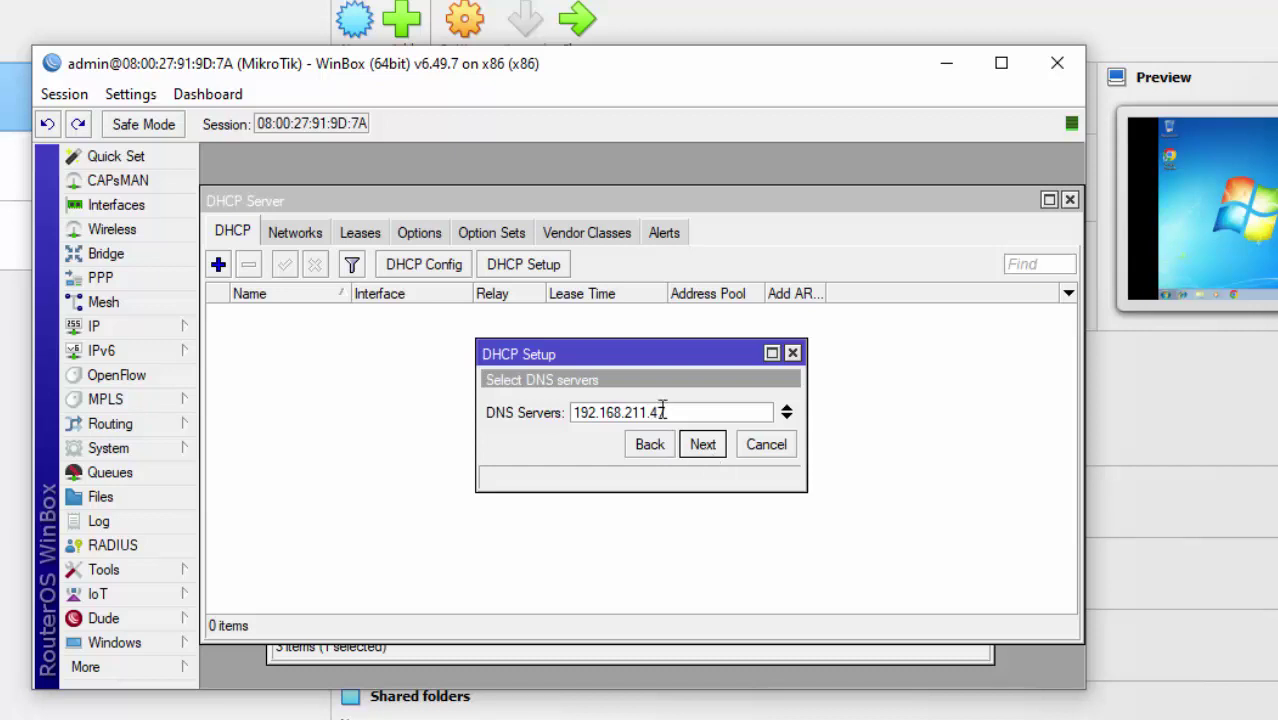
Set the DNS server to 8.8.8.8, keep the 10-minute lease, and finish the setup.
drag(688, 410, 565, 405)
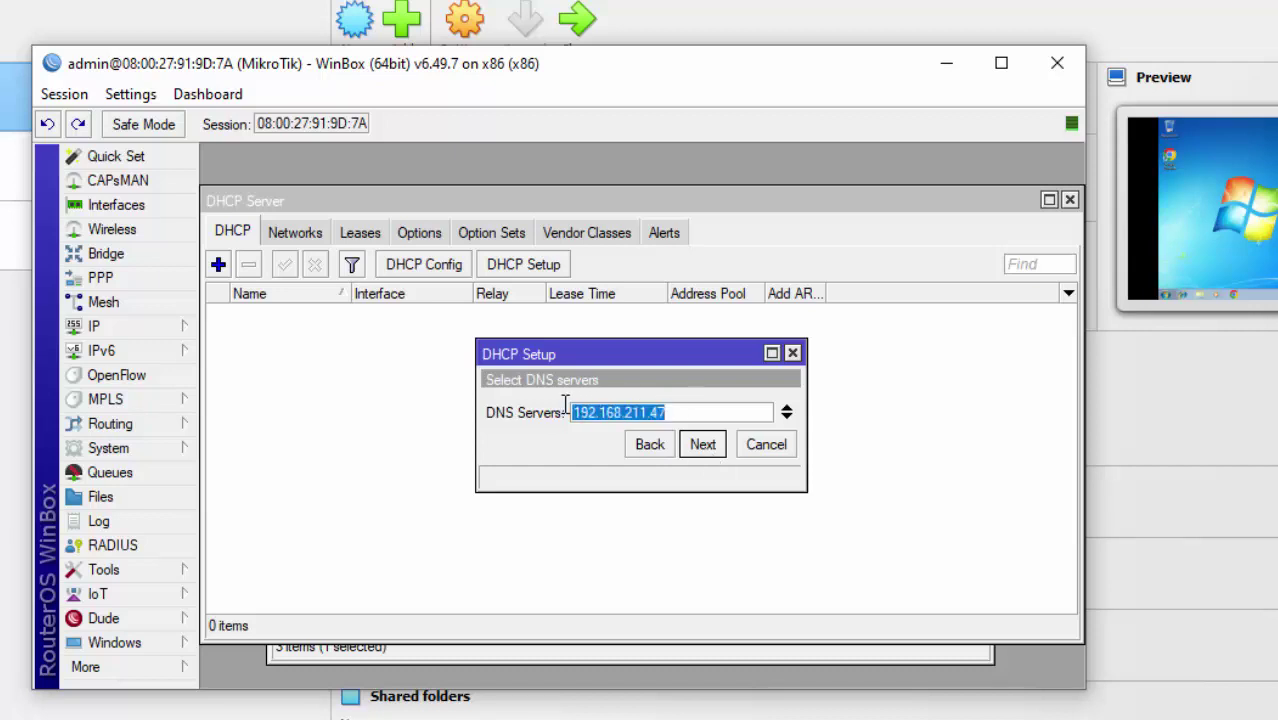
text(8.8.8.8)
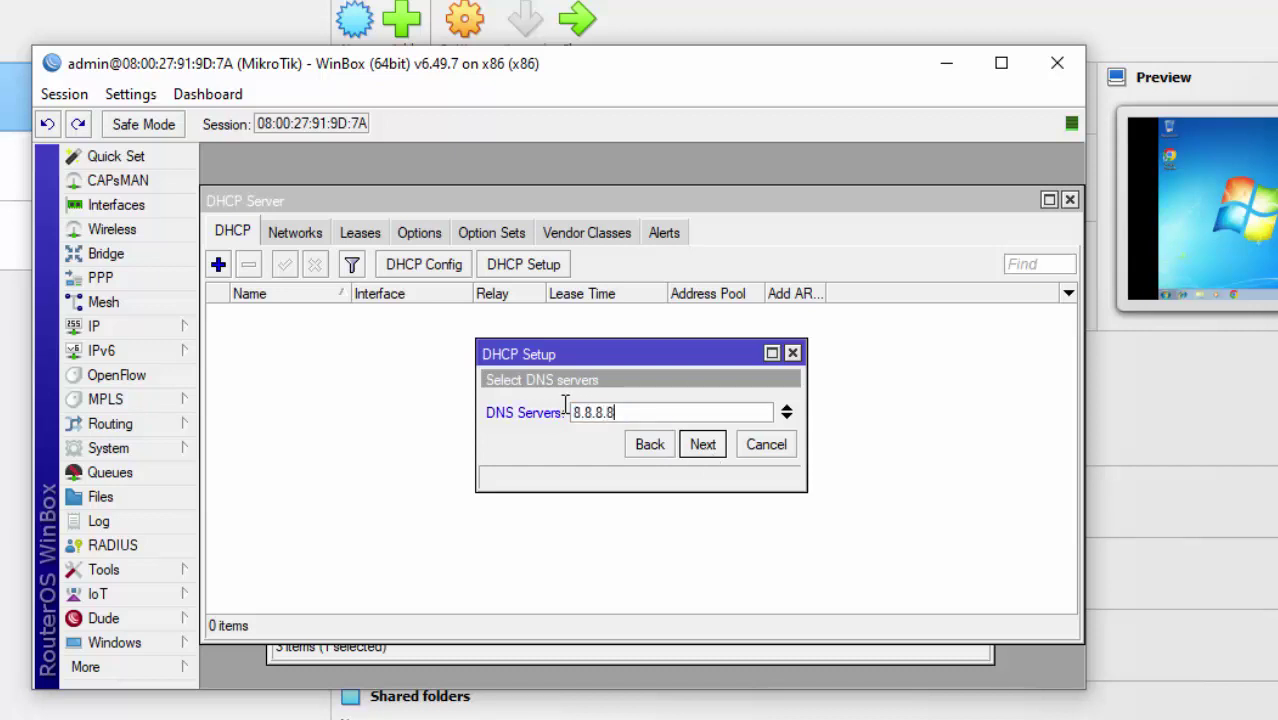
click(701, 444)
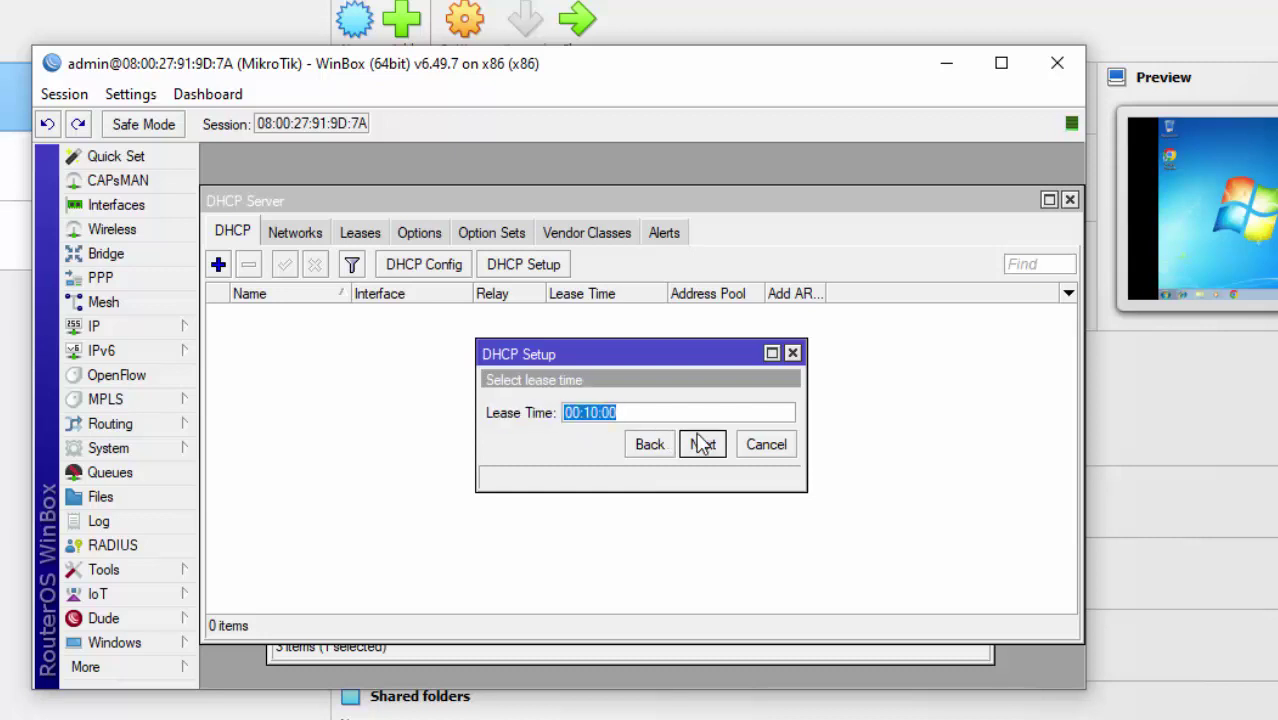
click(701, 444)
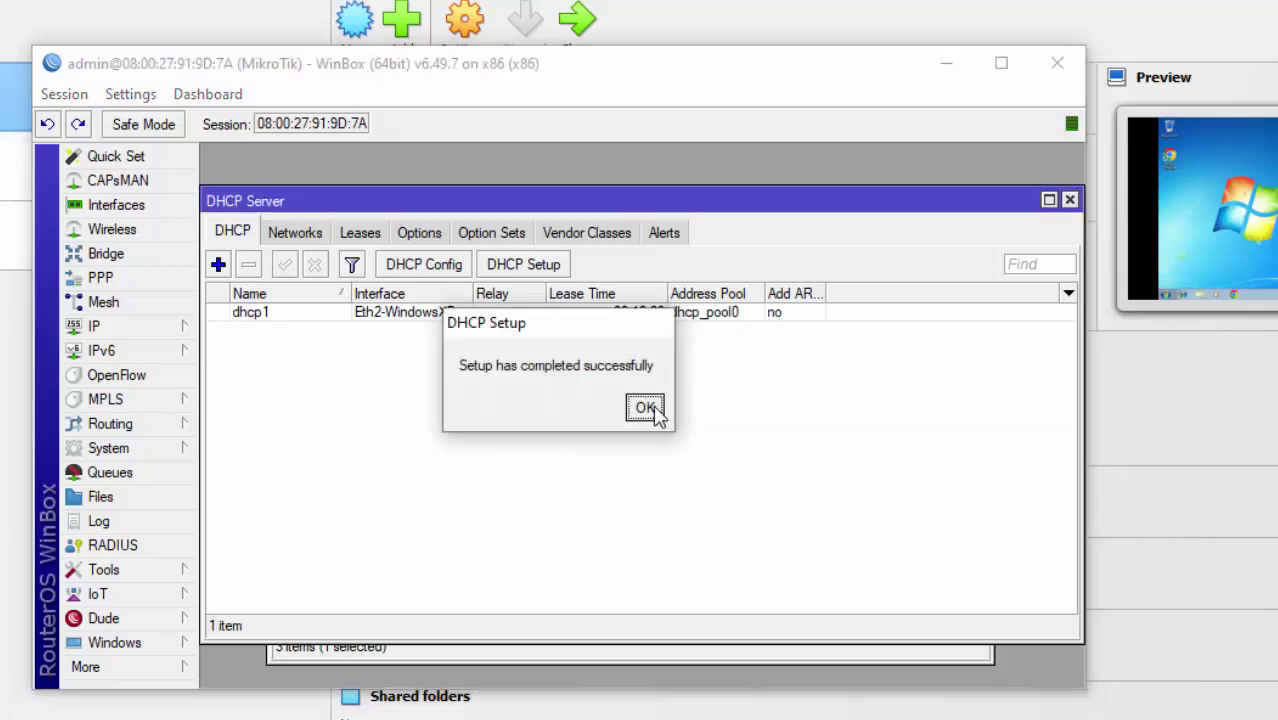
click(647, 405)
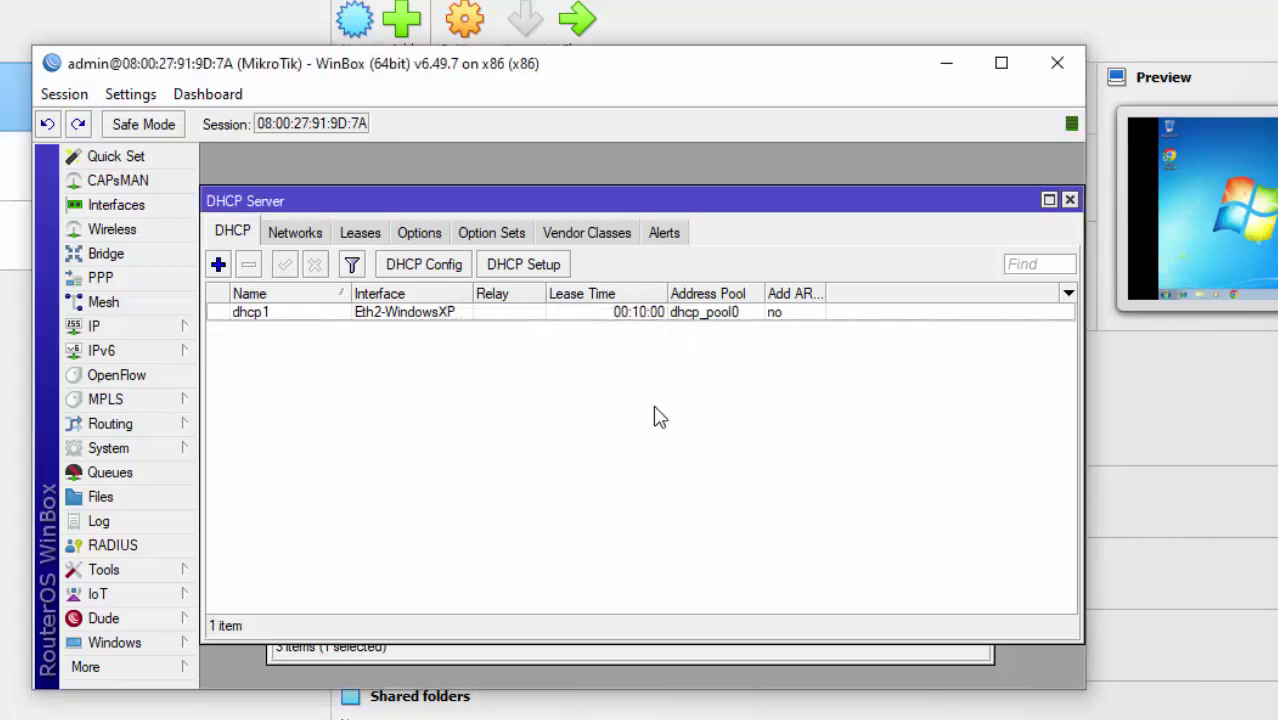
Cancel the manual new-server entry and start DHCP Setup on Eth3-Windows7.
click(218, 264)
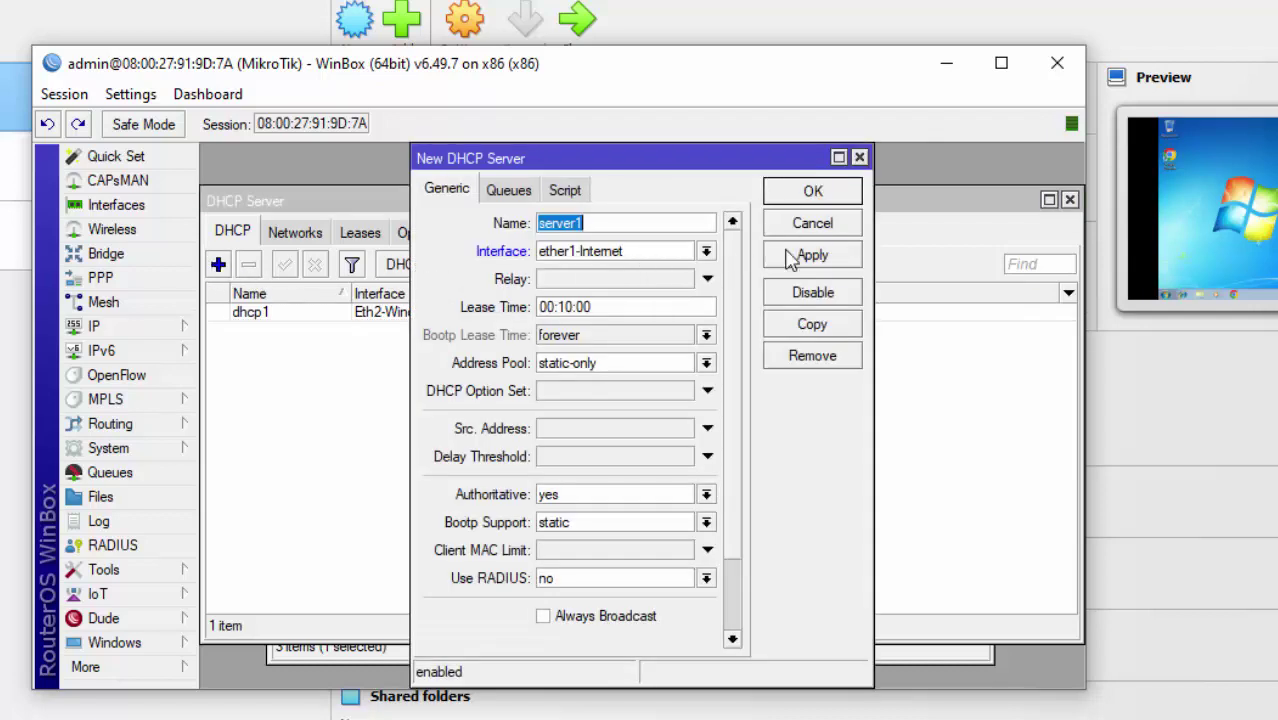
click(825, 226)
click(532, 266)
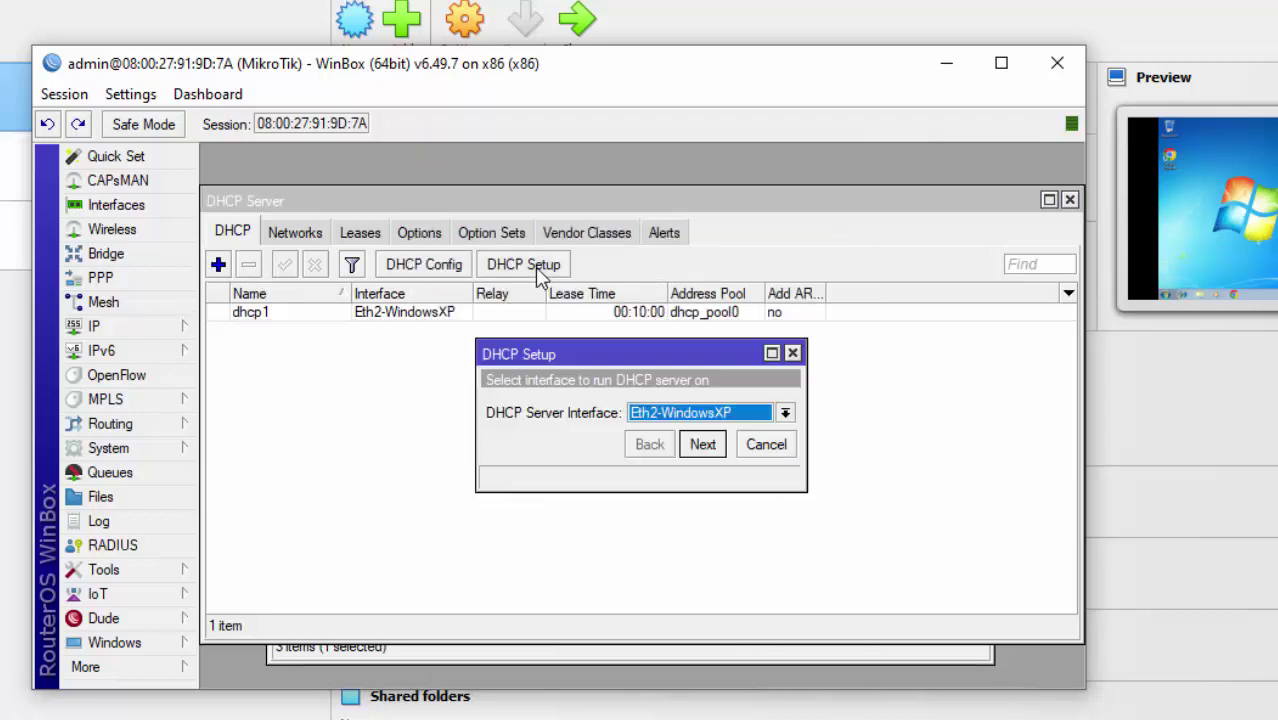
click(707, 420)
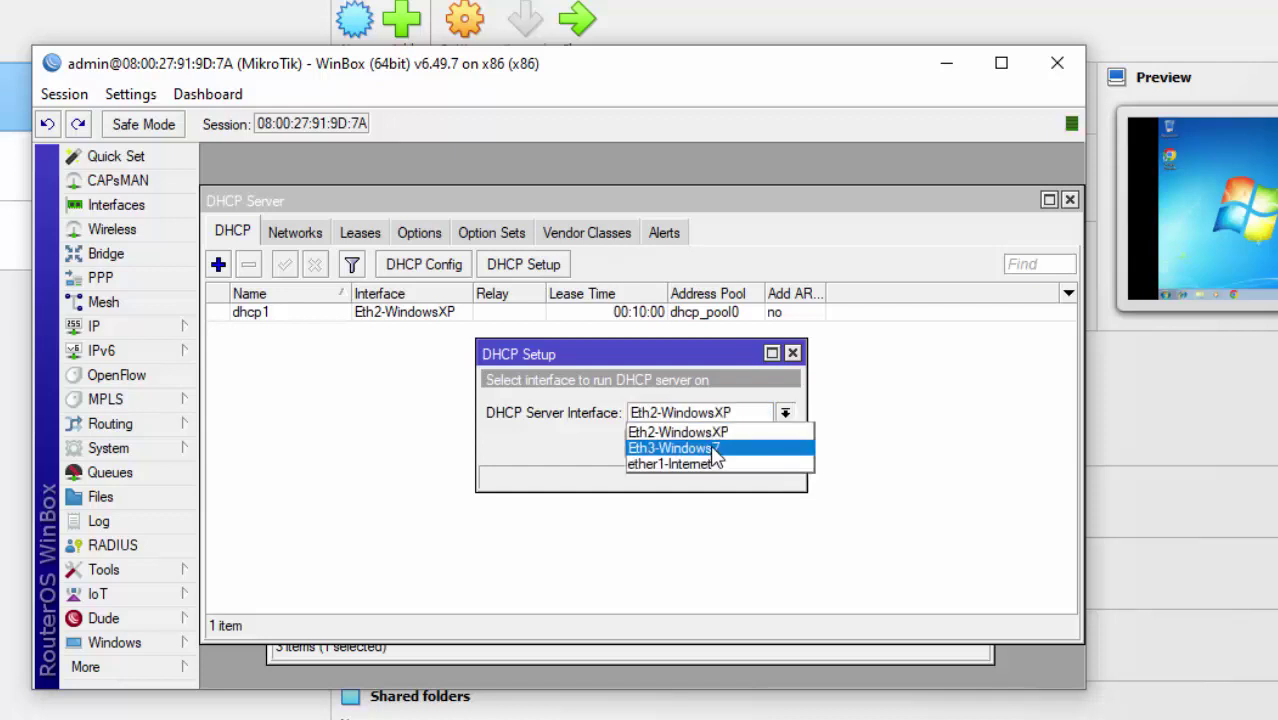
click(713, 448)
click(712, 448)
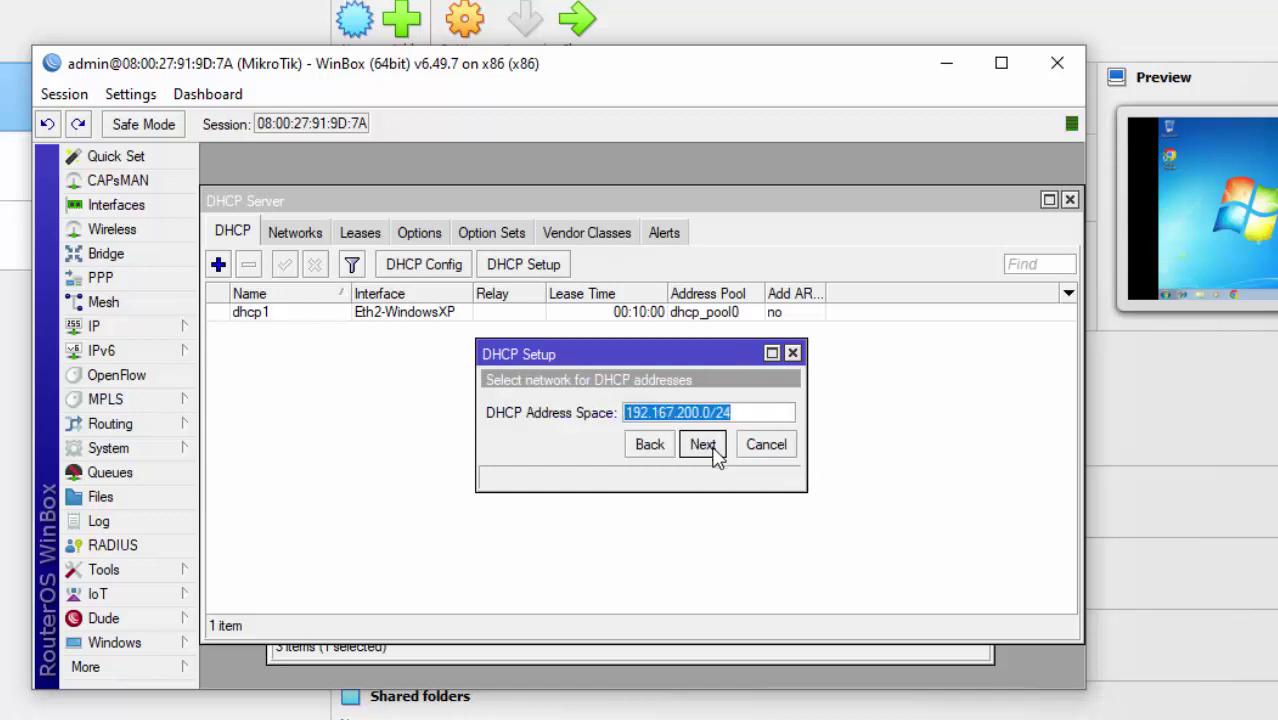
Accept the 192.167.200.0/24 network, suggested gateway, address pool, 8.8.8.8 DNS and lease time to finish.
click(714, 451)
click(703, 446)
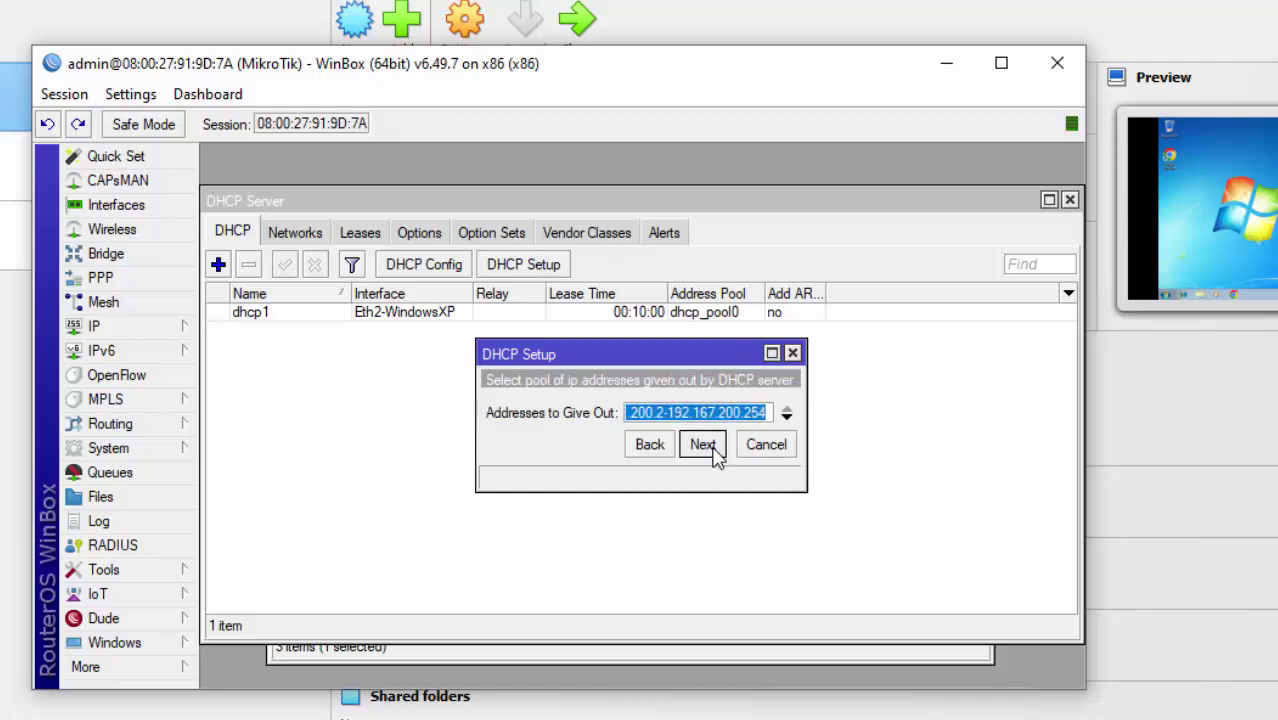
click(703, 446)
click(713, 449)
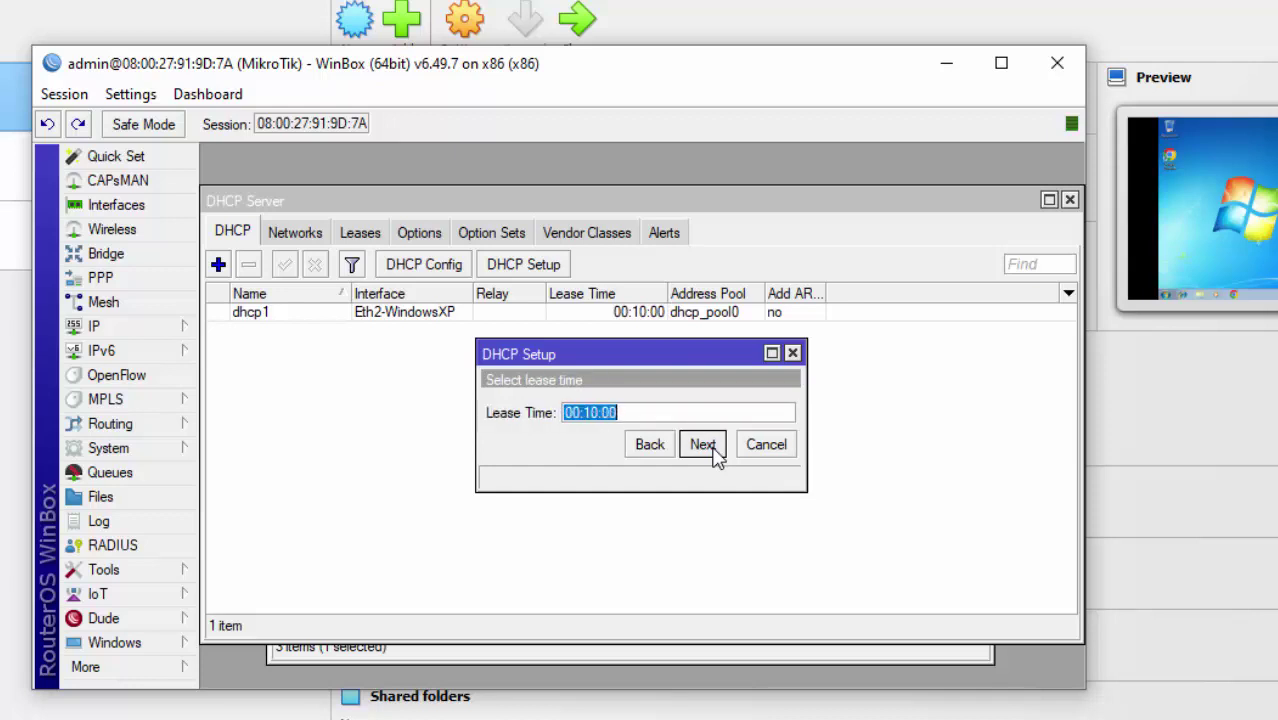
click(713, 448)
click(645, 409)
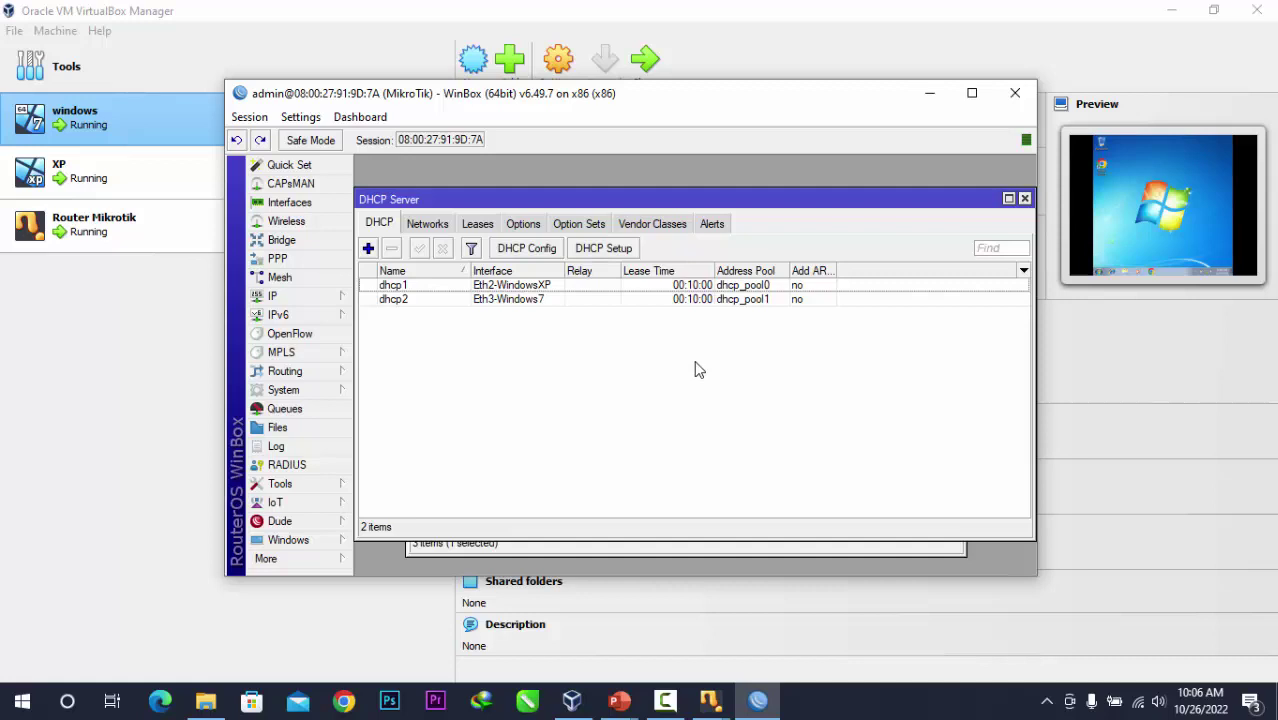
Switch to the XP virtual machine window, maximize it, and dismiss the antivirus warning.
click(575, 705)
click(708, 705)
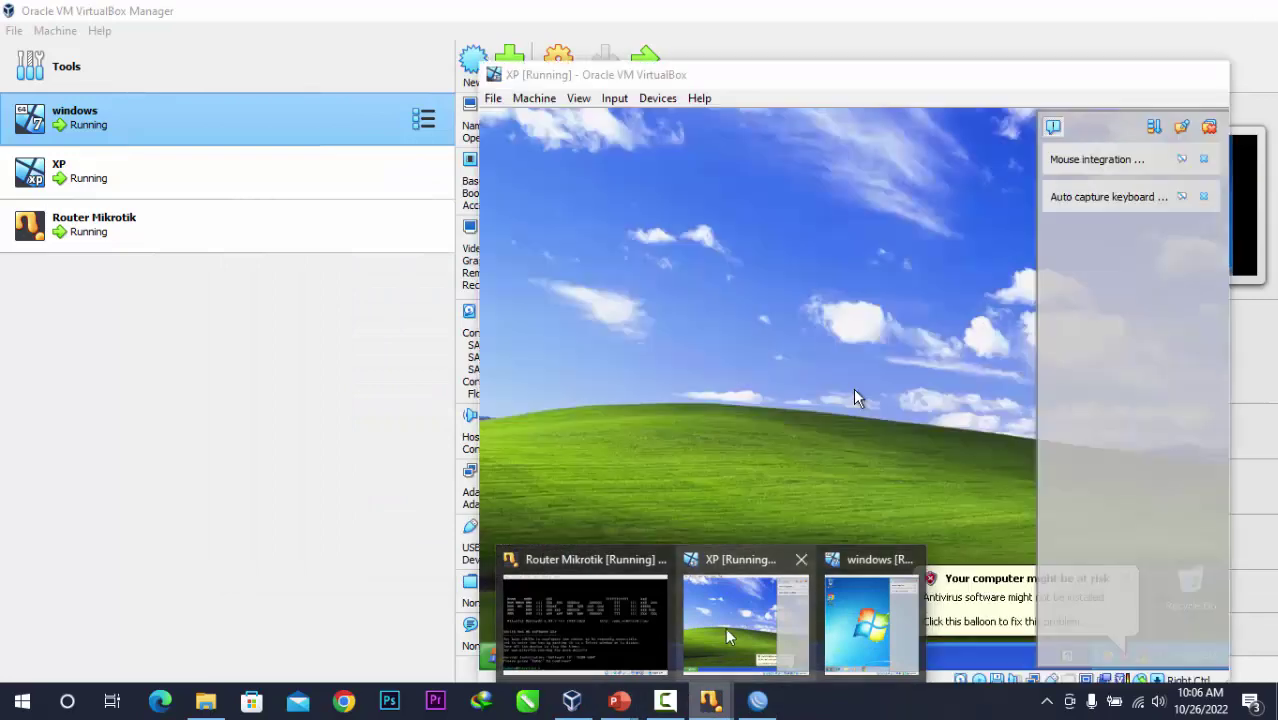
click(725, 627)
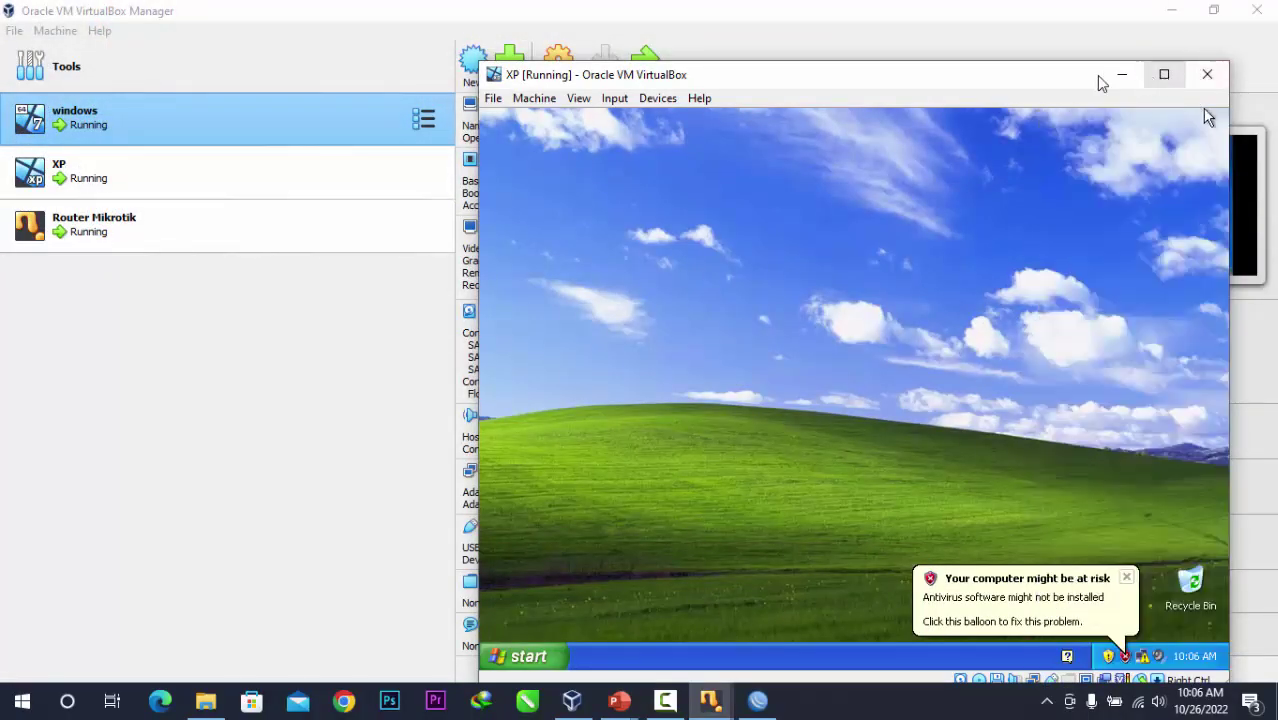
drag(1098, 77, 916, 75)
click(1004, 65)
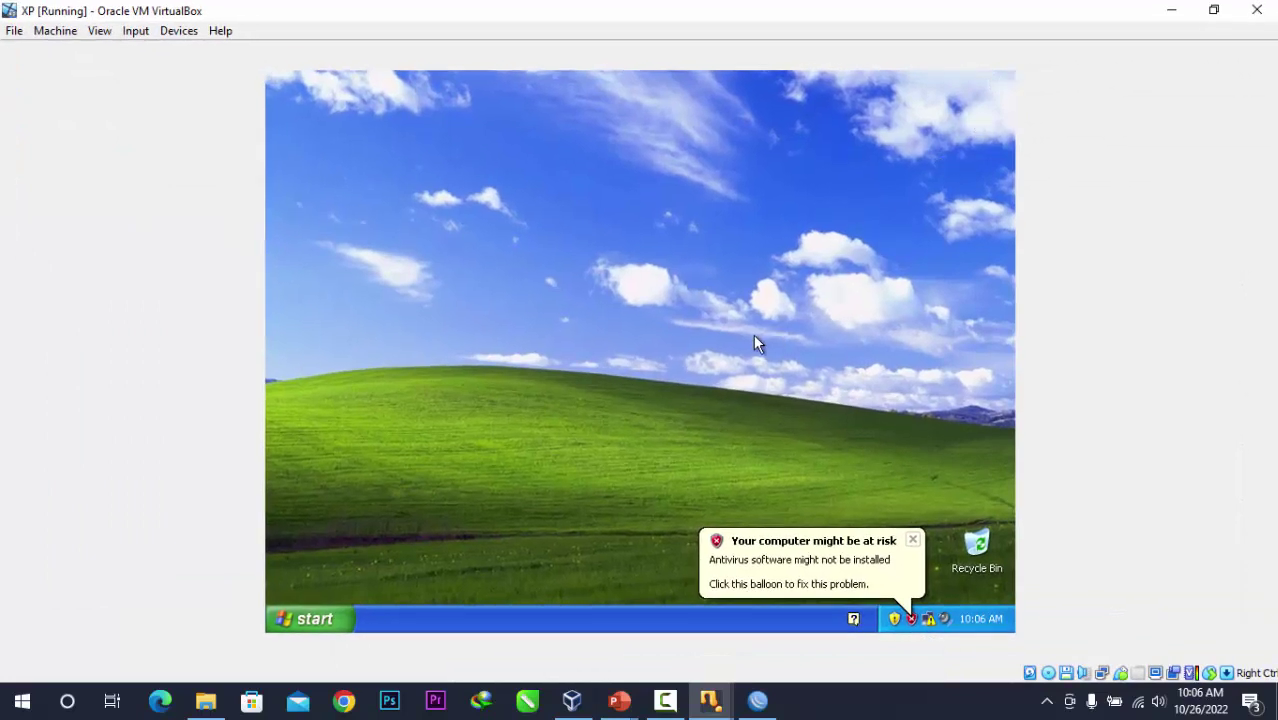
click(913, 540)
Check the current address details of the XP Local Area Connection on the Support tab.
double_click(928, 619)
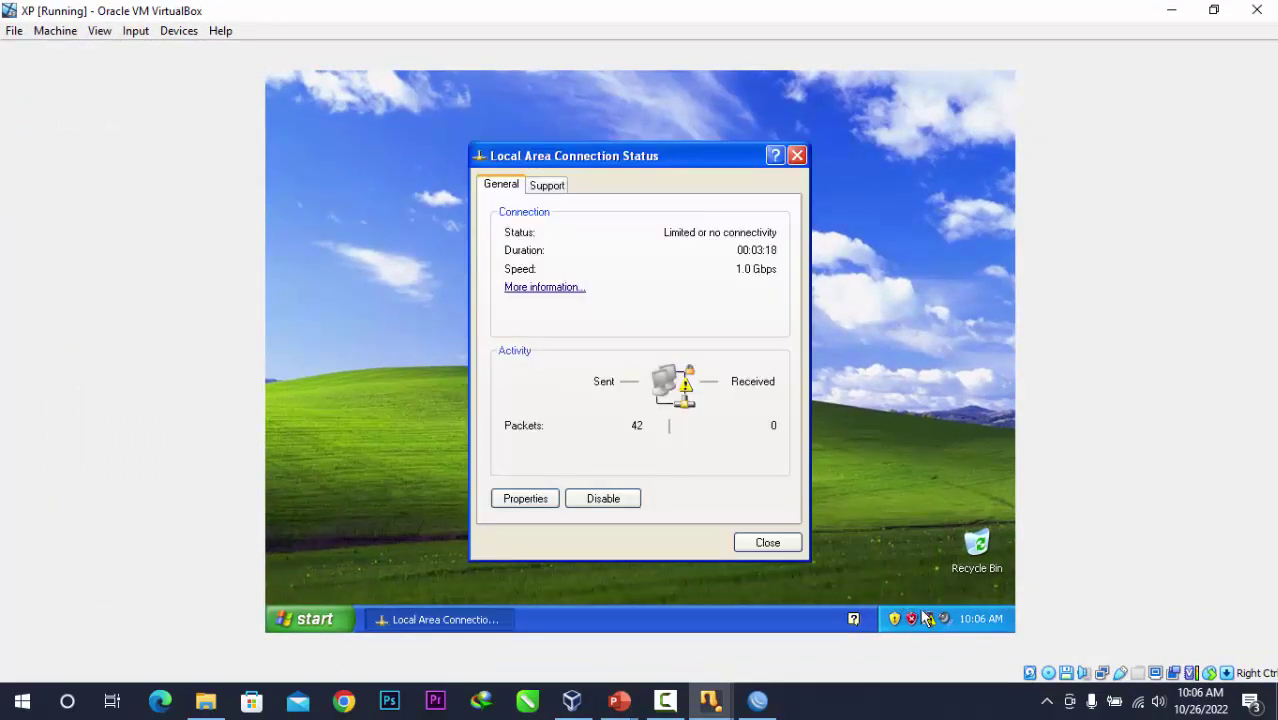
click(546, 191)
click(628, 325)
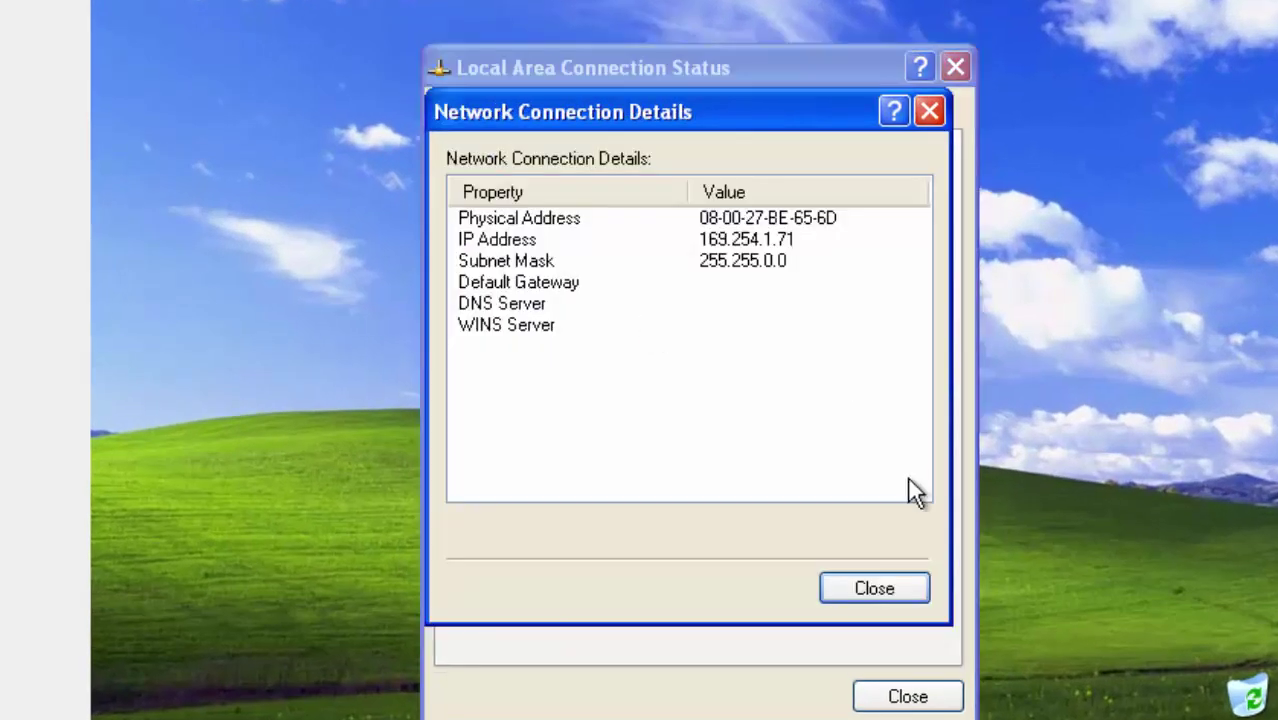
click(898, 586)
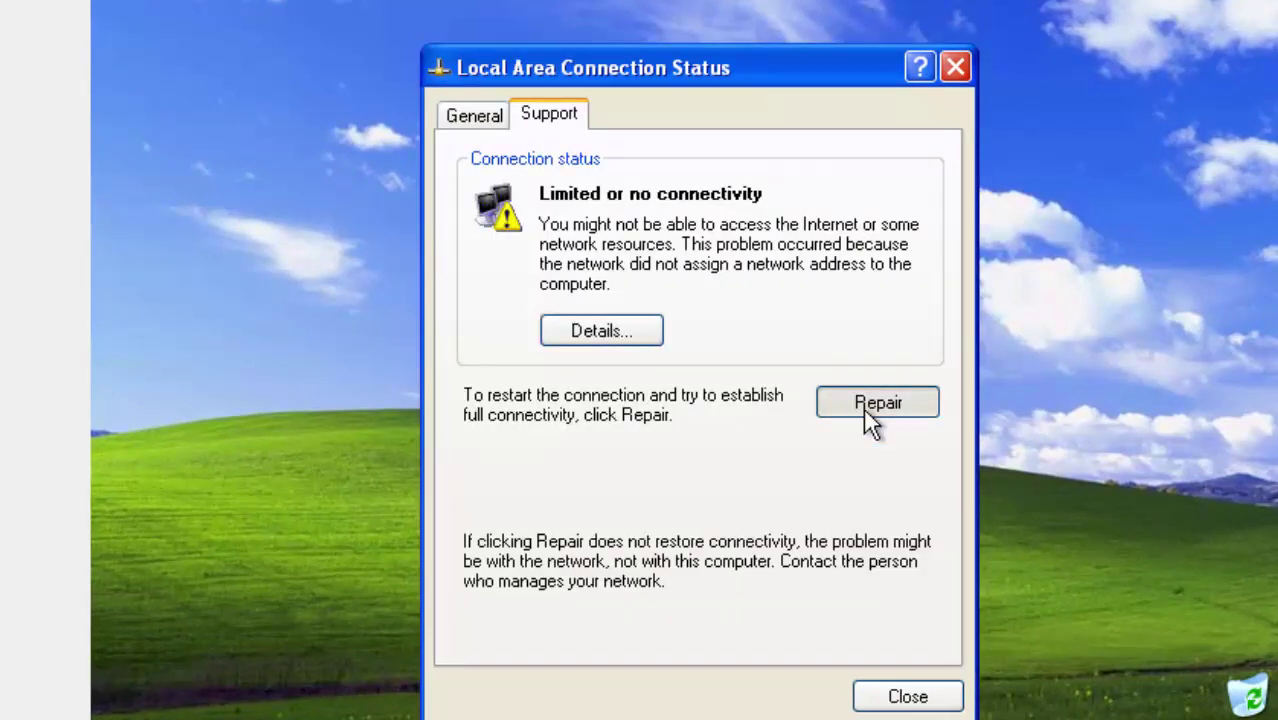
Repair the connection to obtain DHCP address 192.168.100.254, verify the details, and close the status window.
click(864, 412)
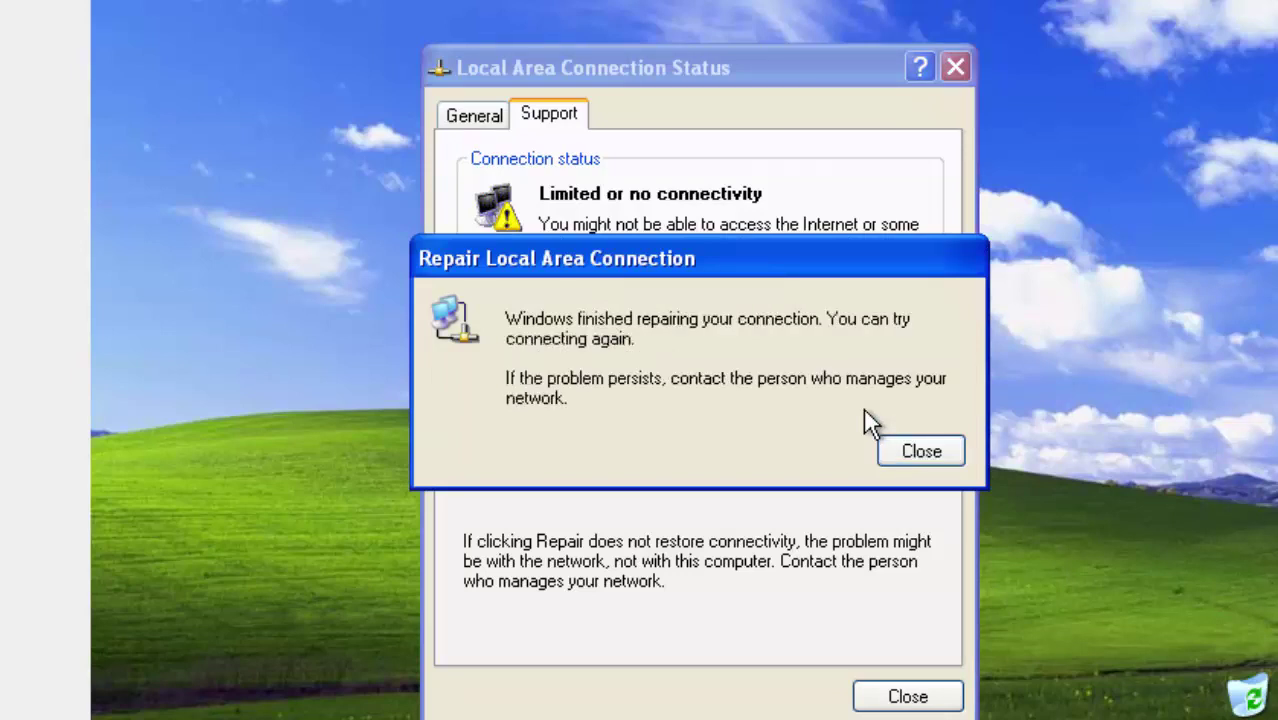
click(900, 446)
click(607, 332)
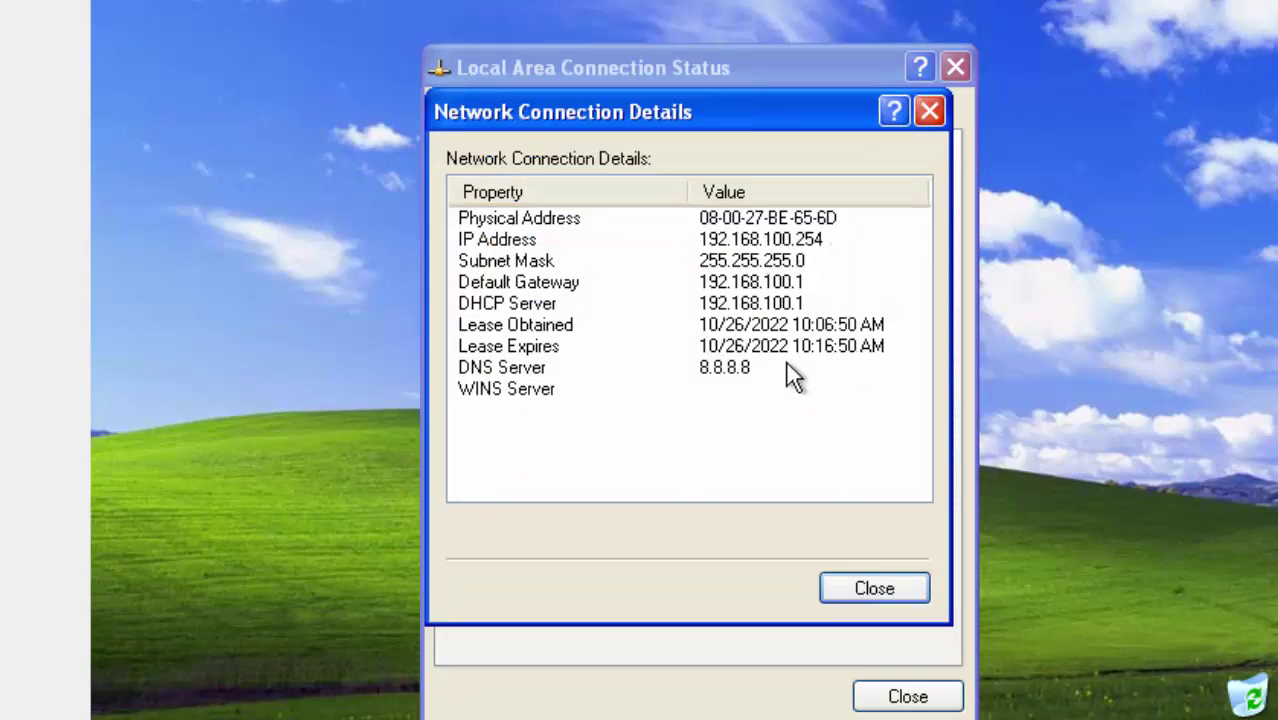
click(873, 592)
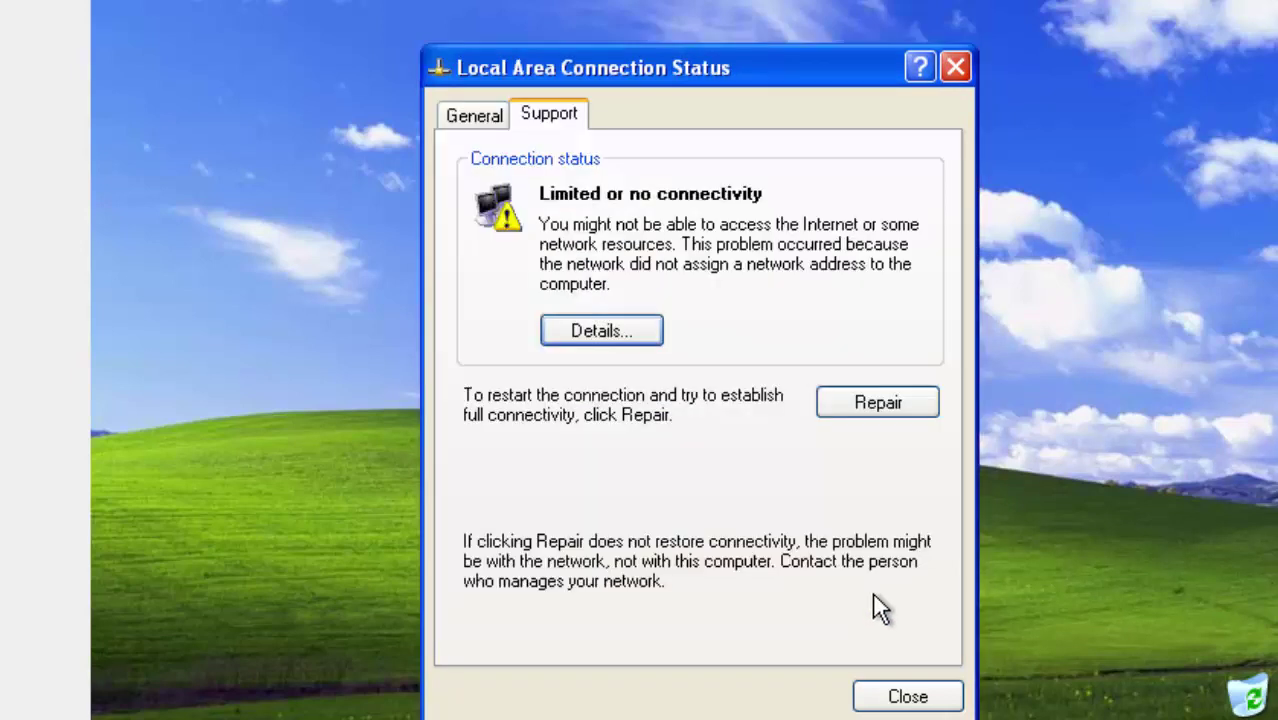
click(906, 700)
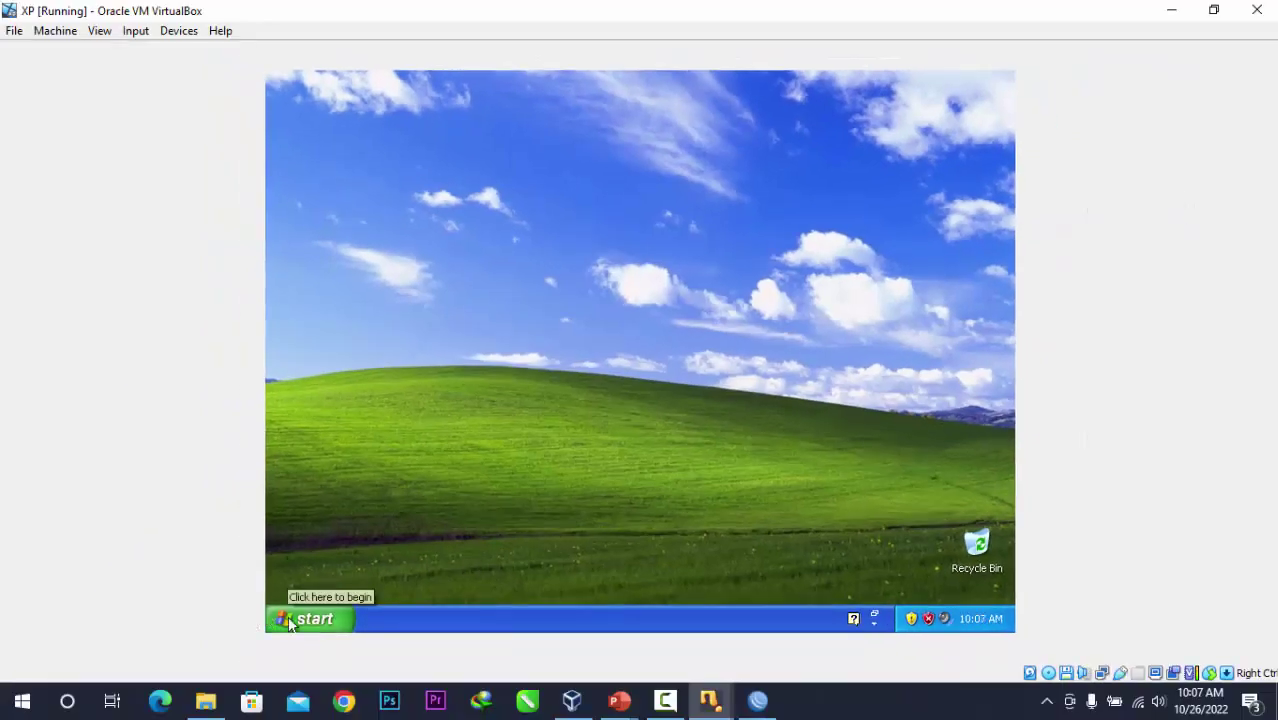
Open a command prompt inside the XP guest via Run and ping google.com.
key(super+r)
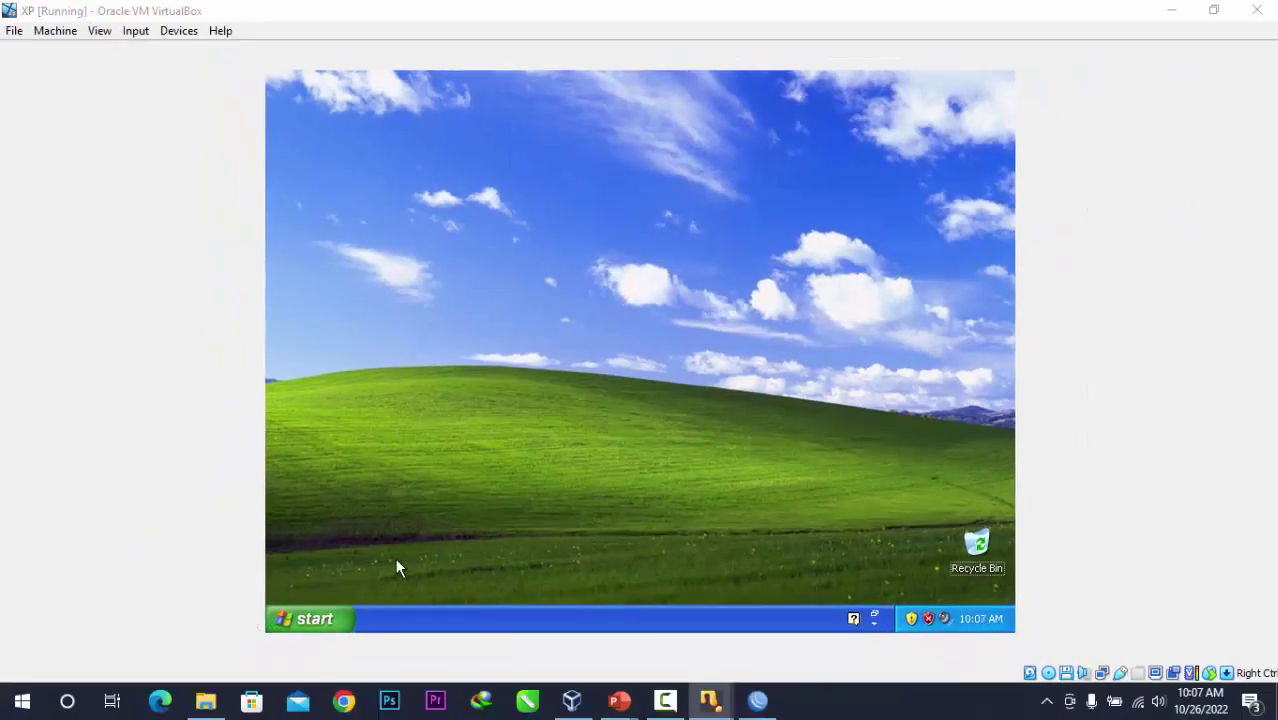
key(Return)
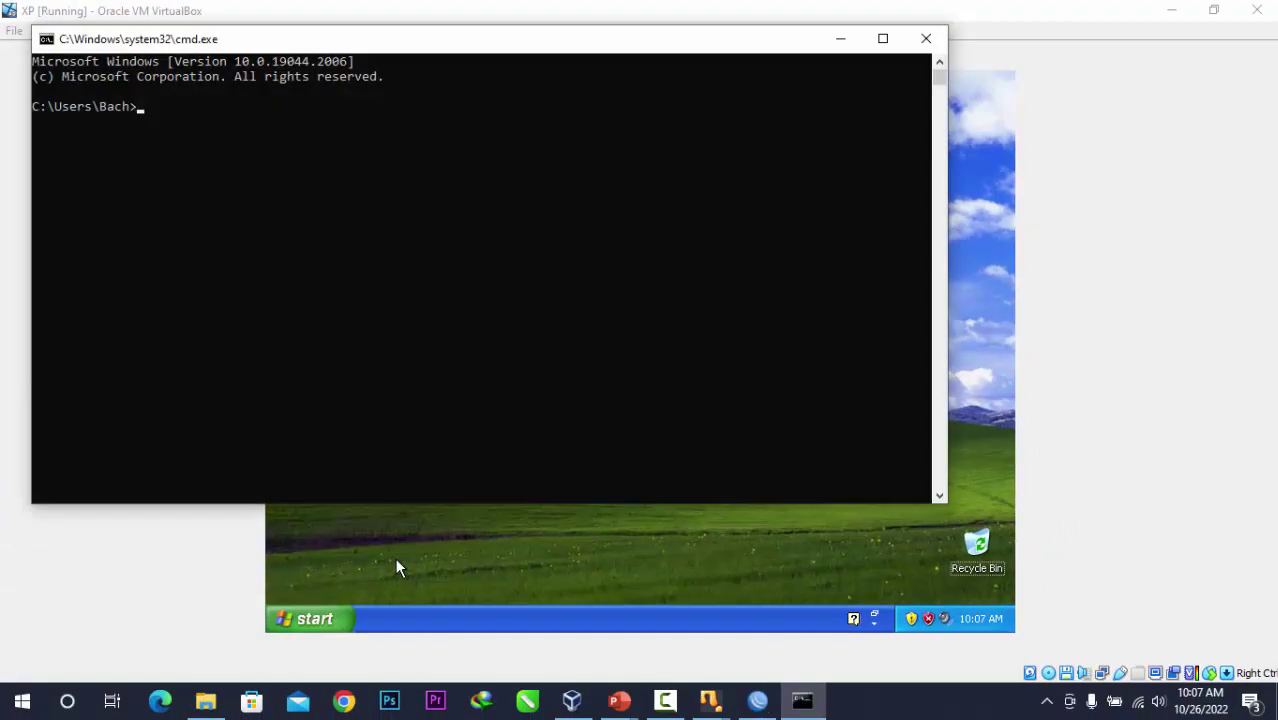
click(926, 38)
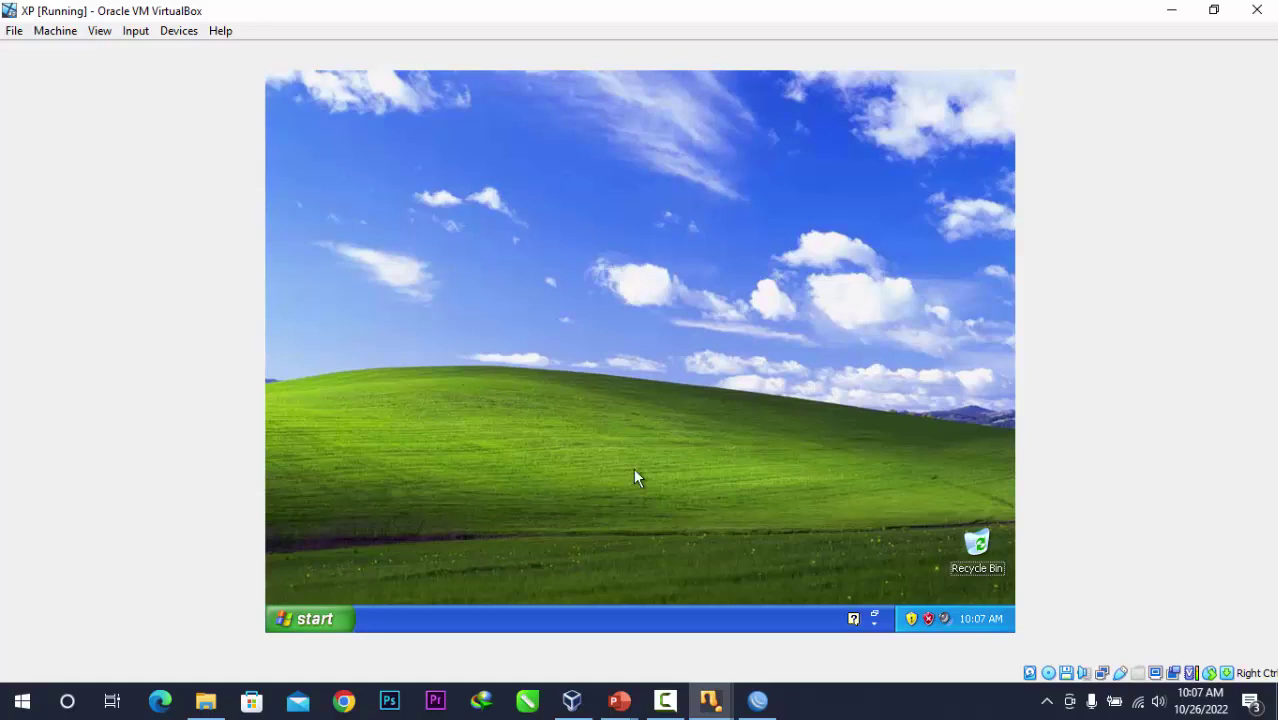
key(super+r)
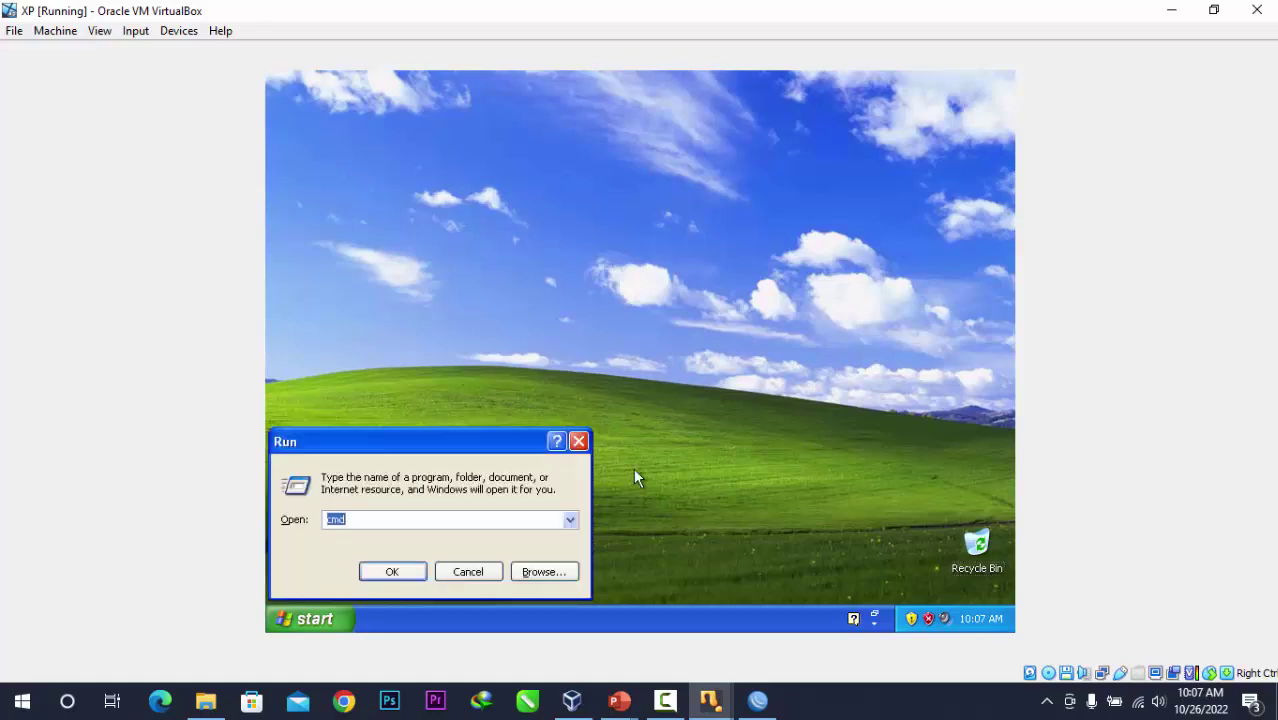
key(Return)
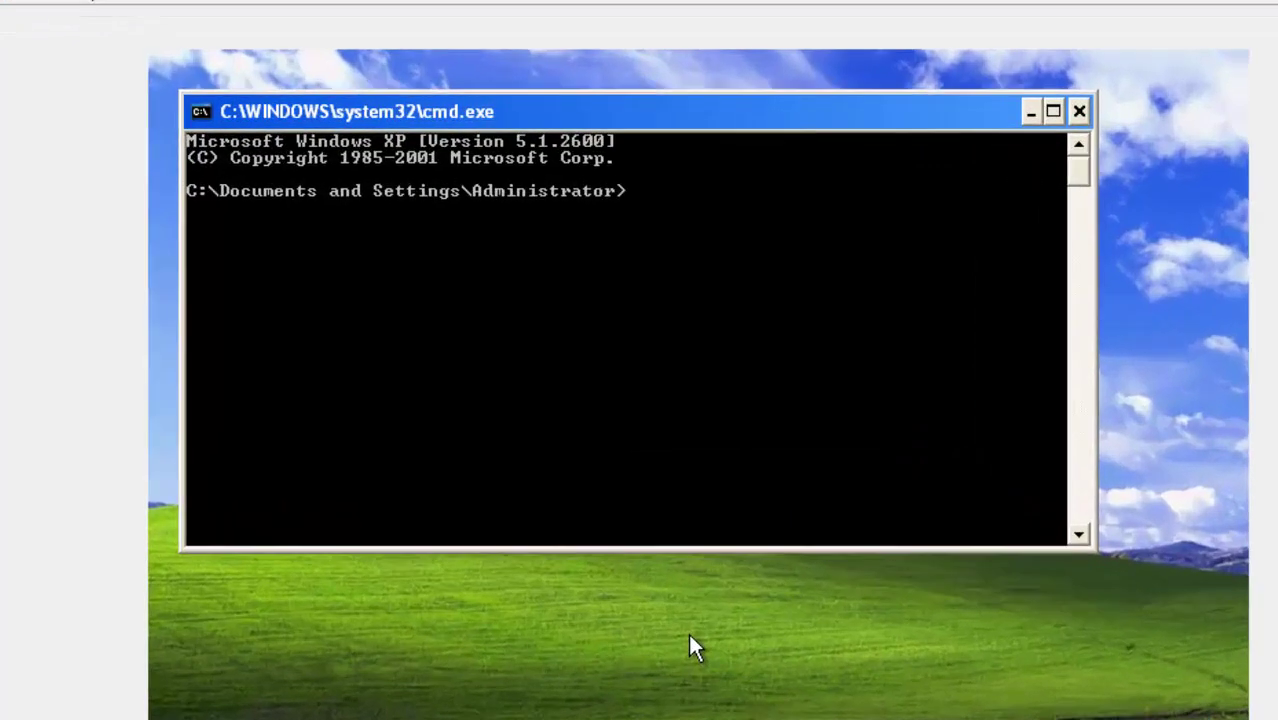
text(ping )
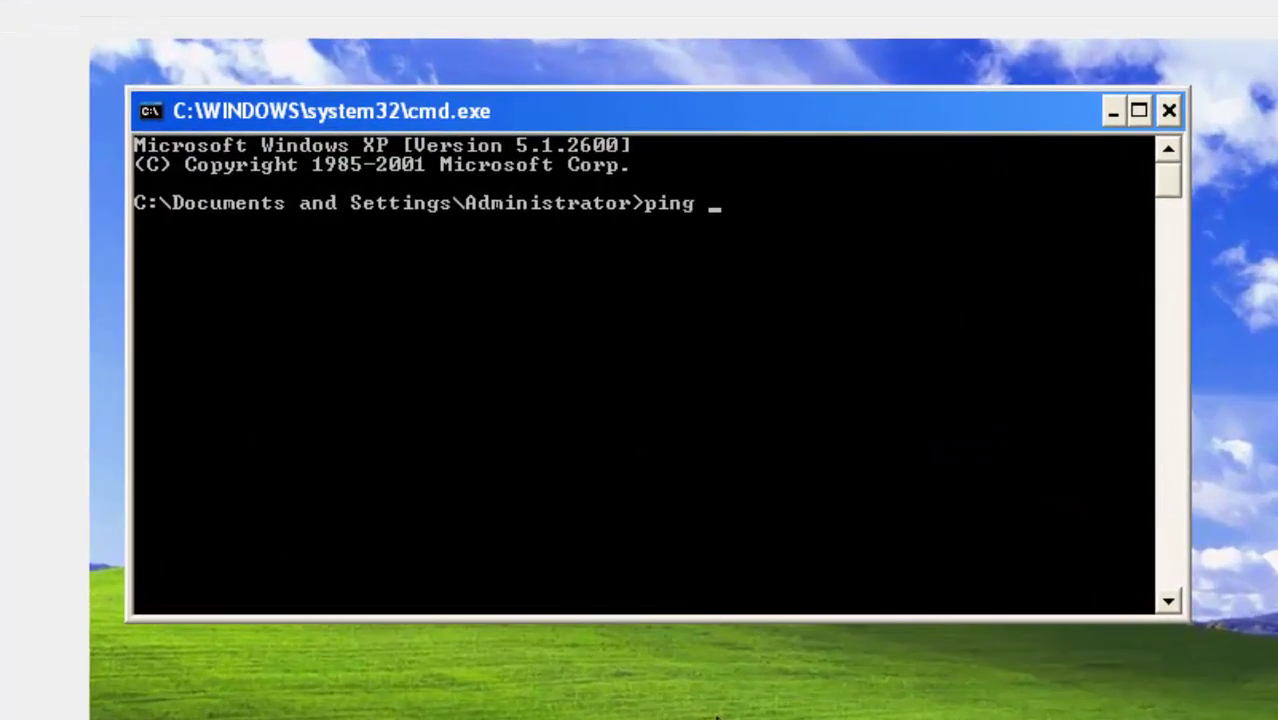
text(googl)
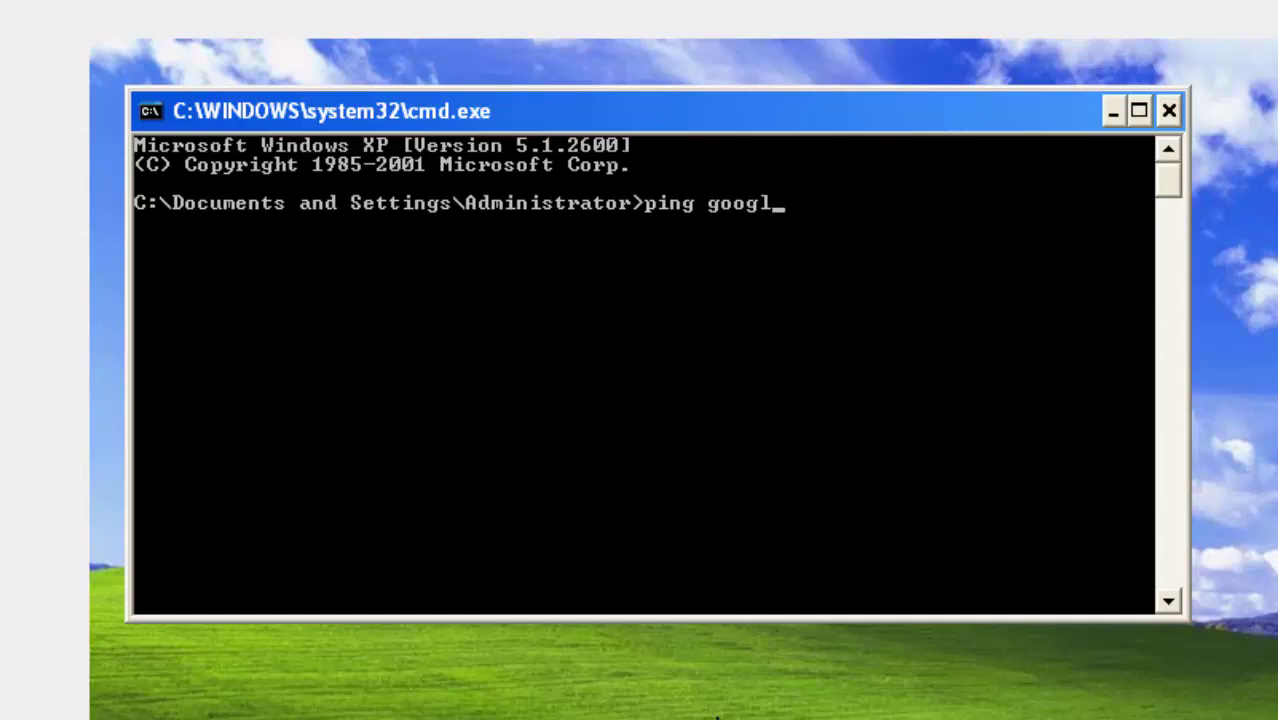
text(.ee.com)
key(Return)
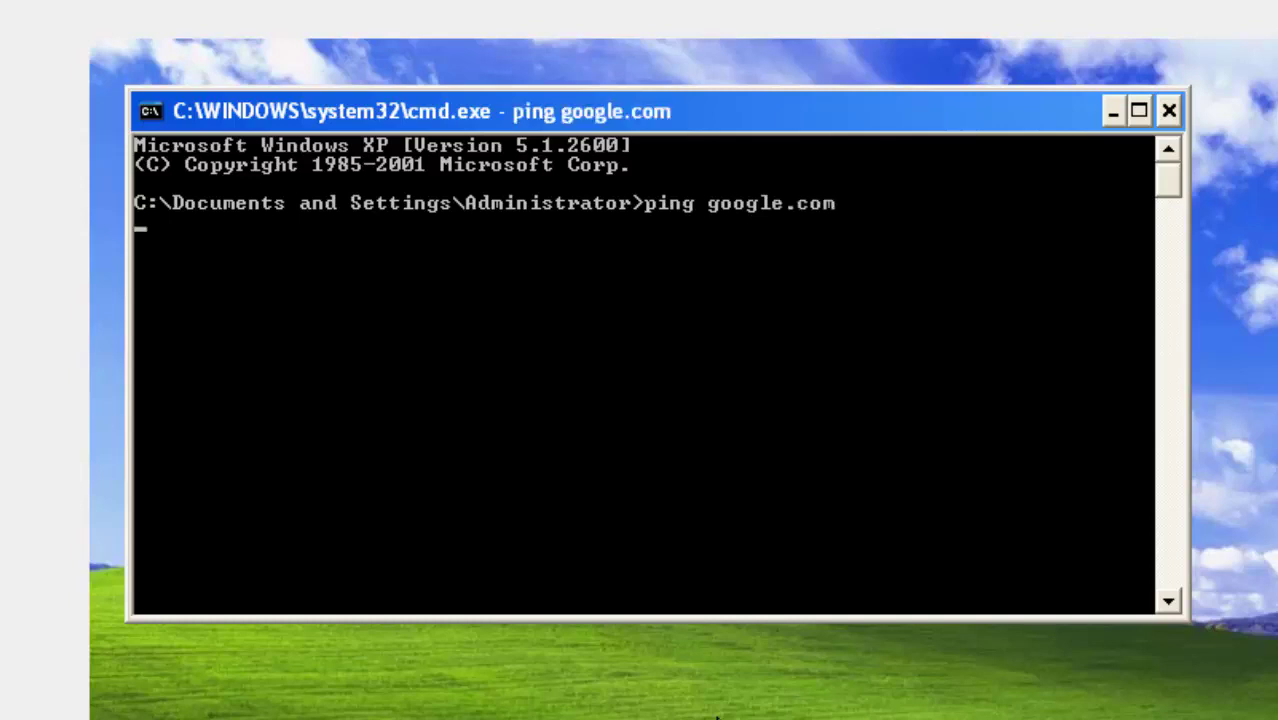
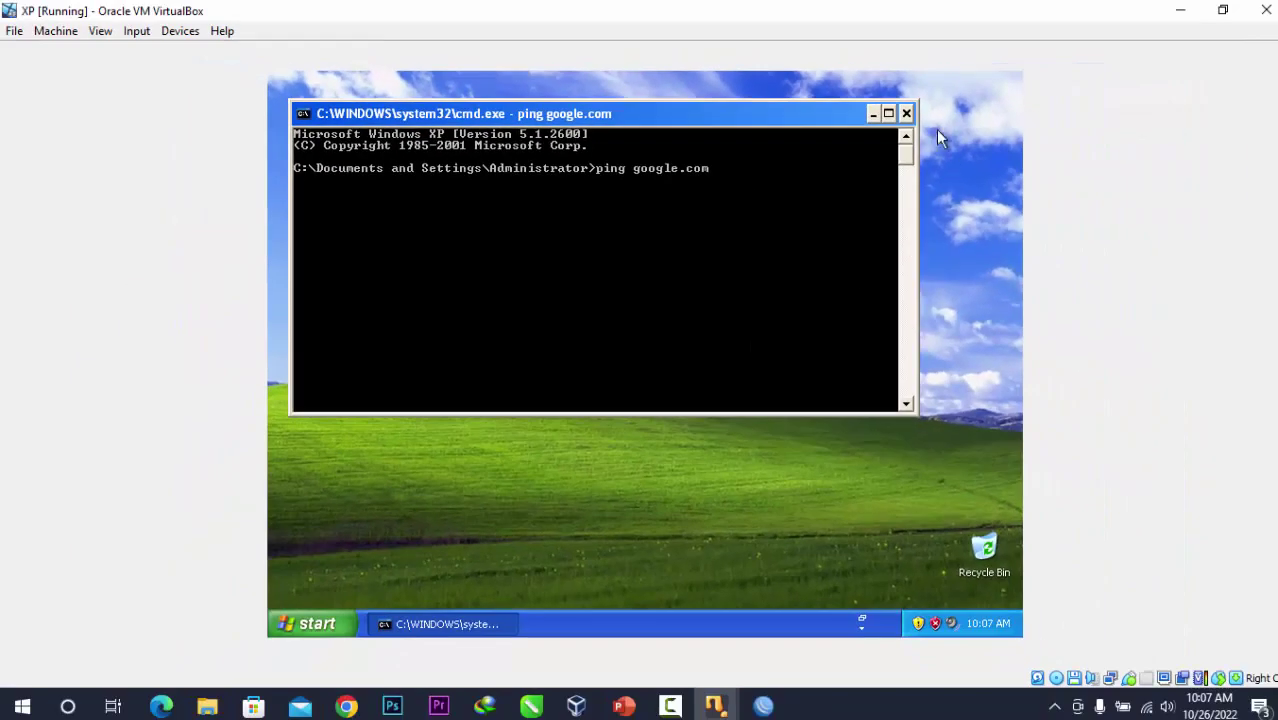
Close the XP guest's Command Prompt after the google.com ping.
click(905, 113)
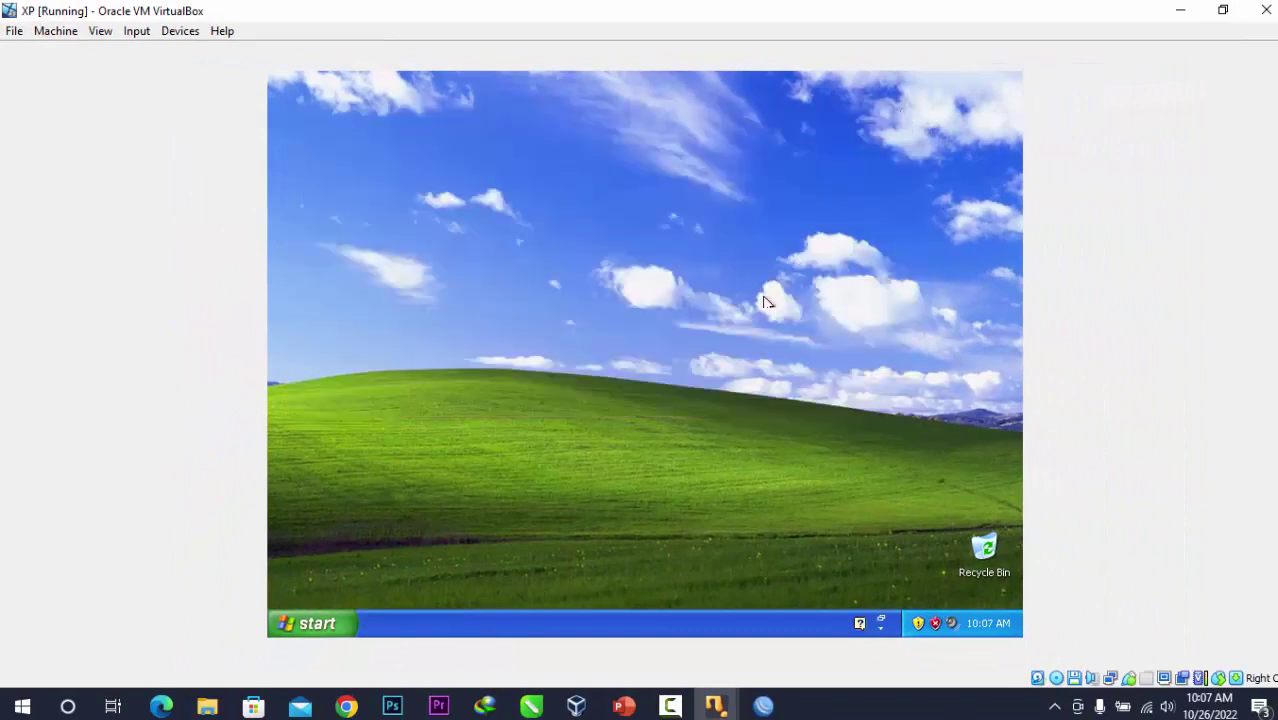
Minimise the XP guest and bring the Windows 7 VM to full screen, dismissing its warning.
click(1222, 10)
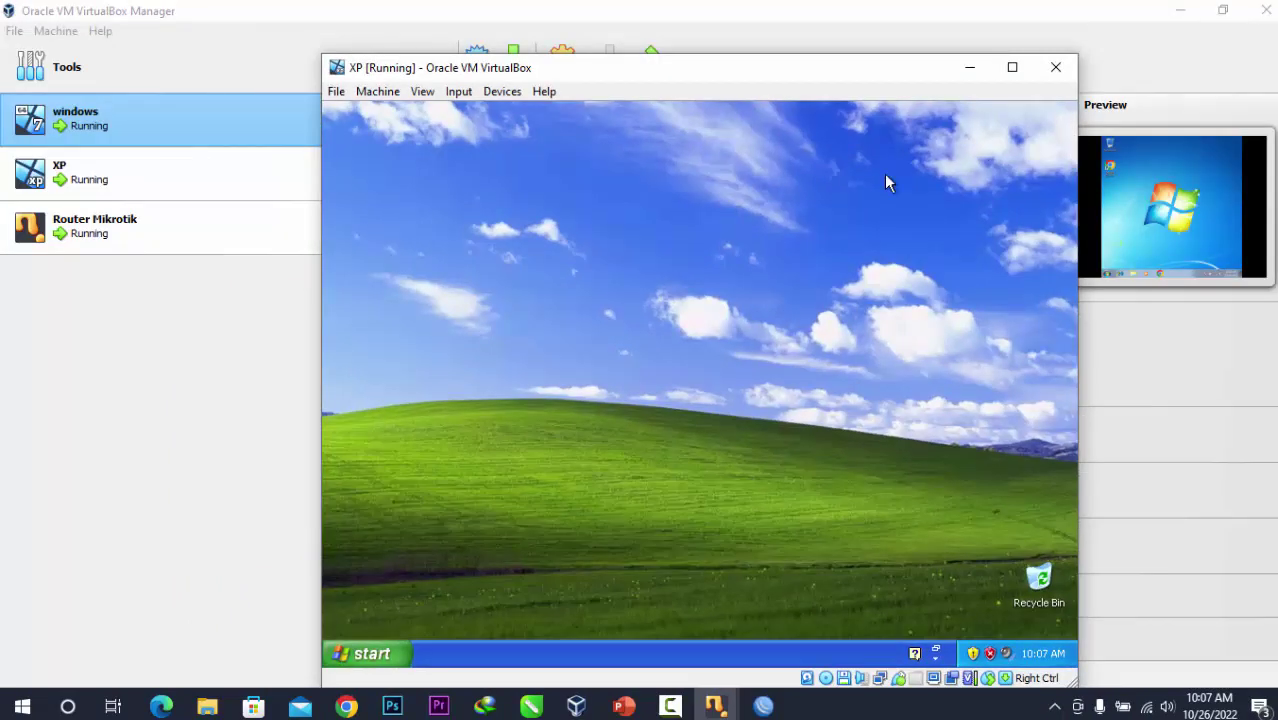
click(577, 706)
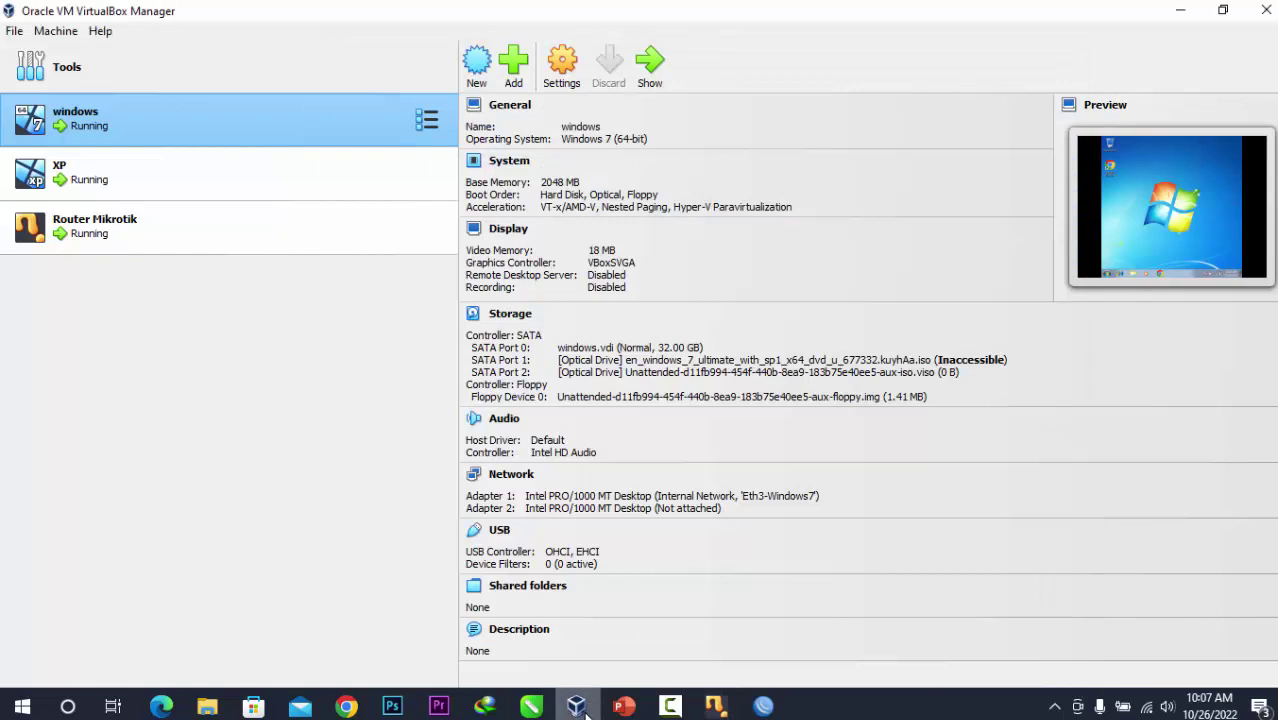
click(714, 706)
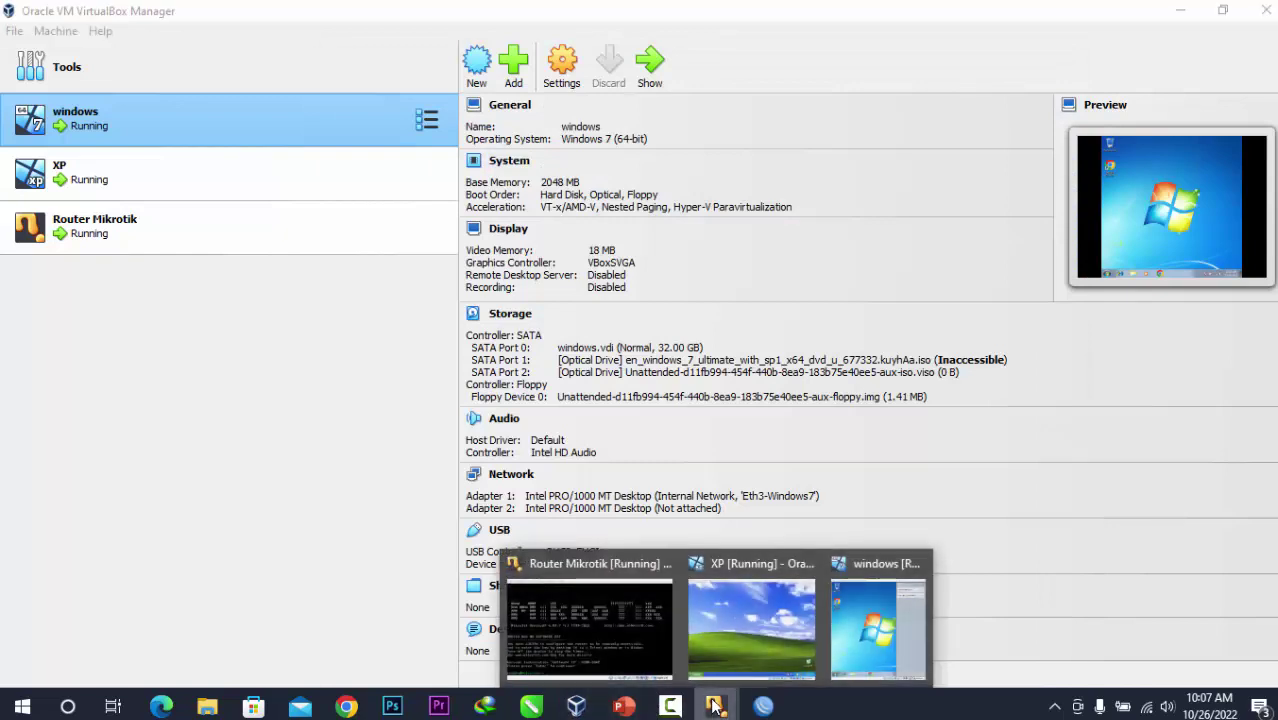
click(852, 629)
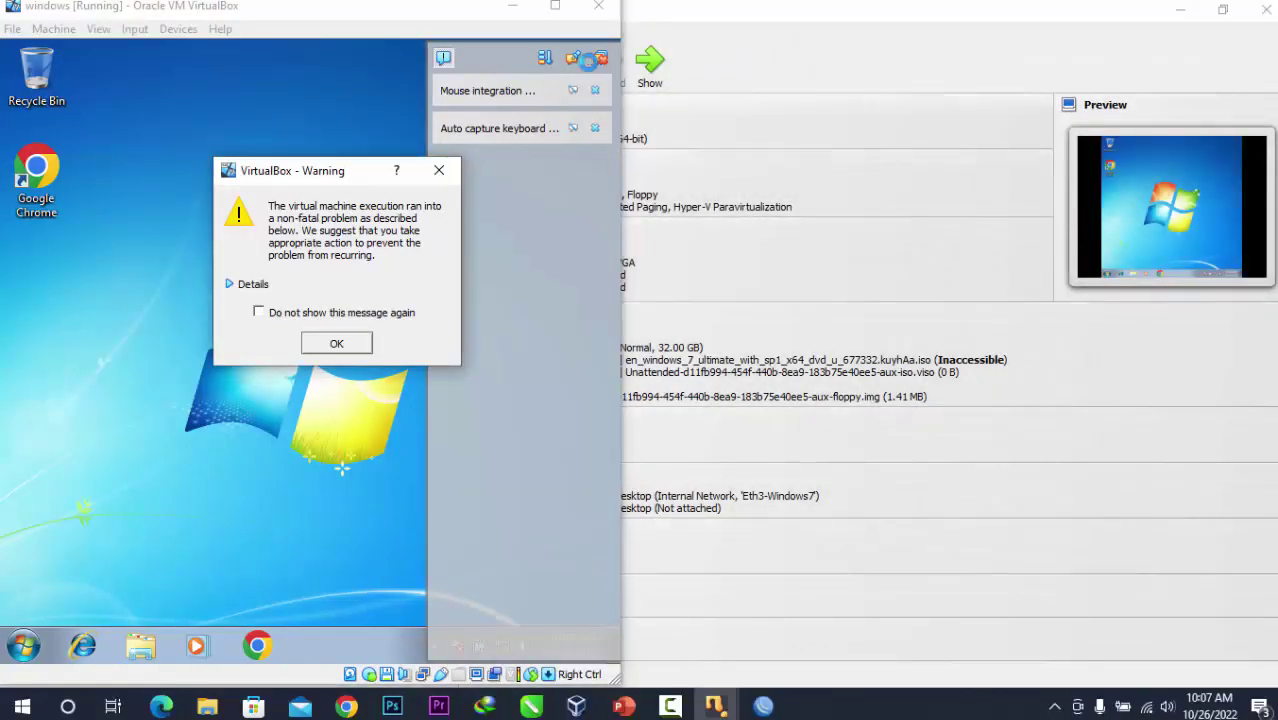
click(362, 341)
double_click(462, 15)
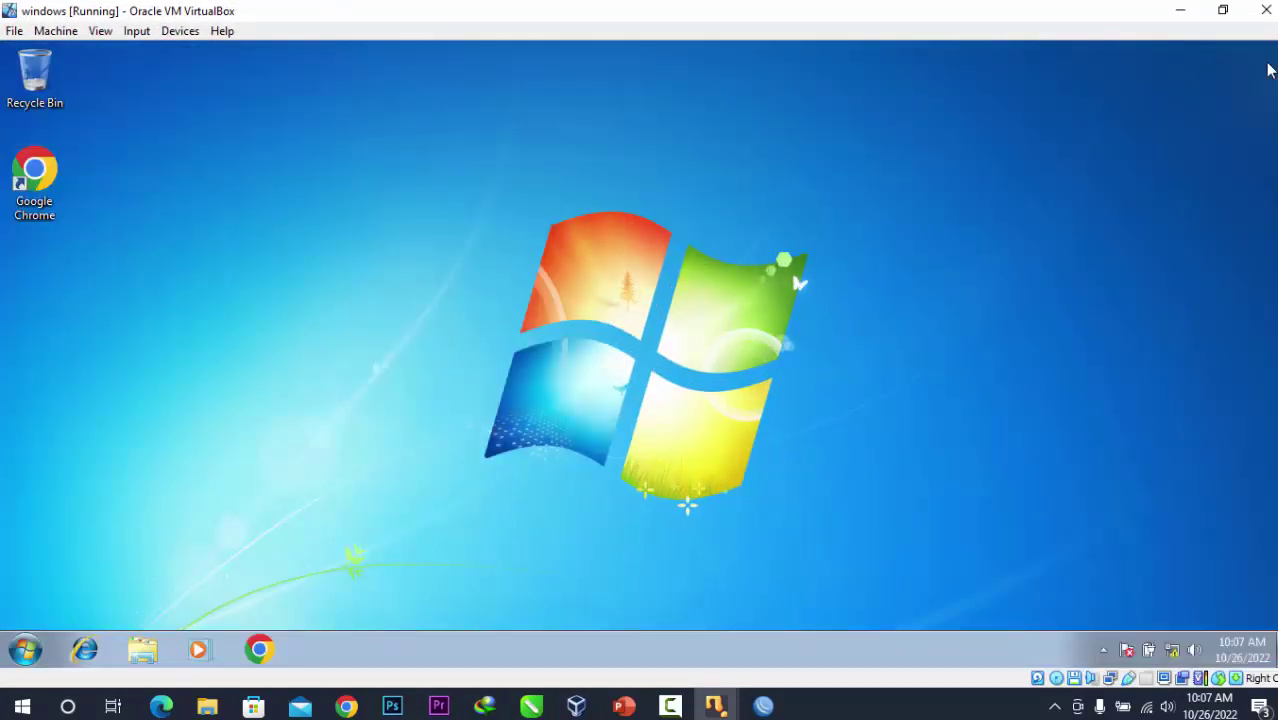
Open the Windows 7 guest's network adapter list via Network and Sharing Center.
right_click(1172, 651)
click(1180, 636)
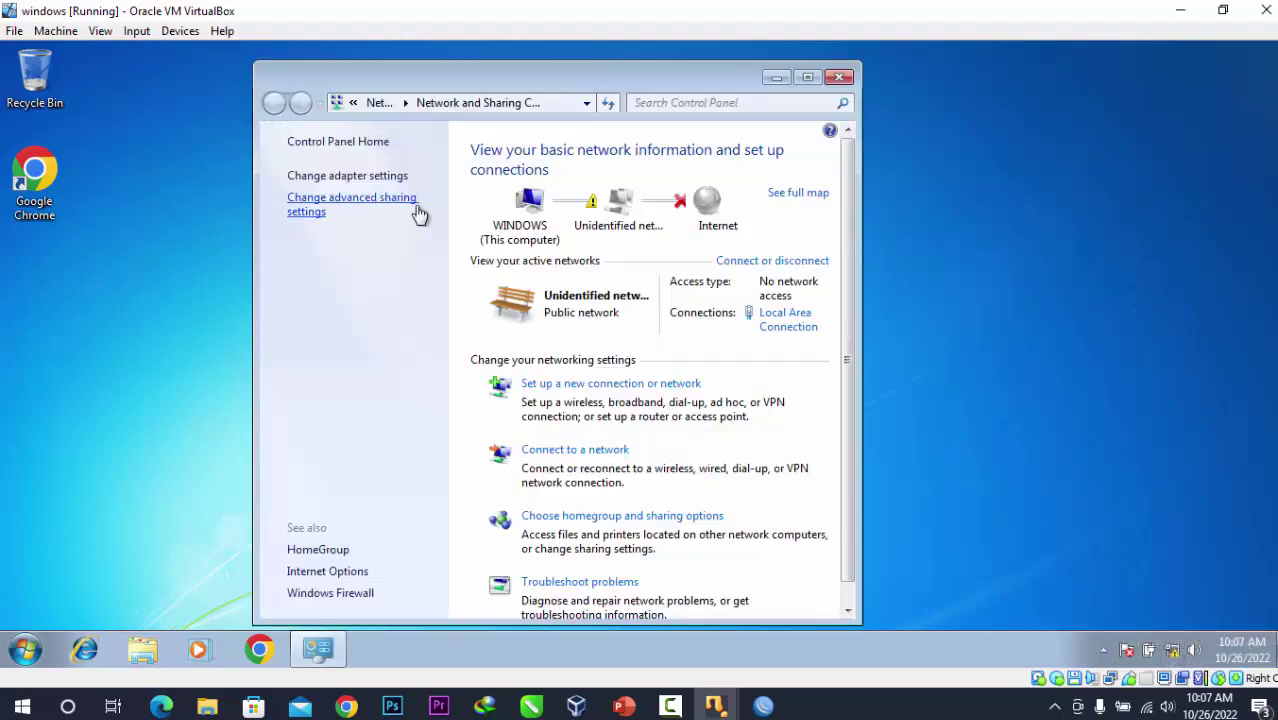
click(807, 78)
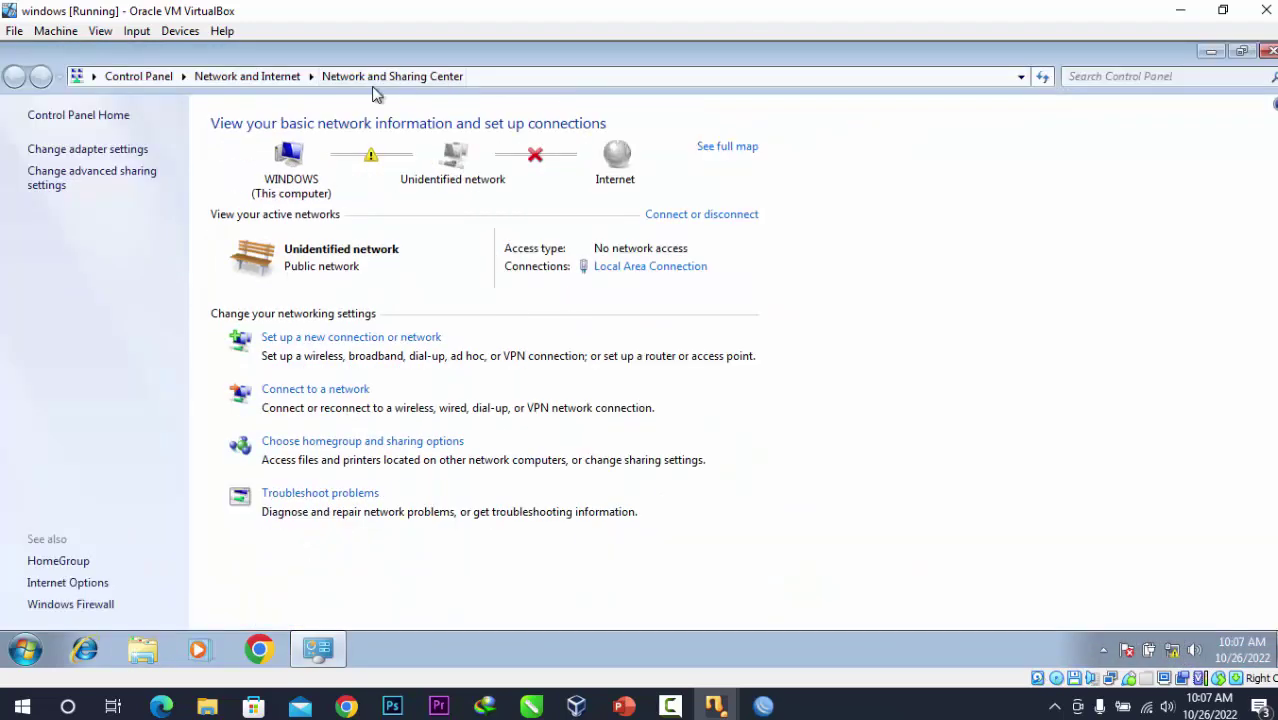
click(110, 150)
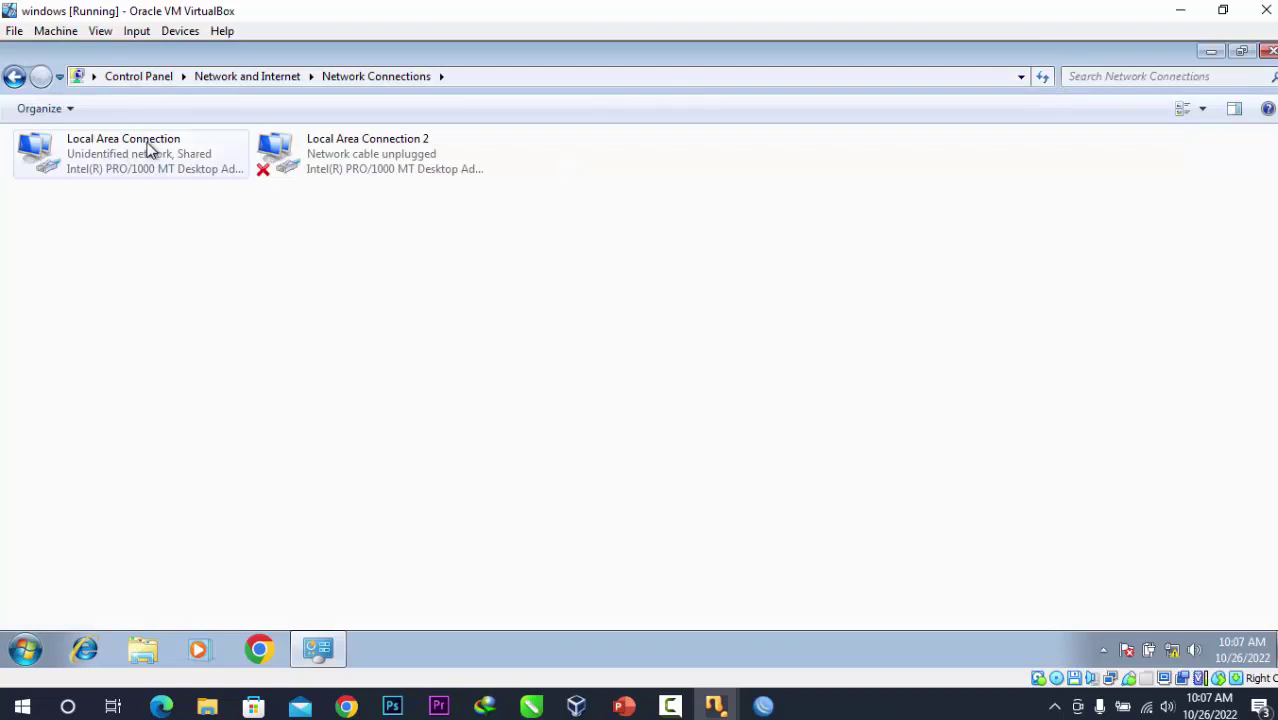
Check Local Area Connection details, showing only the self-assigned 169.254.244.63 address, then close them.
double_click(152, 150)
click(540, 334)
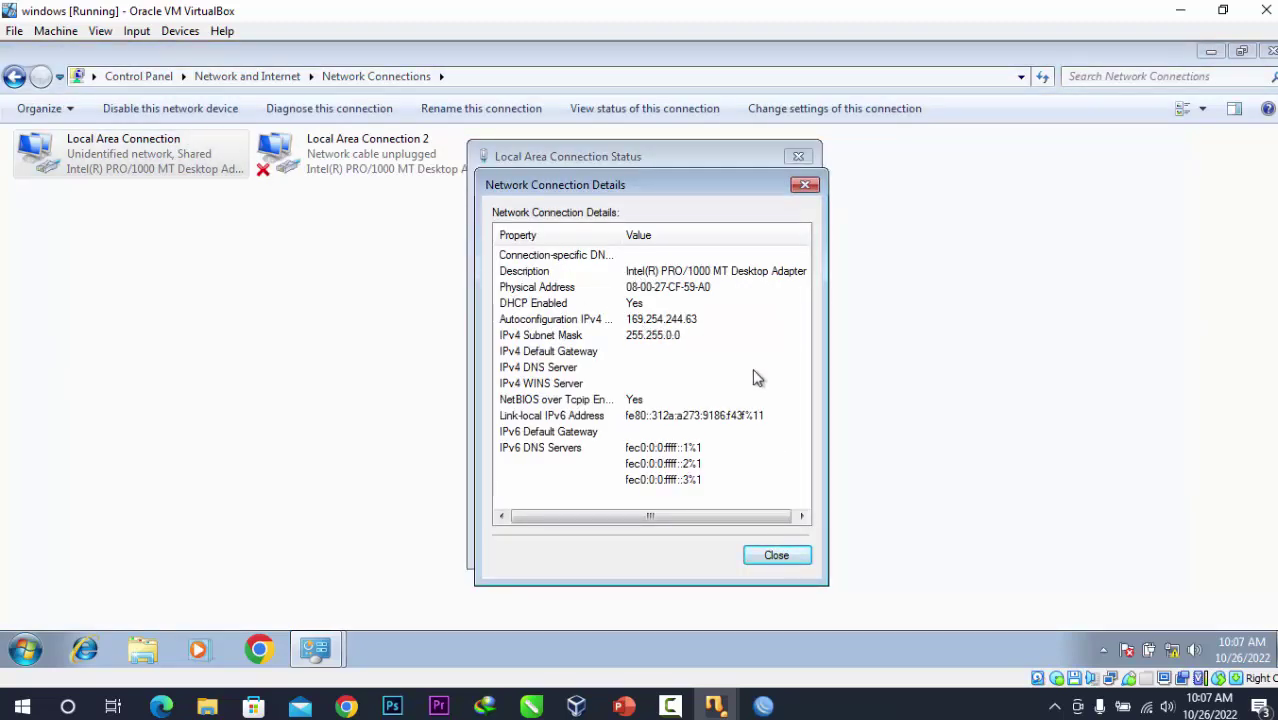
click(788, 556)
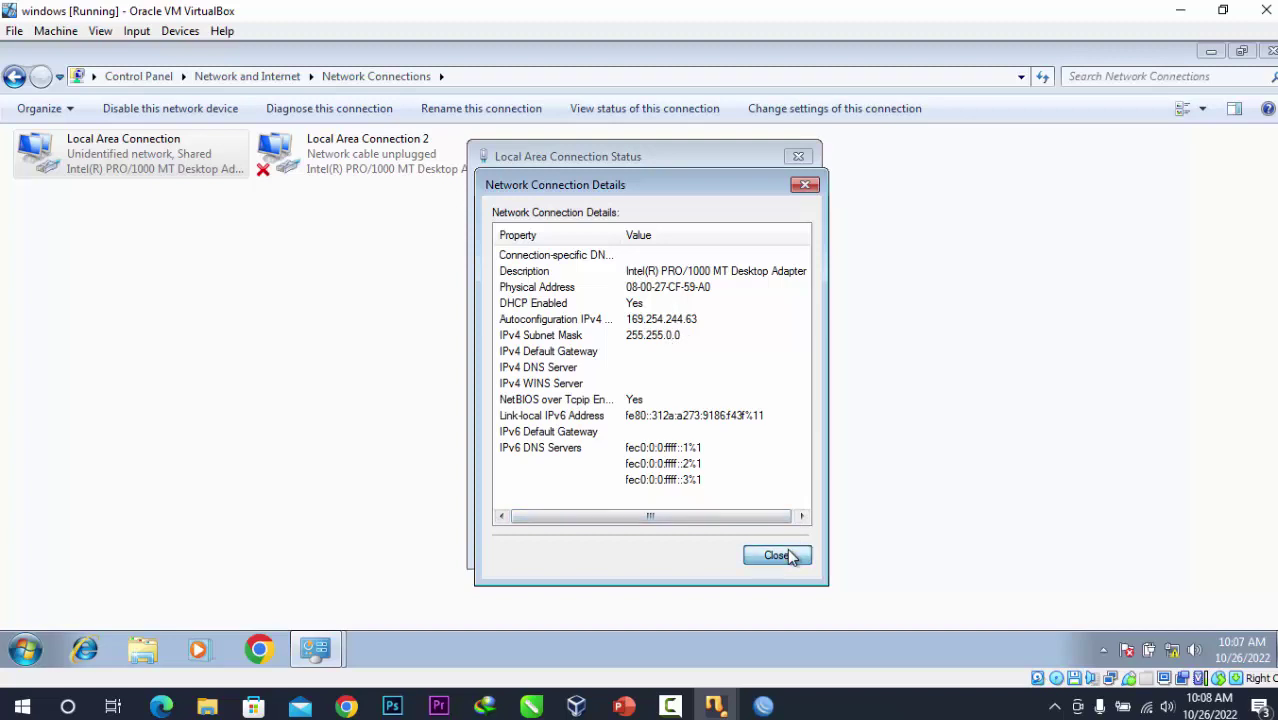
click(780, 545)
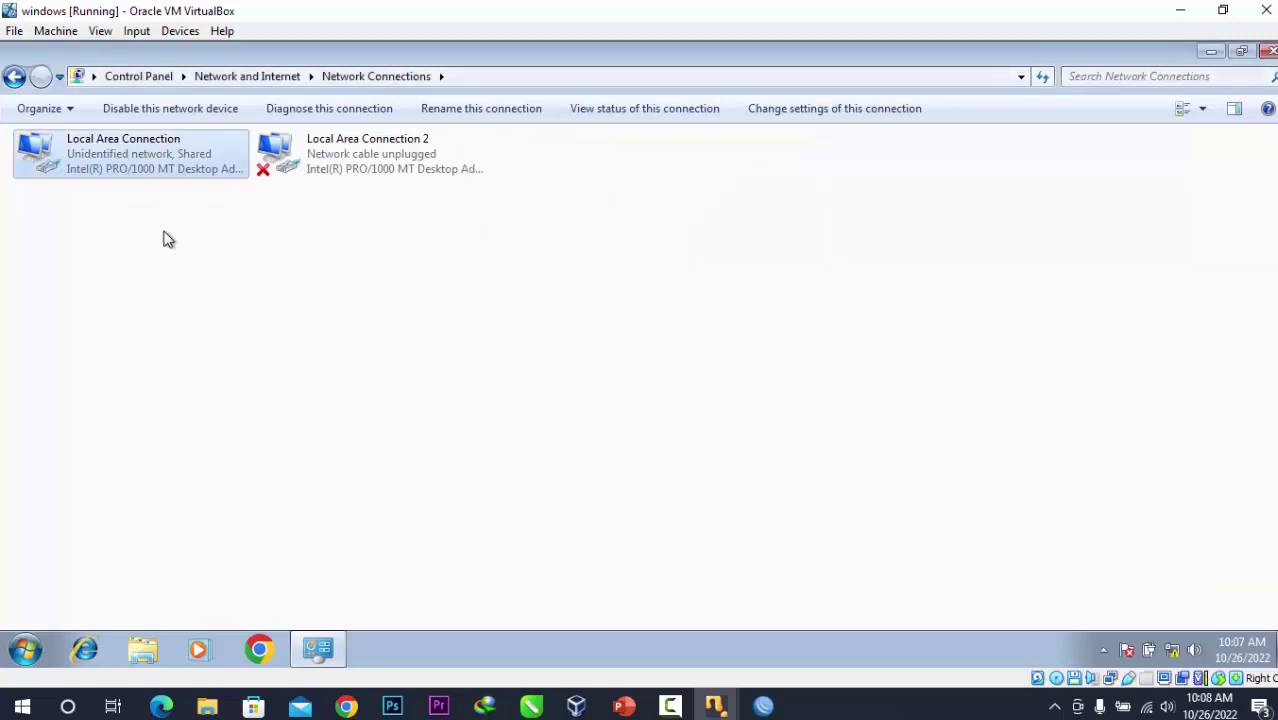
click(208, 297)
Run ipconfig /release twice in a Windows 7 command prompt, then close the console.
key(super+r)
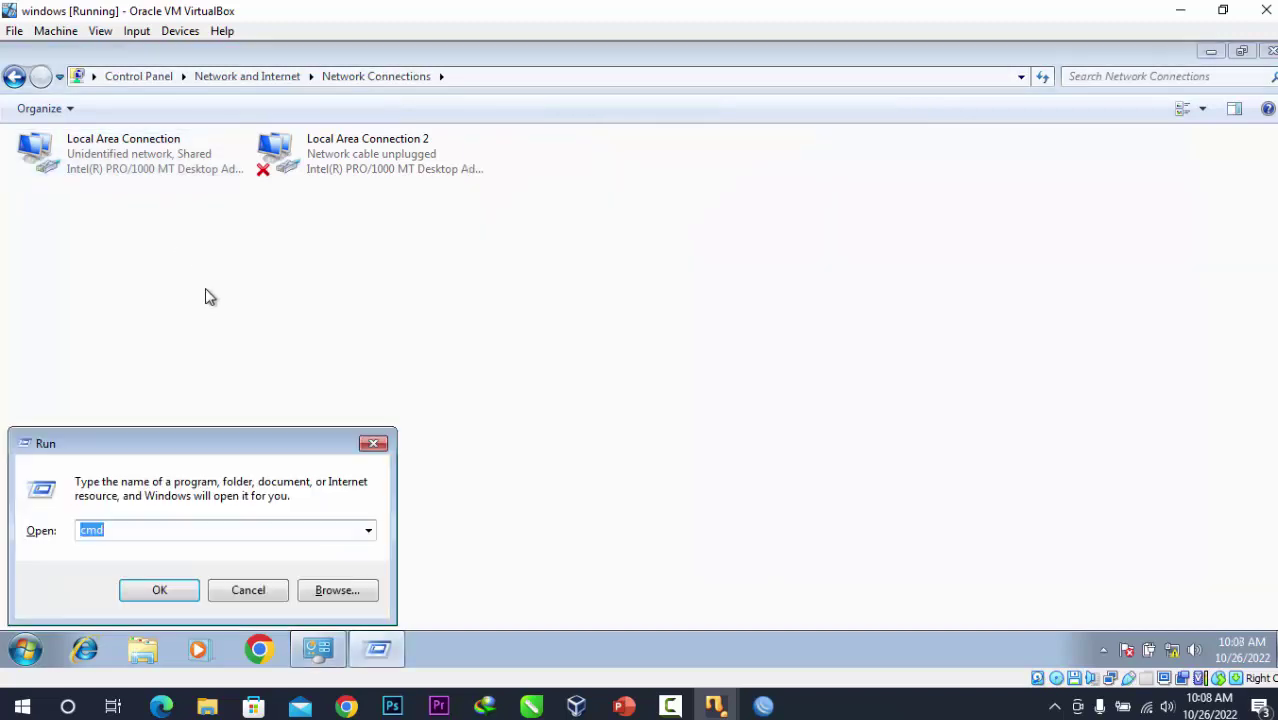
key(Return)
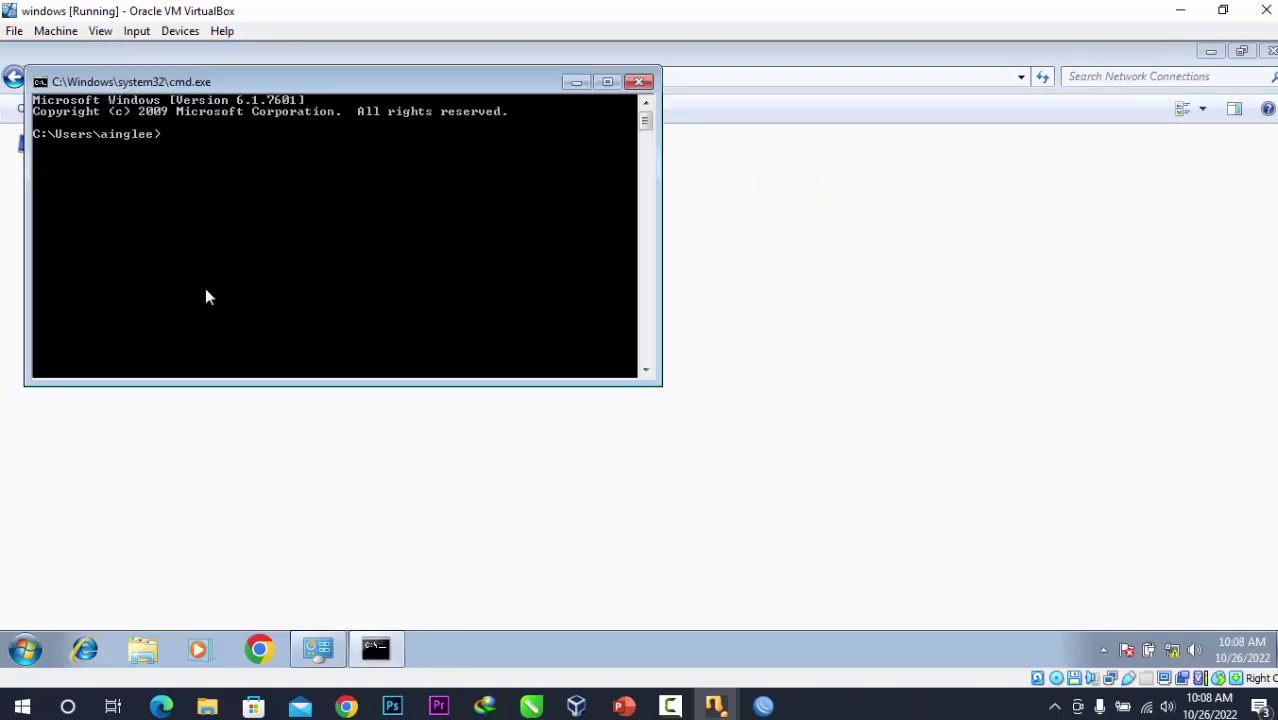
text(ipconfig /release)
key(Return)
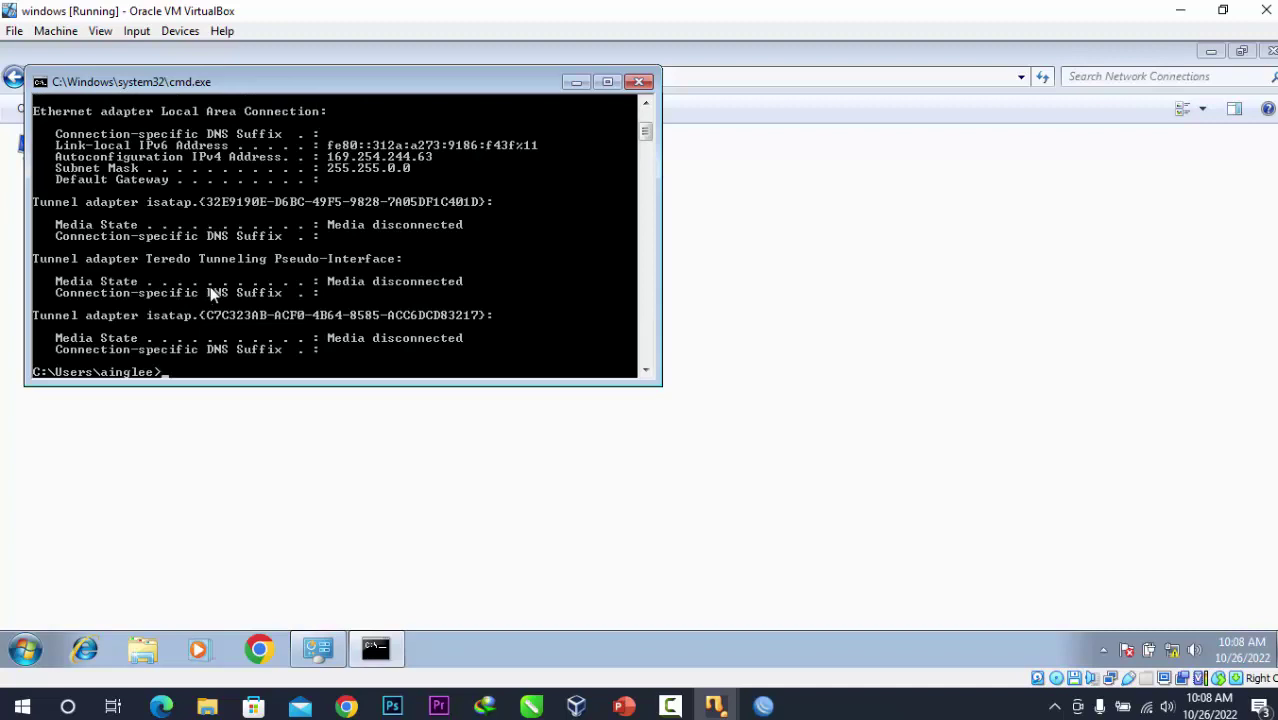
key(Up)
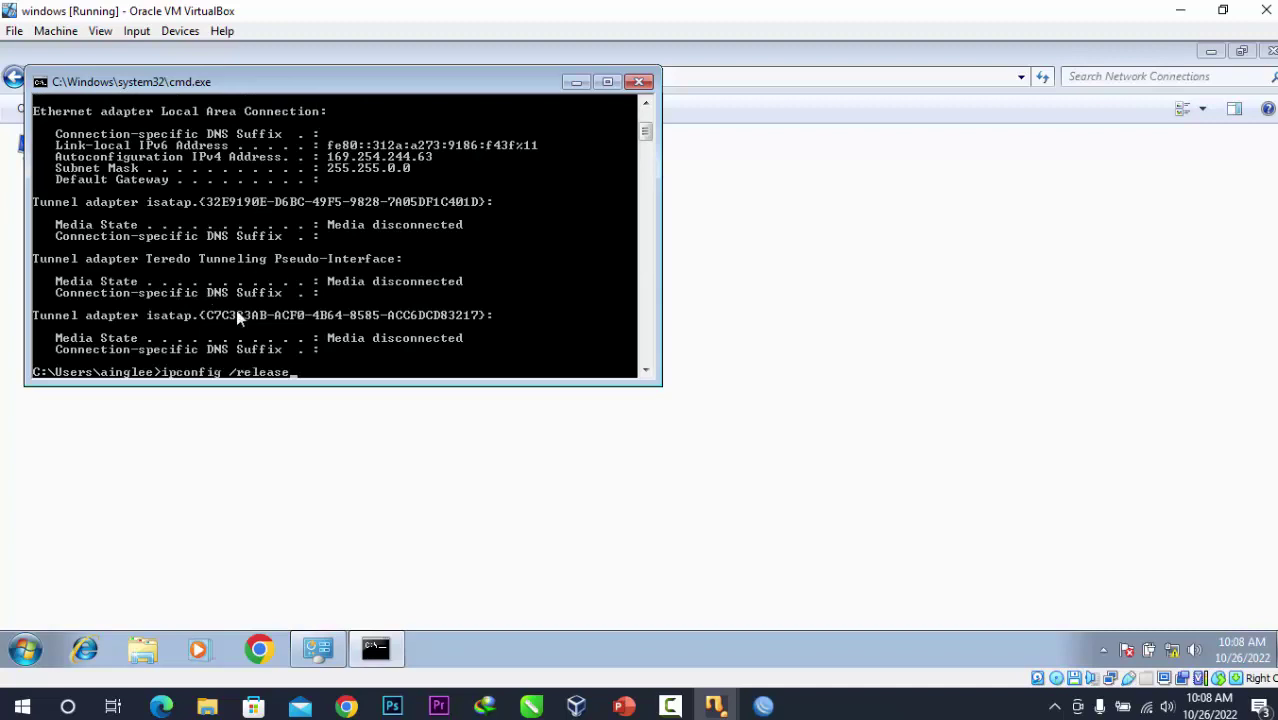
key(Return)
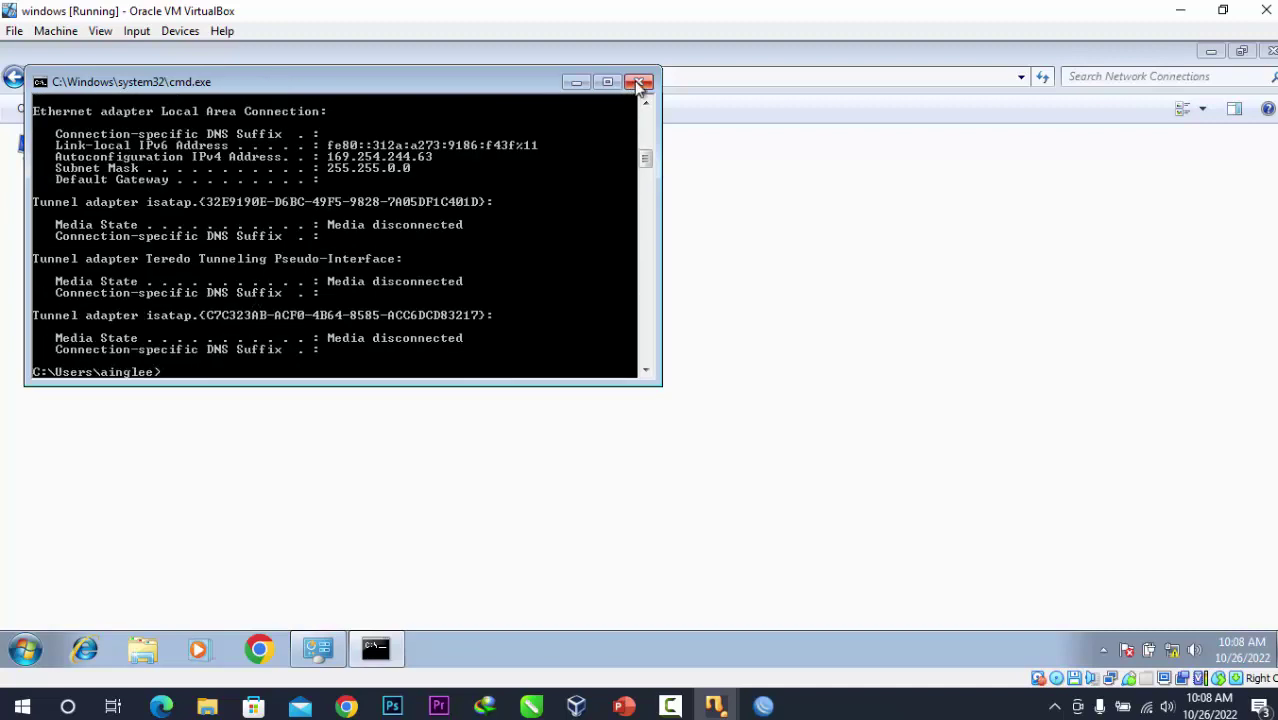
click(639, 82)
Disable and re-enable Local Area Connection, then confirm Internet access from the tray.
right_click(140, 167)
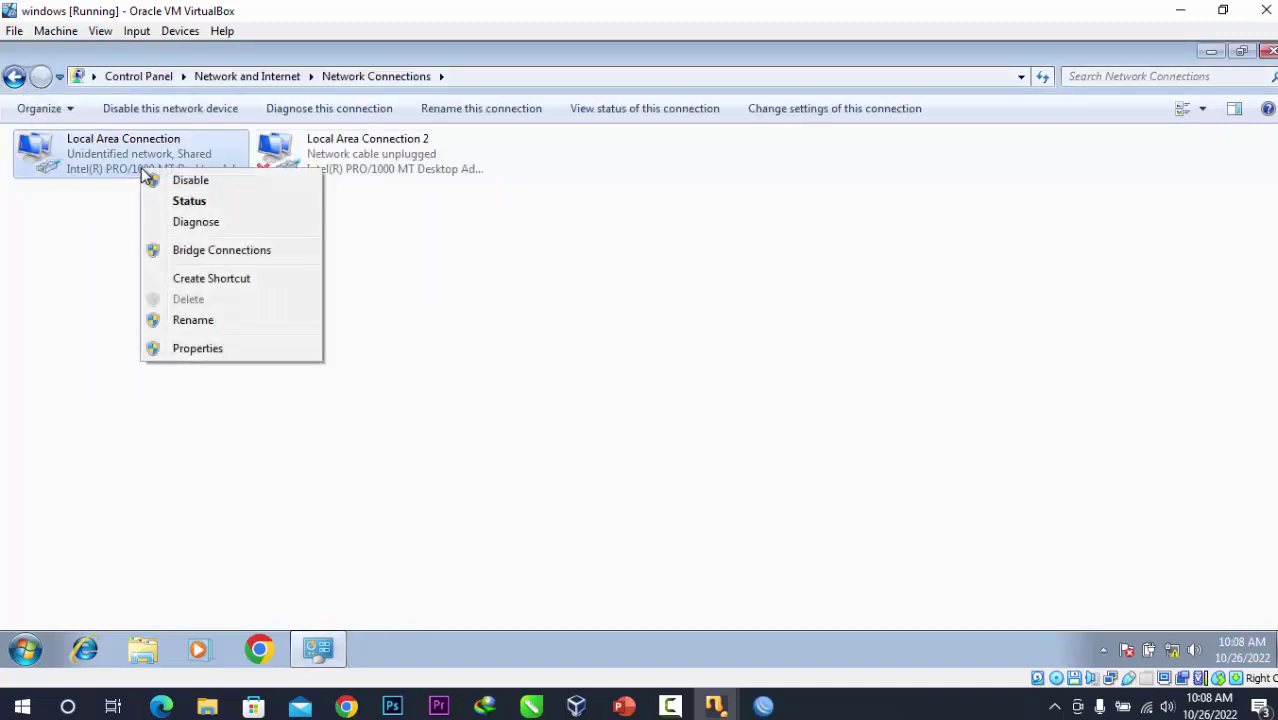
click(200, 180)
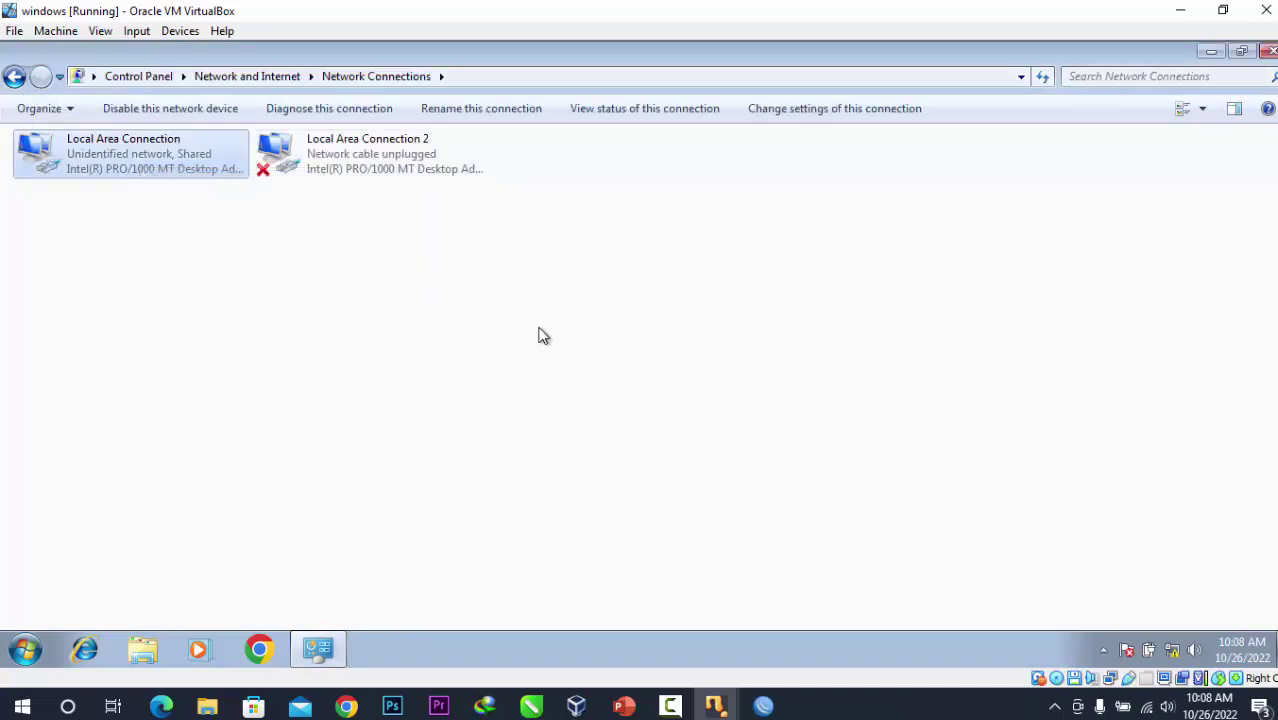
right_click(140, 170)
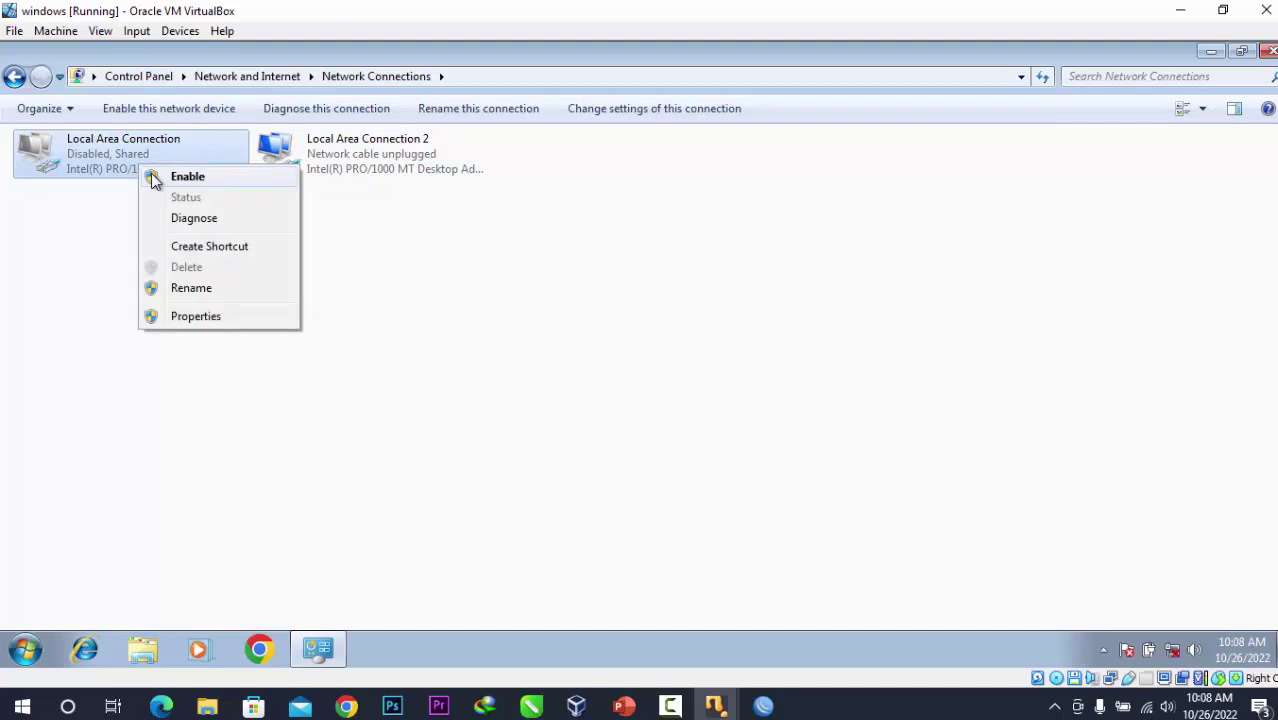
click(185, 176)
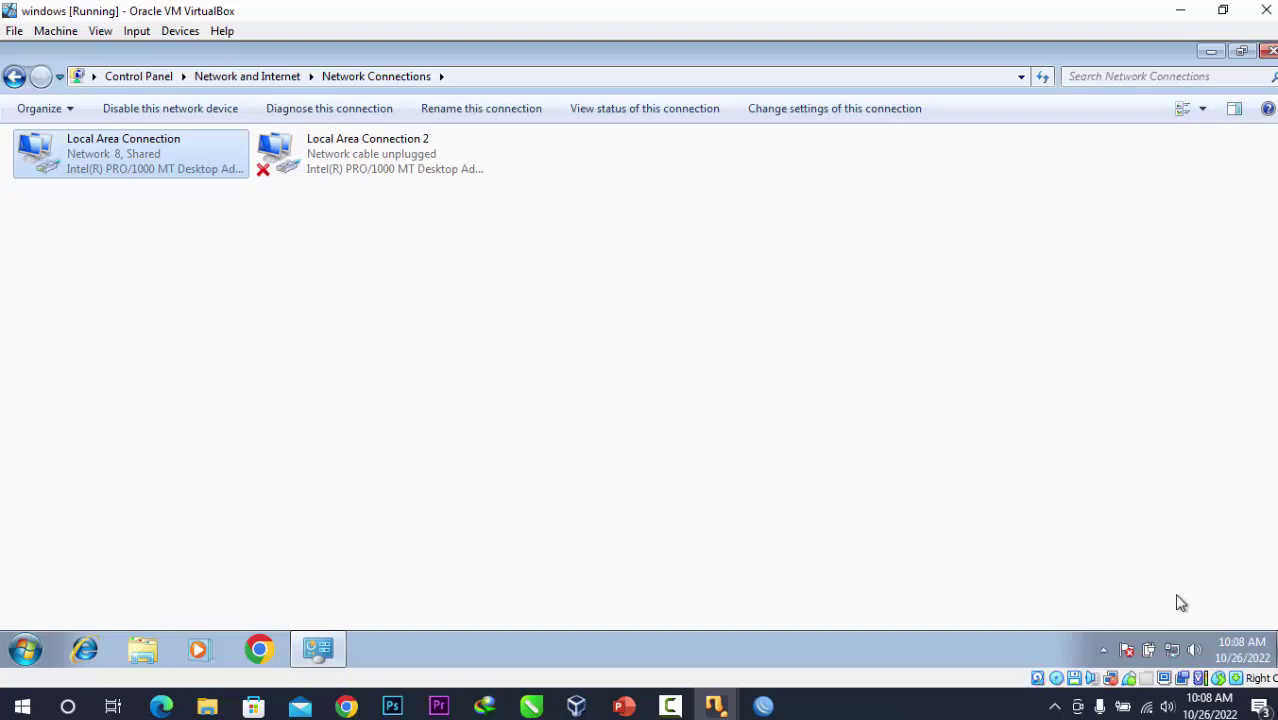
click(1174, 651)
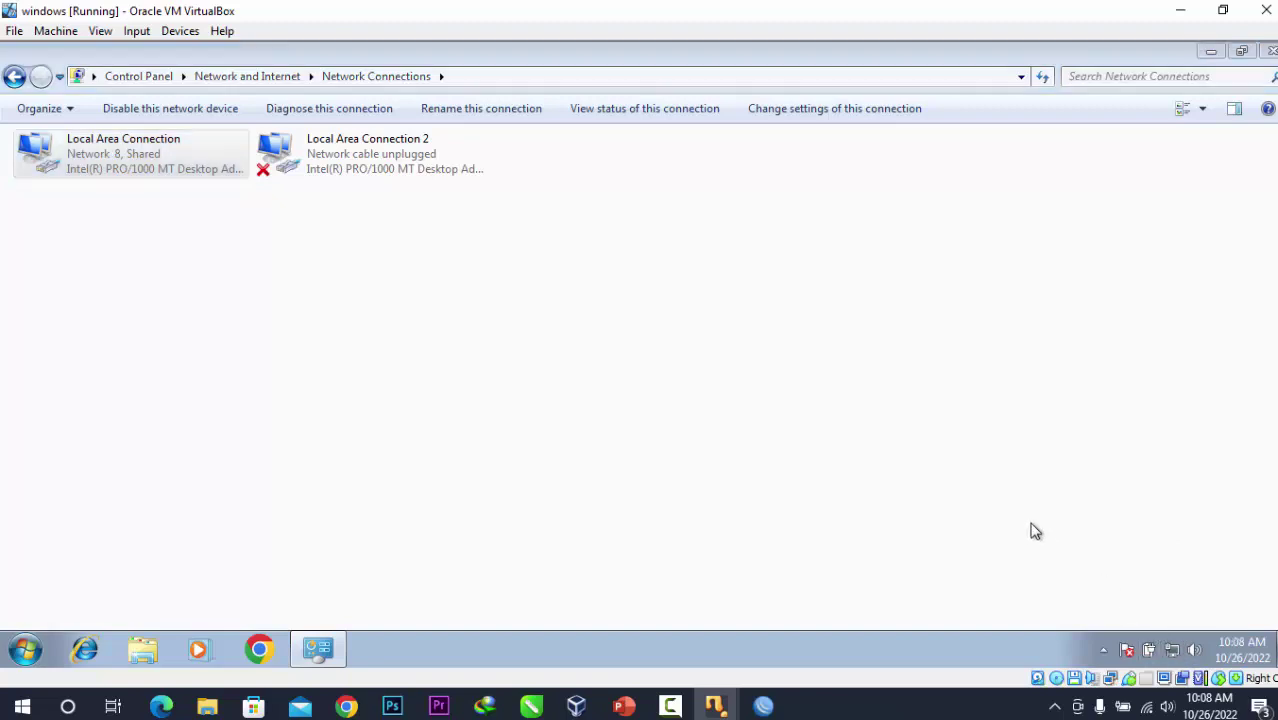
Verify the DHCP address 192.167.200.254 with gateway 192.167.200.1 in the connection details.
right_click(128, 172)
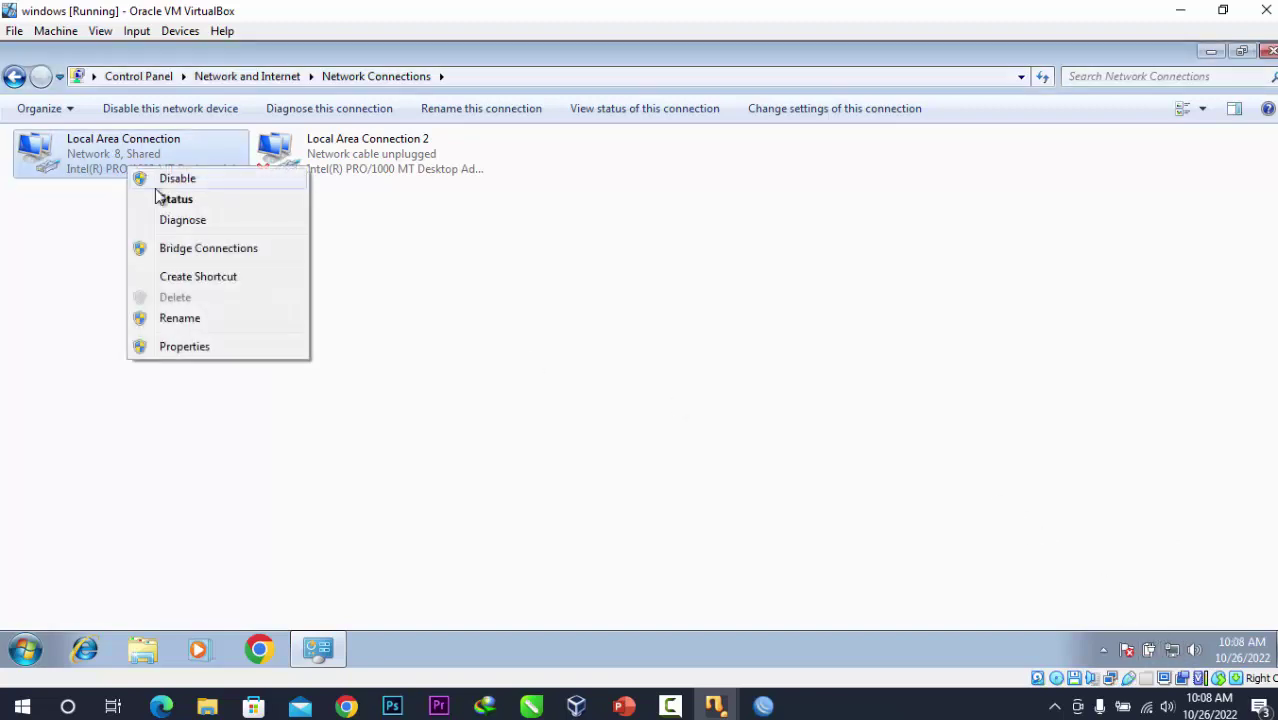
click(172, 198)
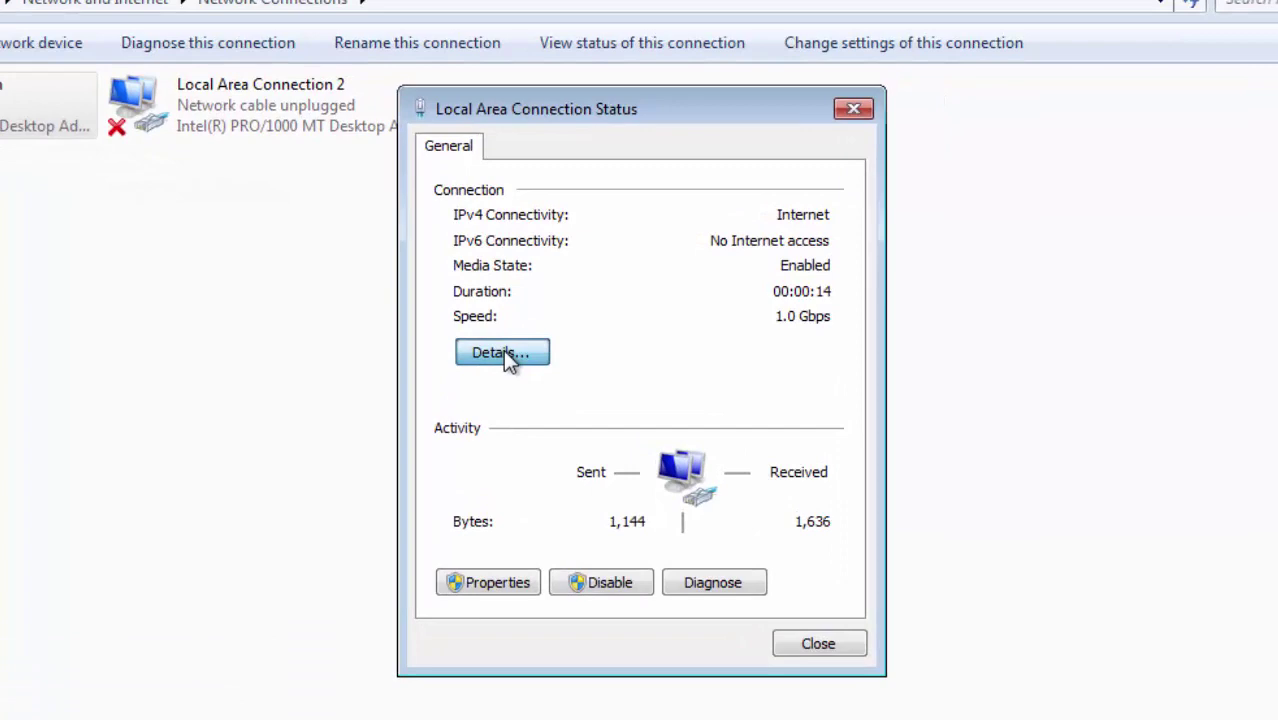
click(503, 353)
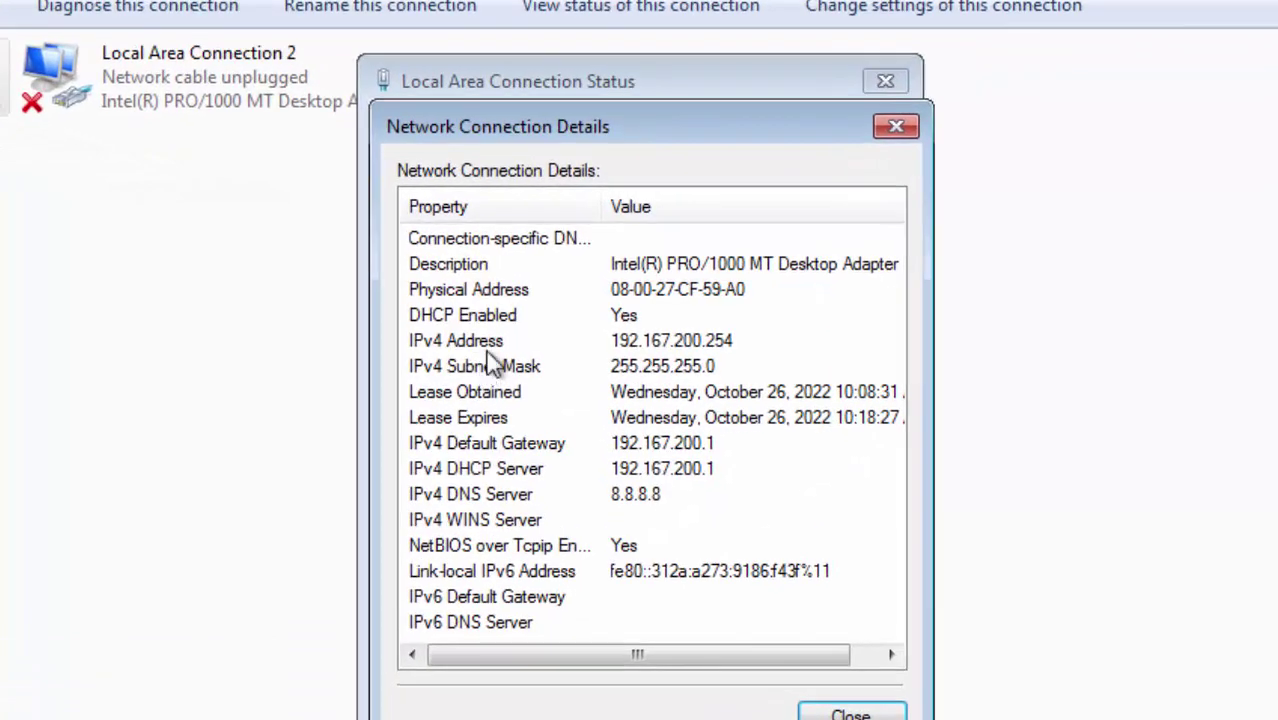
click(645, 340)
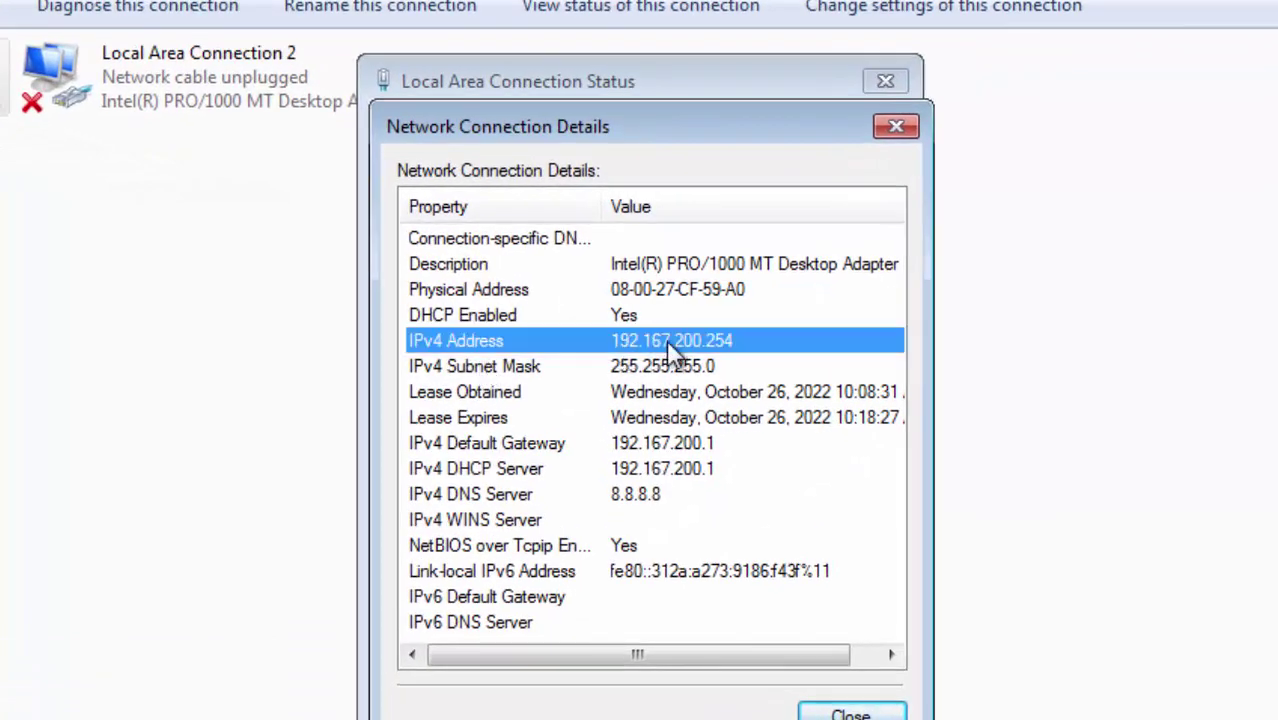
click(850, 712)
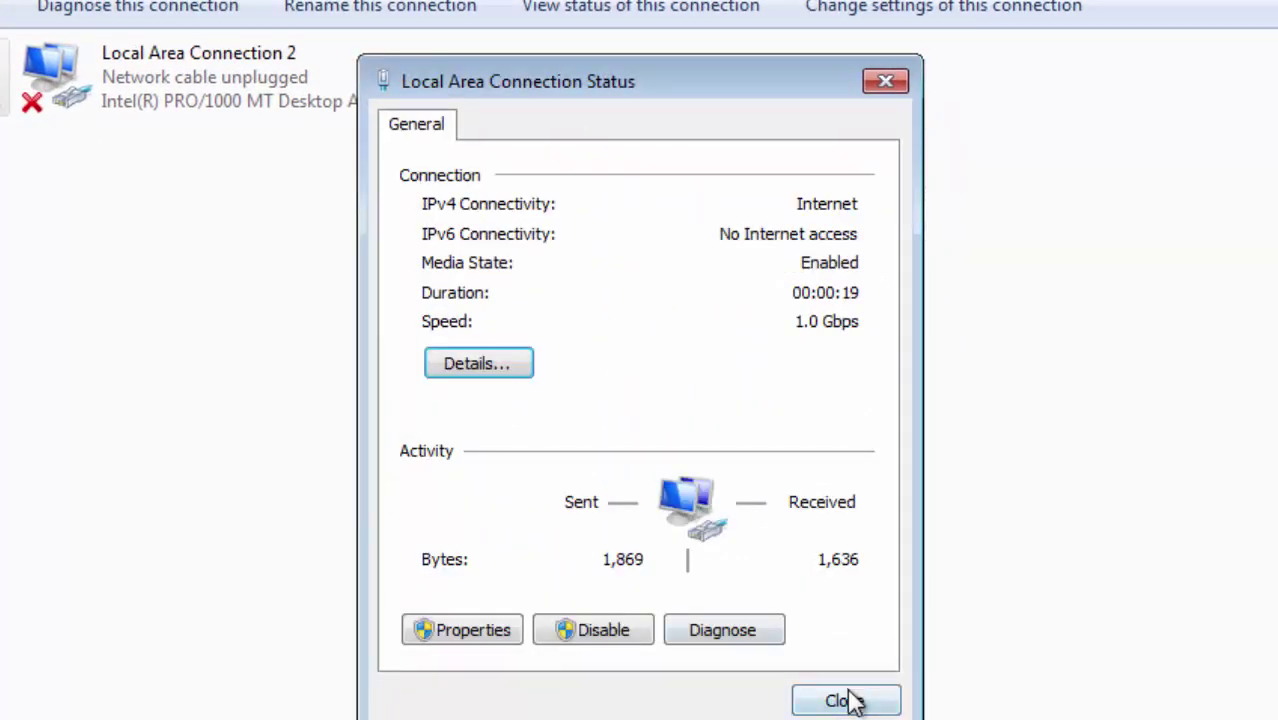
click(846, 700)
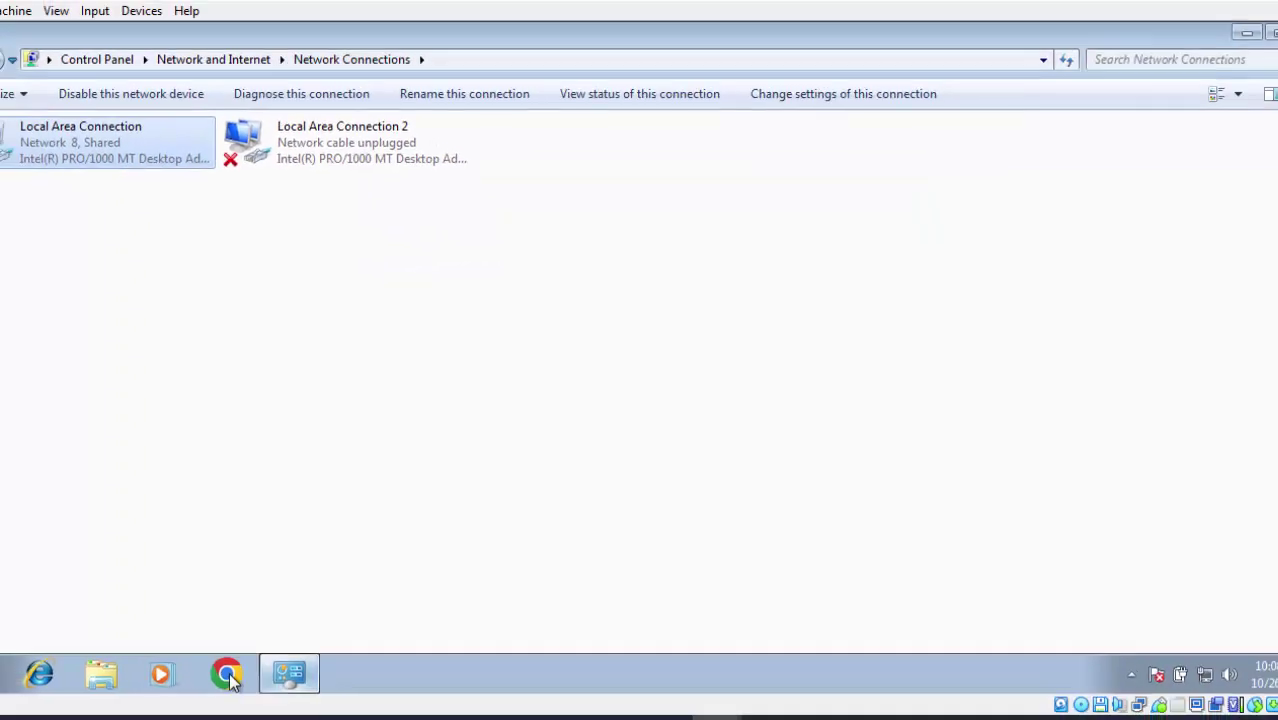
click(228, 675)
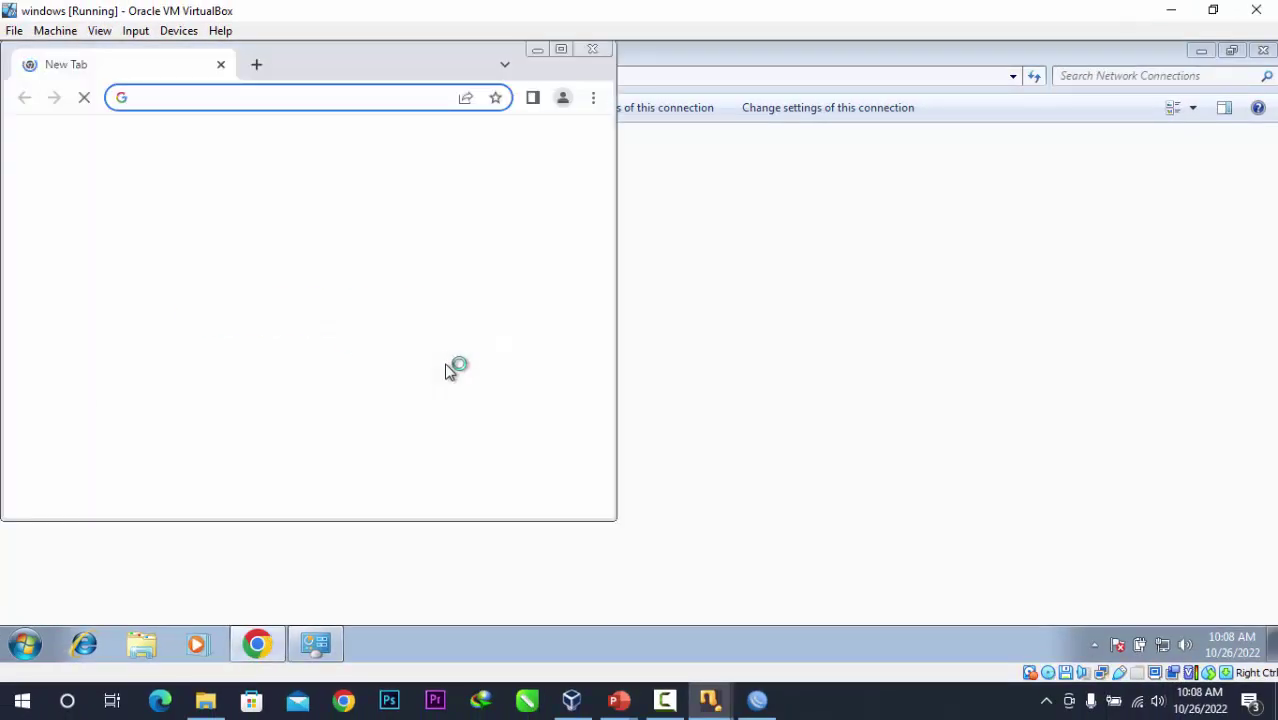
Test browsing with a Chrome search for 'hhh', then close Chrome and Network Connections.
click(367, 91)
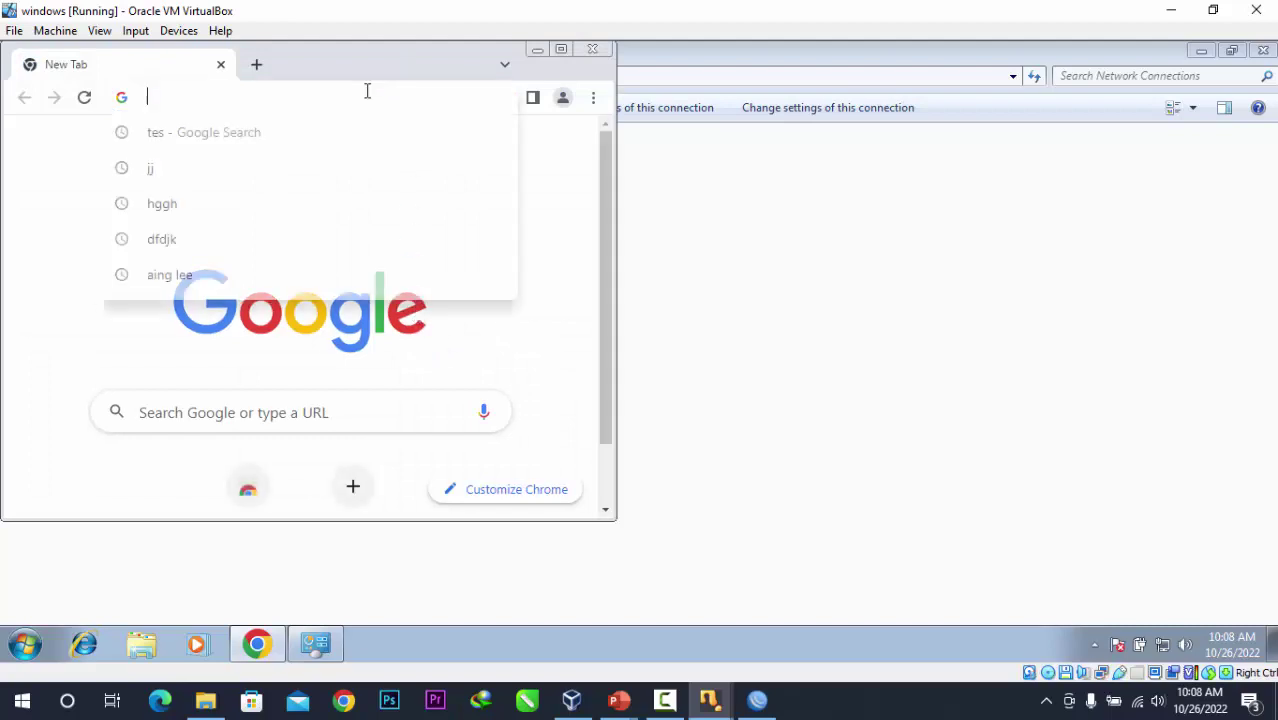
text(hhh)
key(Return)
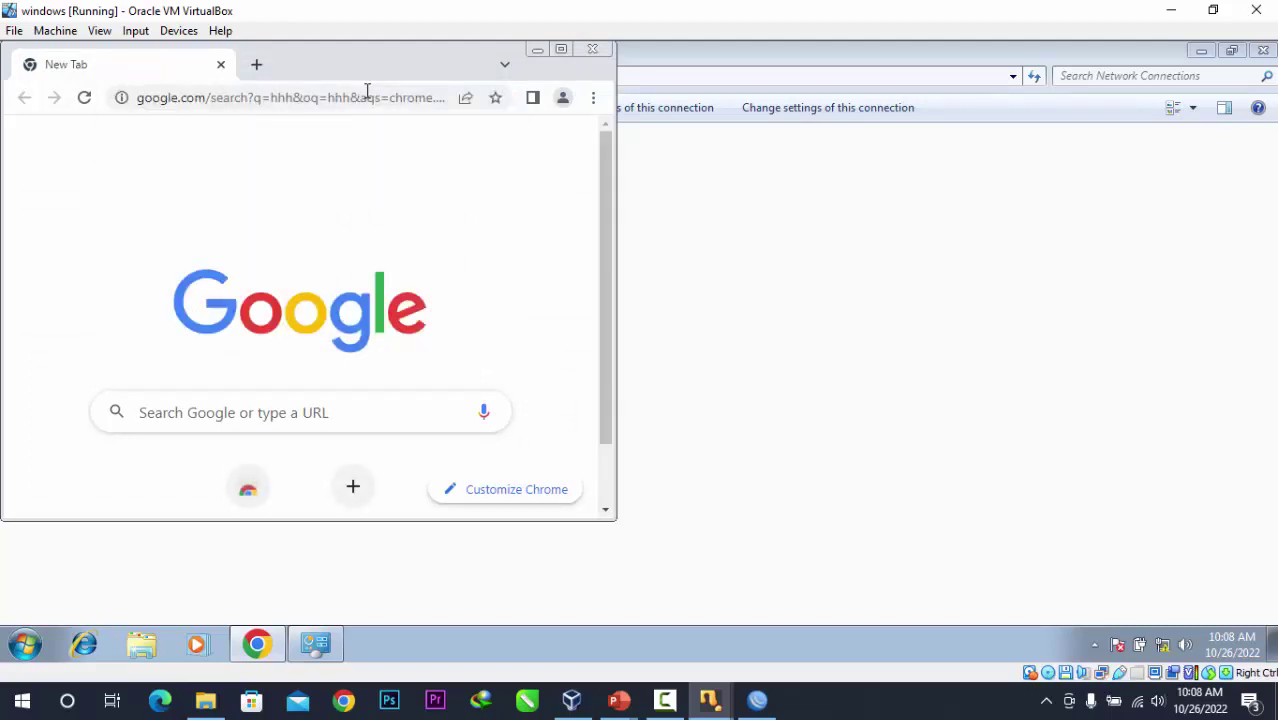
click(590, 50)
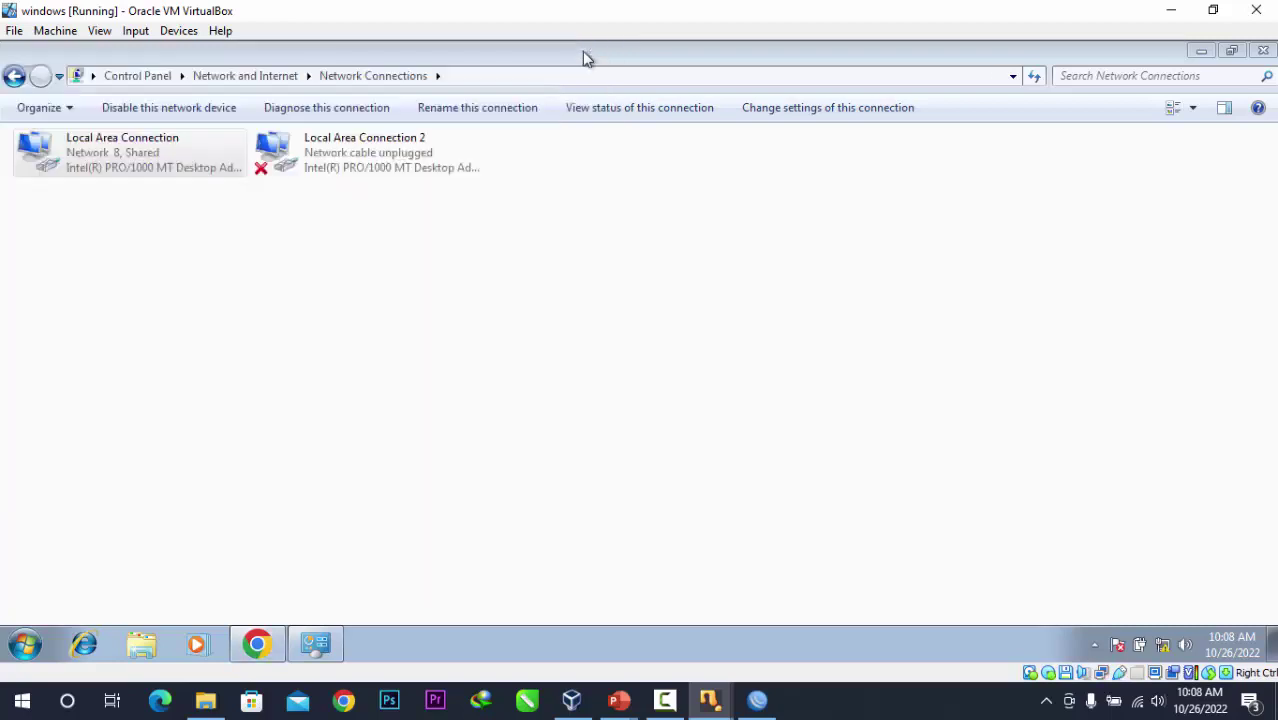
click(531, 321)
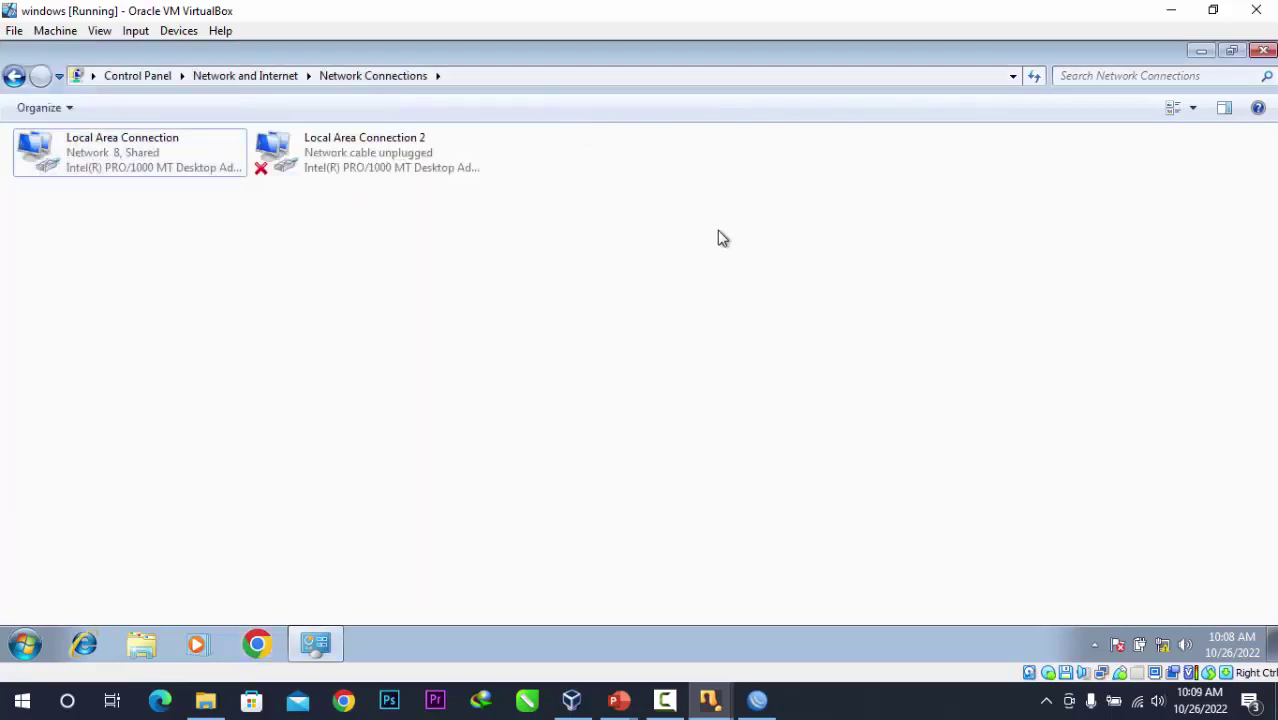
click(1264, 50)
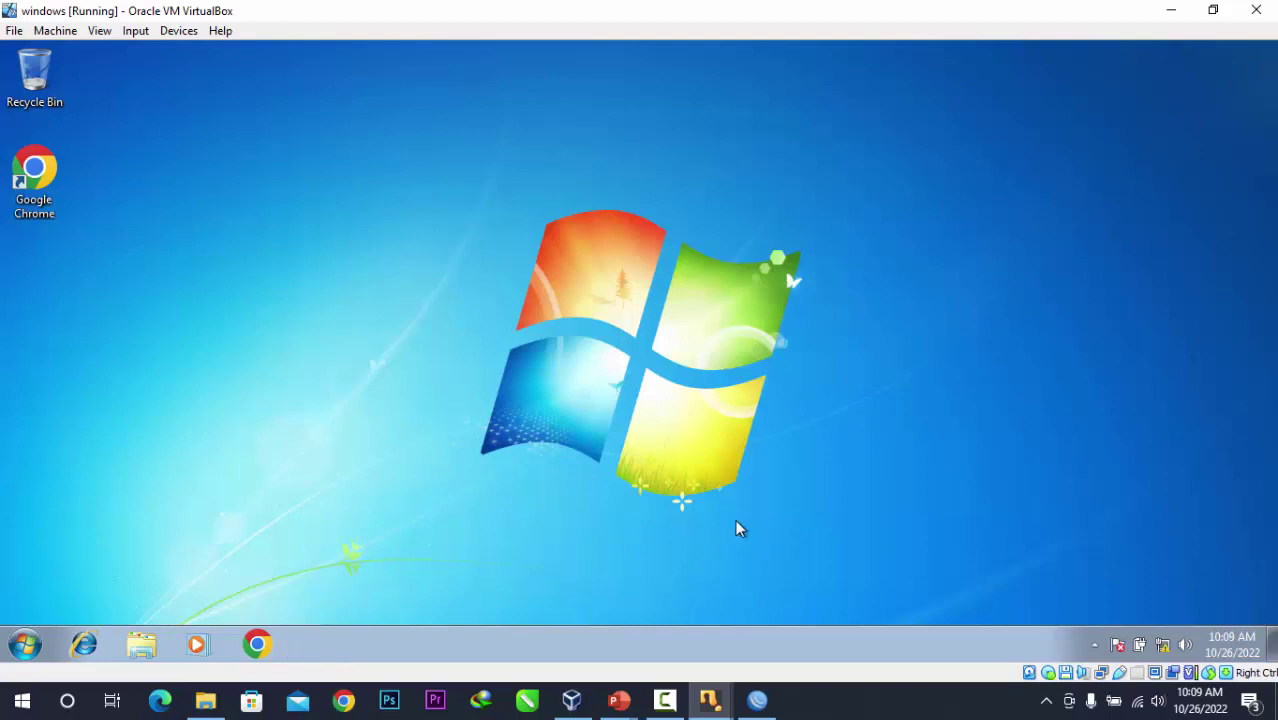
In WinBox, open IP > Firewall and add a new srcnat rule on the NAT list.
click(757, 700)
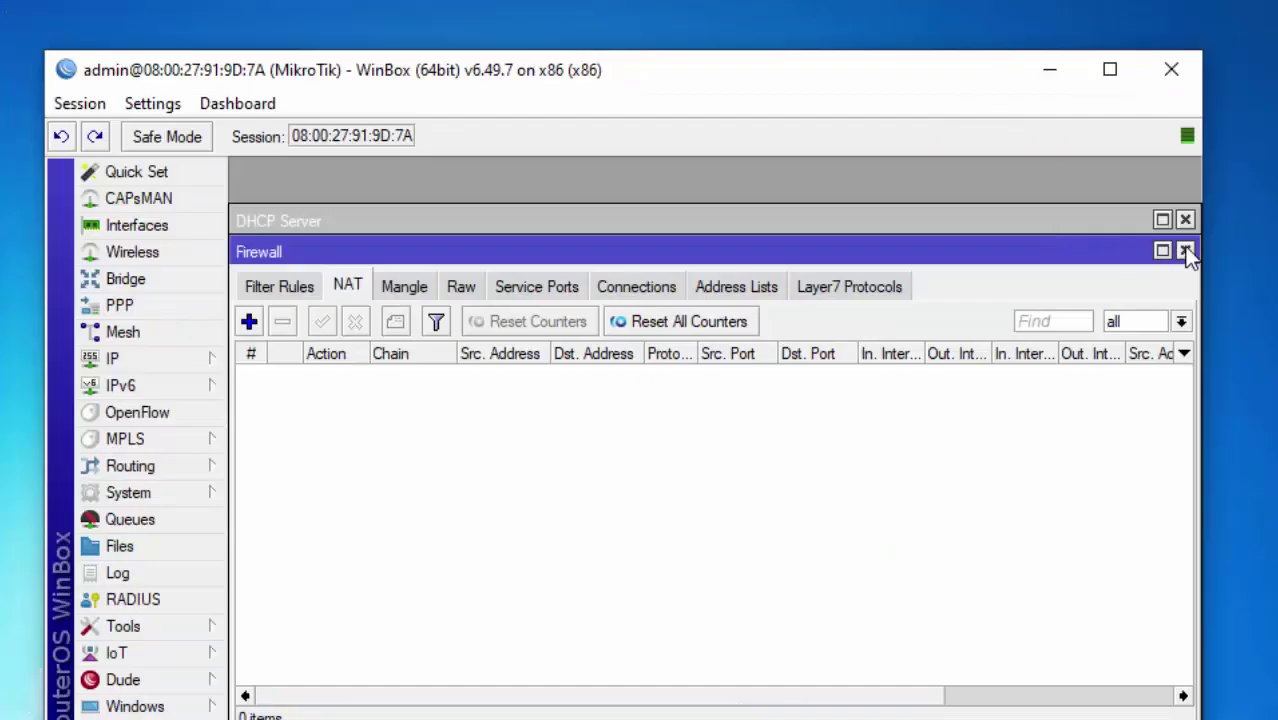
click(1185, 248)
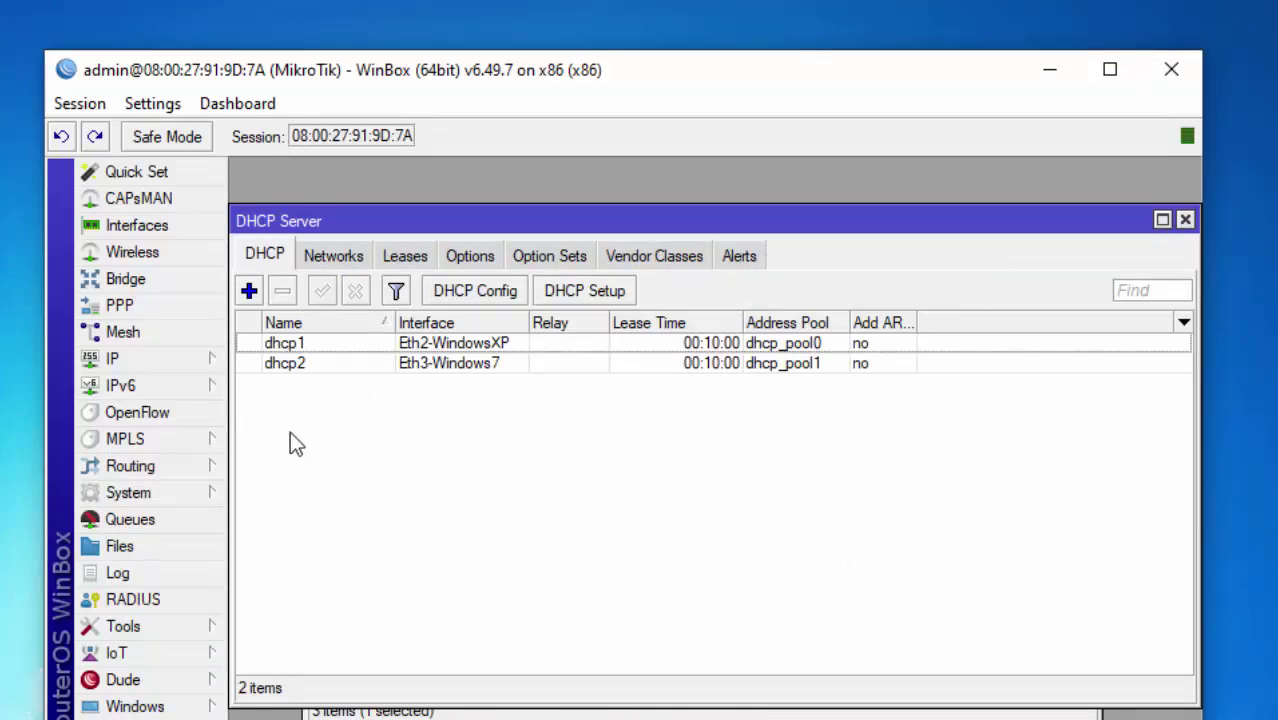
click(184, 363)
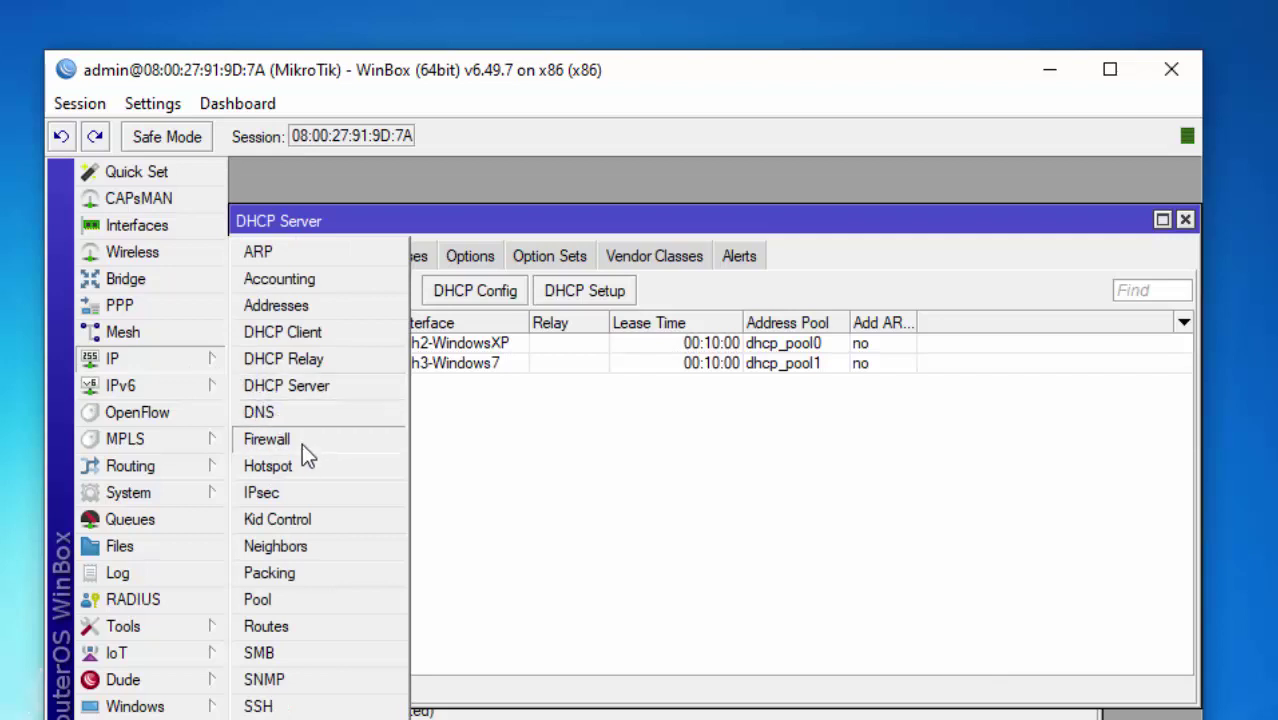
click(337, 438)
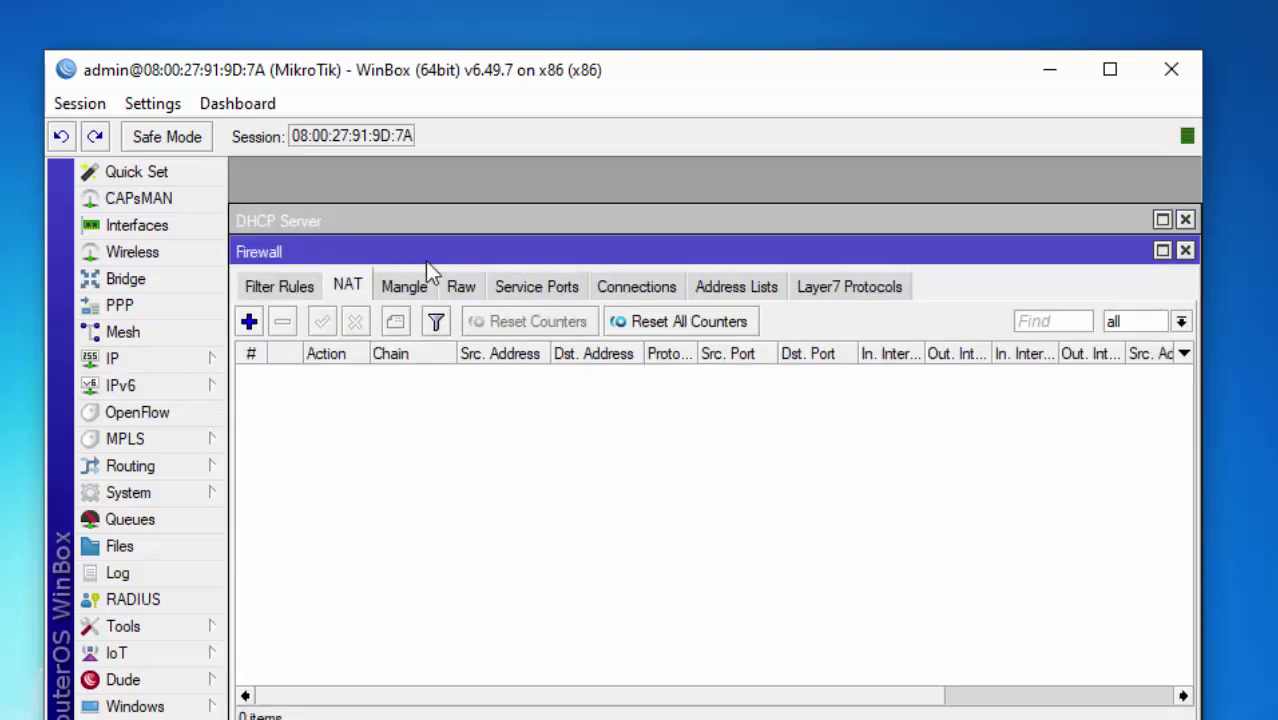
drag(425, 261, 492, 280)
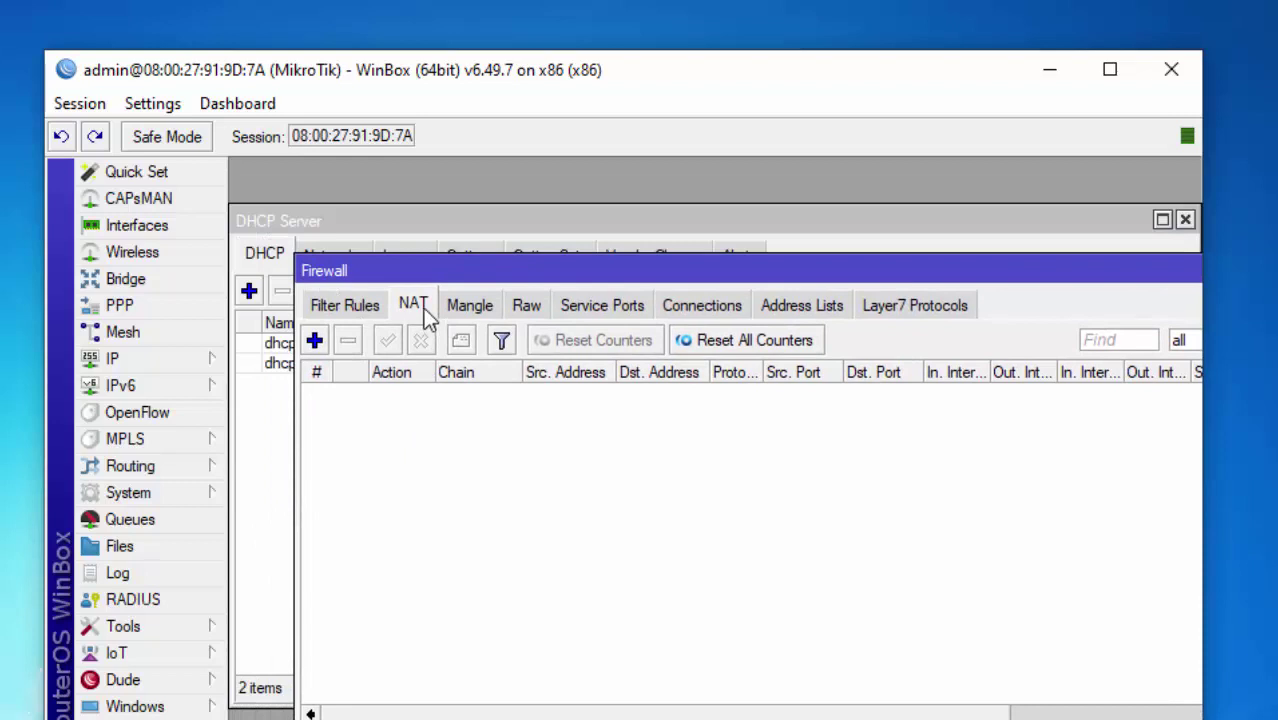
click(313, 342)
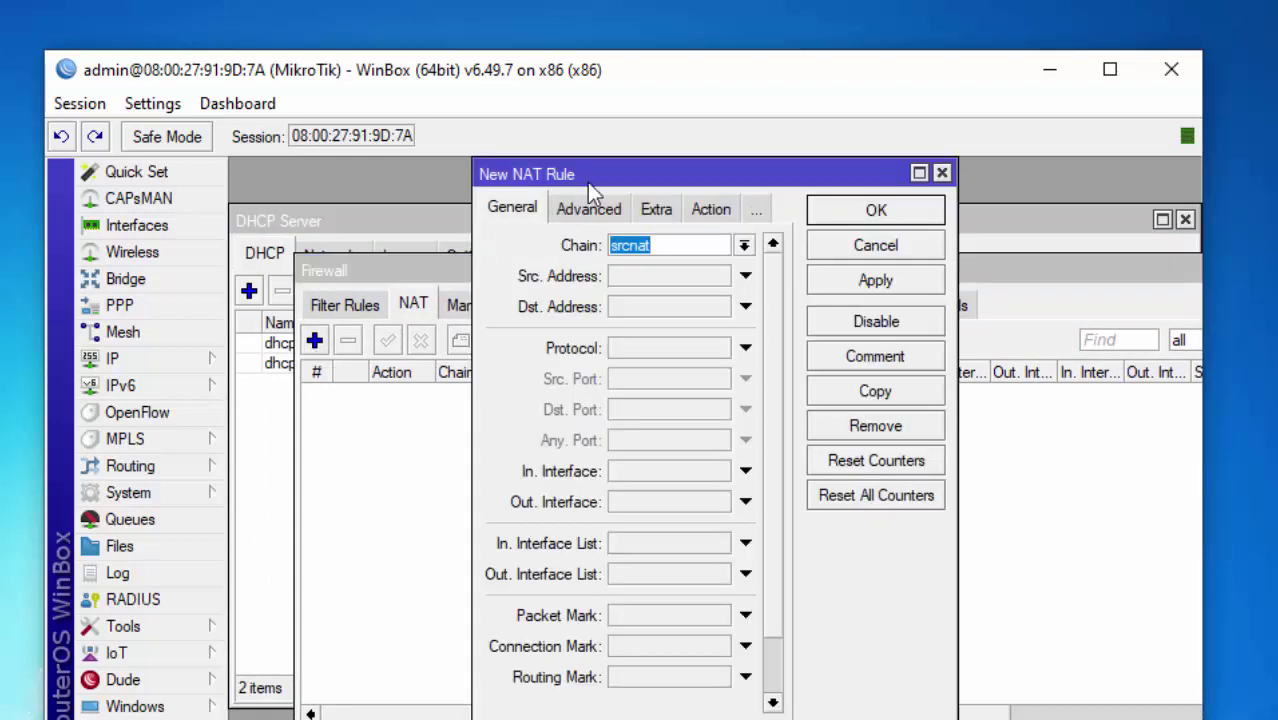
Create a masquerade rule with out-interface ether1-Internet, applied and saved.
drag(587, 176, 519, 150)
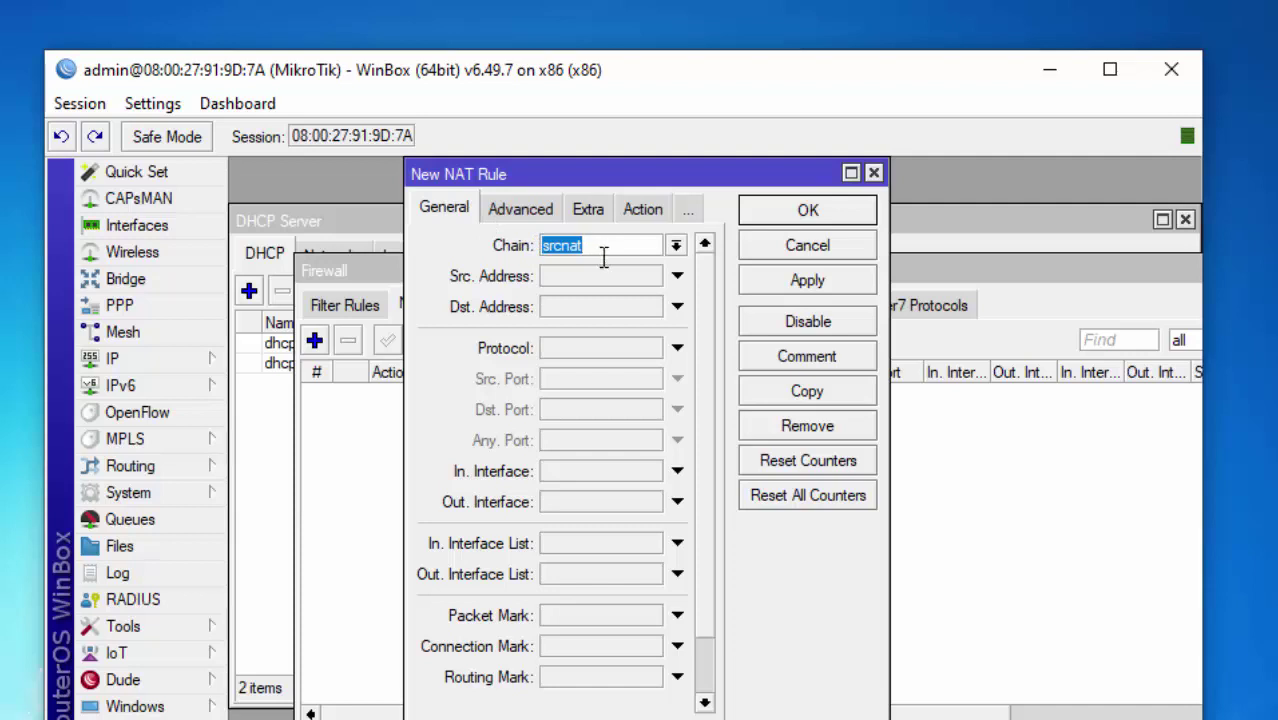
click(575, 502)
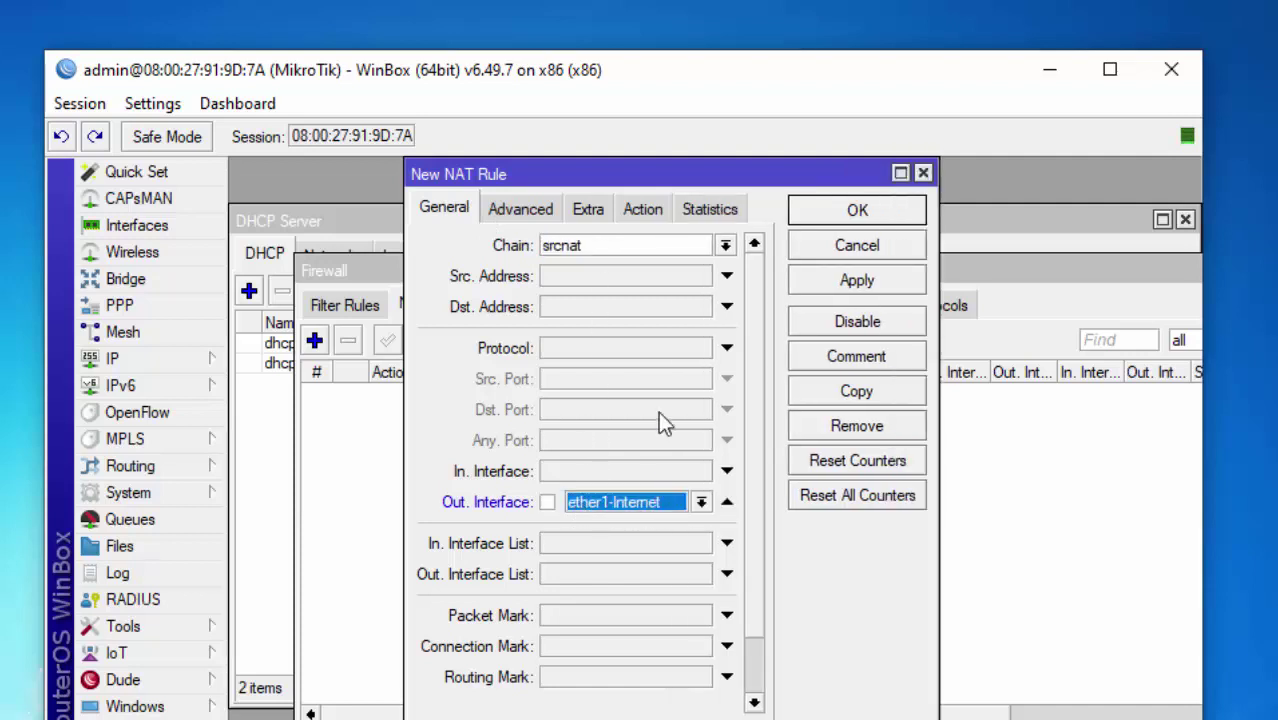
click(650, 214)
click(642, 248)
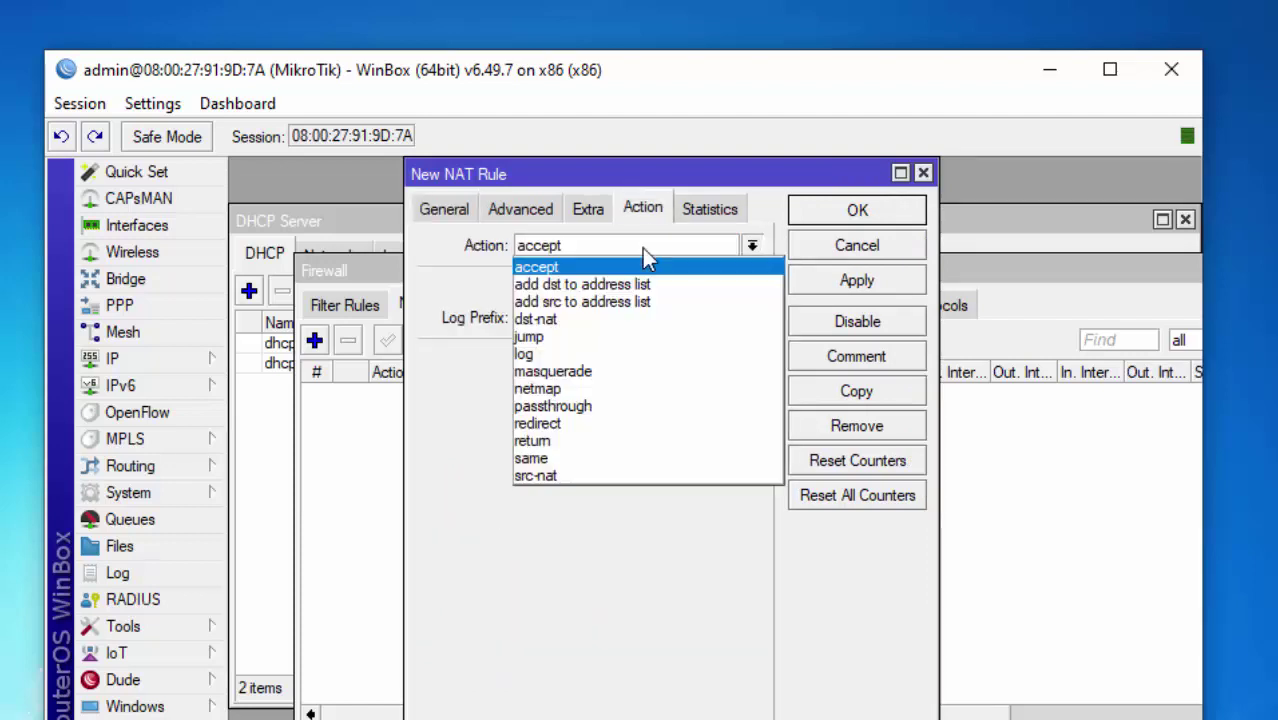
click(641, 371)
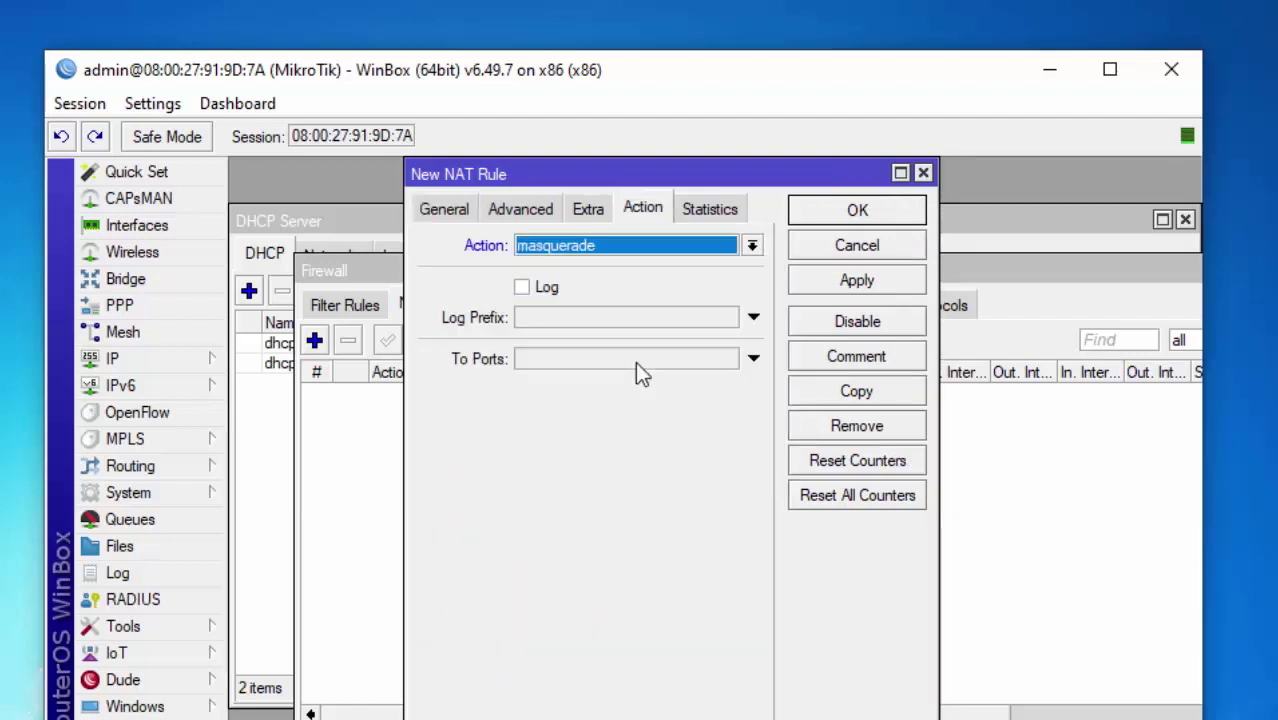
click(461, 212)
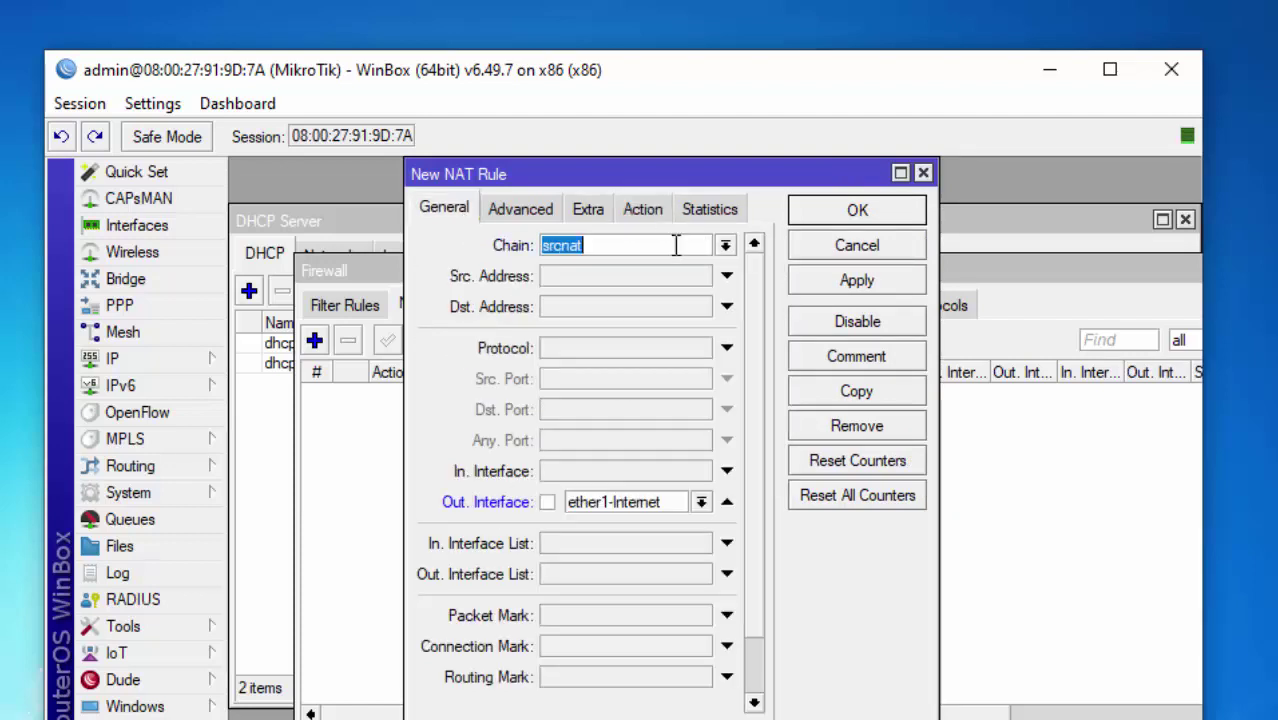
click(895, 278)
click(880, 211)
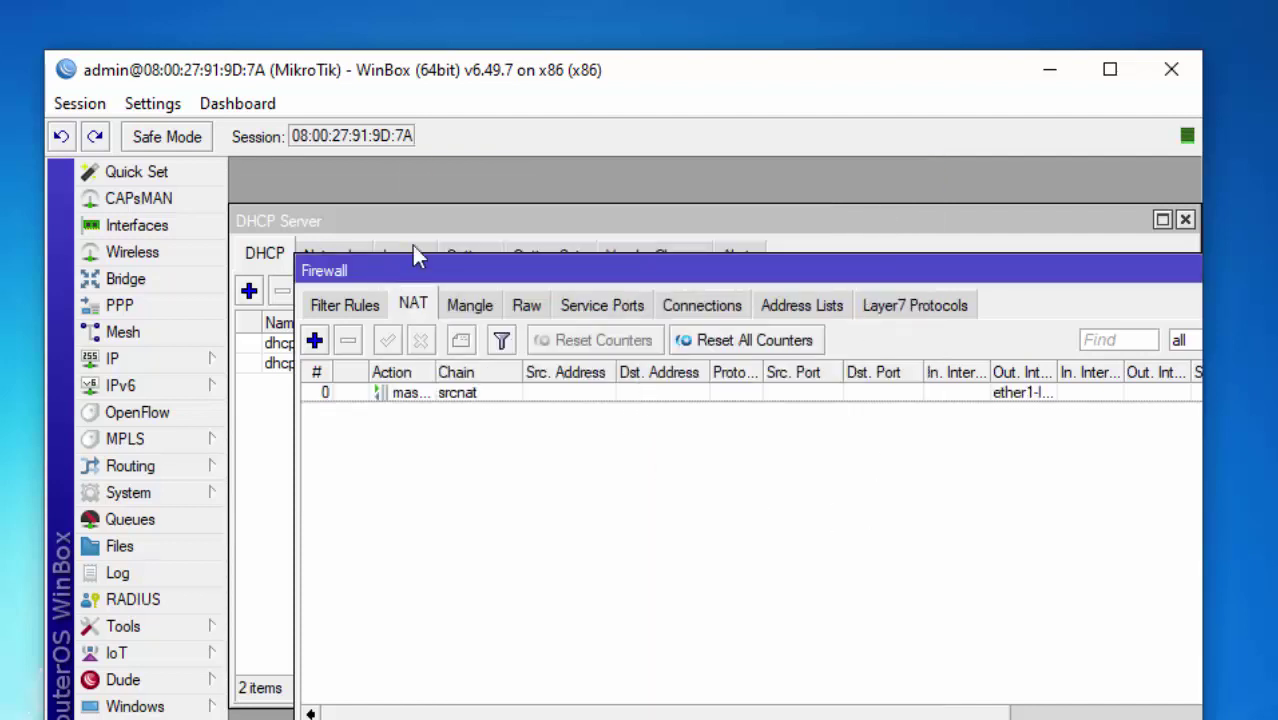
Minimise WinBox and refresh the Windows 7 desktop.
drag(1033, 260, 887, 265)
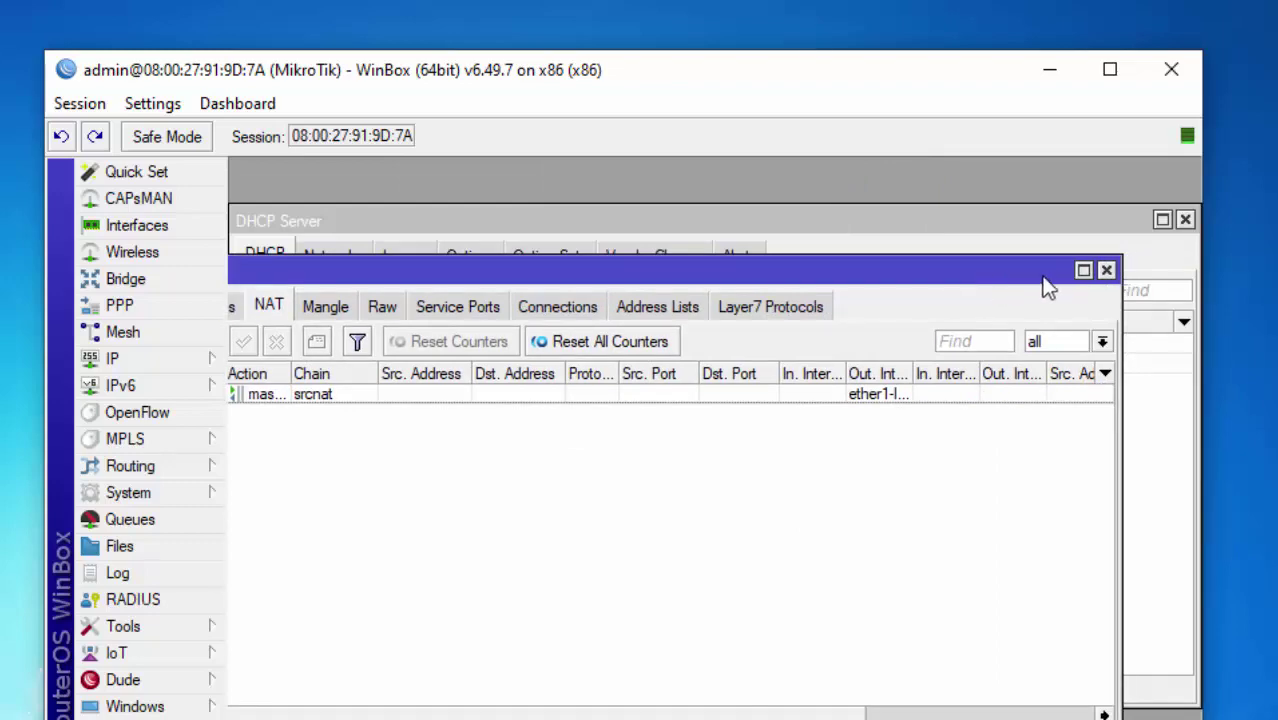
click(1052, 72)
right_click(410, 213)
click(470, 282)
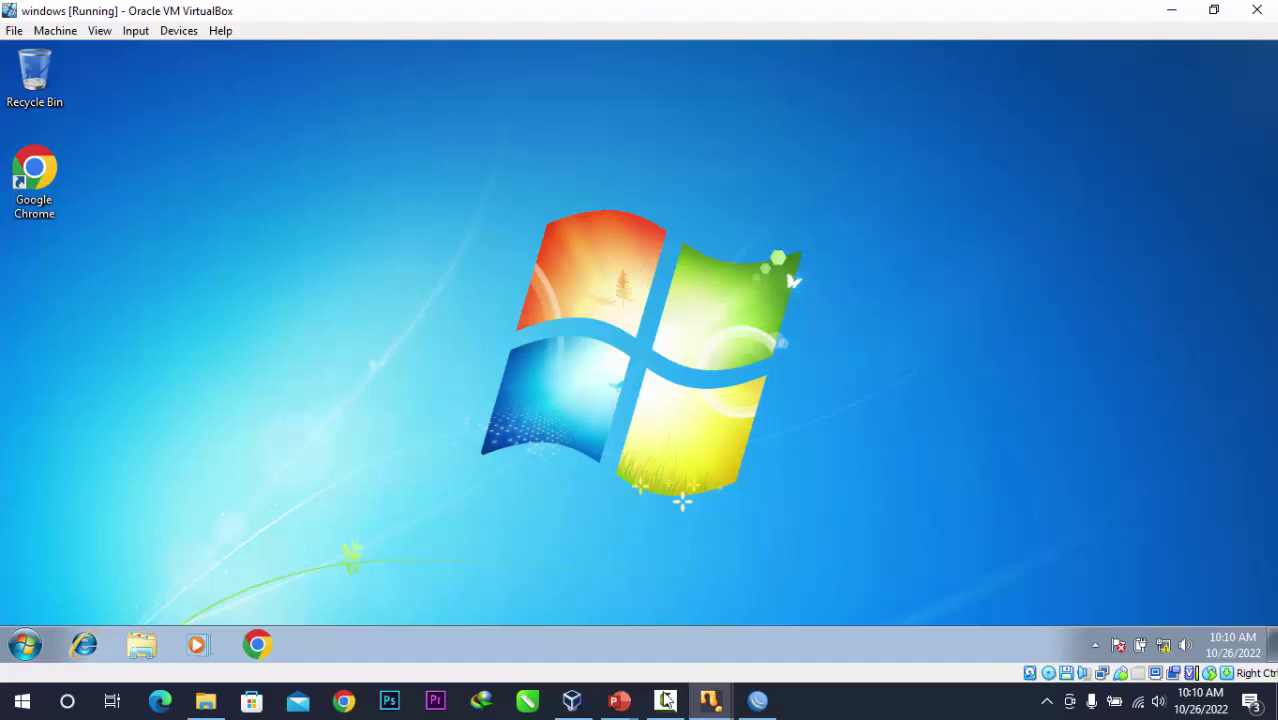
Switch to the XP virtual machine and refresh its desktop.
click(707, 705)
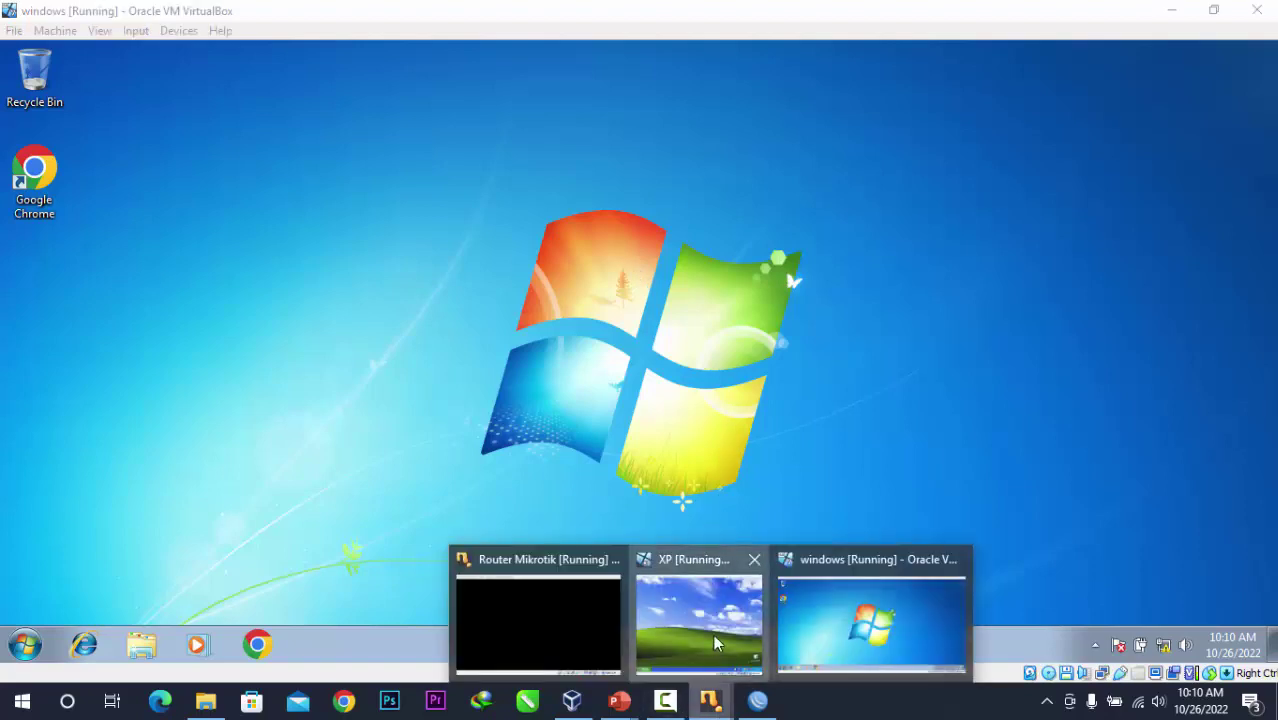
click(713, 634)
right_click(667, 248)
click(715, 276)
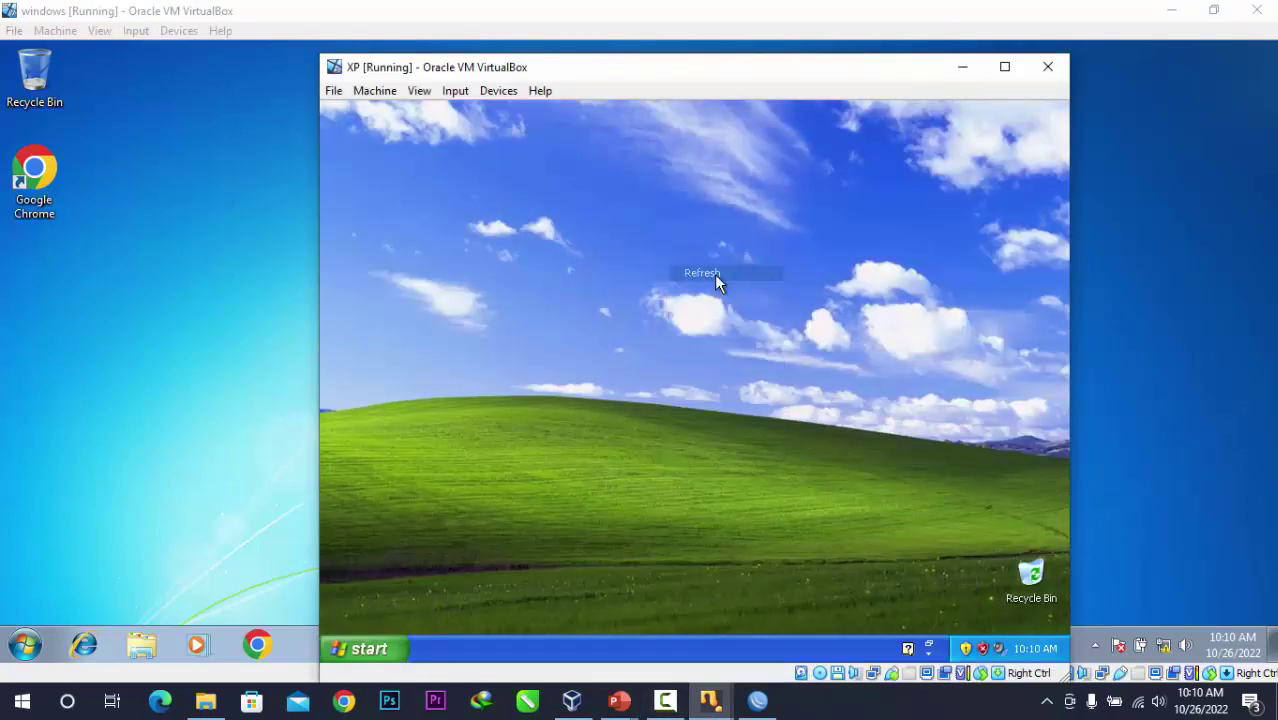
Ping google.com from an XP command prompt, getting replies, then close it.
key(super+r)
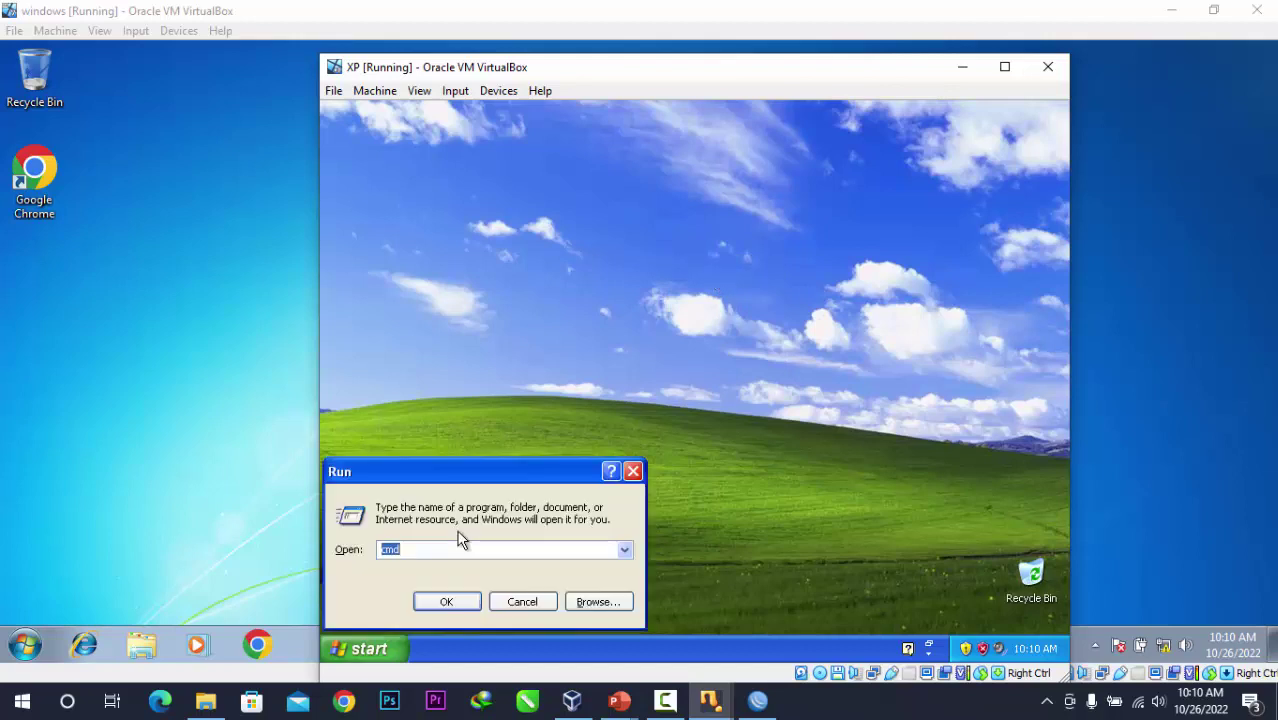
key(Return)
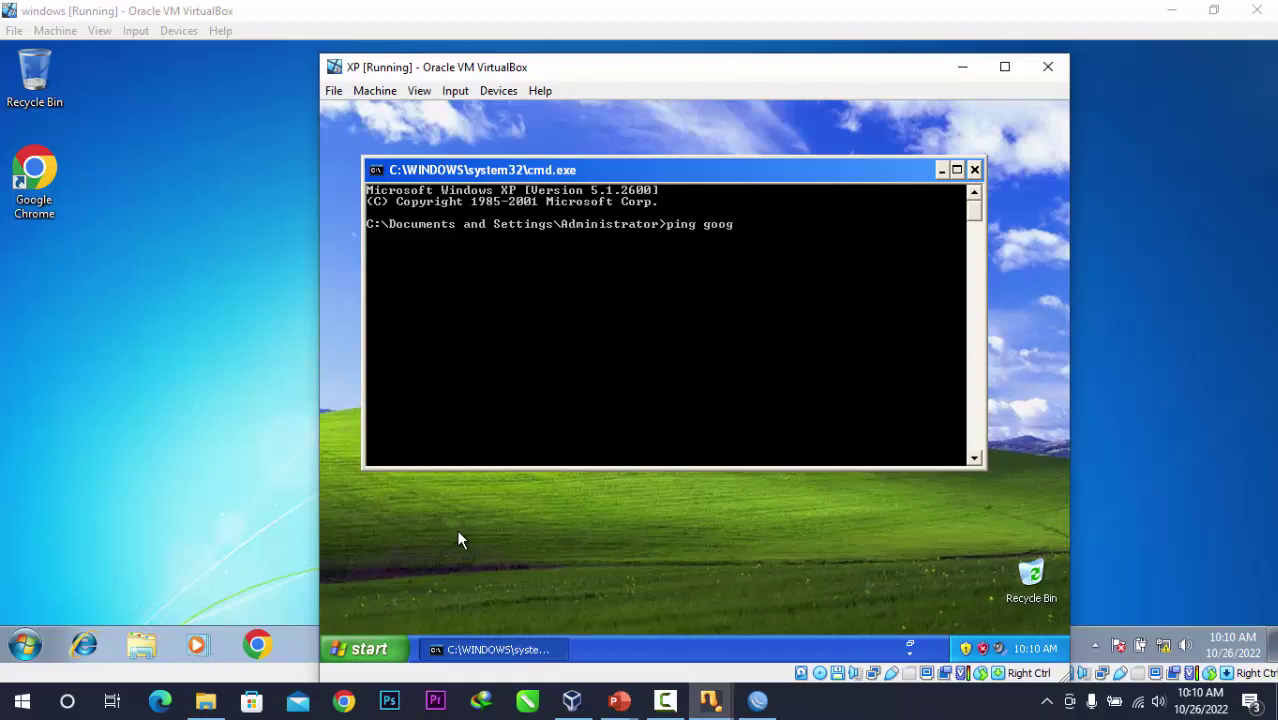
text(ping google.com)
key(Return)
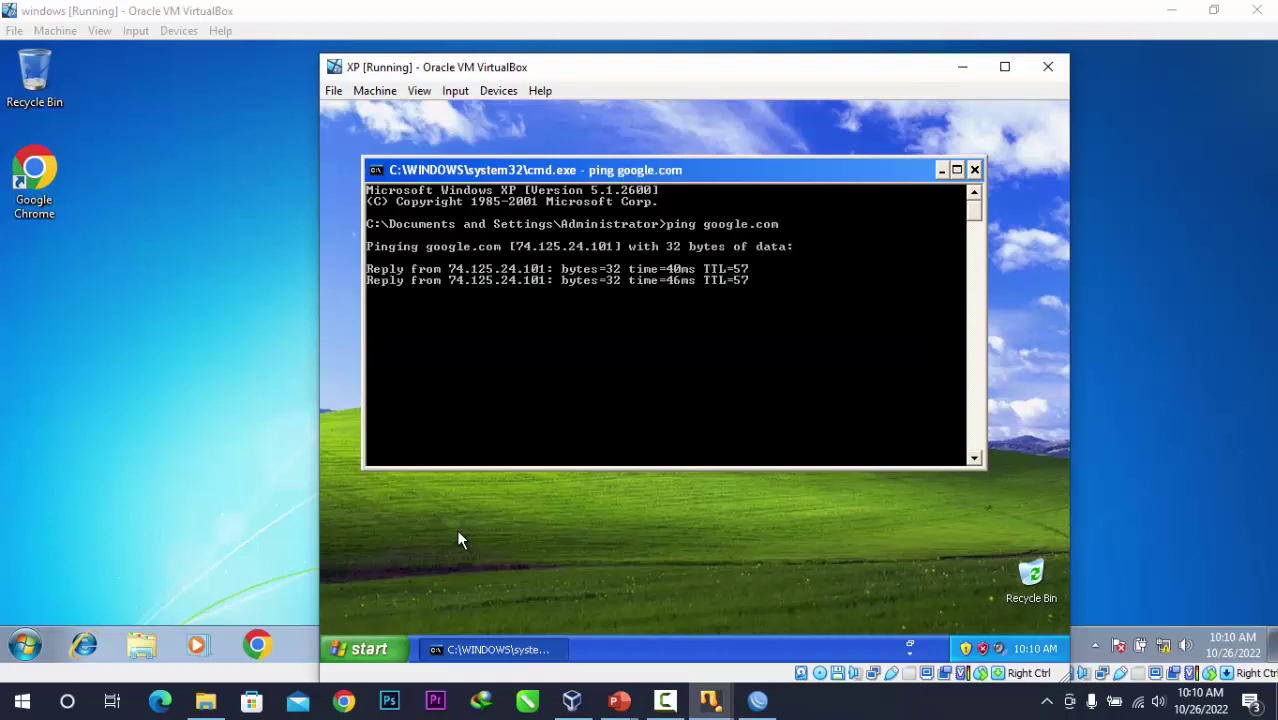
click(974, 170)
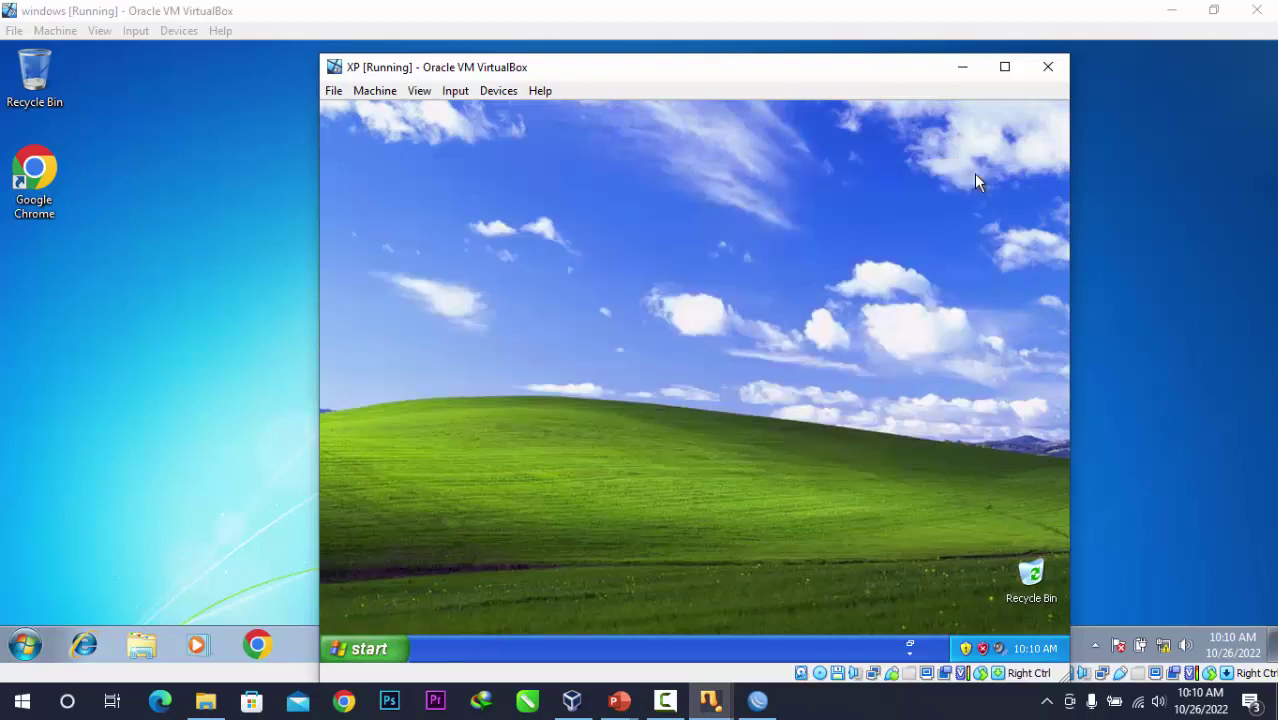
Load google.com in XP's Internet Explorer, search 'aing lee', then close the browser.
click(390, 656)
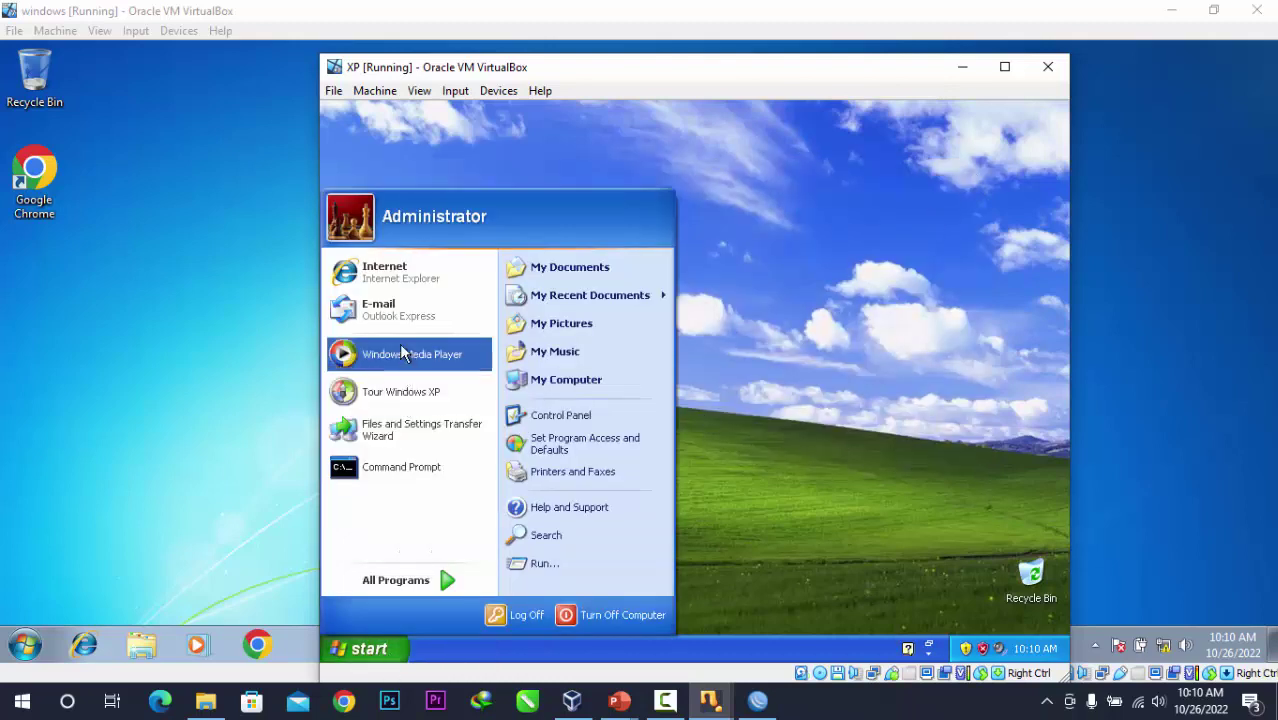
click(407, 272)
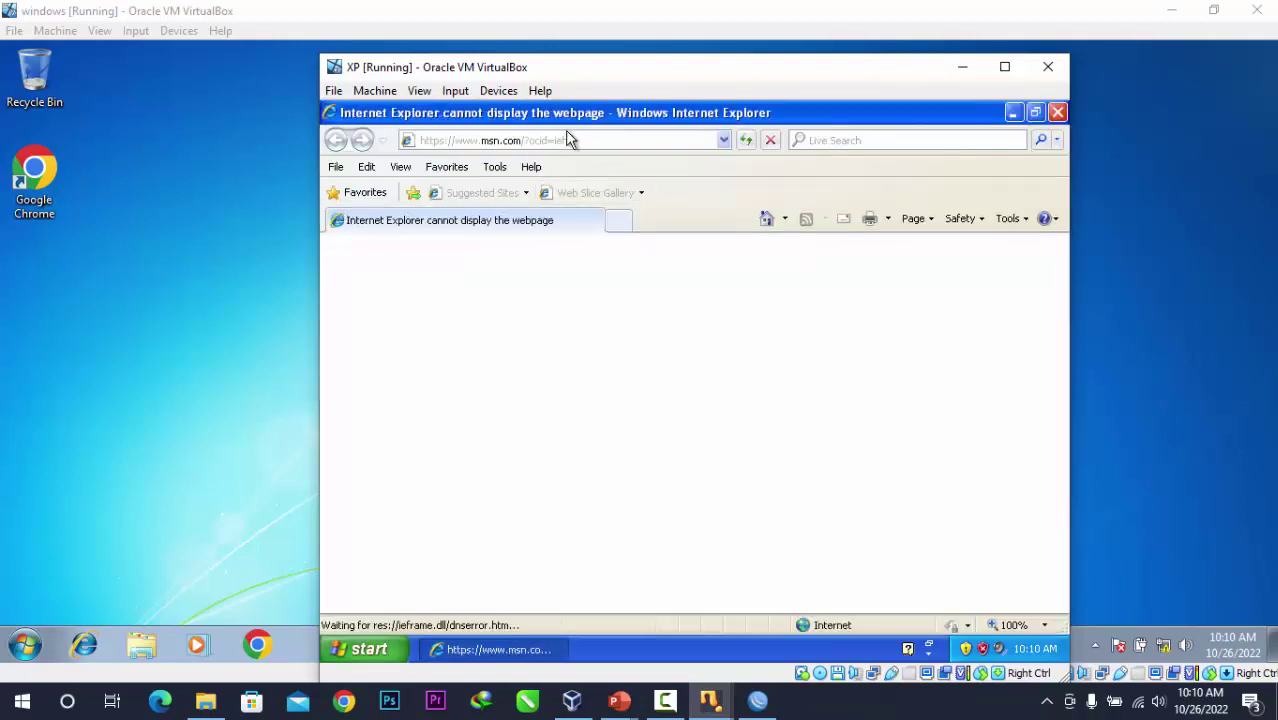
text(g)
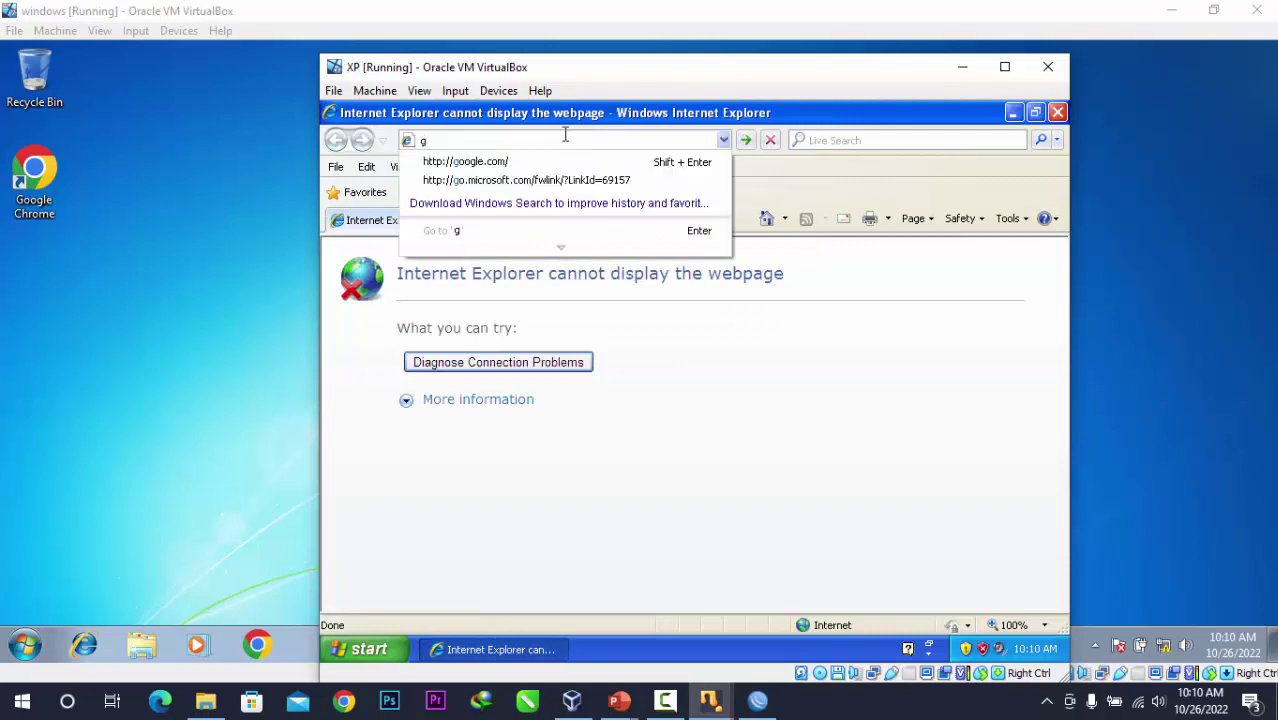
key(shift+Return)
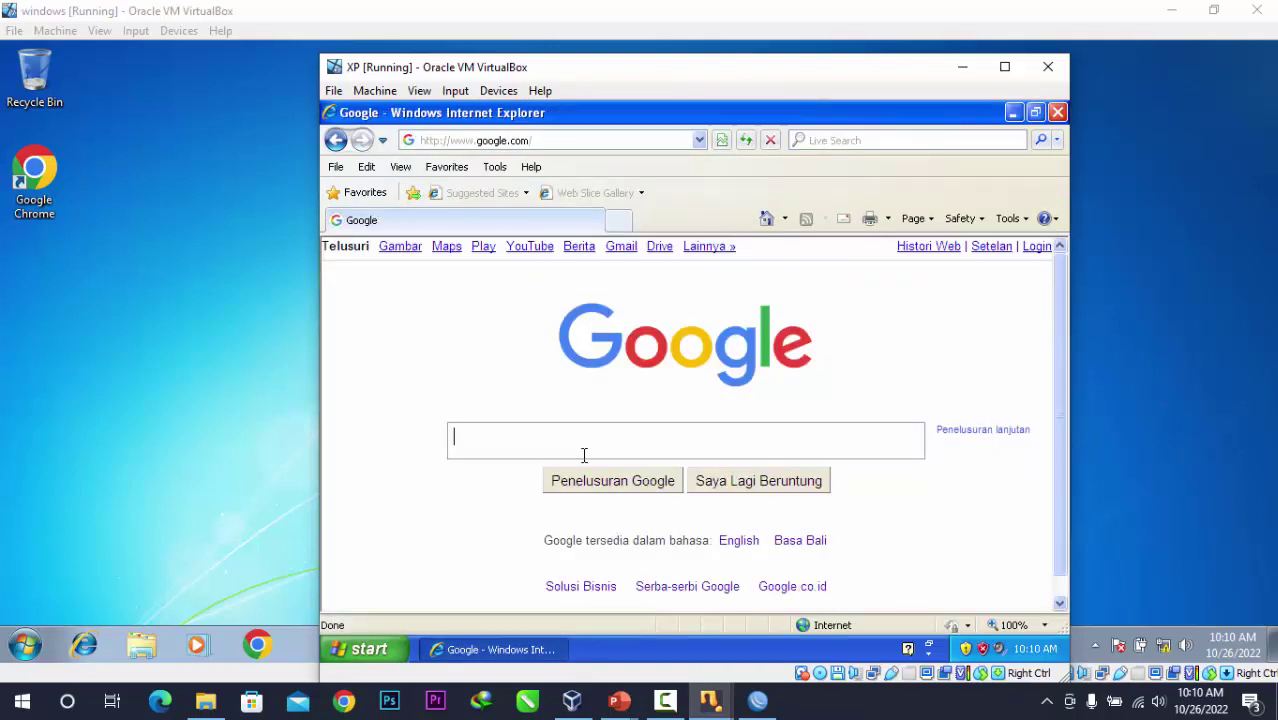
text(aing lee)
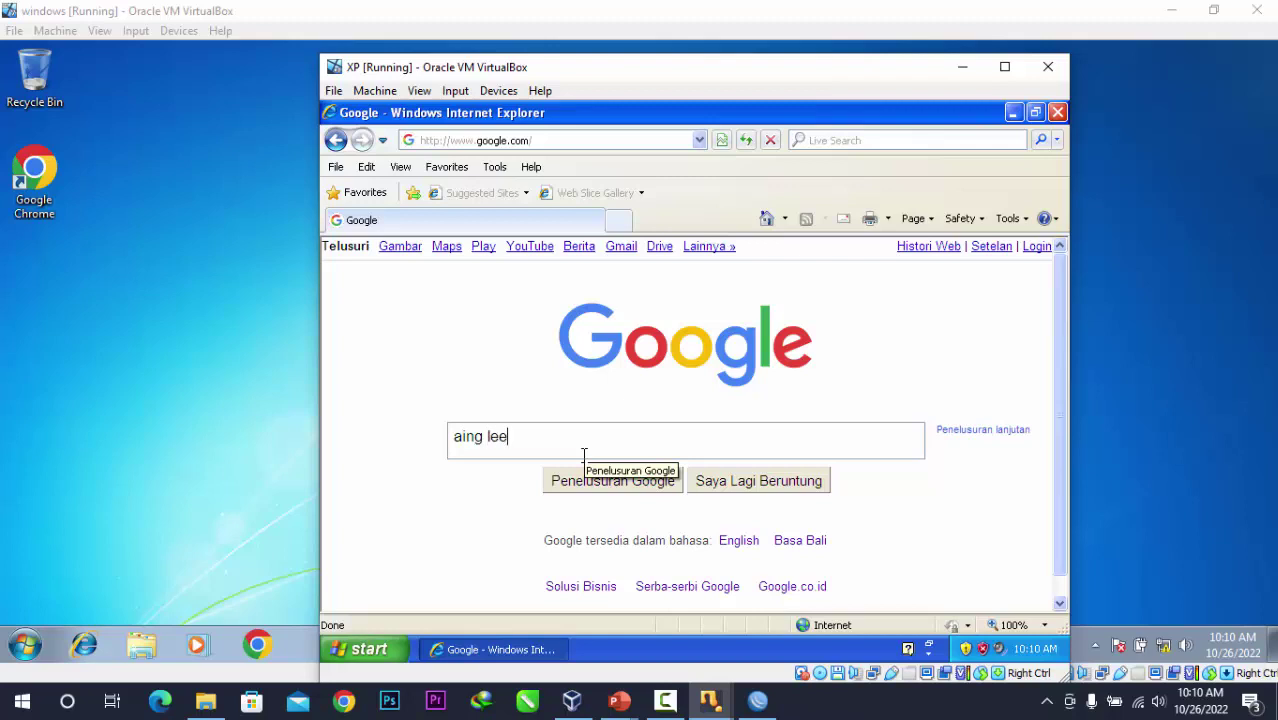
key(Return)
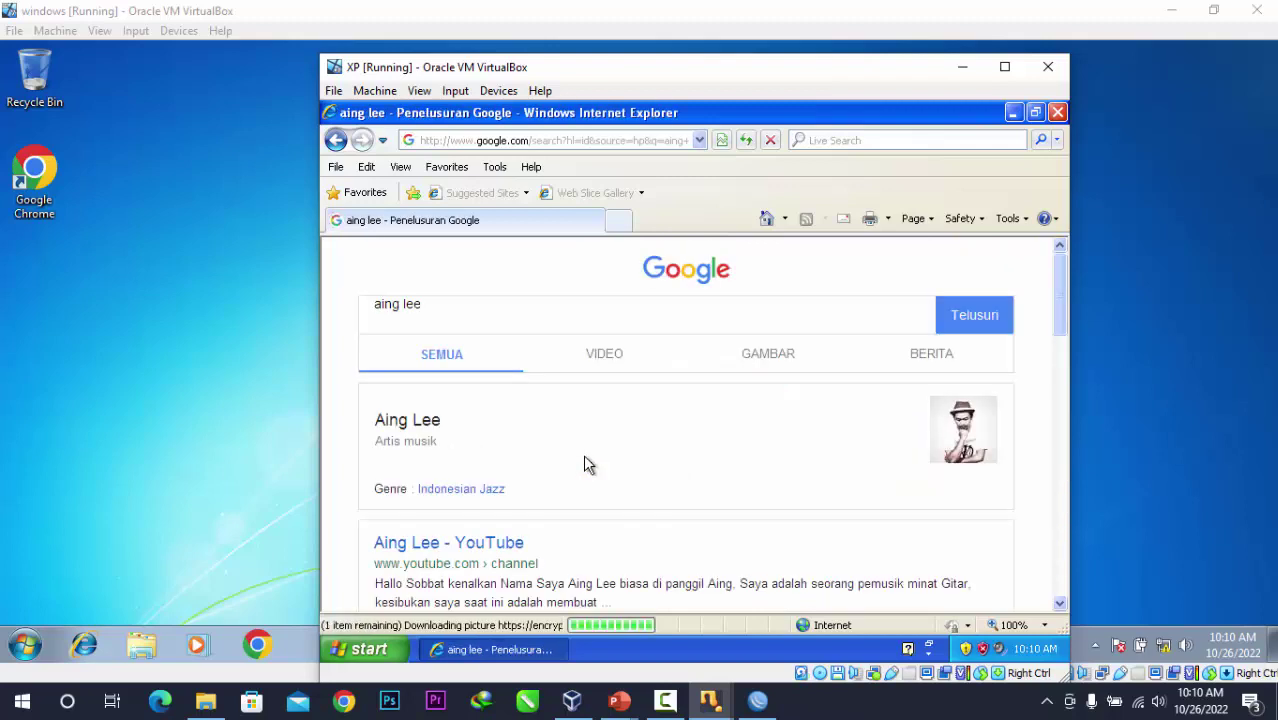
scroll(585, 458, down, 3)
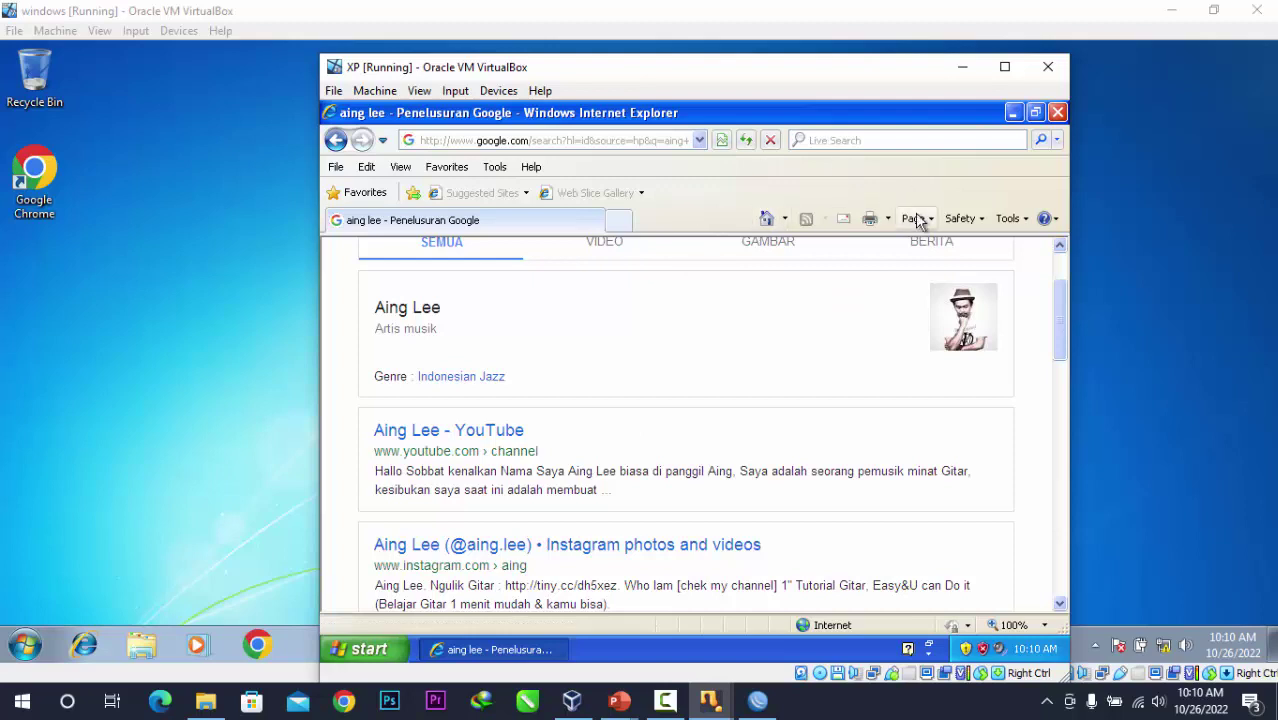
click(1057, 112)
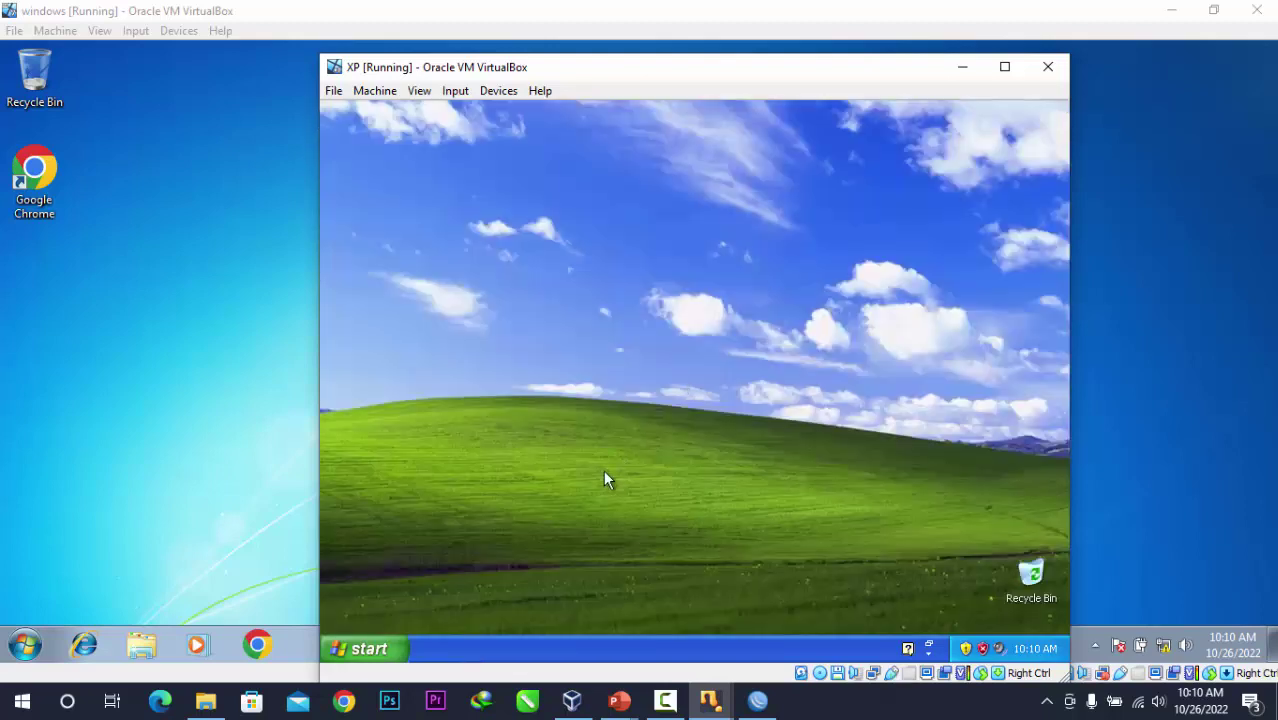
Open and close a command prompt in XP, then close the XP machine's window.
key(super+r)
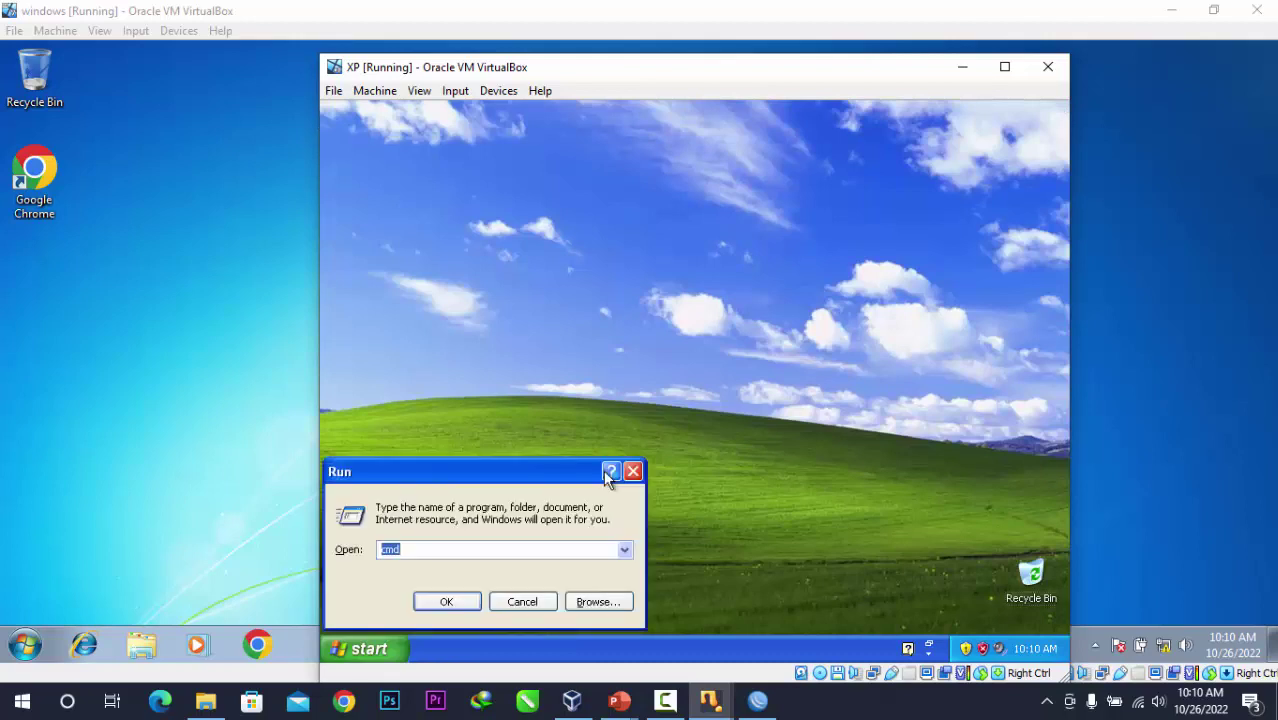
key(Return)
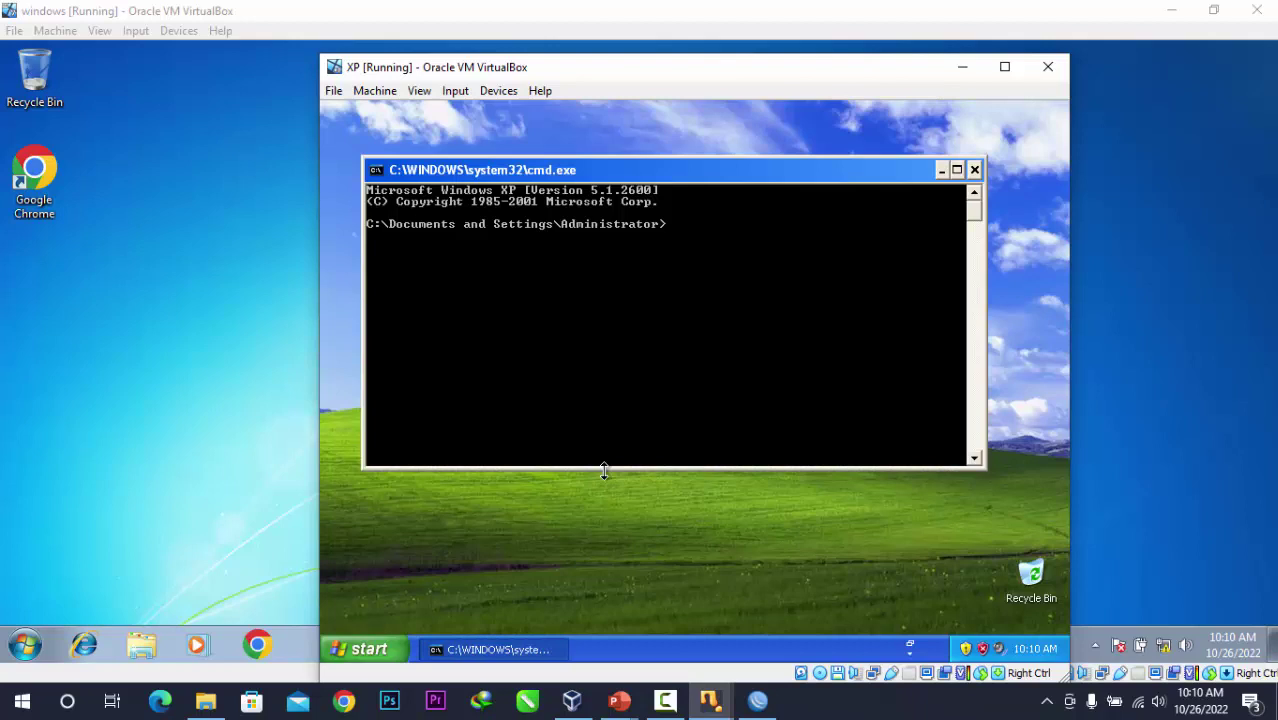
click(974, 169)
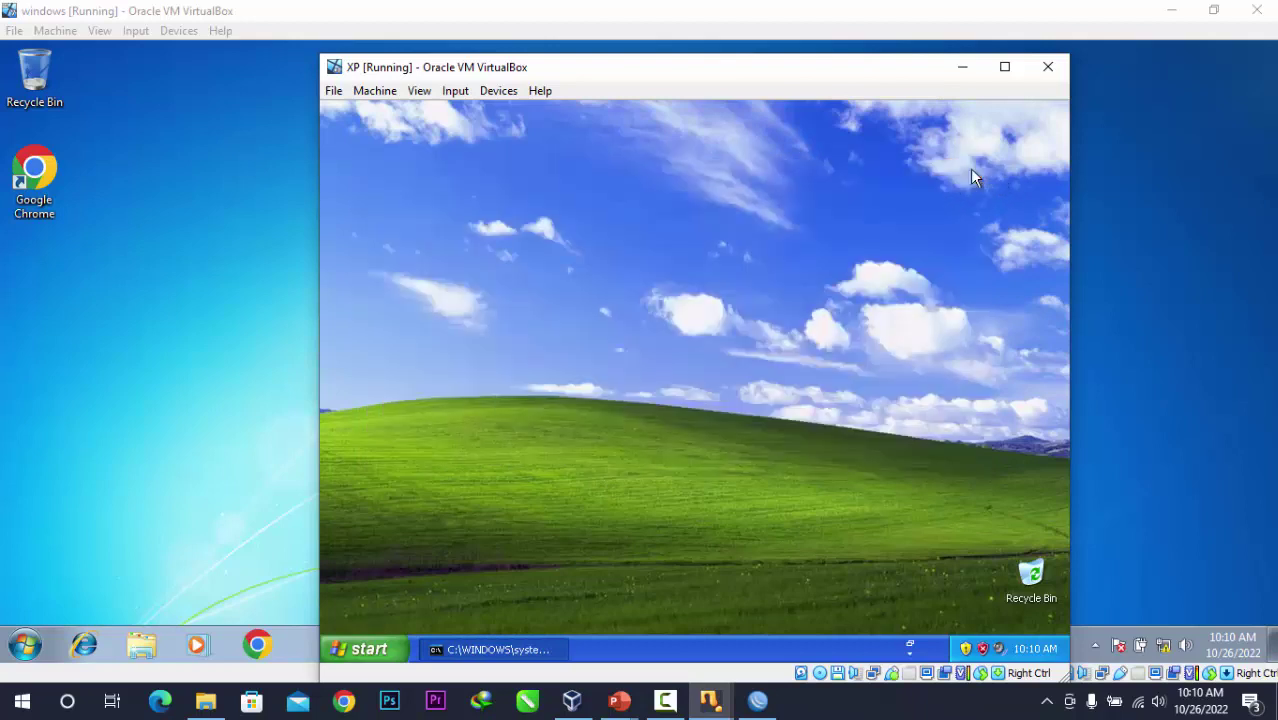
click(1048, 67)
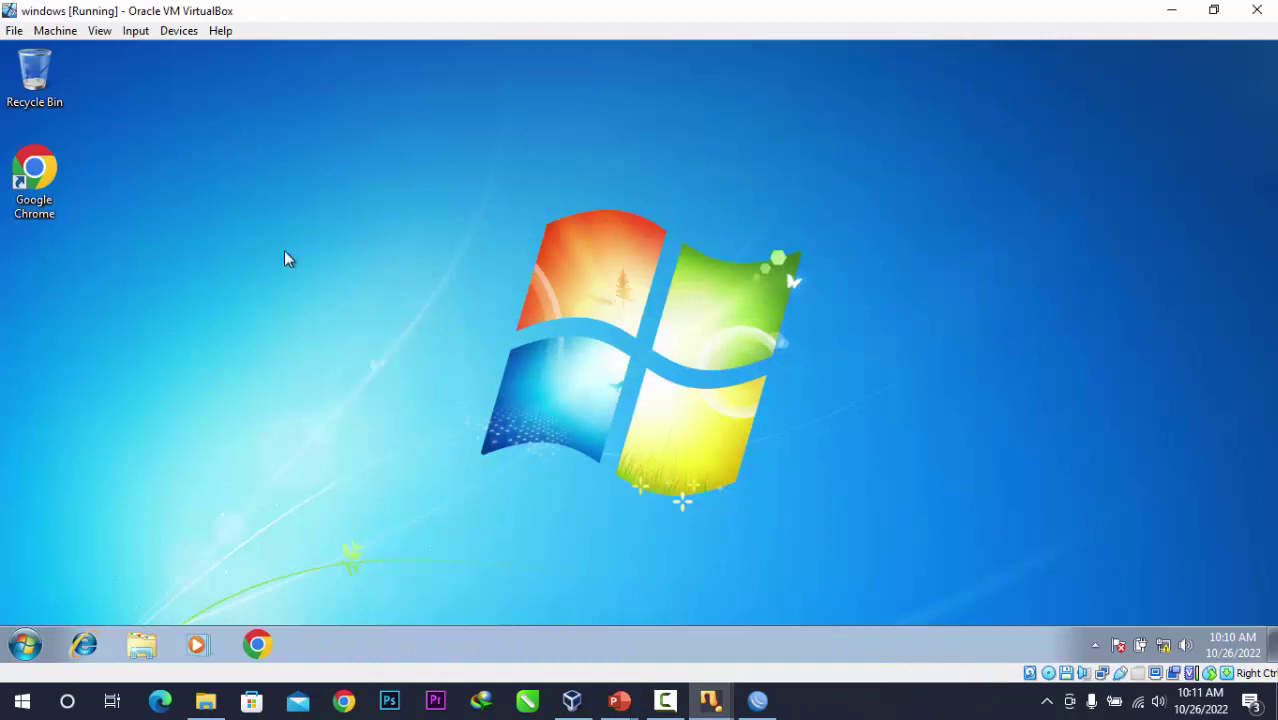
From a Windows 7 command prompt, ping google.com (4 of 4 replies), then close the console.
key(super+r)
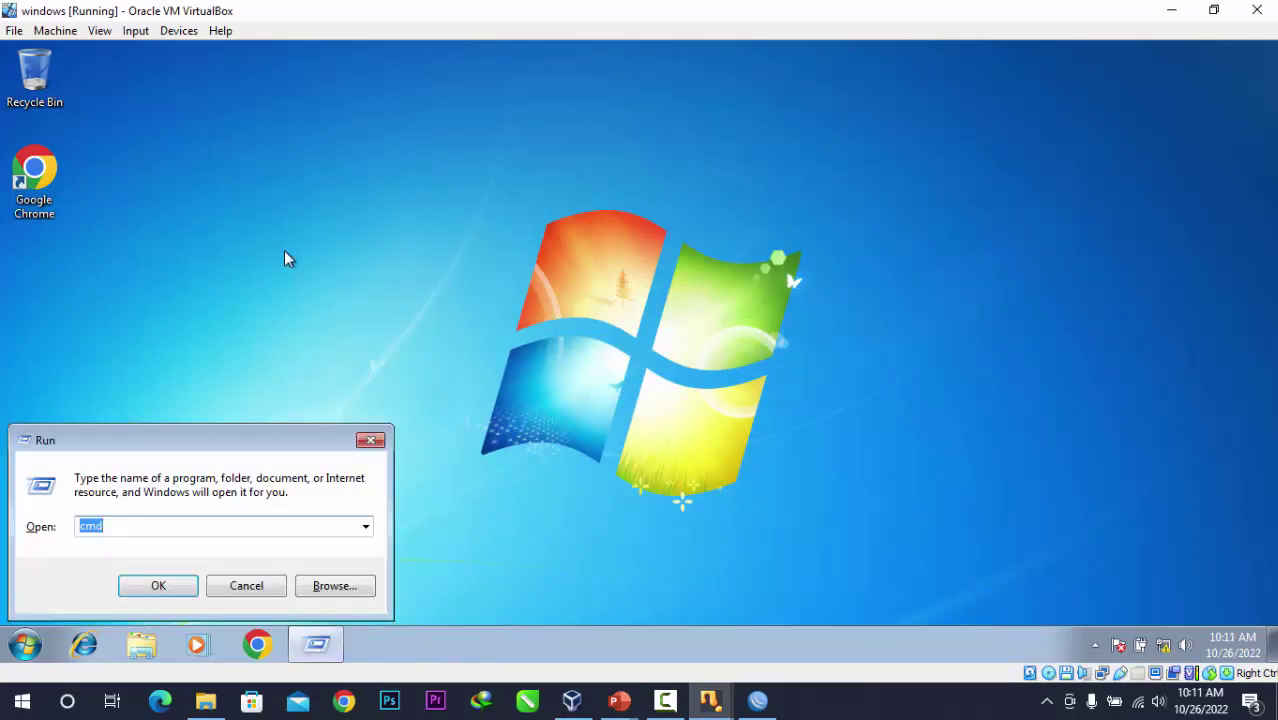
key(Return)
text(ping)
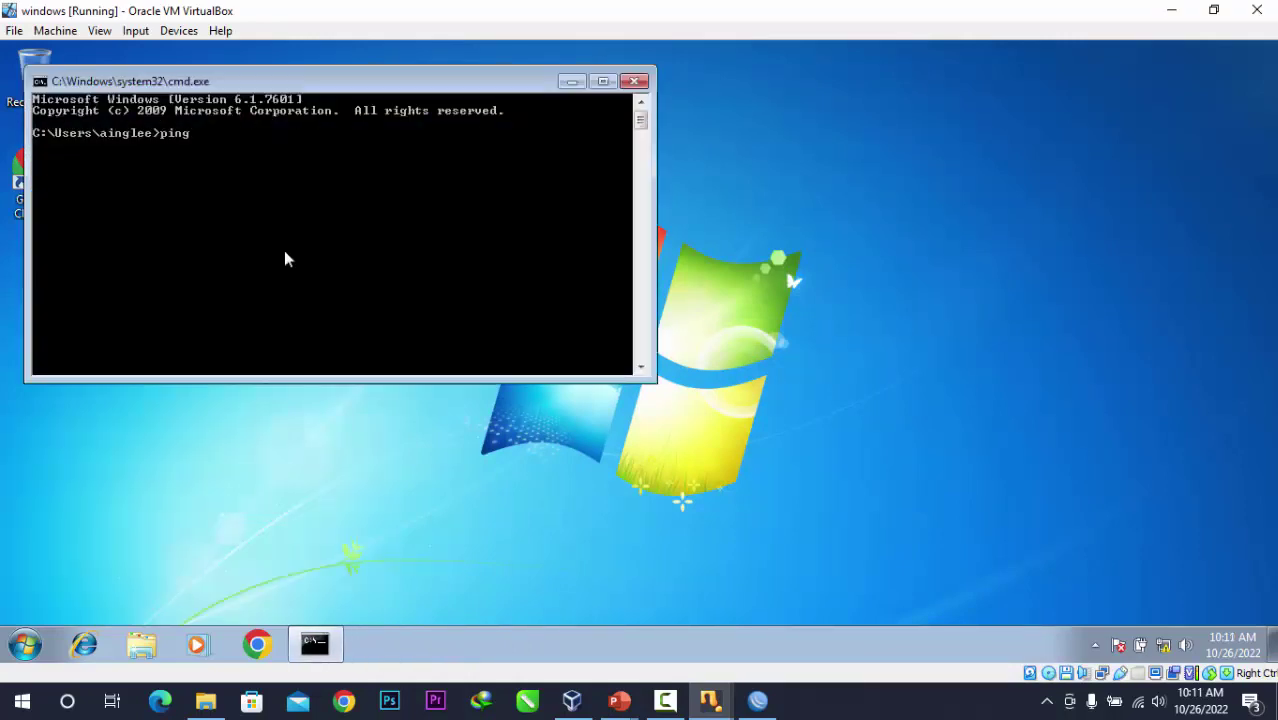
text( google.com)
key(Return)
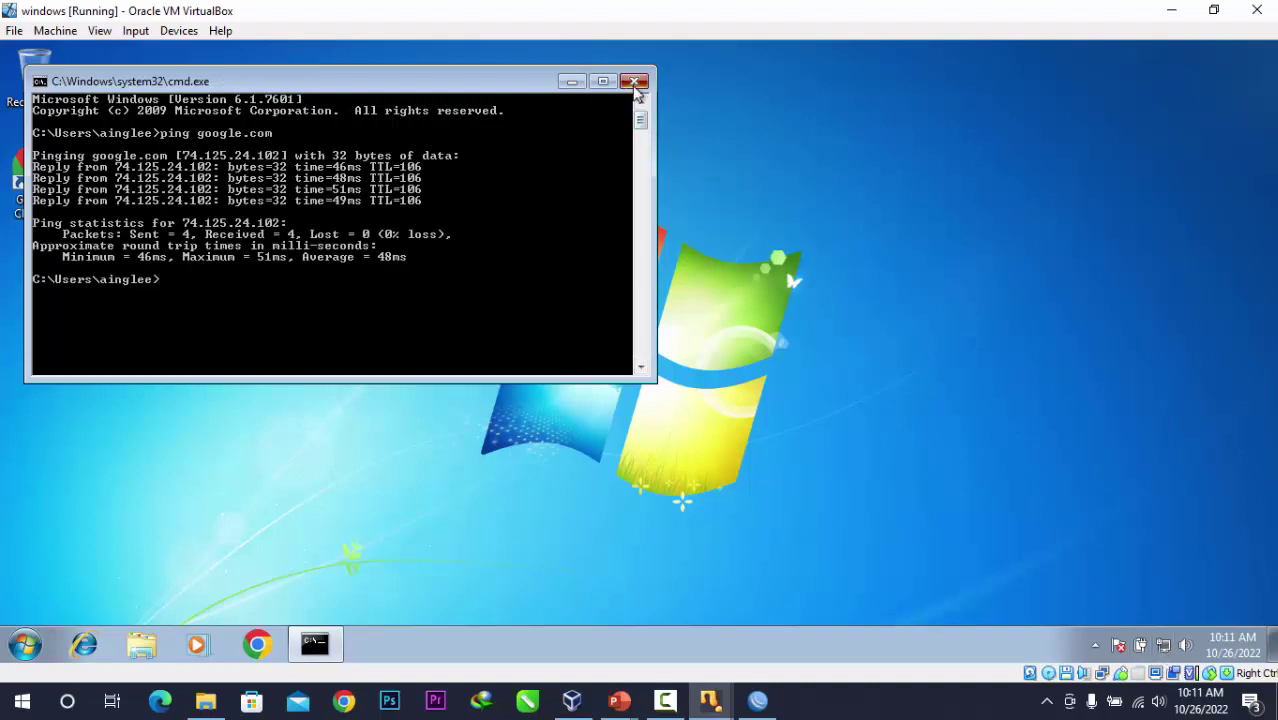
click(635, 83)
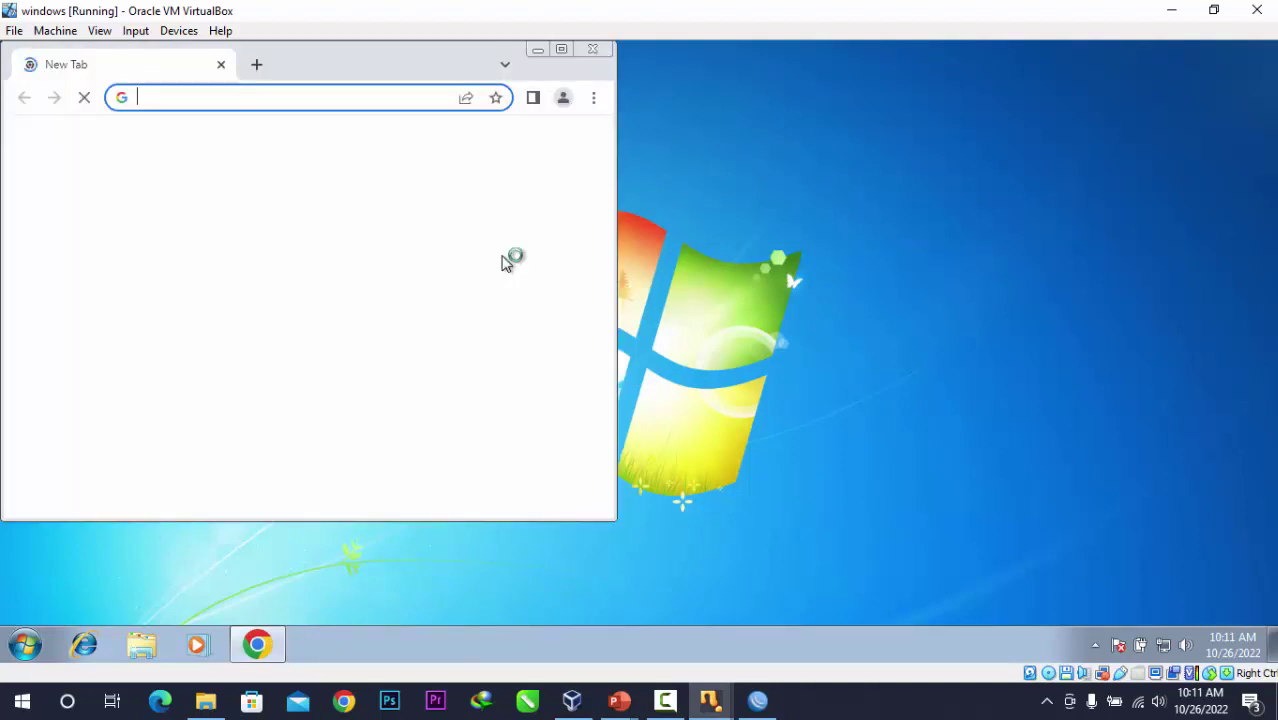
Search 'aing lee ganteng' in Windows 7 Chrome, scroll the Google results, then close Chrome.
click(232, 105)
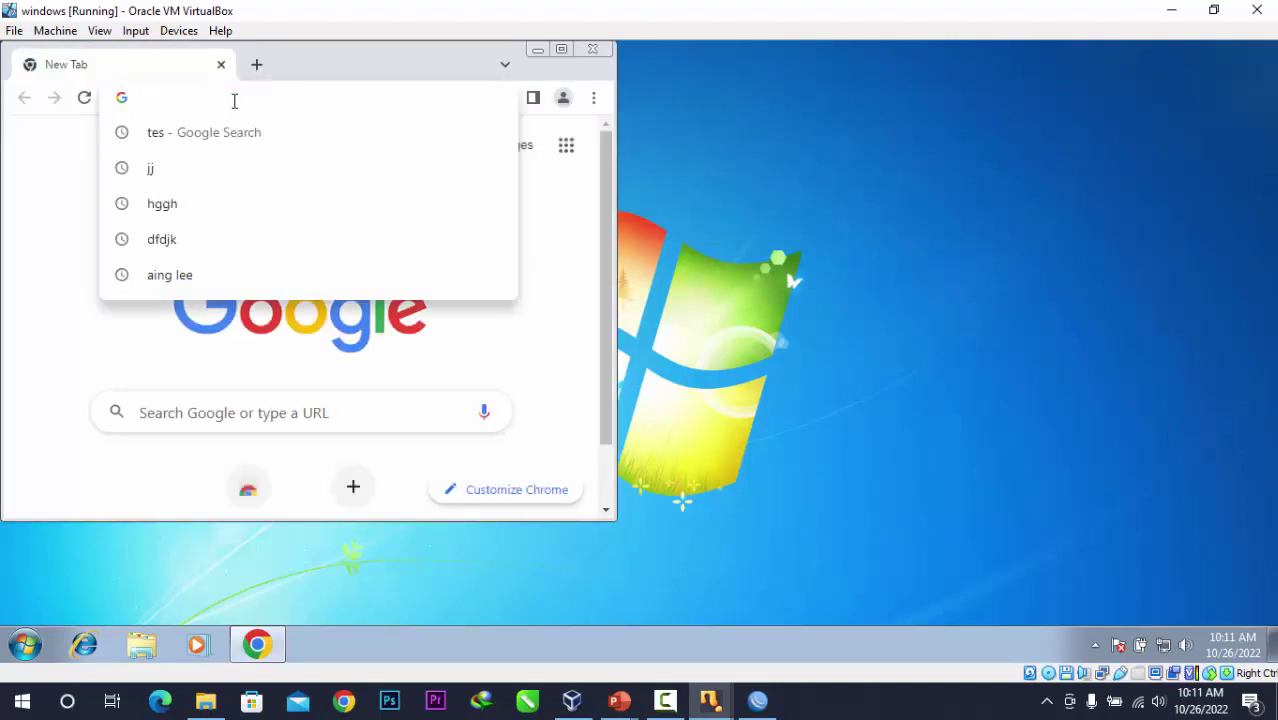
text(aing lee gan)
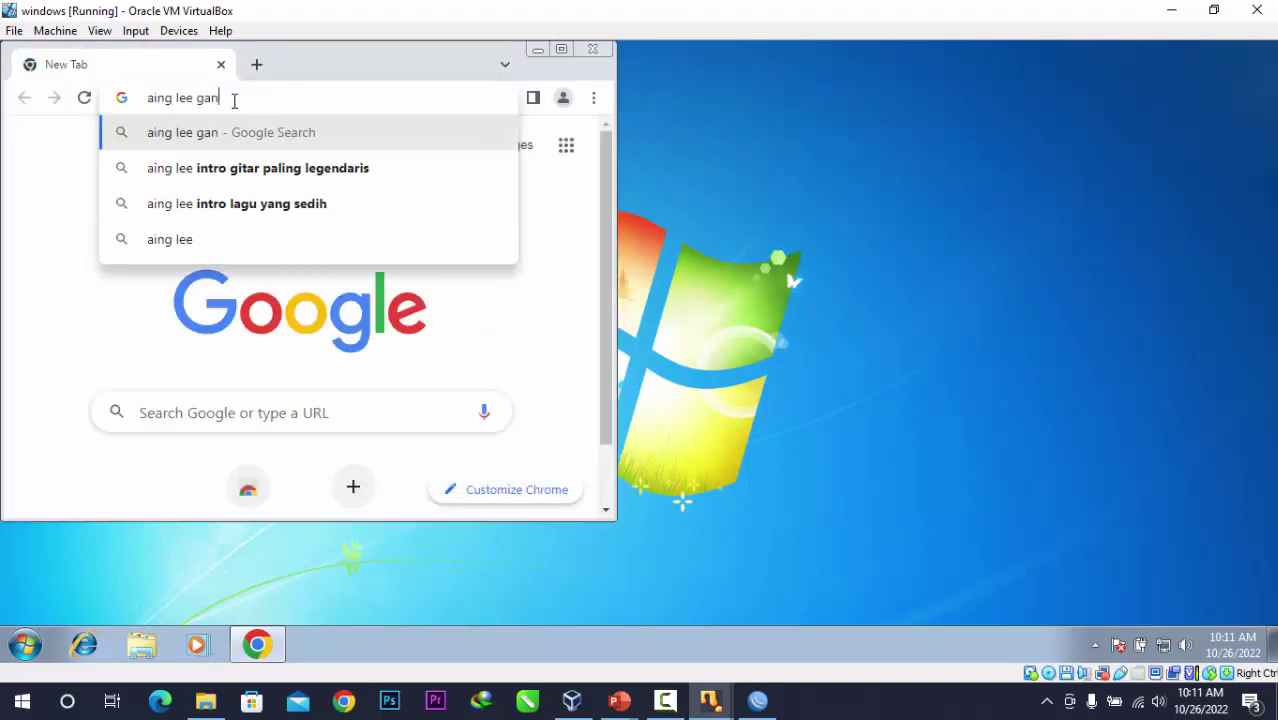
text(teng)
key(Return)
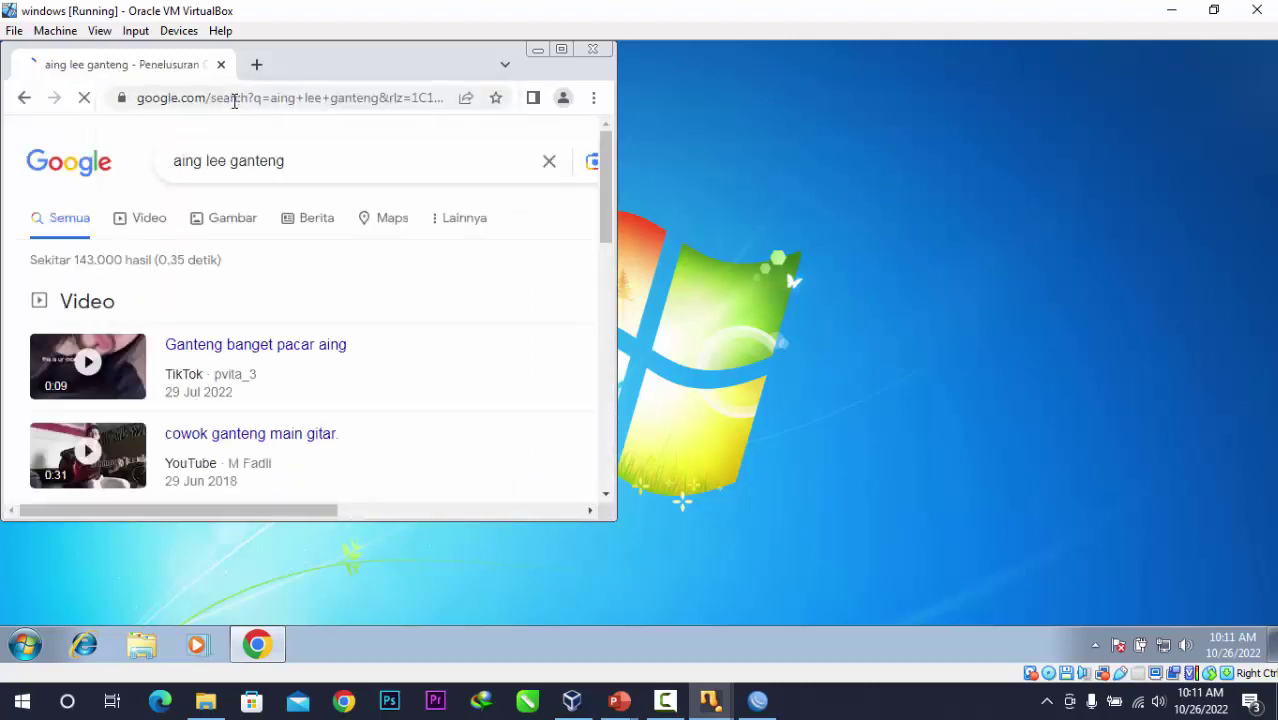
scroll(325, 305, down, 7)
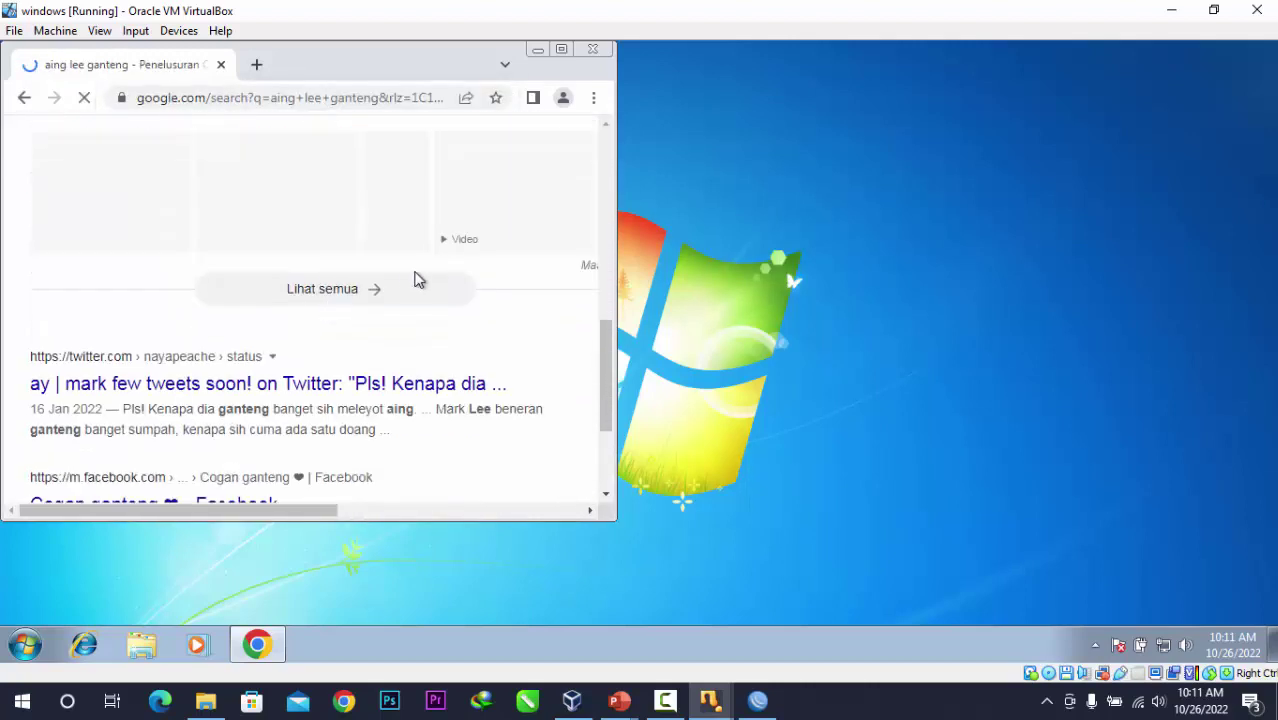
click(592, 50)
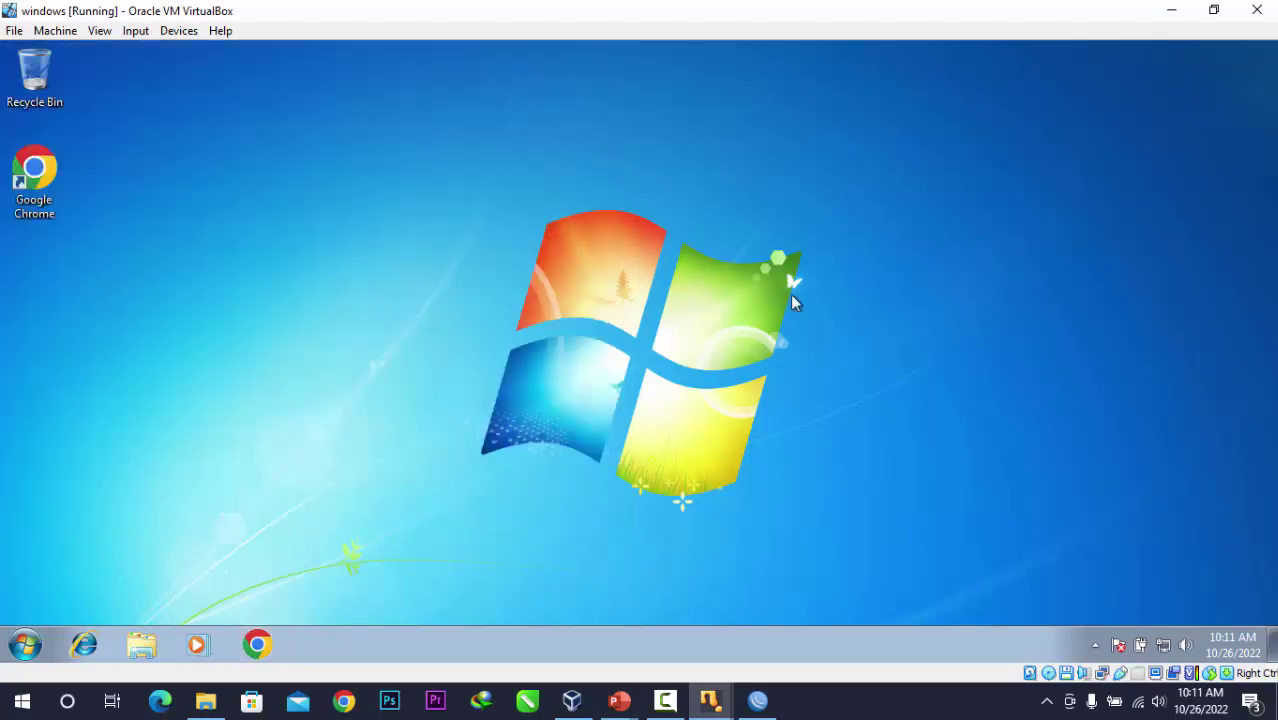
Arrange the Windows 7 and XP machine windows side by side, Windows 7 top-left, XP right.
click(1213, 10)
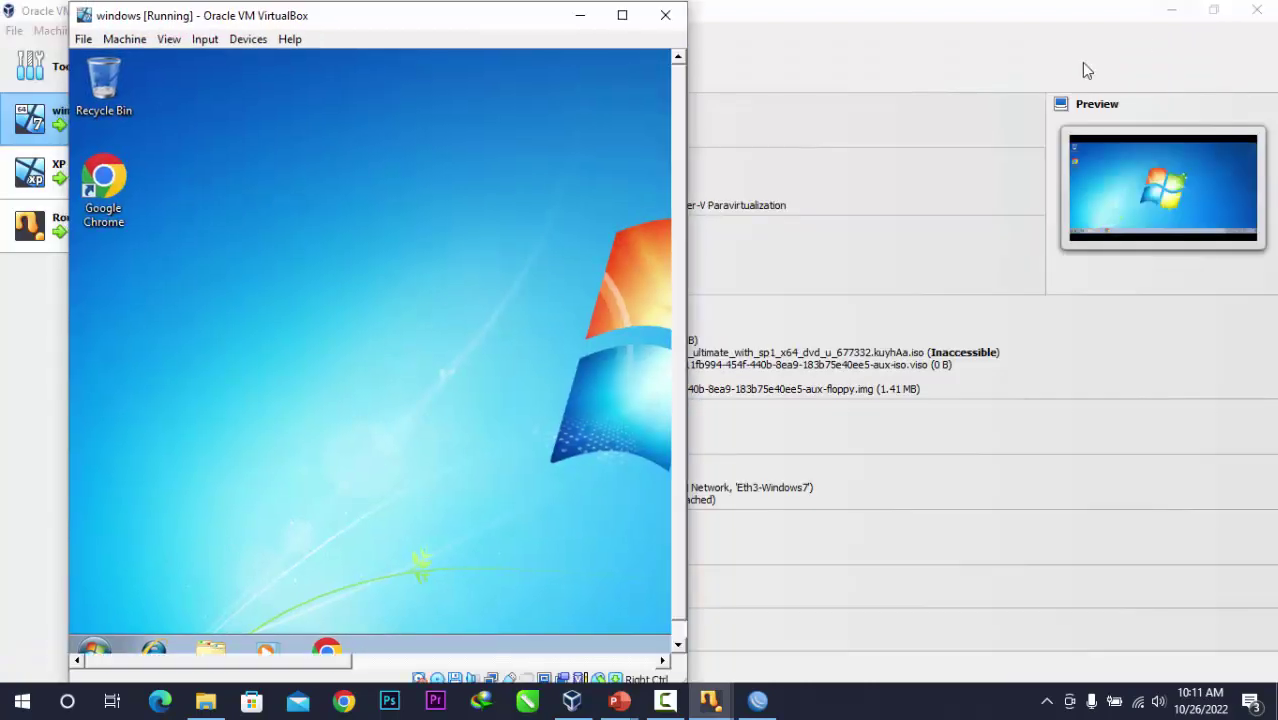
click(710, 700)
click(806, 645)
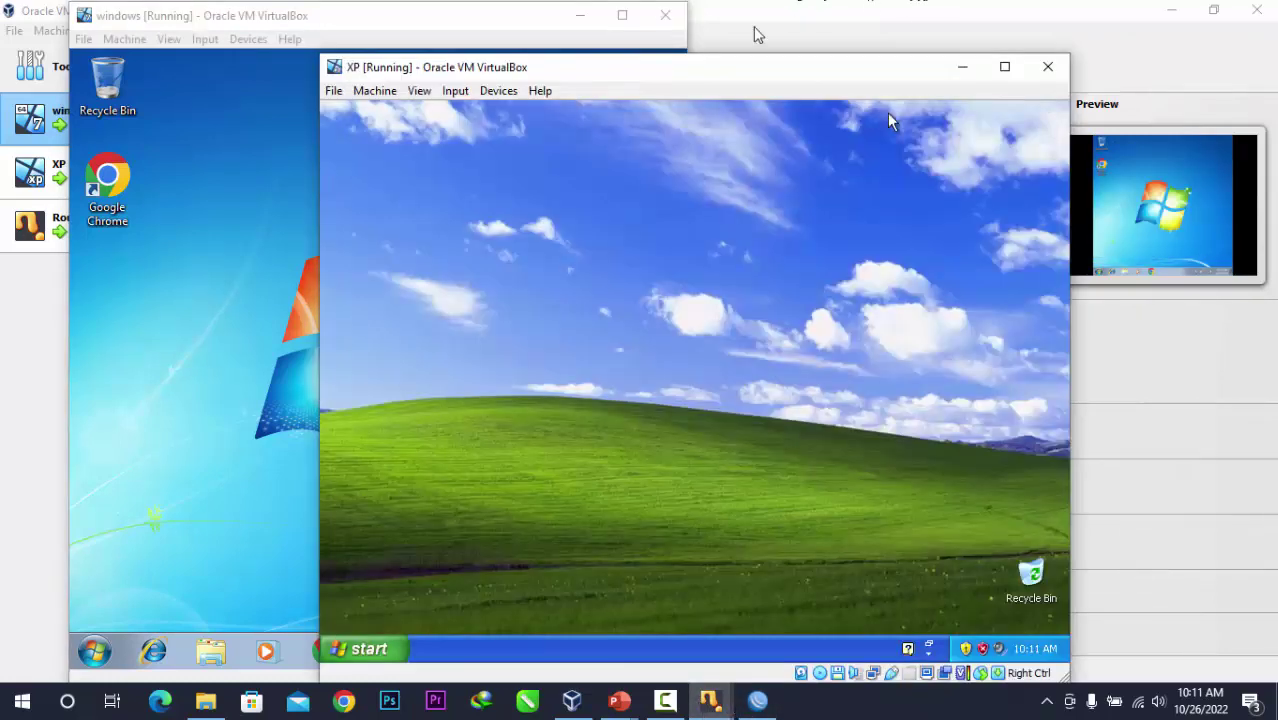
drag(693, 77, 765, 70)
drag(508, 20, 438, 53)
drag(768, 72, 873, 80)
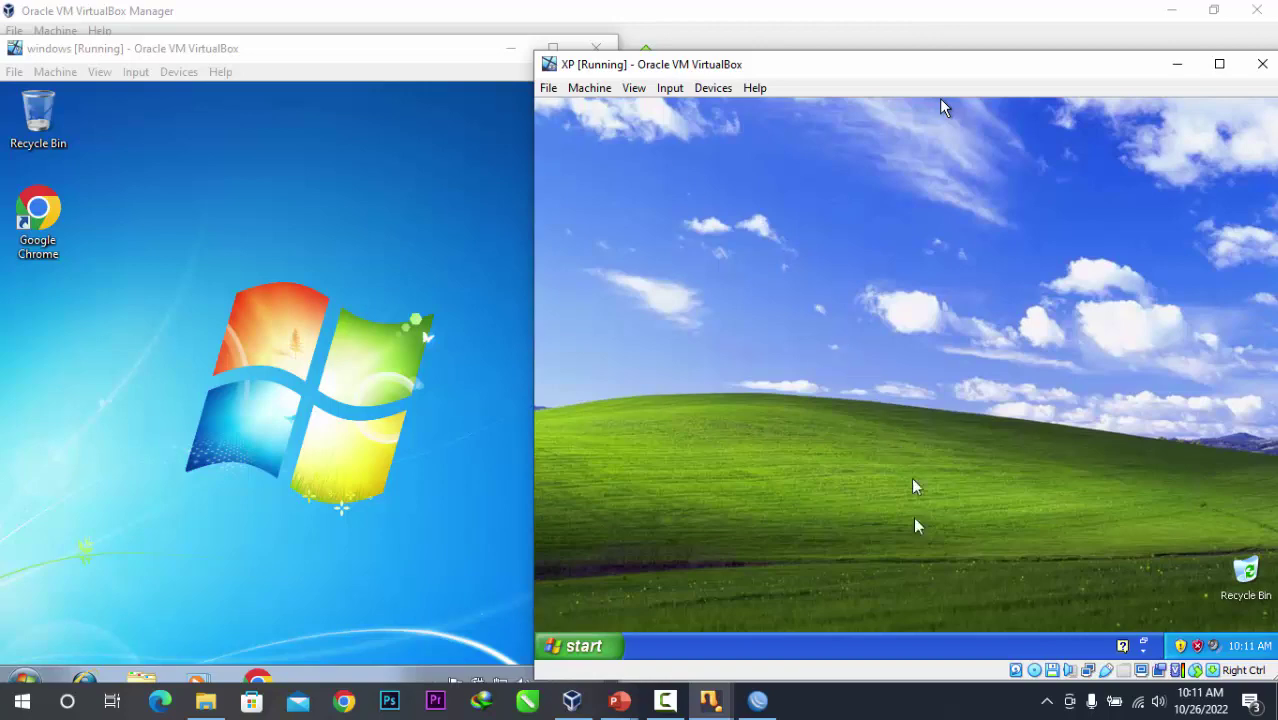
Show the NAT rule in WinBox IP > Firewall, then return to the checklist slide show.
click(758, 700)
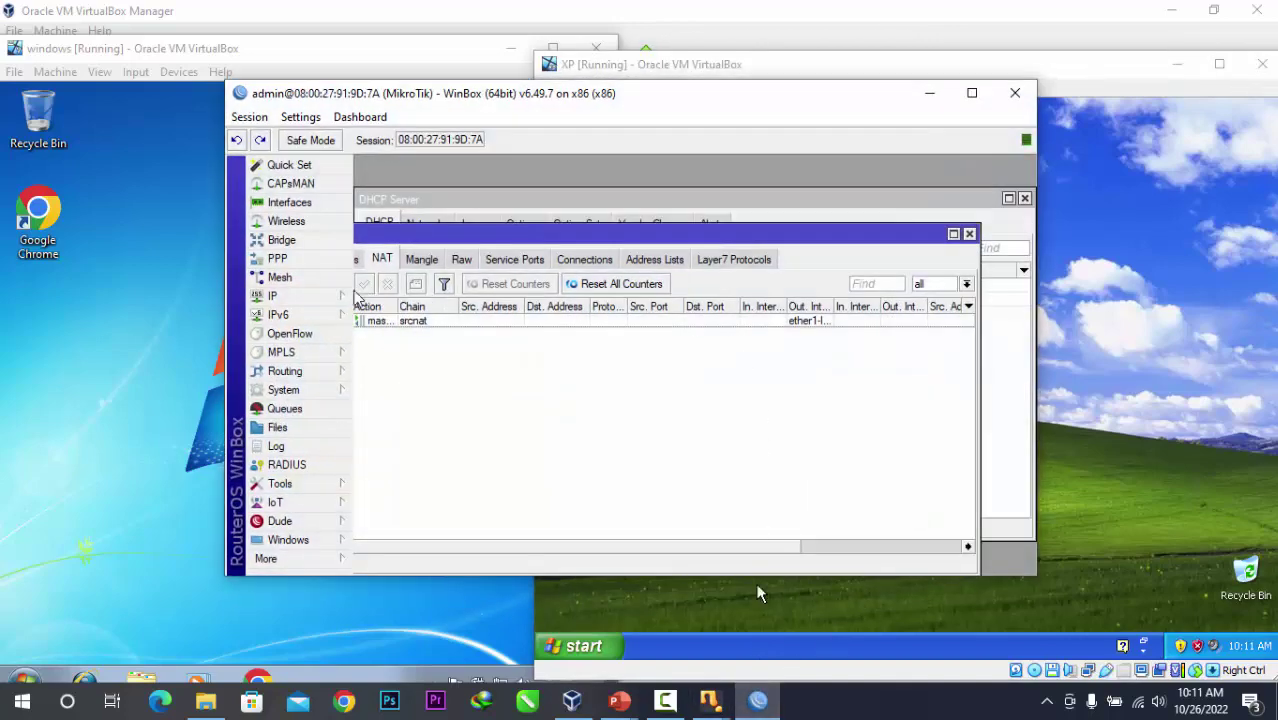
click(330, 298)
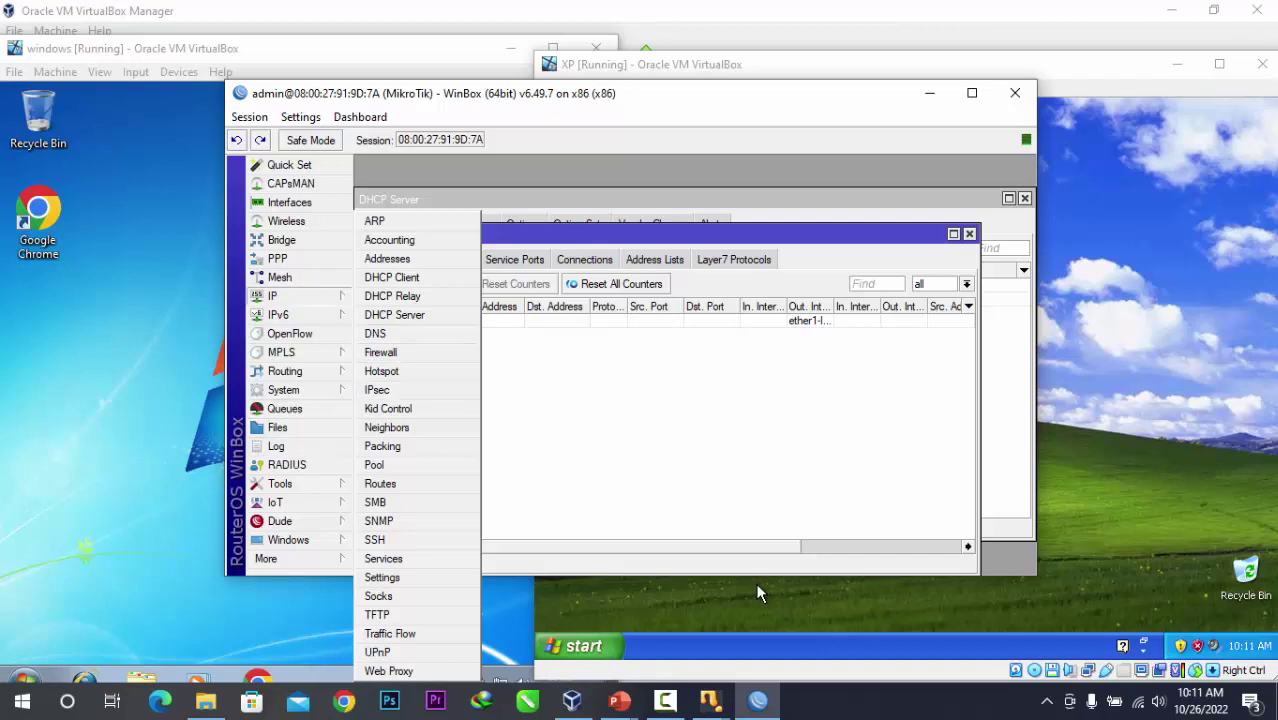
click(421, 350)
mouse_move(619, 700)
click(868, 648)
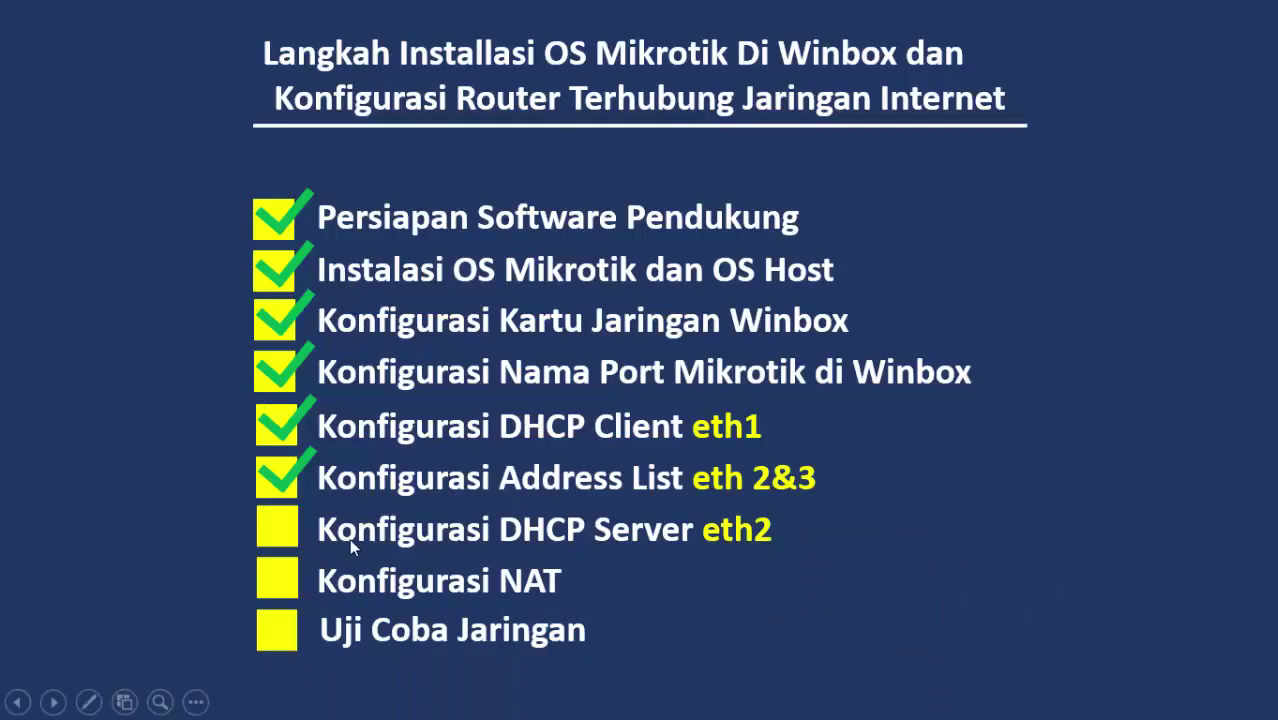